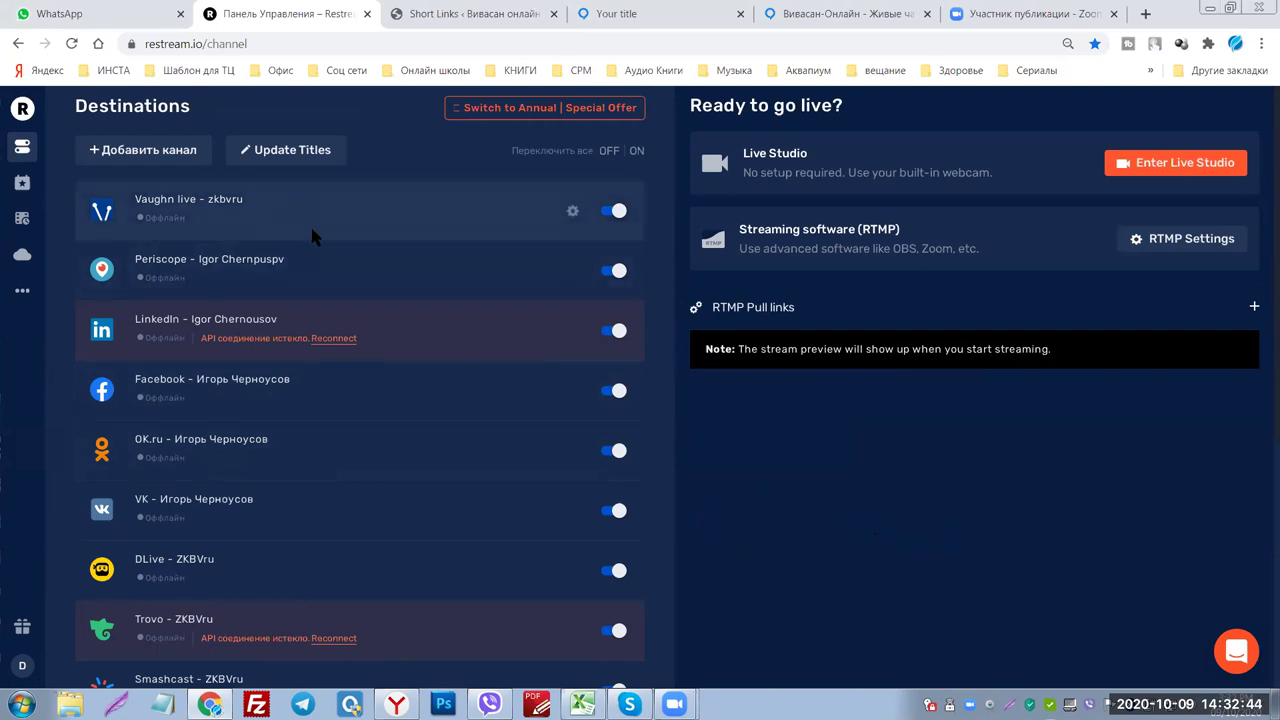
# Examine the full list of connected streaming destinations on the Restream dashboard, from Vaughn live down to the YouTube Events channels.
pyautogui.scroll(-4, 305, 230)
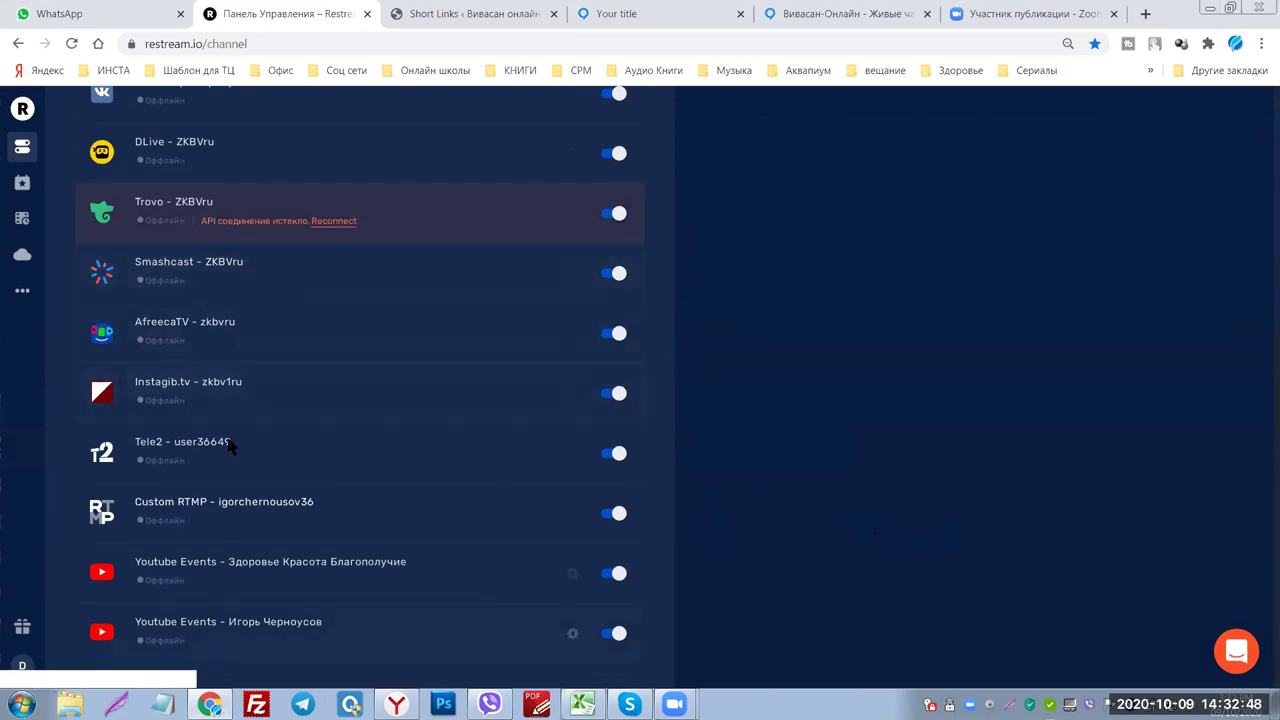
pyautogui.scroll(5, 444, 335)
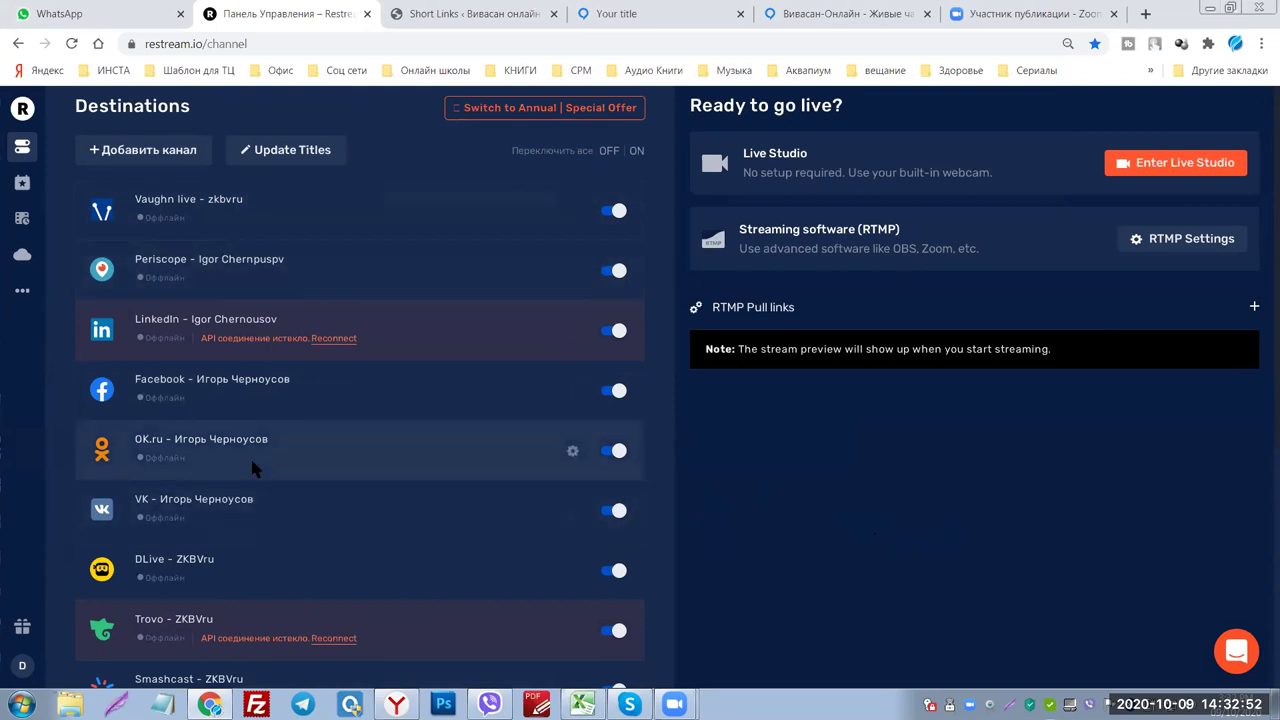
pyautogui.scroll(-1, 300, 547)
pyautogui.scroll(-4, 300, 547)
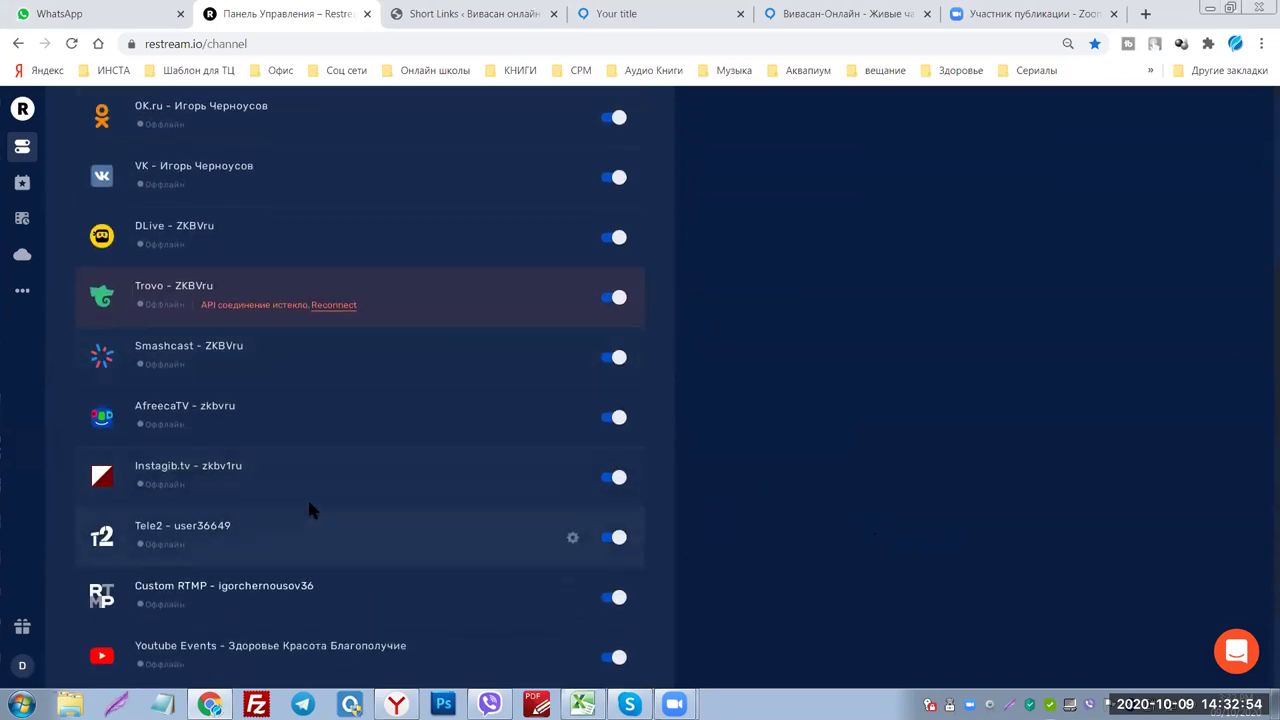
pyautogui.scroll(5, 472, 468)
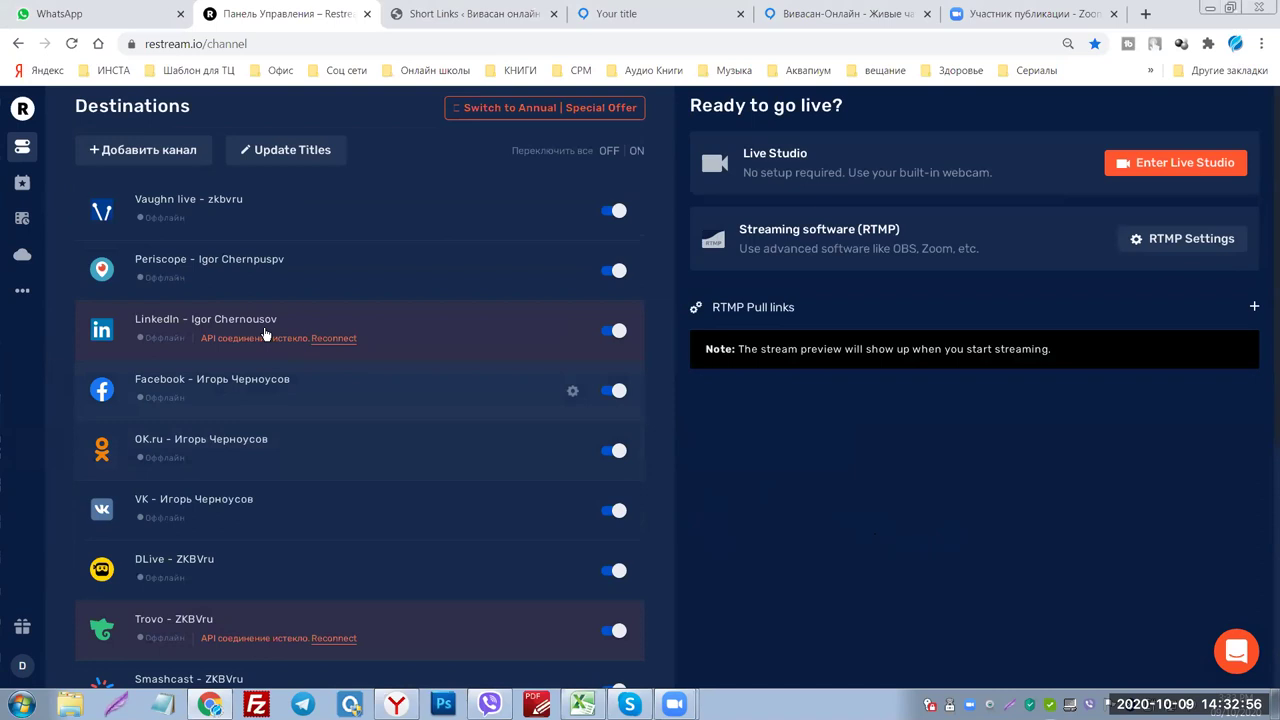
pyautogui.scroll(-2, 418, 349)
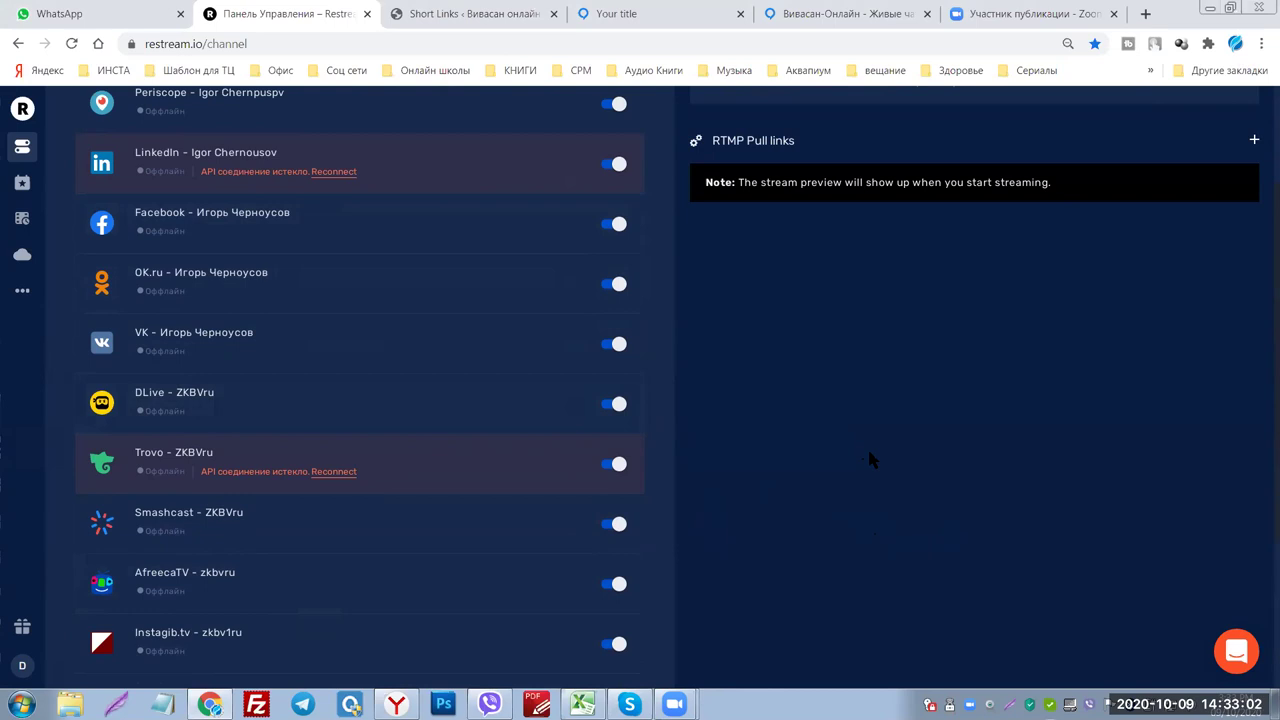
pyautogui.scroll(-2, 850, 440)
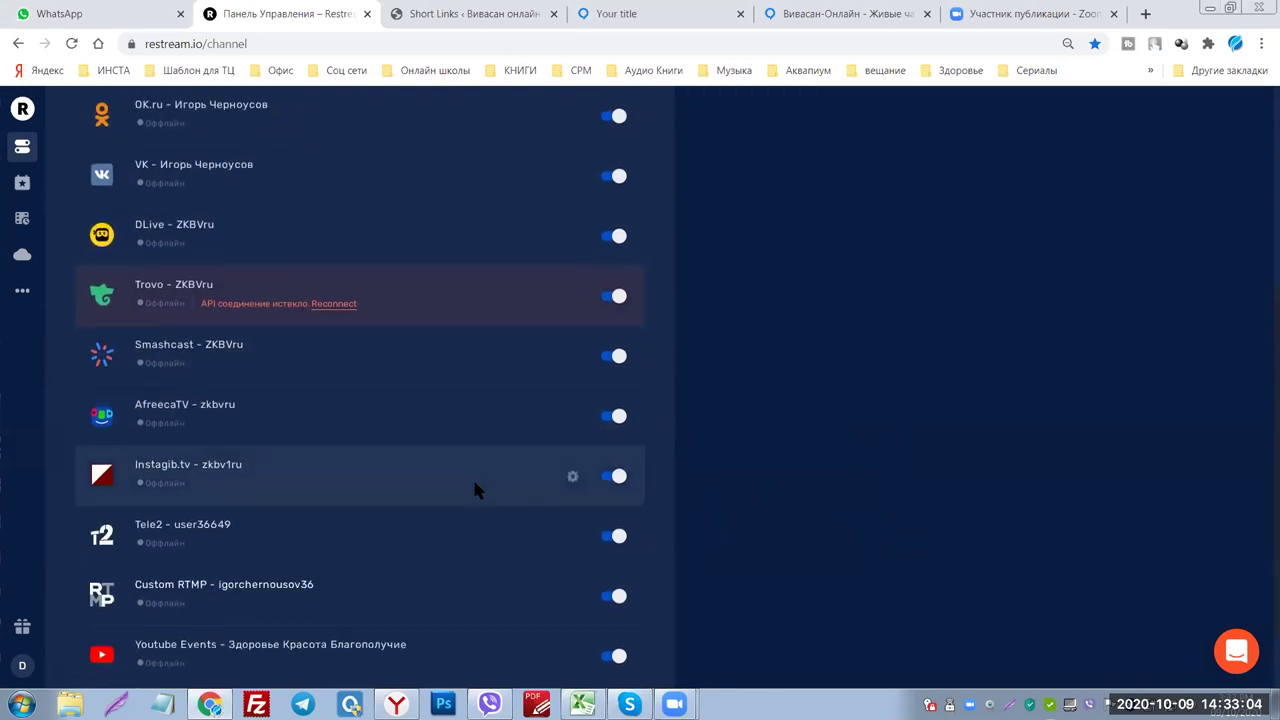
pyautogui.scroll(-1, 350, 488)
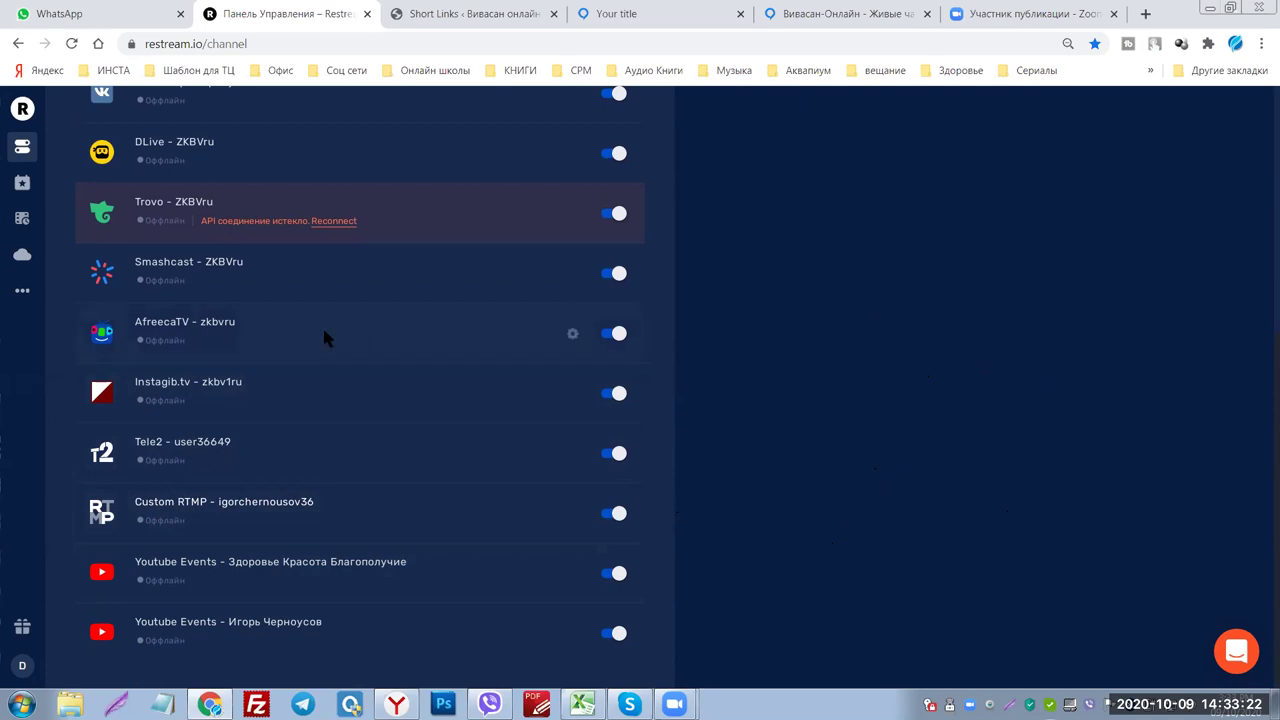
pyautogui.scroll(3, 366, 340)
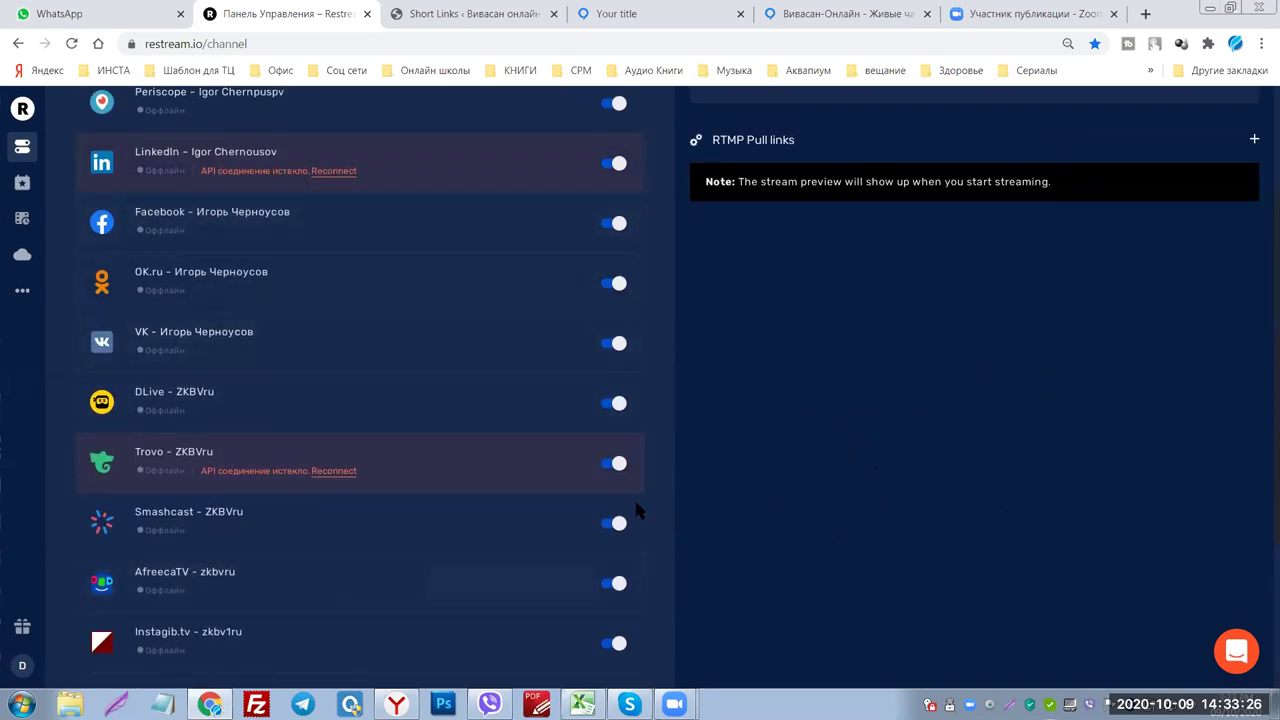
pyautogui.scroll(-2, 785, 460)
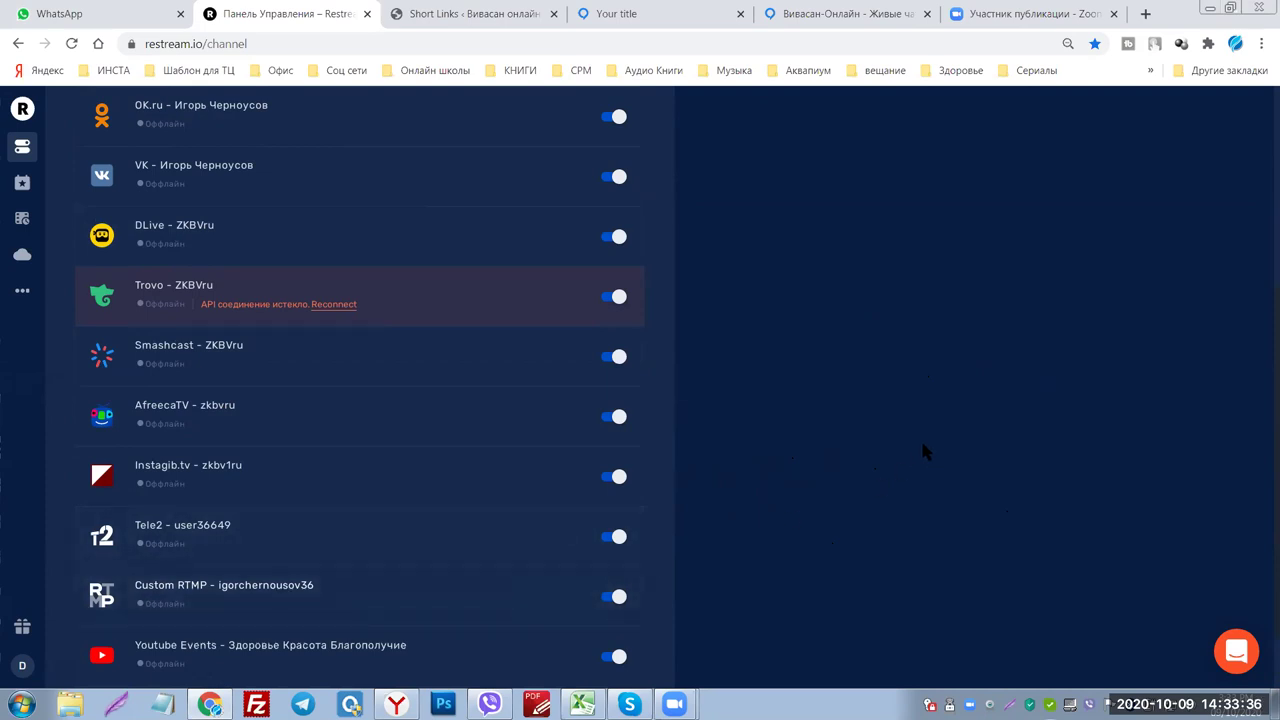
pyautogui.scroll(4, 269, 194)
pyautogui.scroll(-4, 223, 350)
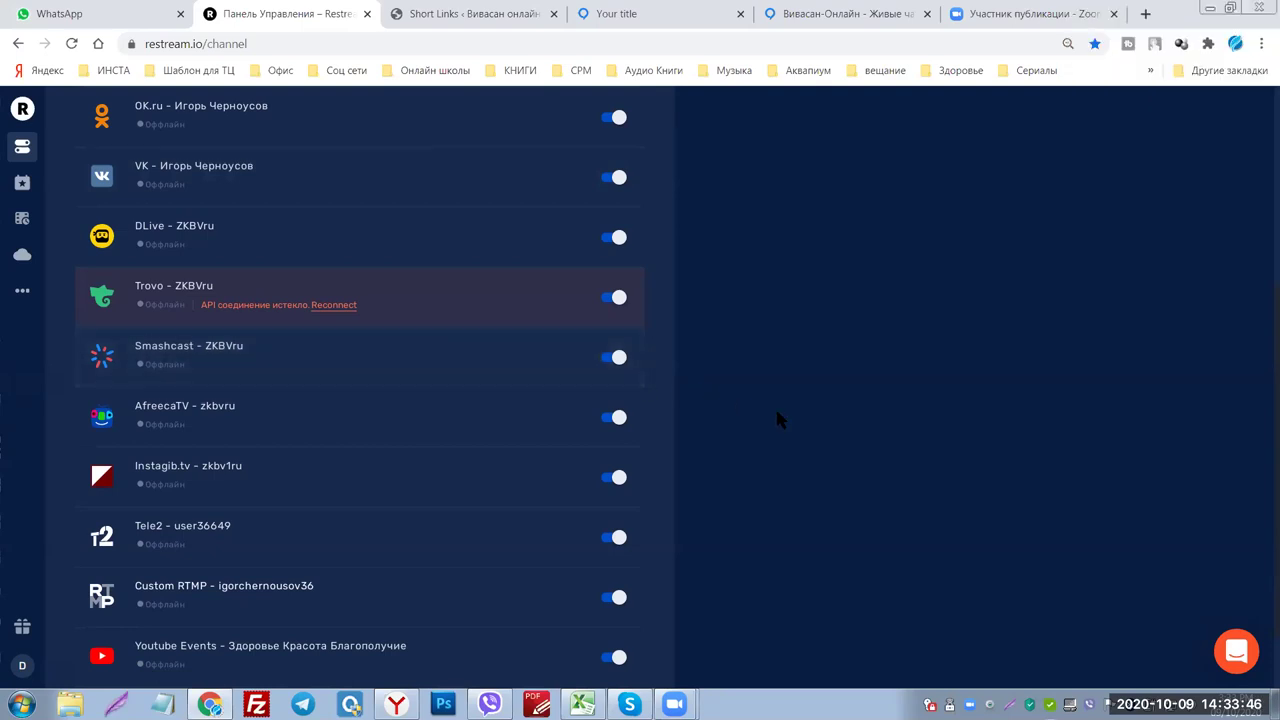
pyautogui.scroll(4, 795, 415)
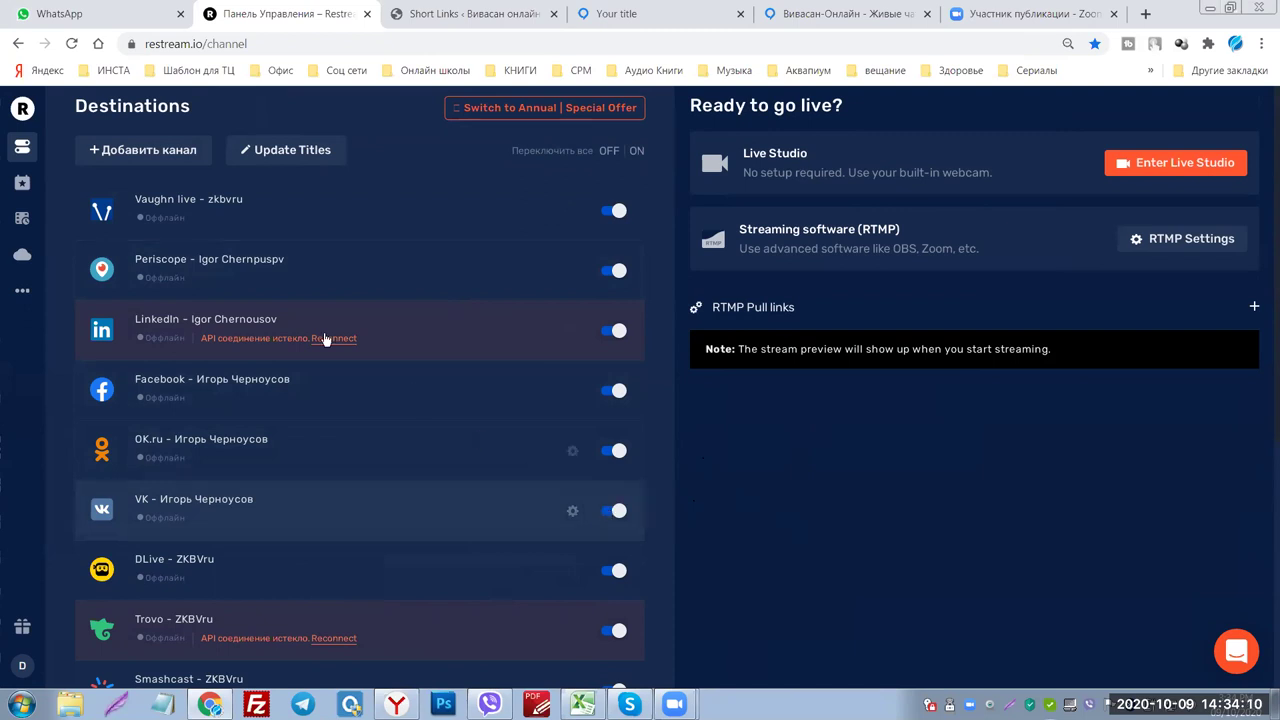
pyautogui.scroll(-2, 305, 290)
pyautogui.scroll(-3, 308, 306)
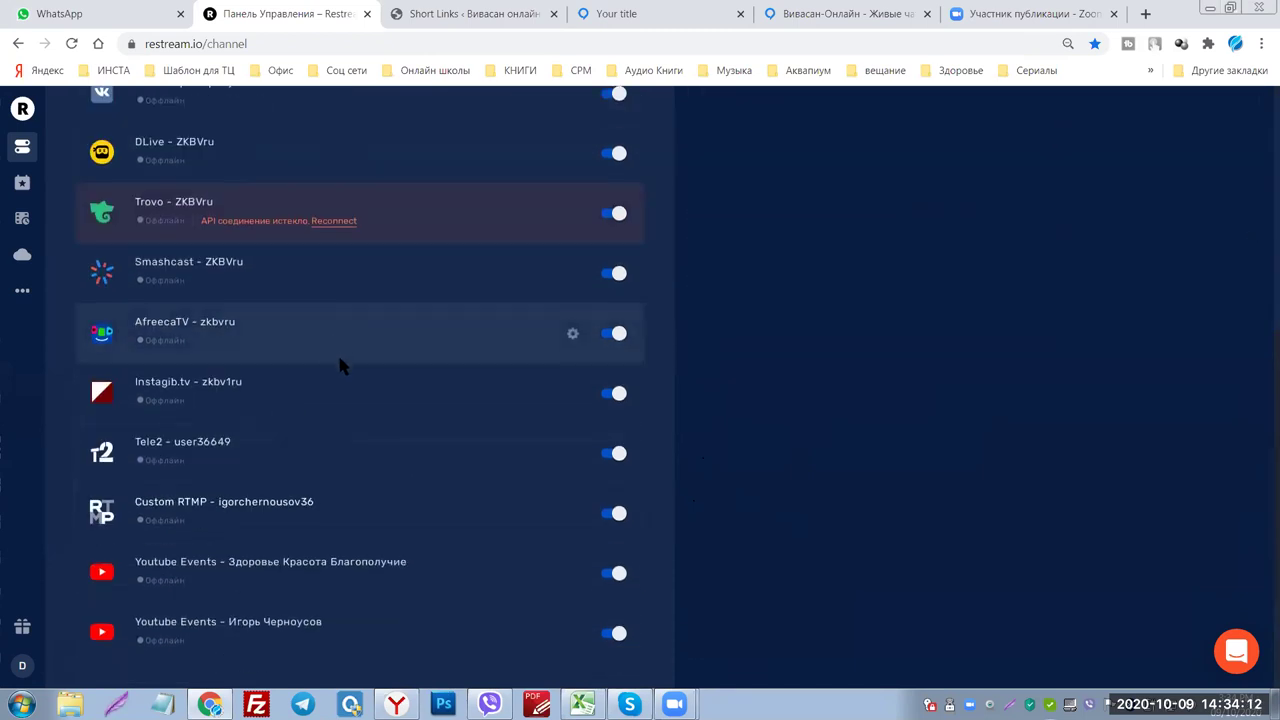
pyautogui.scroll(4, 575, 520)
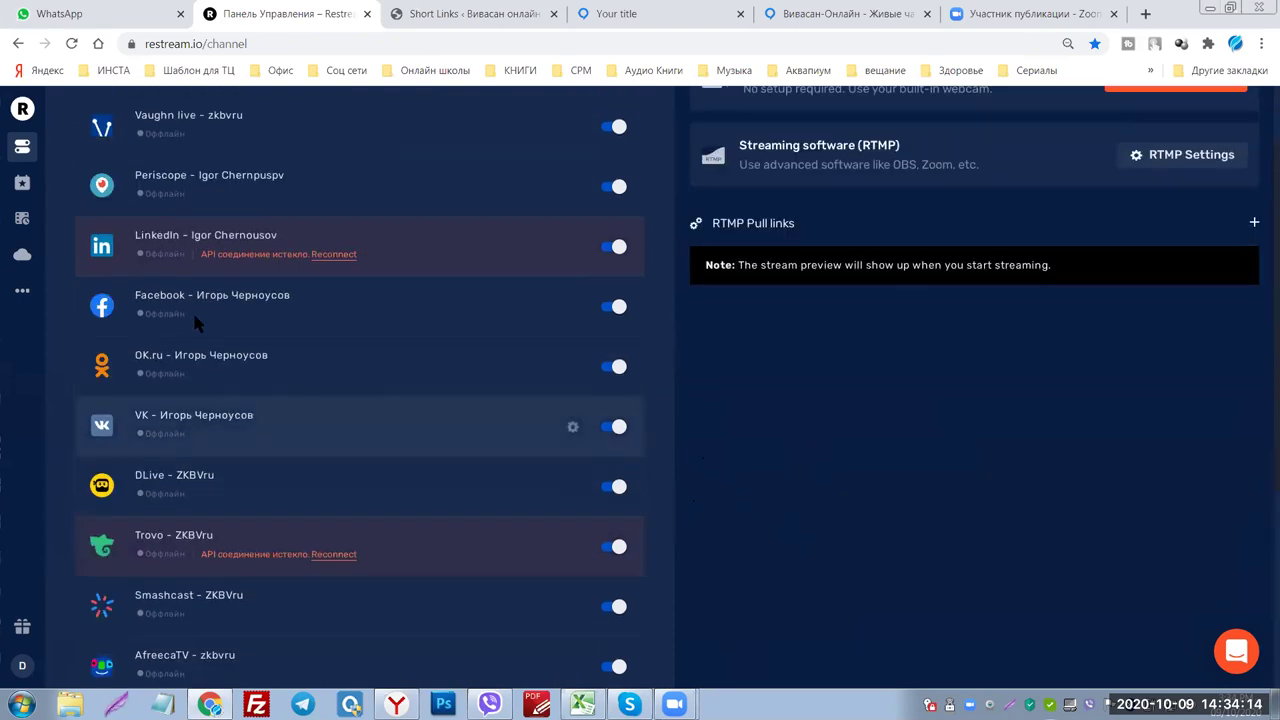
# View Restream's combined chat in the browser and return to the Dashboard.
pyautogui.click(22, 294)
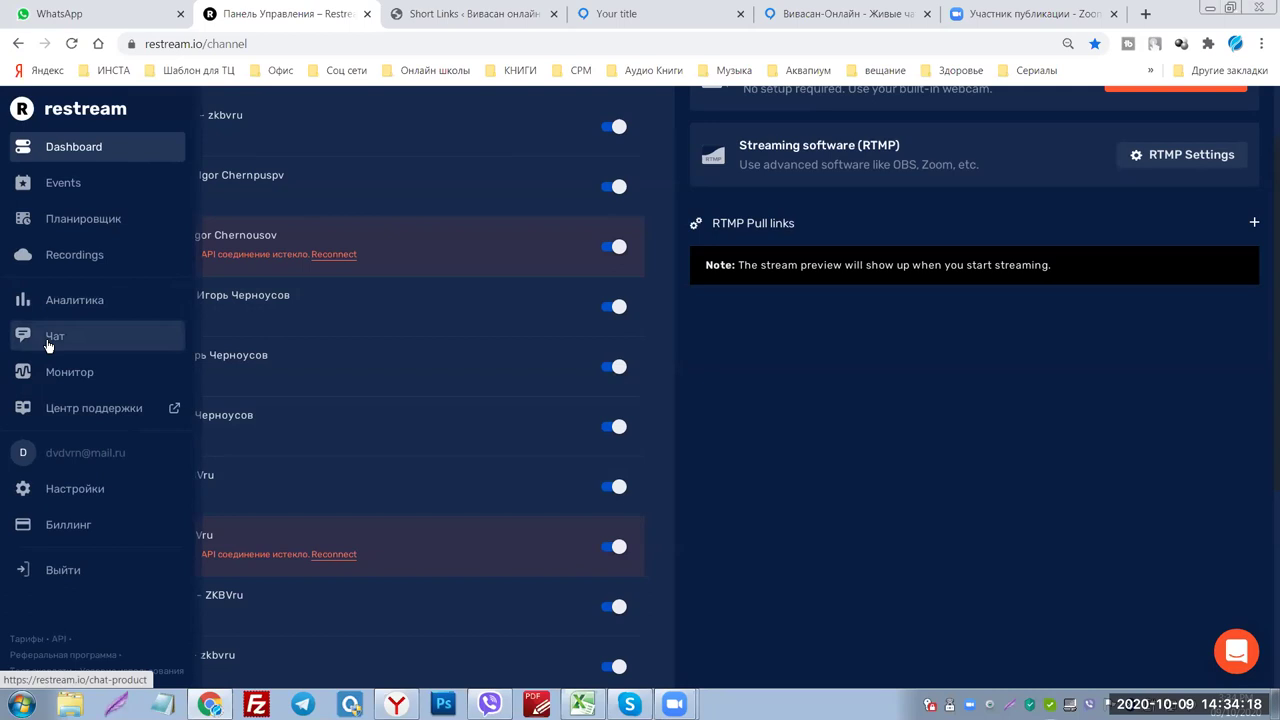
pyautogui.click(48, 340)
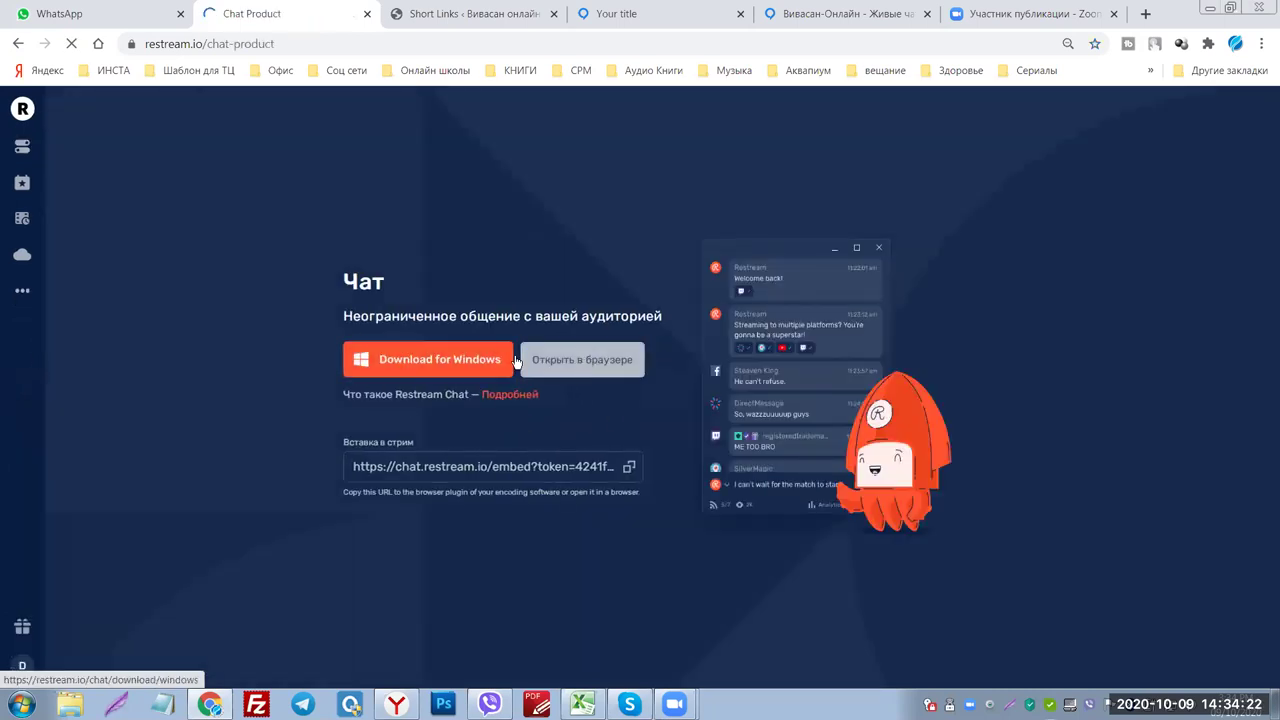
pyautogui.click(583, 362)
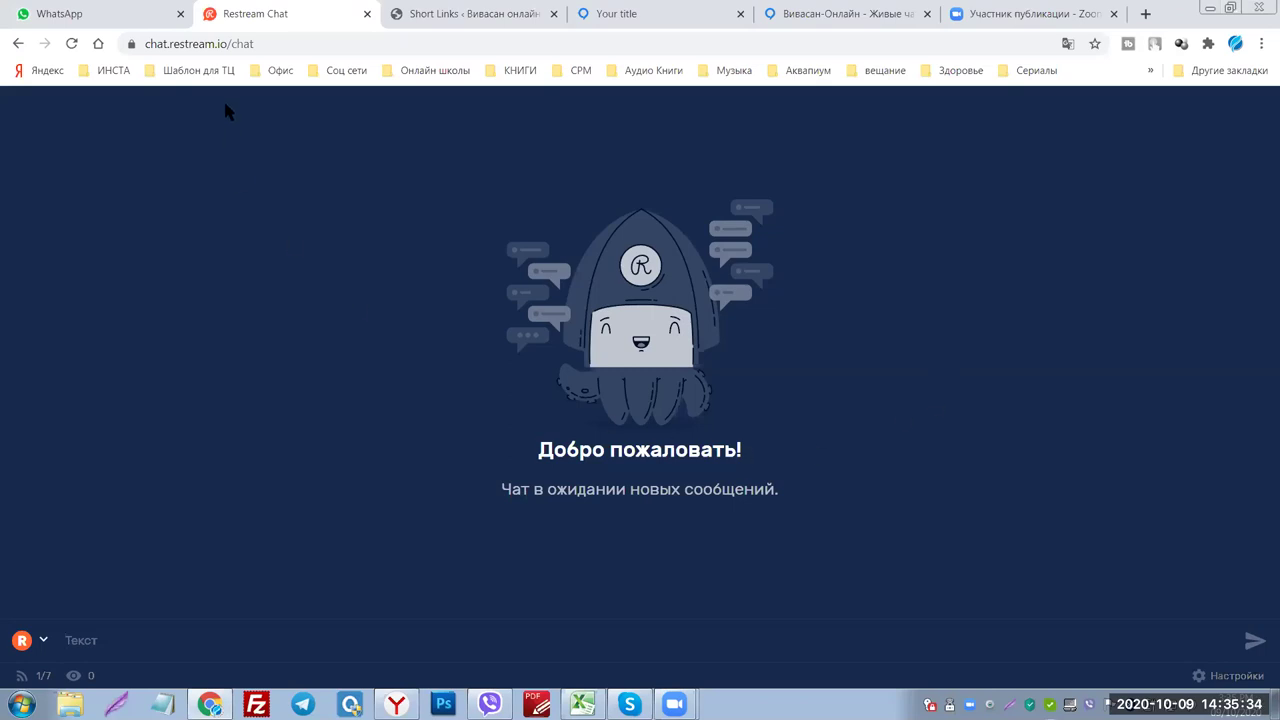
pyautogui.click(17, 44)
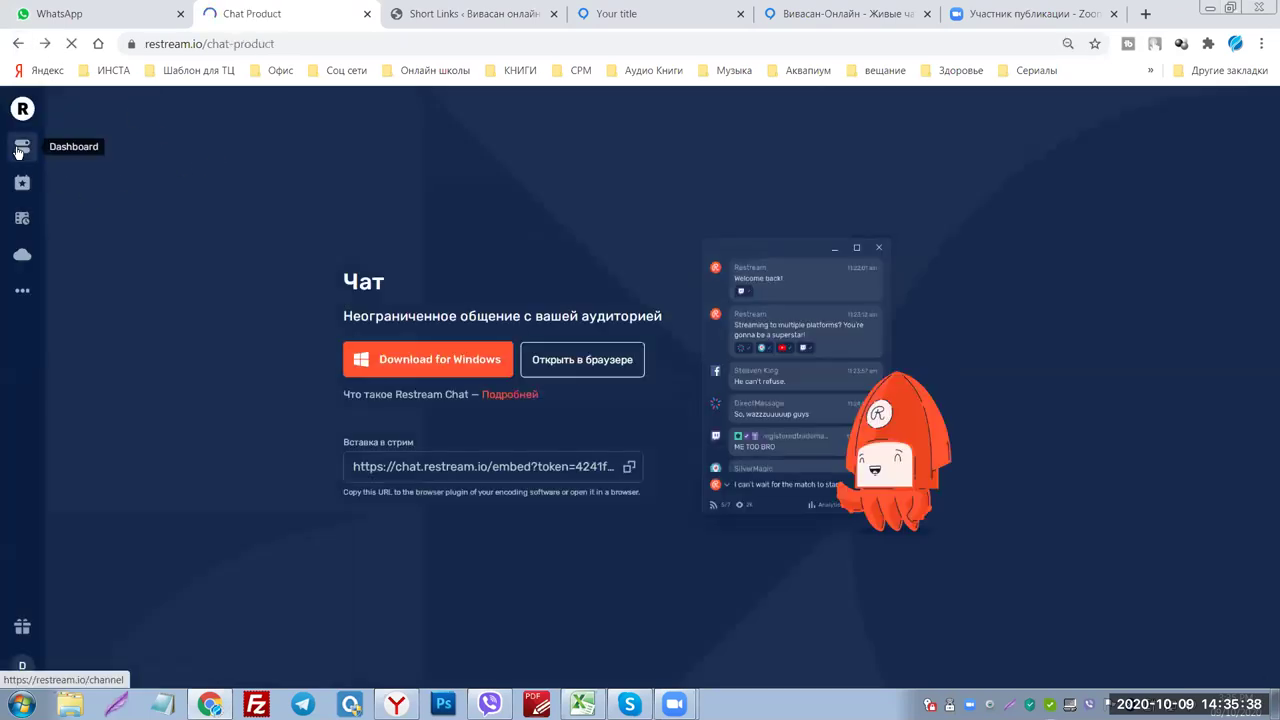
pyautogui.click(17, 150)
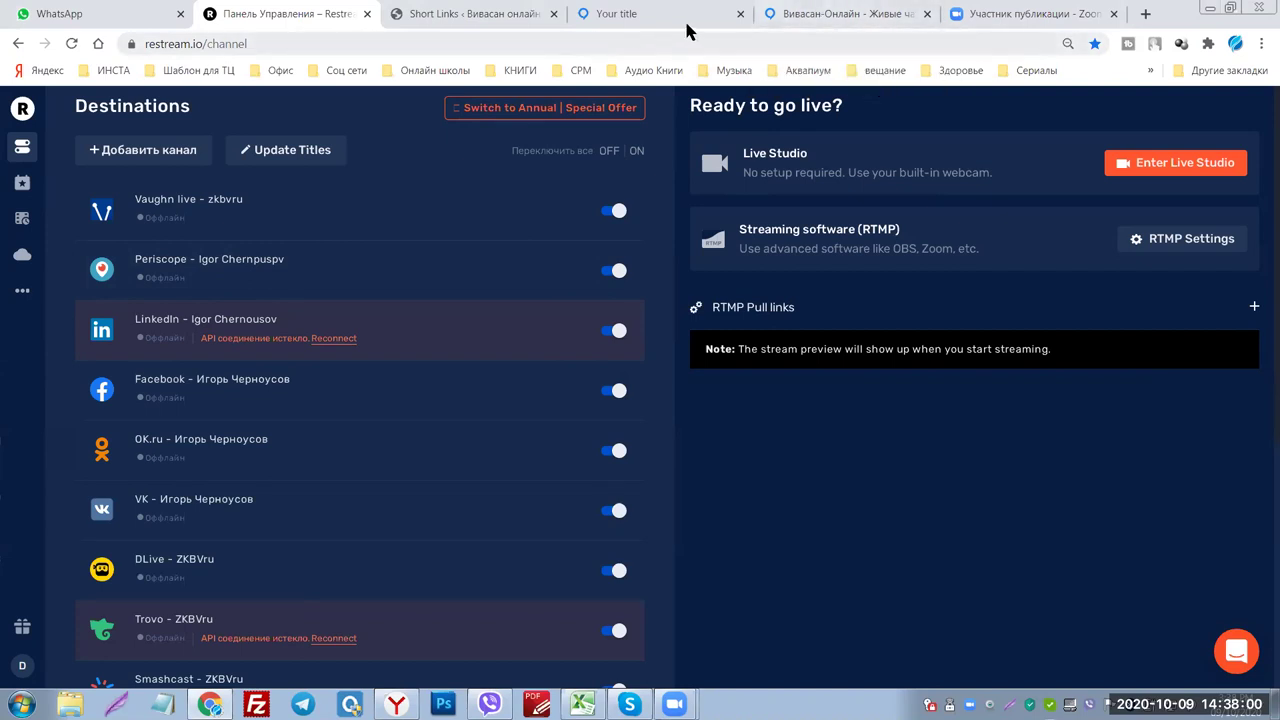
# Compare the Vivasan messenger subscription page with its /news entry in the WordPress Short Links list.
pyautogui.click(654, 15)
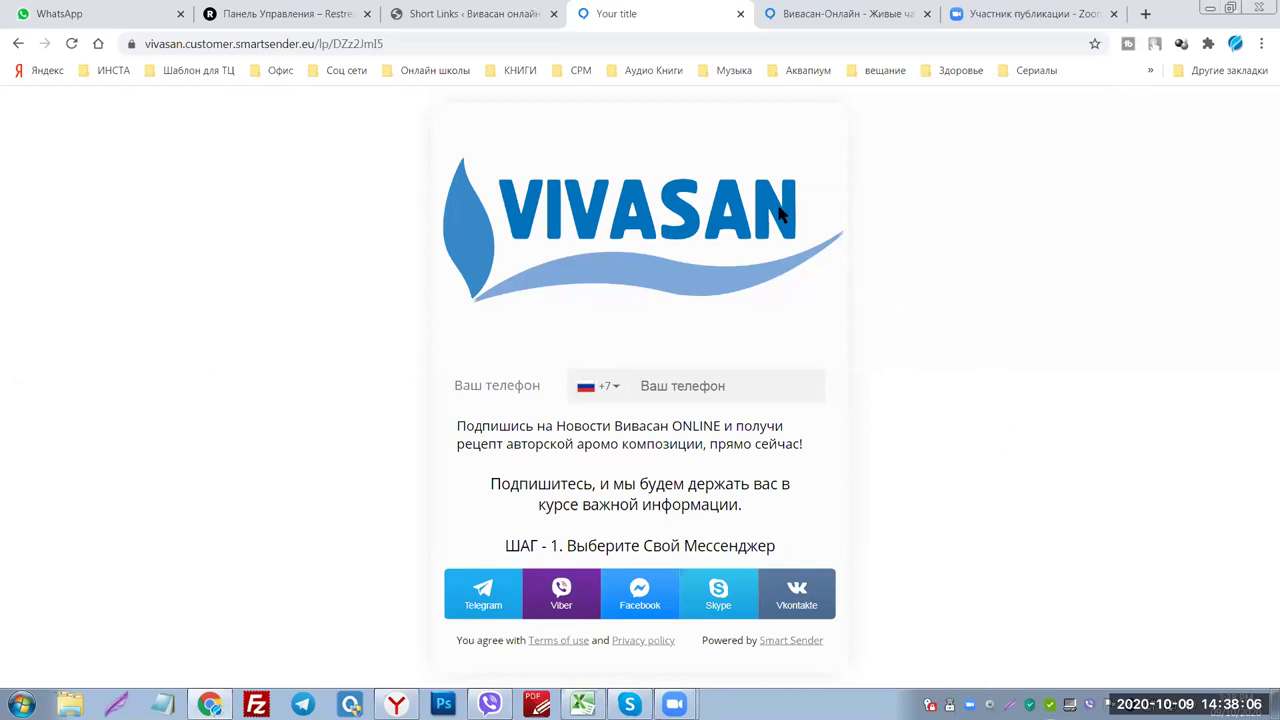
pyautogui.click(460, 14)
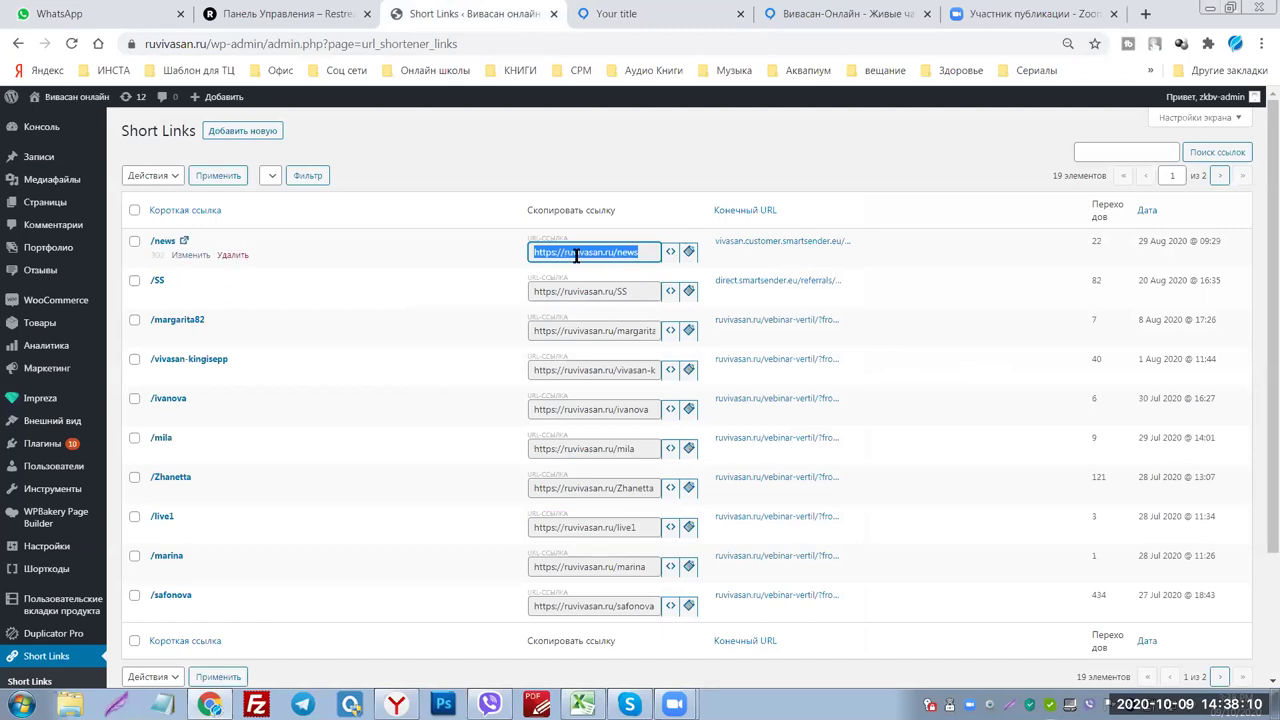
pyautogui.click(651, 16)
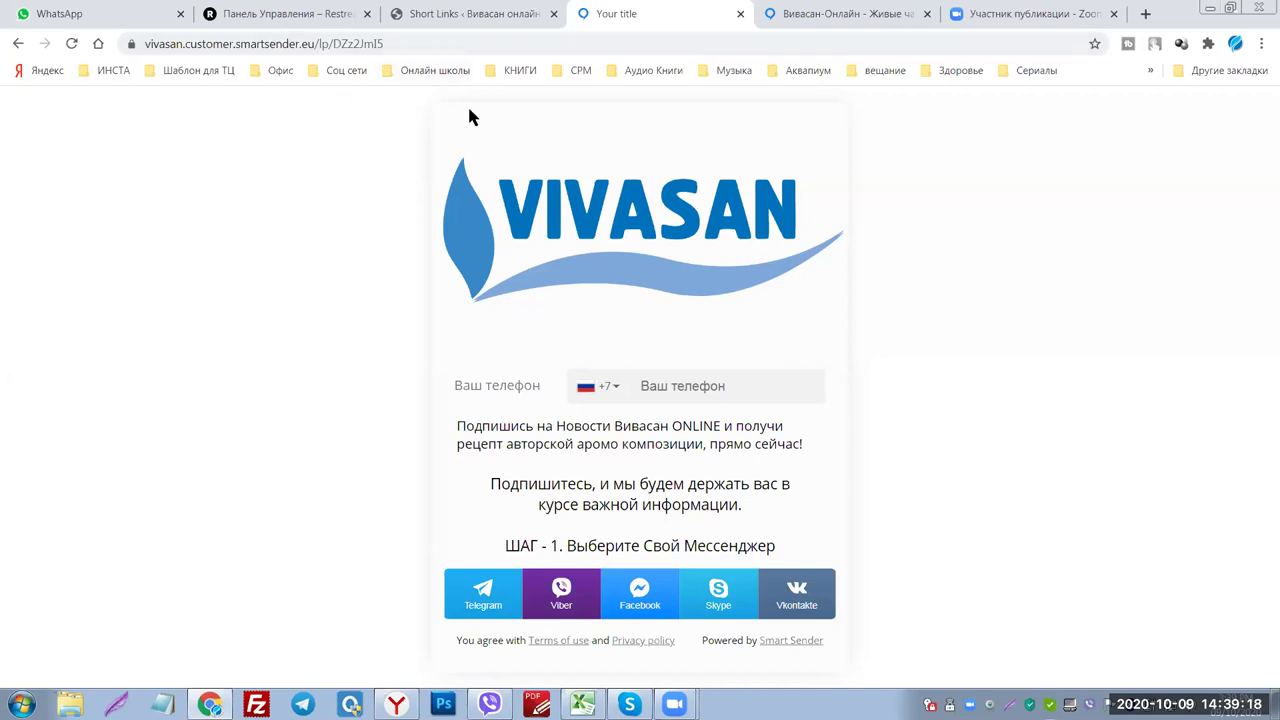
pyautogui.click(472, 14)
pyautogui.rightClick(586, 257)
pyautogui.click(620, 266)
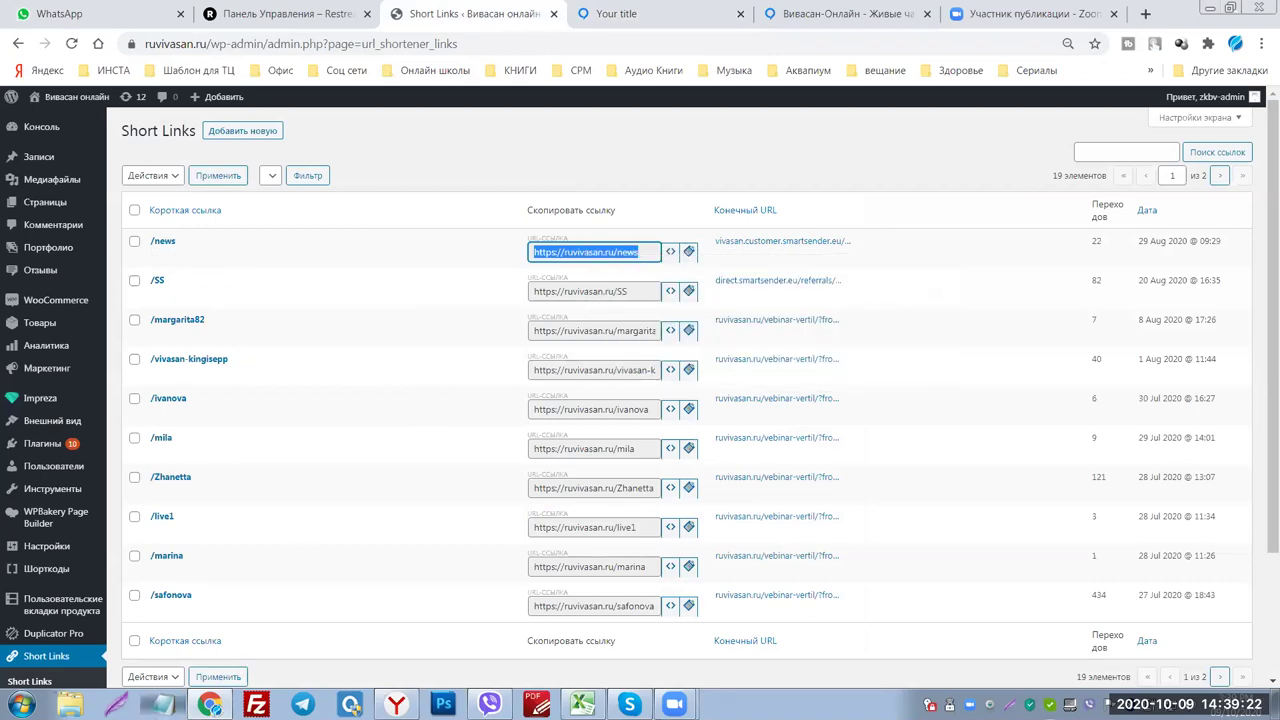
pyautogui.rightClick(240, 240)
pyautogui.click(270, 305)
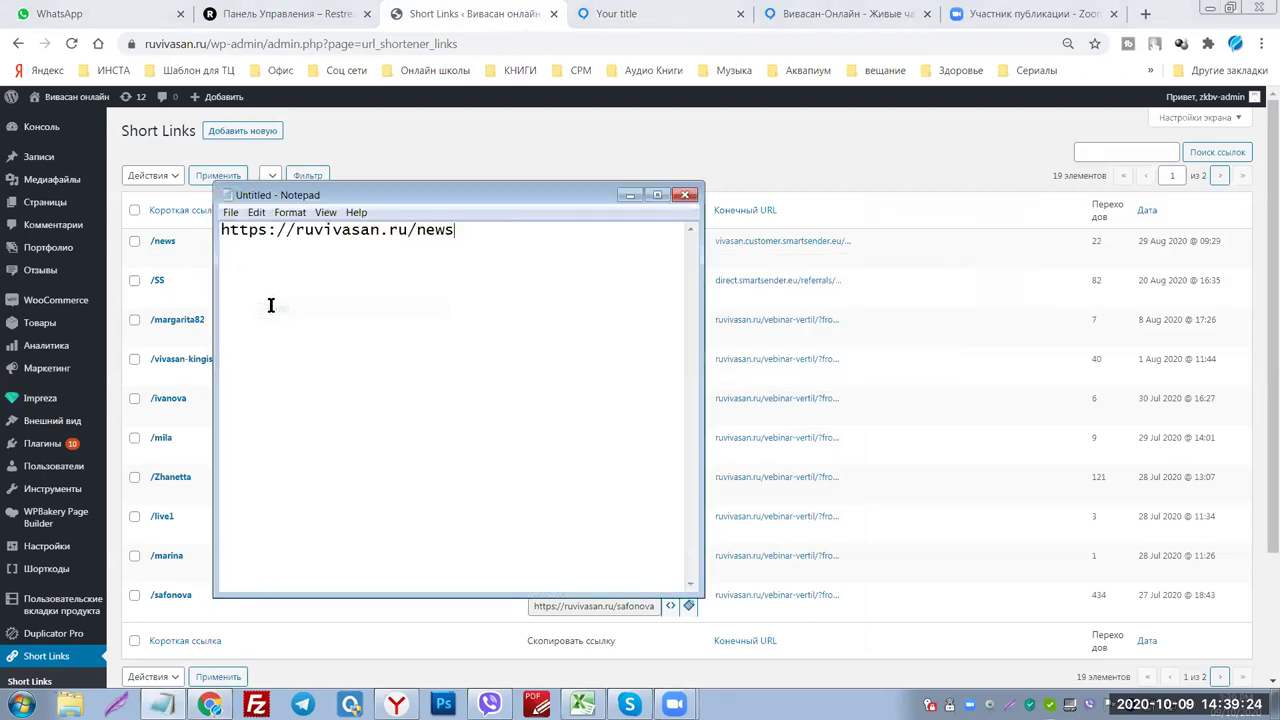
pyautogui.click(629, 194)
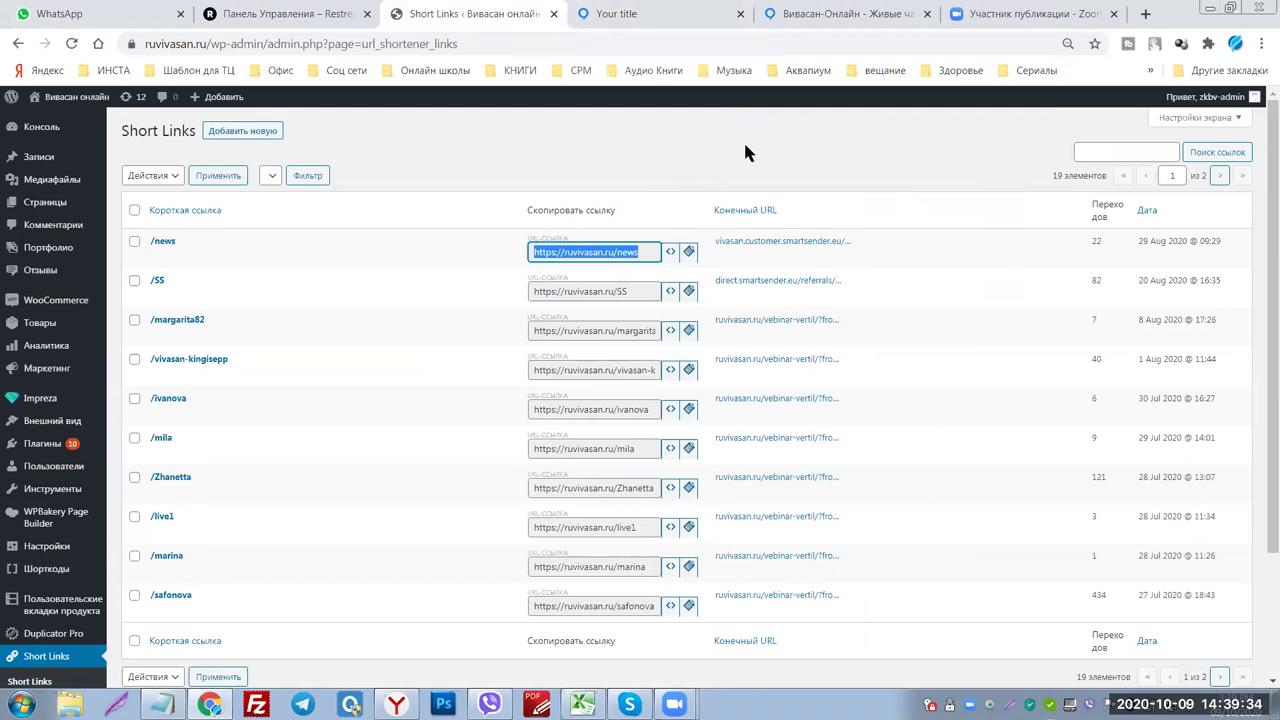
# Open subscriber conversations near the start of Smart Sender's live chats and look through the list of open chats.
pyautogui.click(686, 16)
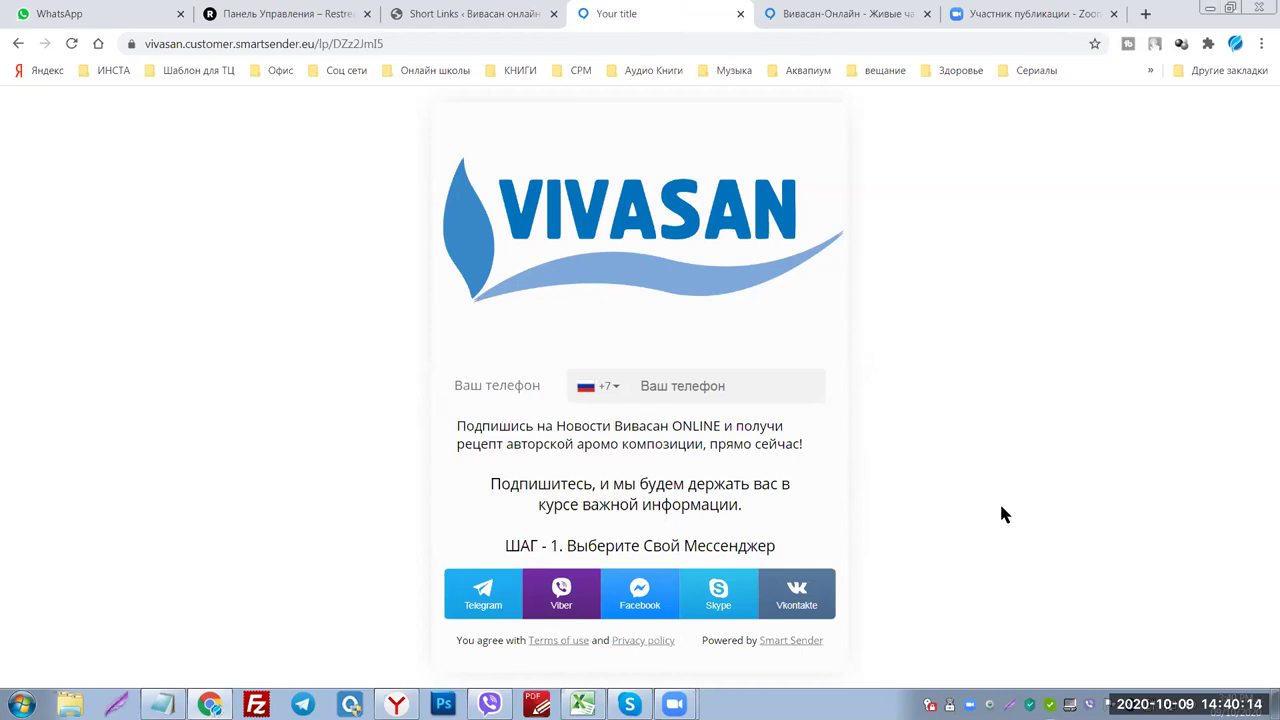
pyautogui.click(846, 14)
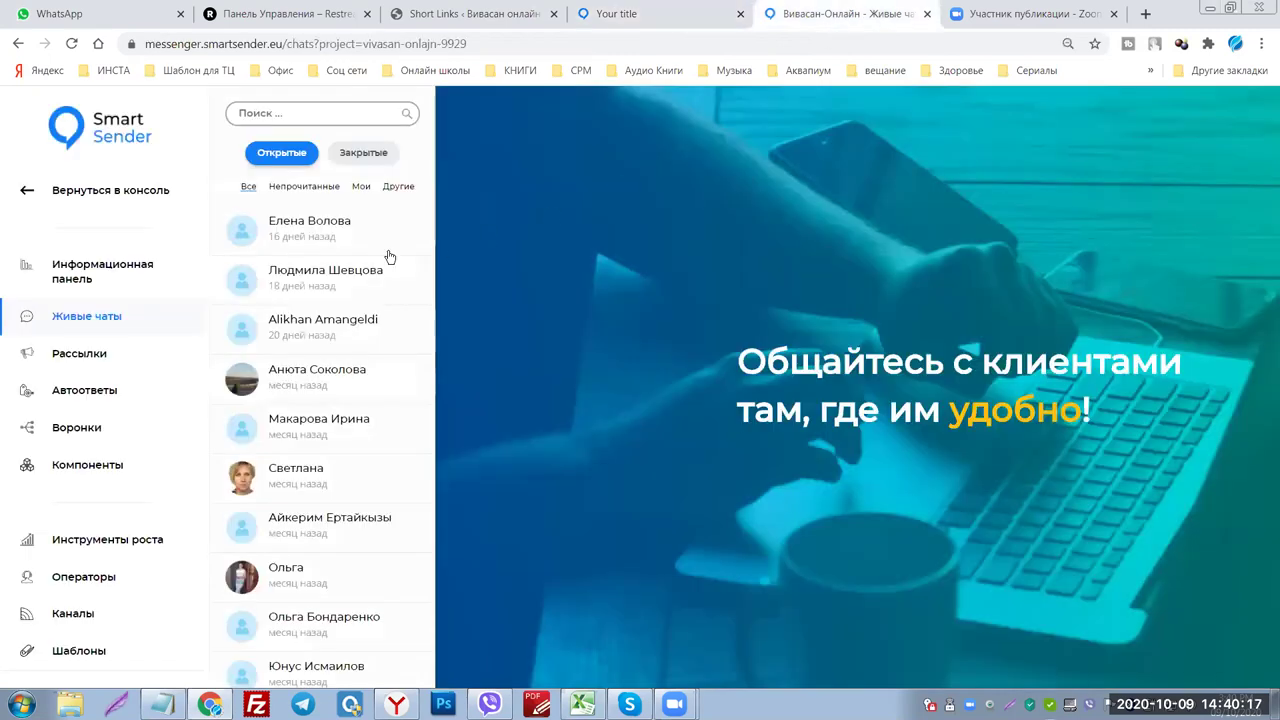
pyautogui.click(285, 238)
pyautogui.click(288, 277)
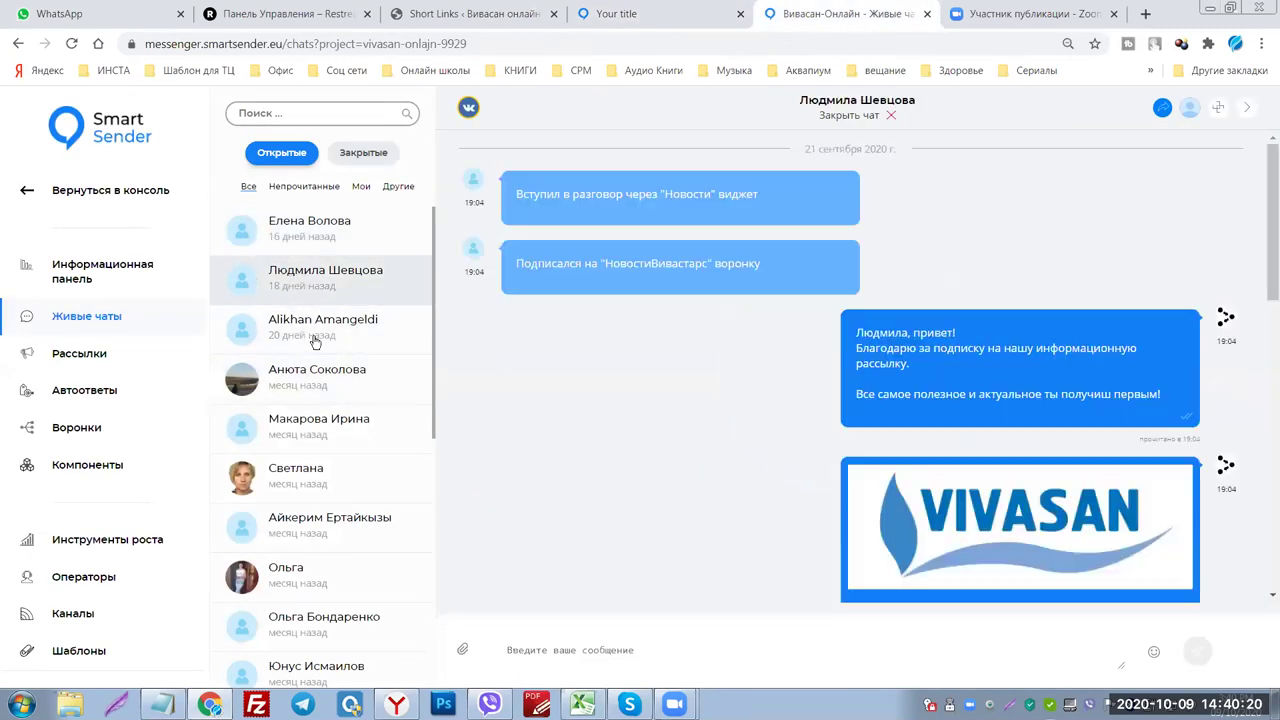
pyautogui.click(300, 338)
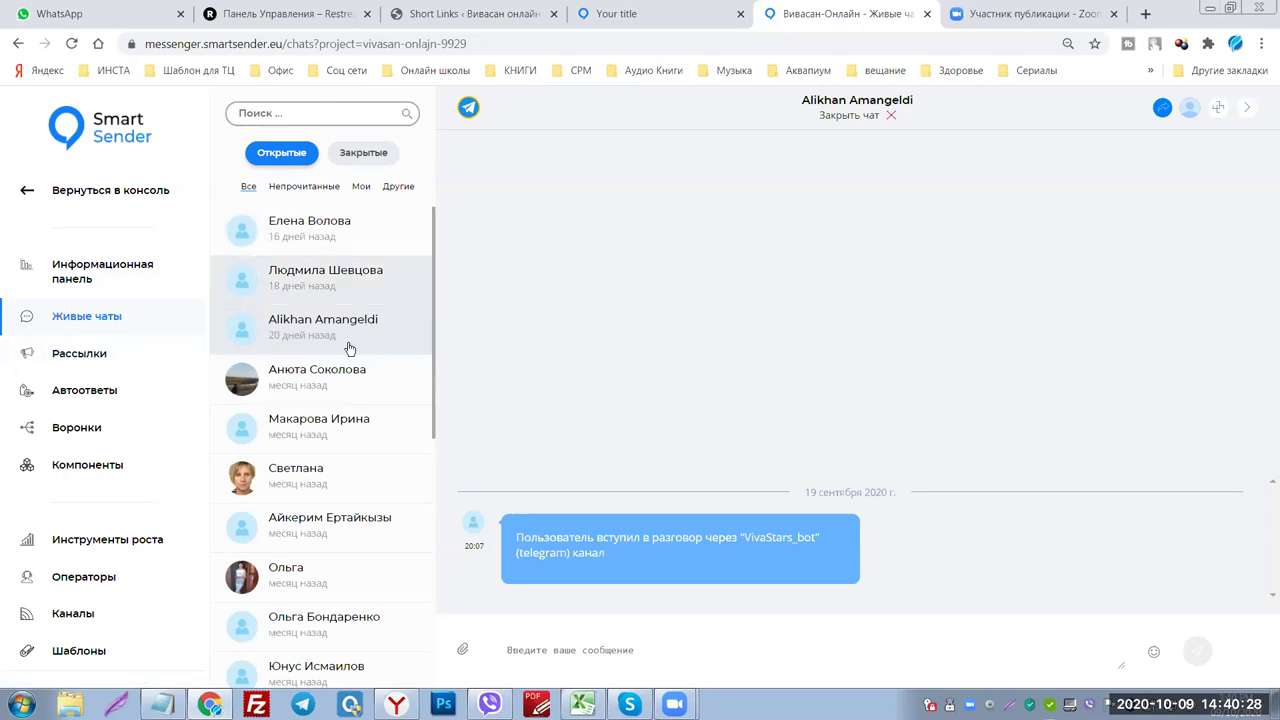
pyautogui.scroll(-7, 337, 437)
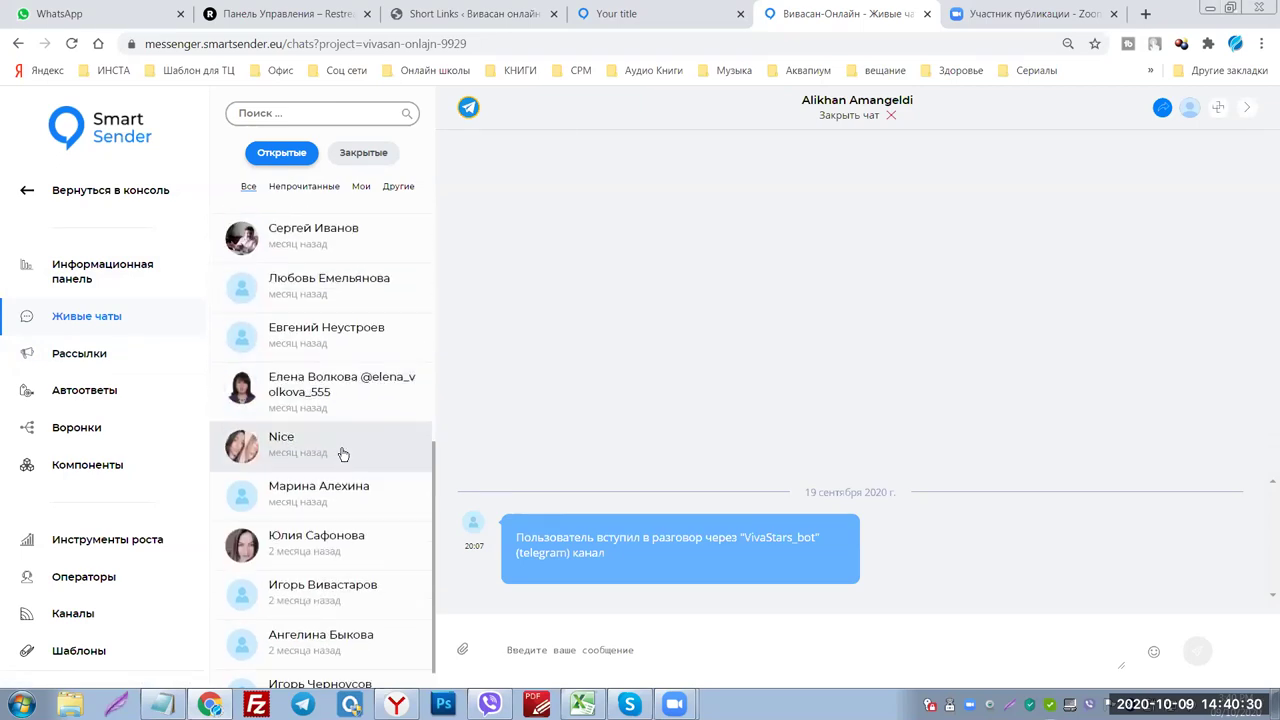
pyautogui.scroll(7, 309, 357)
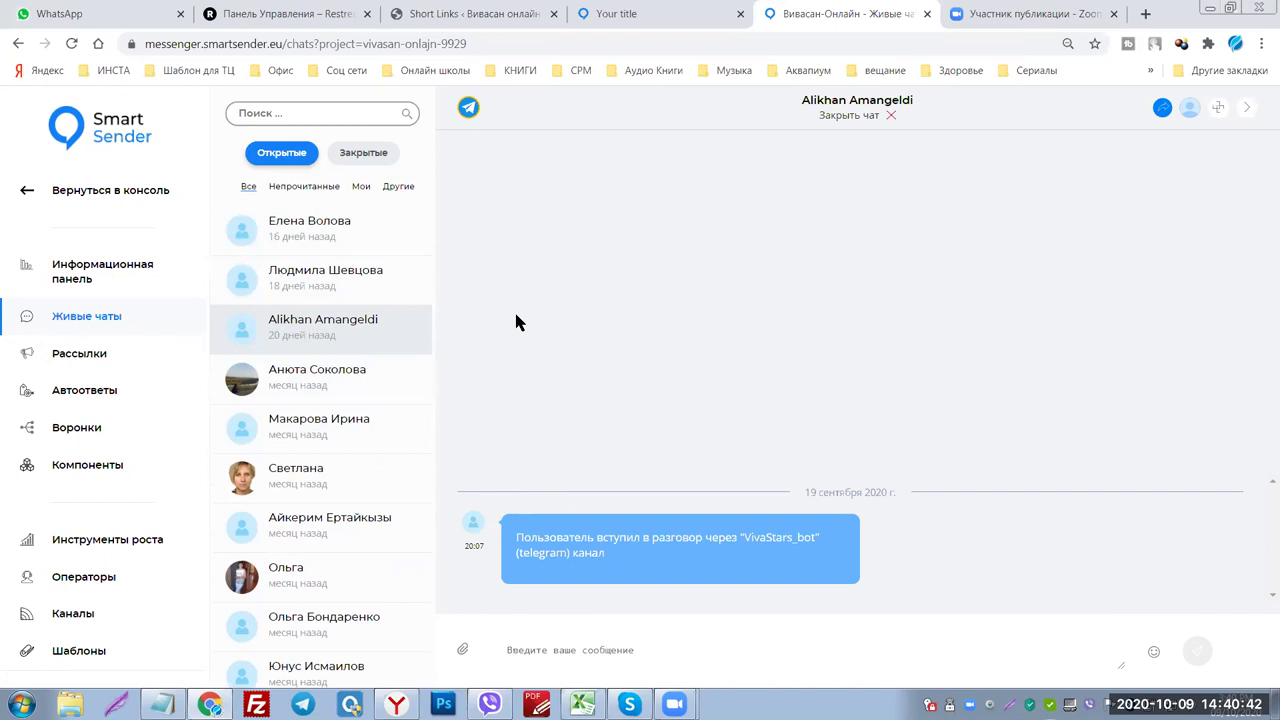
# Review the Vivasan subscription page and its messenger choices alongside the Smart Sender live chats.
pyautogui.click(650, 15)
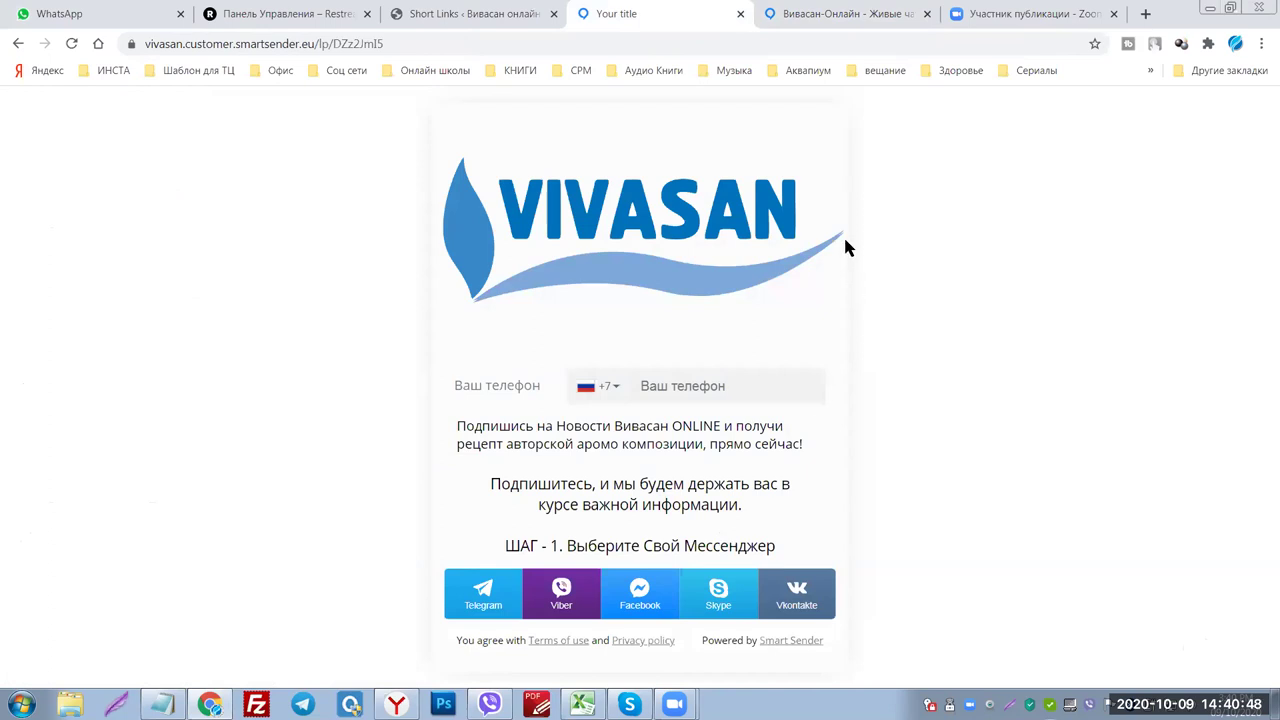
pyautogui.click(818, 14)
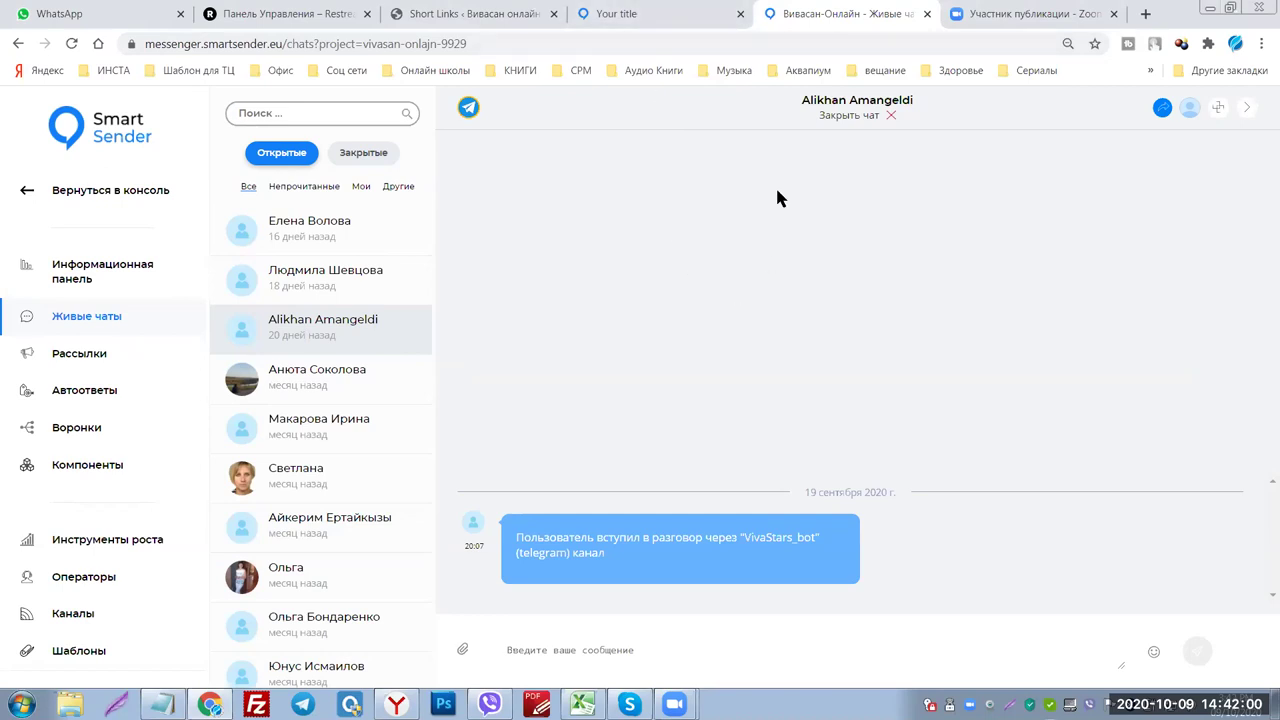
pyautogui.click(652, 16)
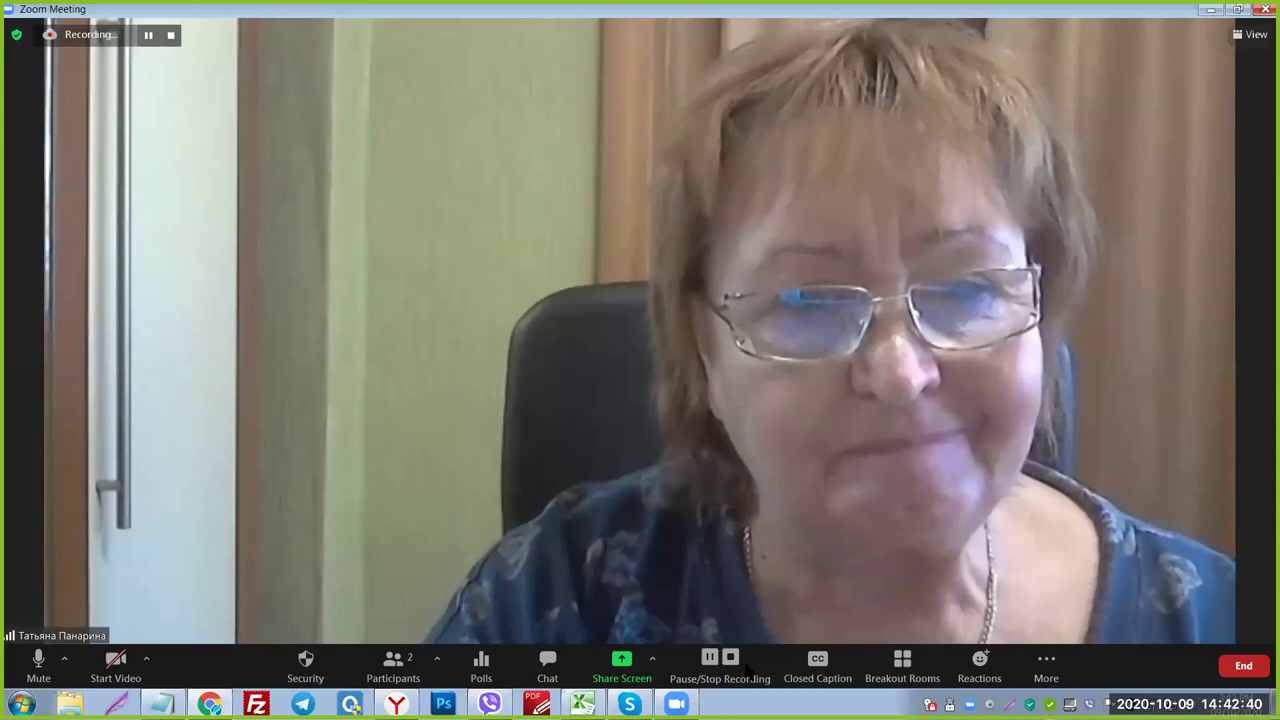
pyautogui.hotkey('alt', 'Tab')
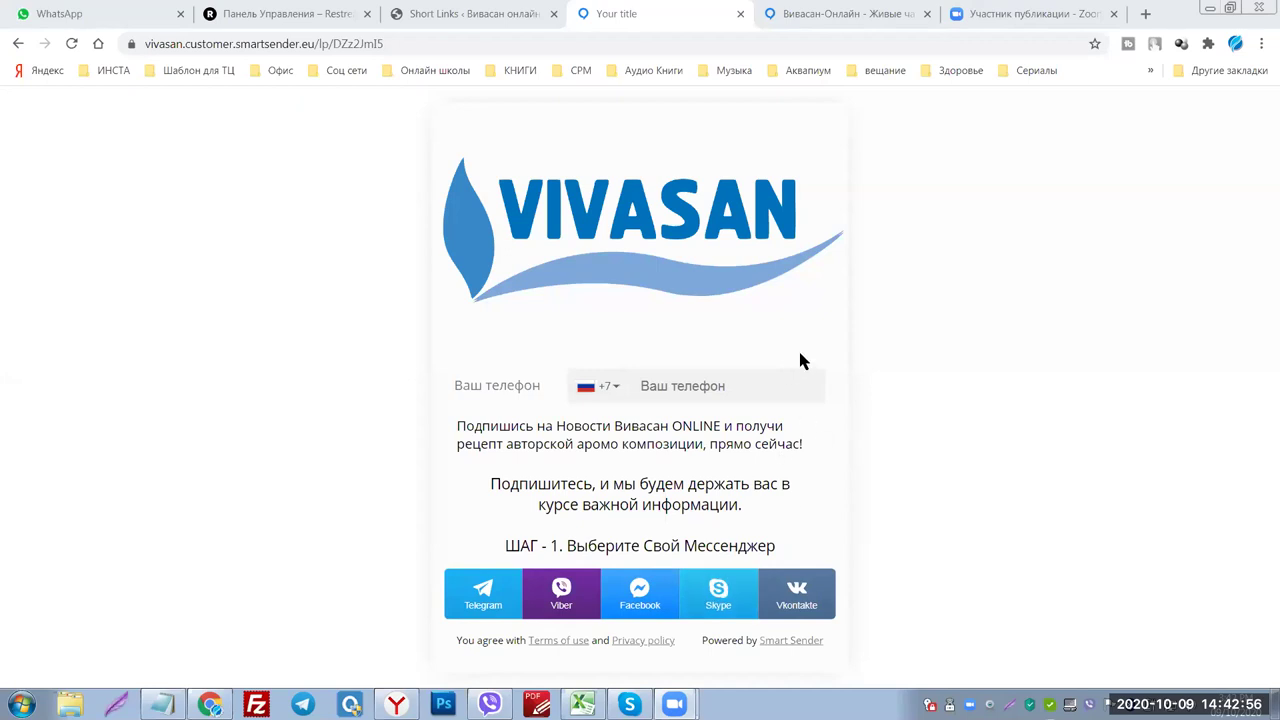
pyautogui.click(832, 14)
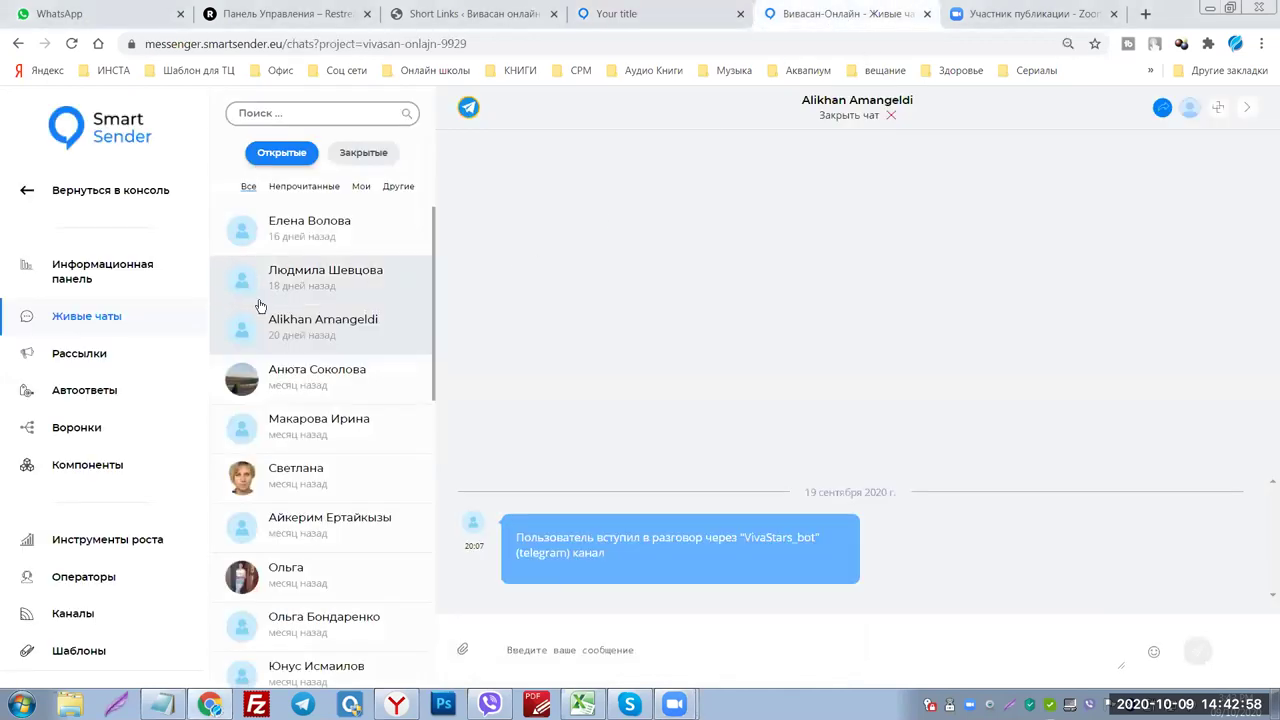
# Return from the live chats to the Smart Sender console.
pyautogui.click(18, 191)
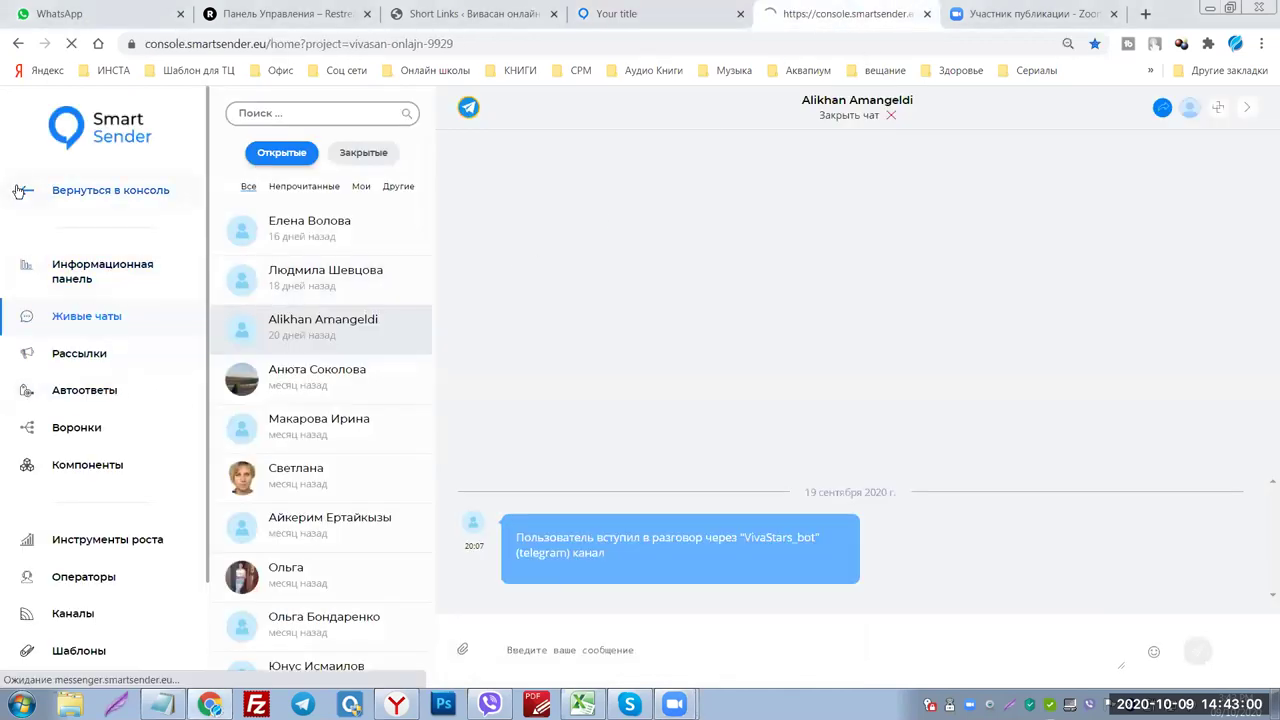
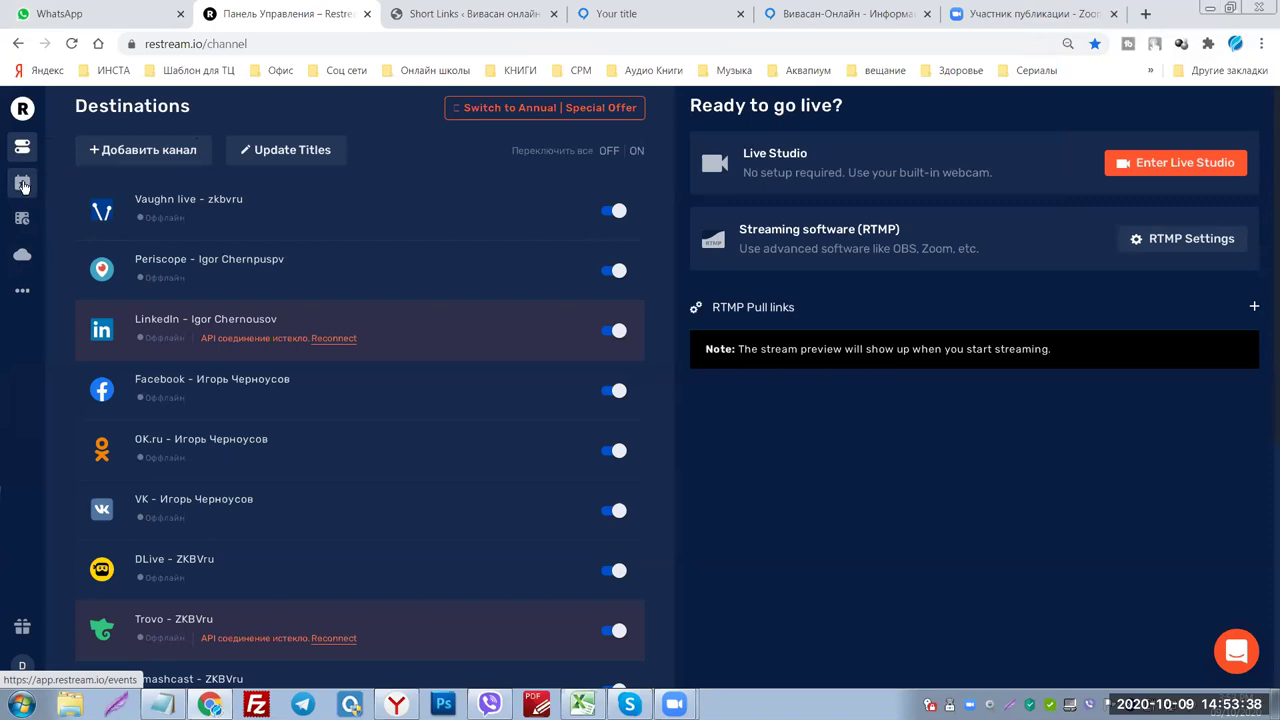
# View the blank Create event form in Restream's event scheduling, close it without creating an event and return to the Destinations list.
pyautogui.click(22, 185)
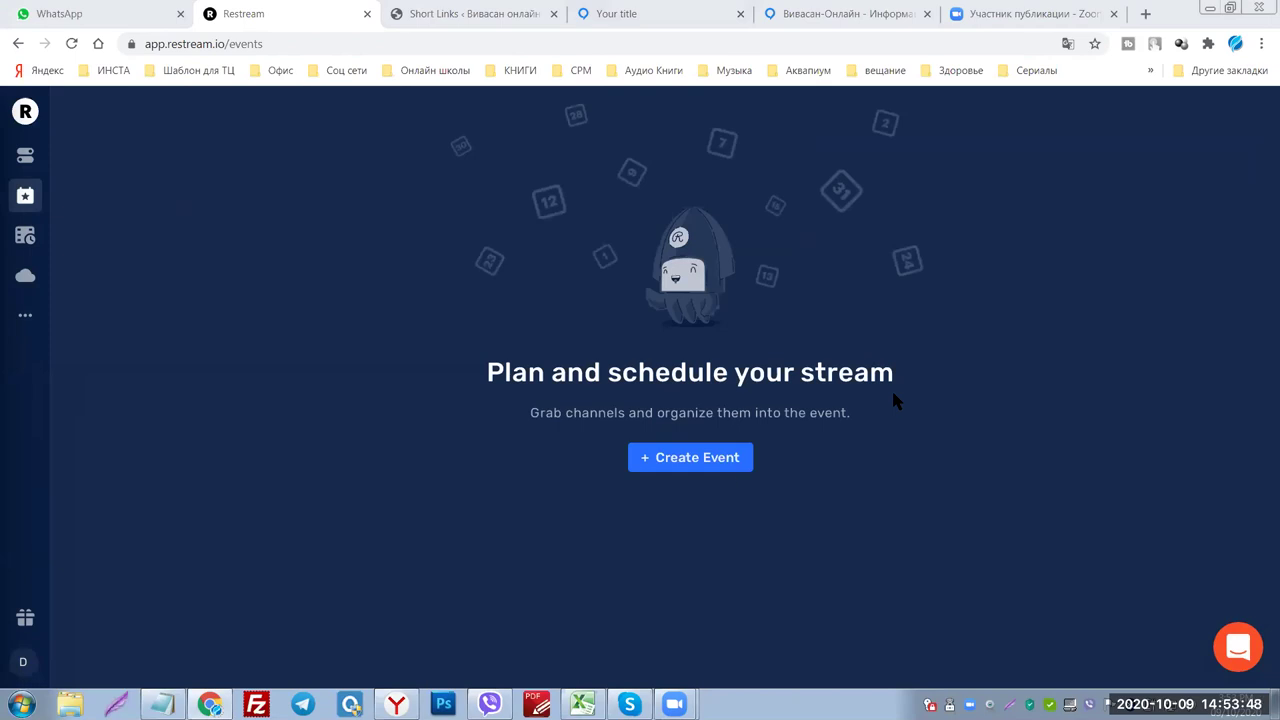
pyautogui.click(682, 459)
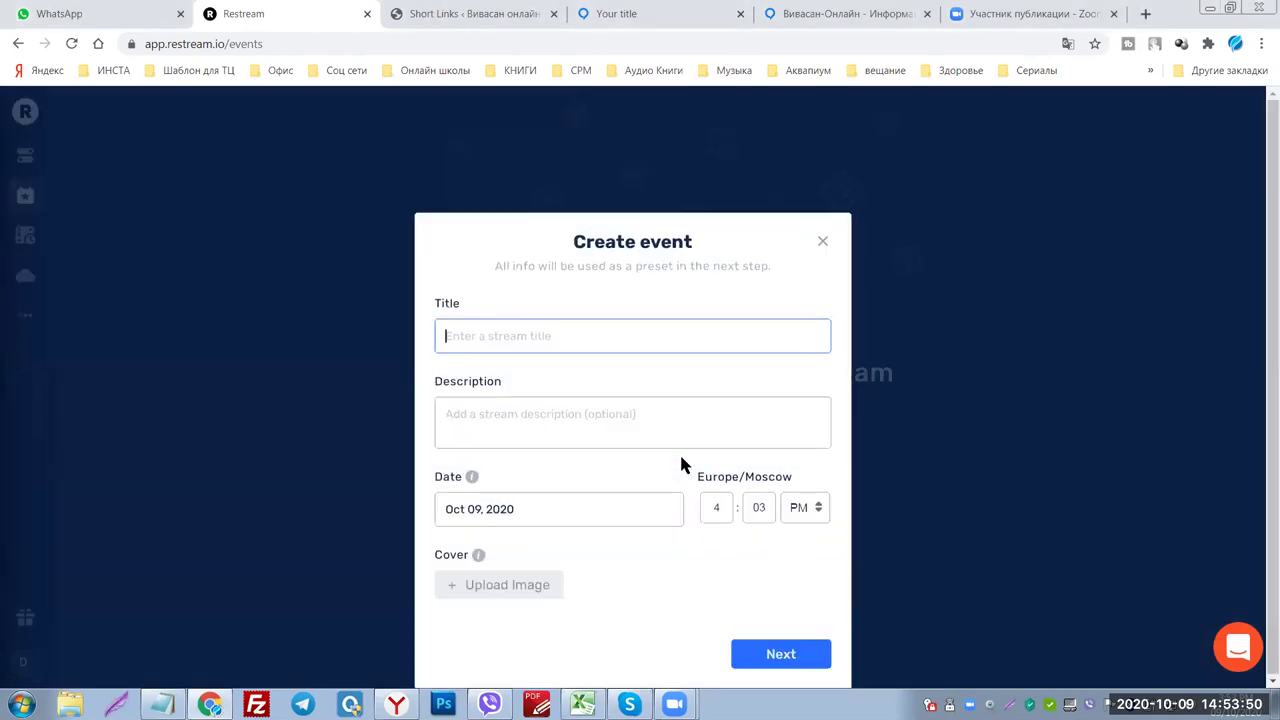
pyautogui.click(824, 243)
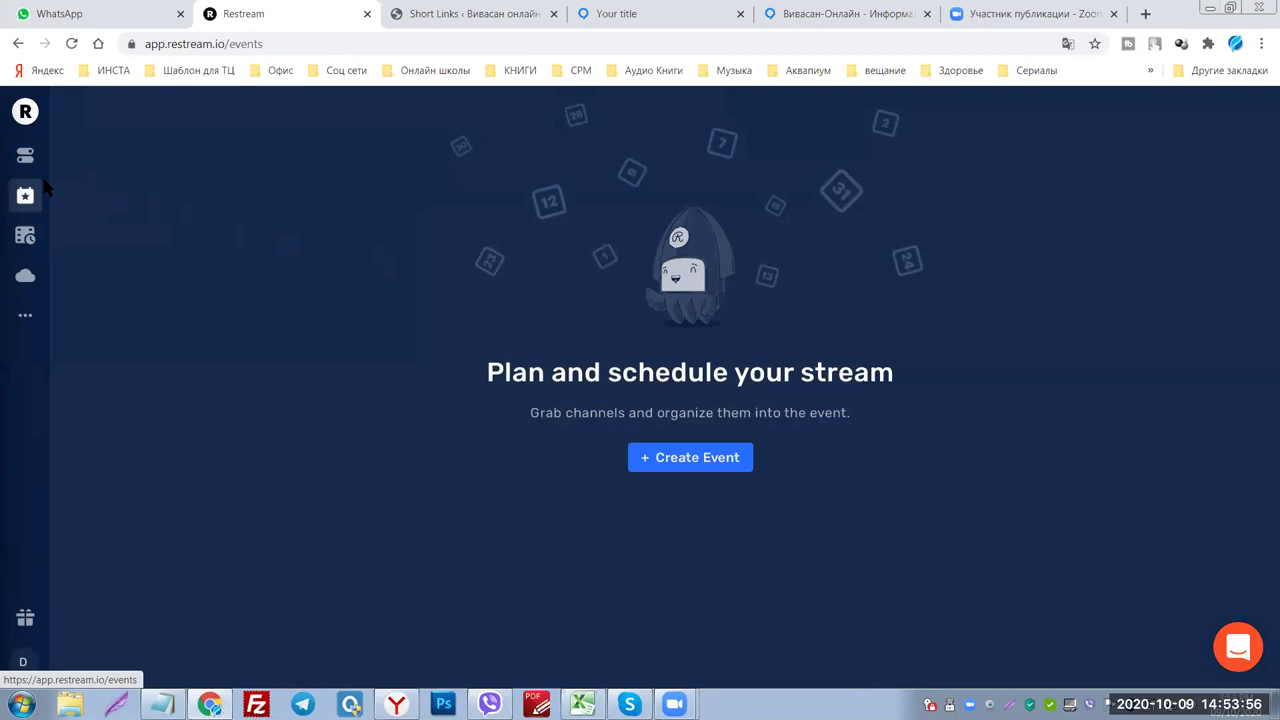
pyautogui.click(691, 457)
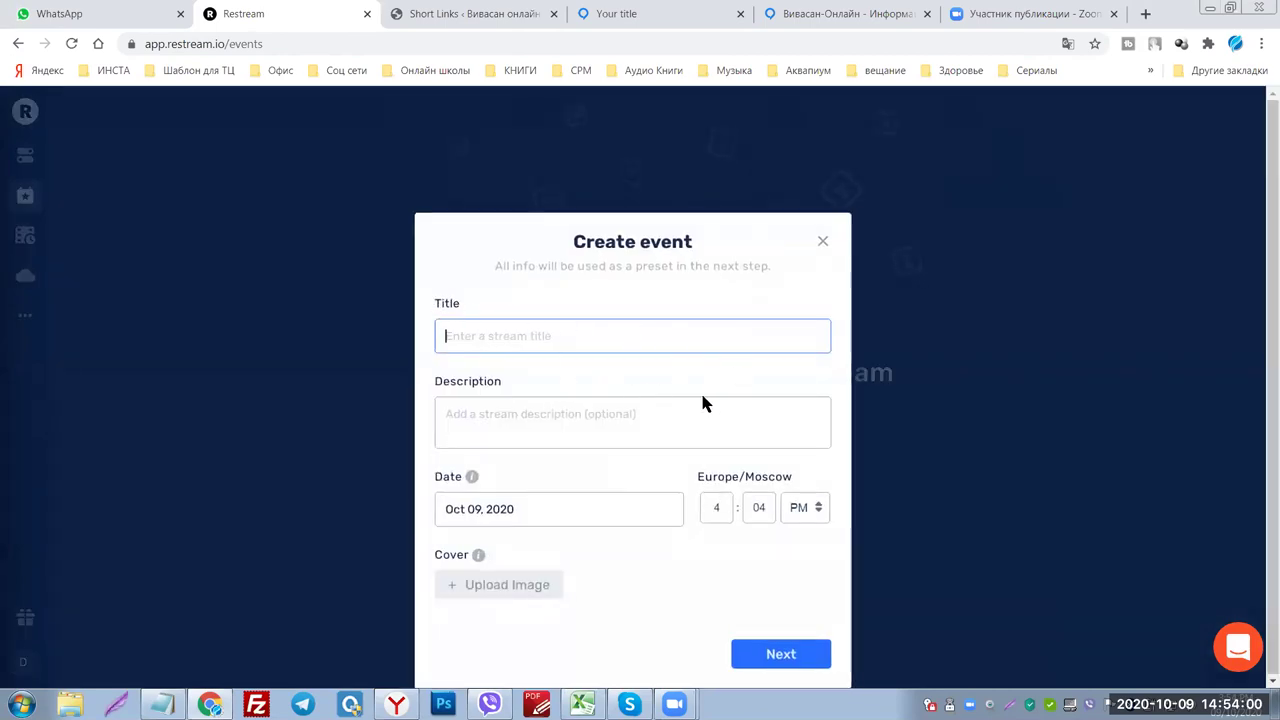
pyautogui.click(826, 243)
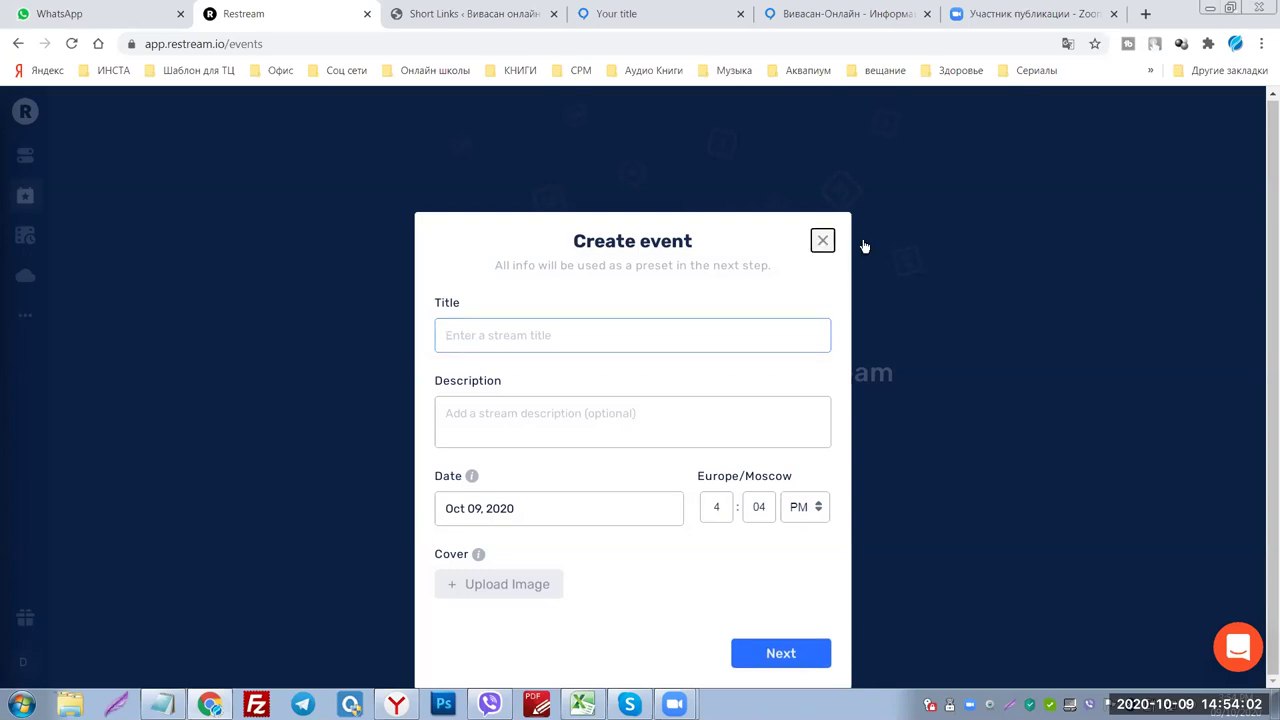
pyautogui.click(22, 157)
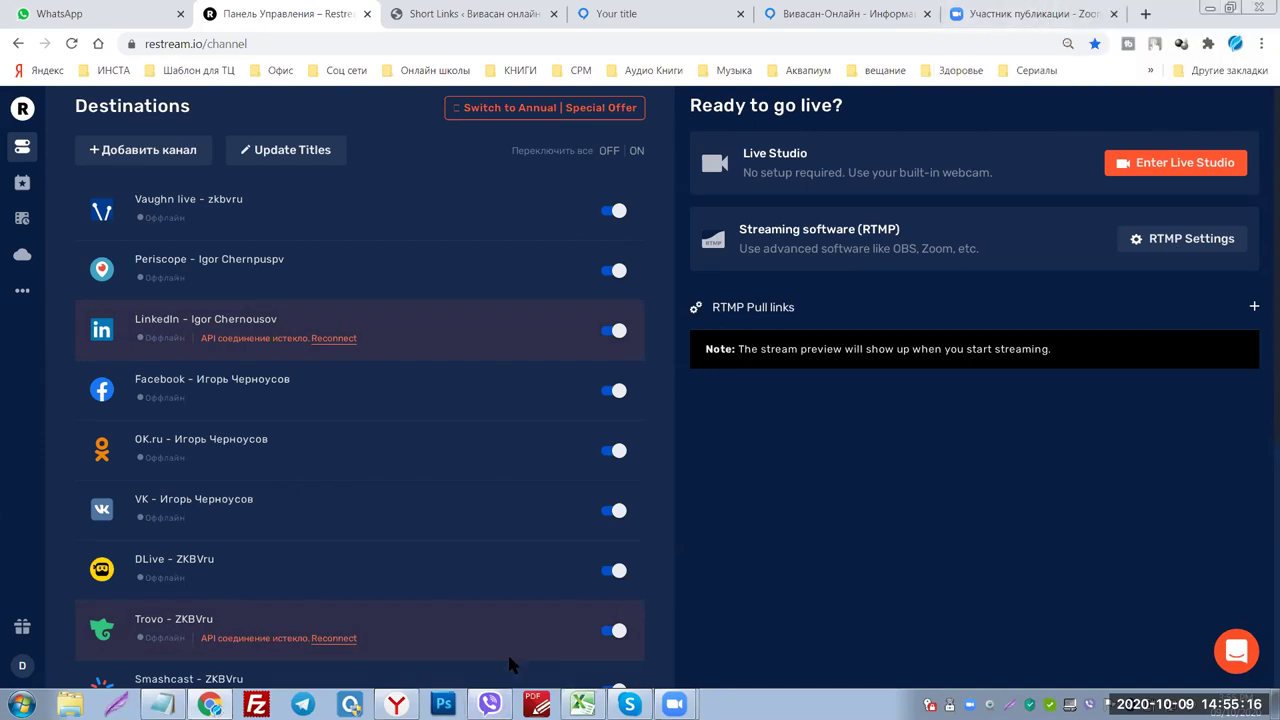
# Switch to YouTube Studio in Yandex Browser, view the commented video "Как быстро набрать живых друзей на свой аккаунт в соц сети" and close its pages.
pyautogui.click(396, 704)
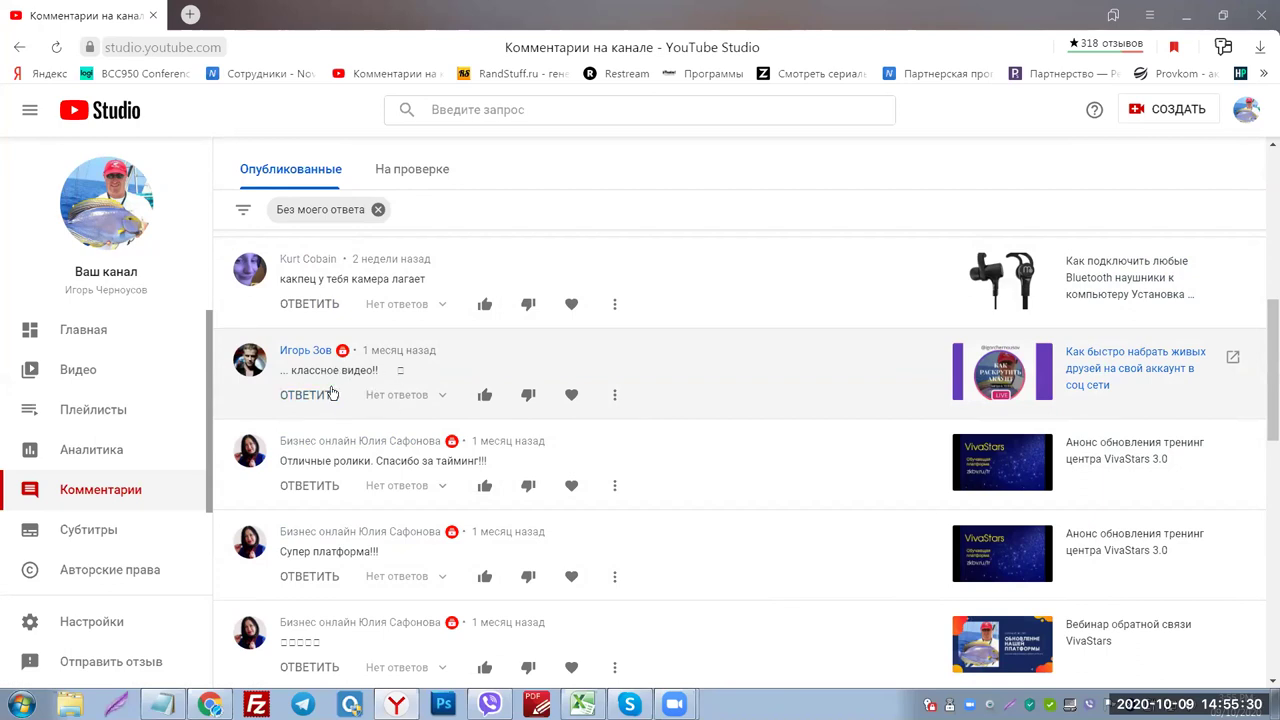
pyautogui.rightClick(1084, 362)
pyautogui.click(1086, 371)
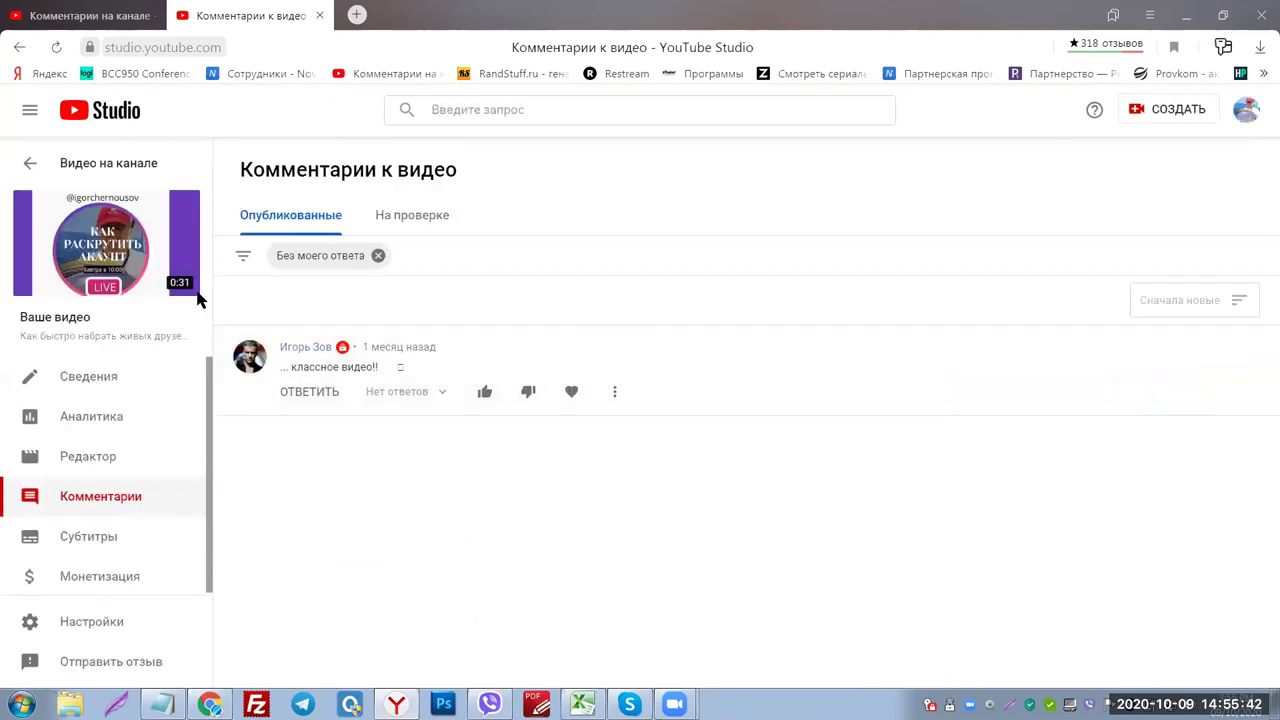
pyautogui.click(108, 247)
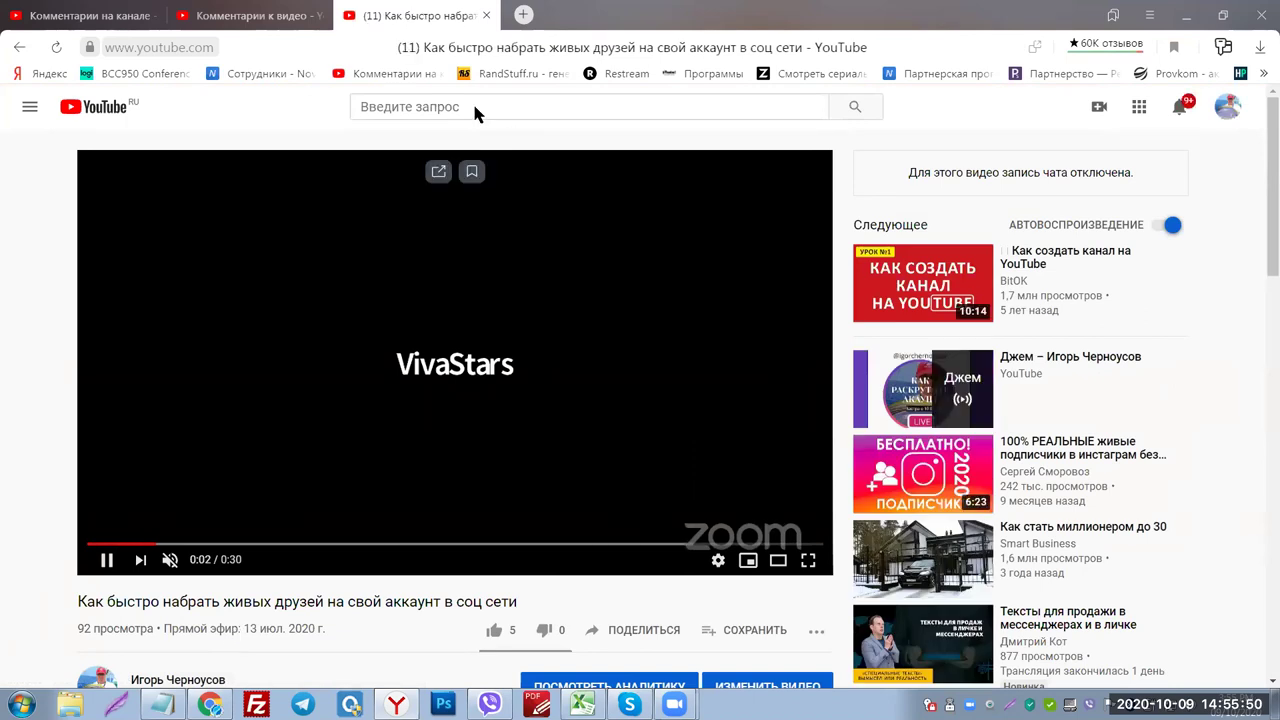
pyautogui.click(486, 15)
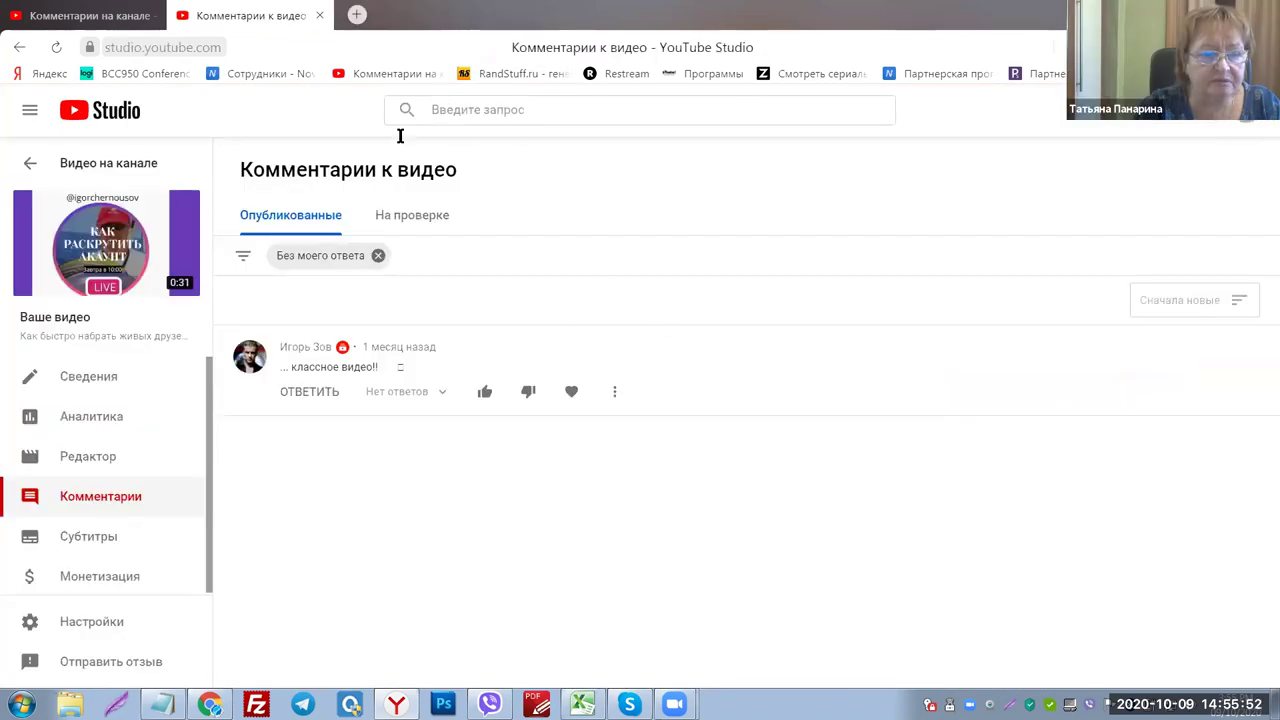
pyautogui.click(319, 15)
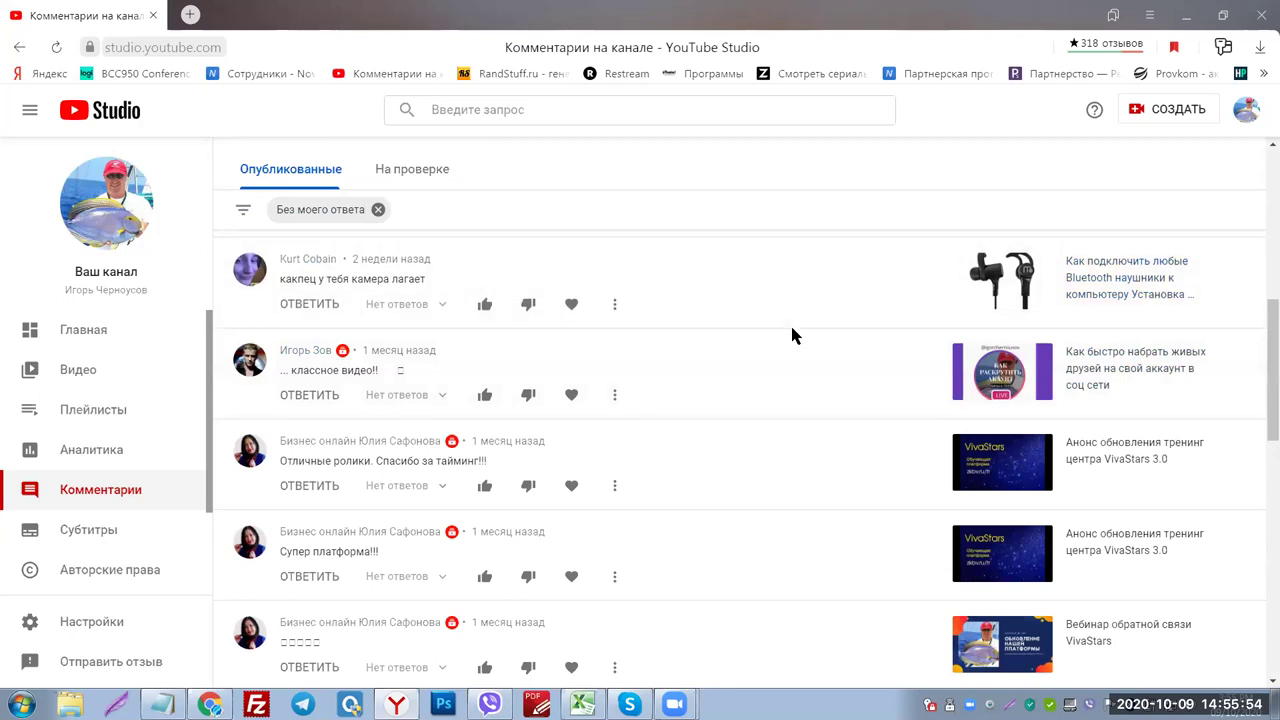
# Find a comment on "Взаимо подписка! Взаимо подписка Ютуб!" among the channel comments, view that video's YouTube page and close Yandex Browser.
pyautogui.scroll(-2, 780, 340)
pyautogui.scroll(-1, 780, 410)
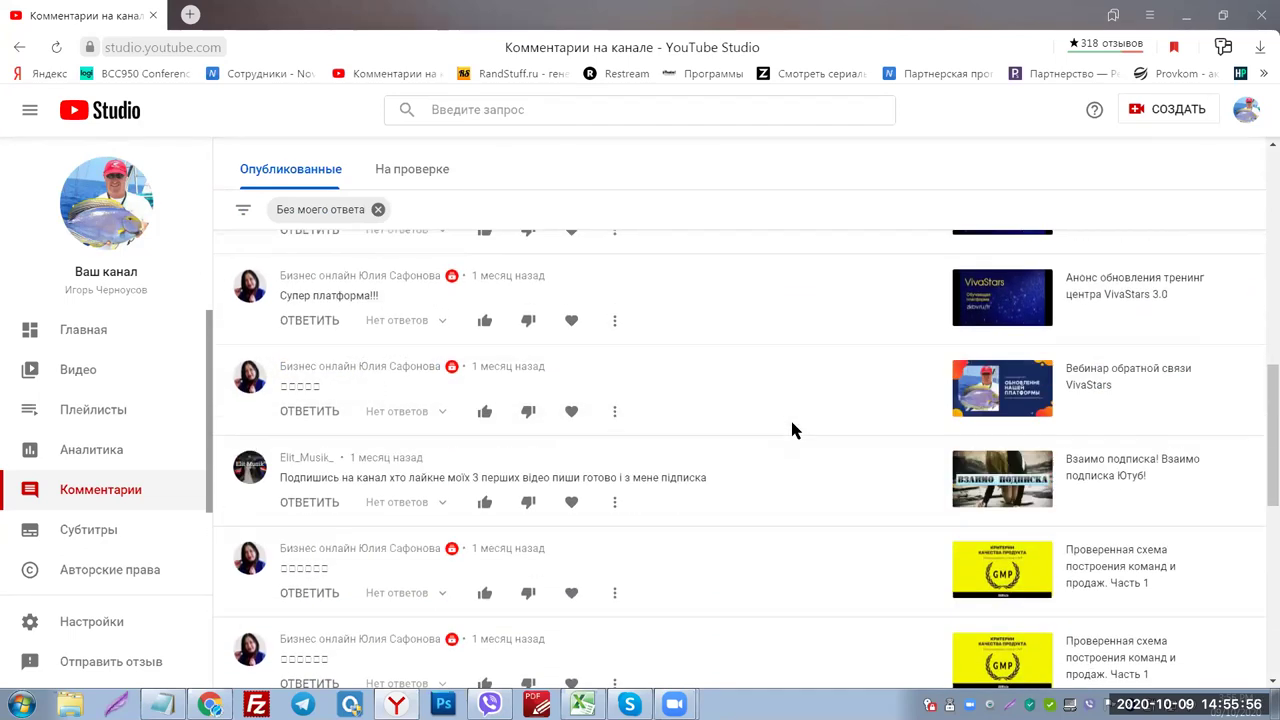
pyautogui.scroll(-7, 791, 425)
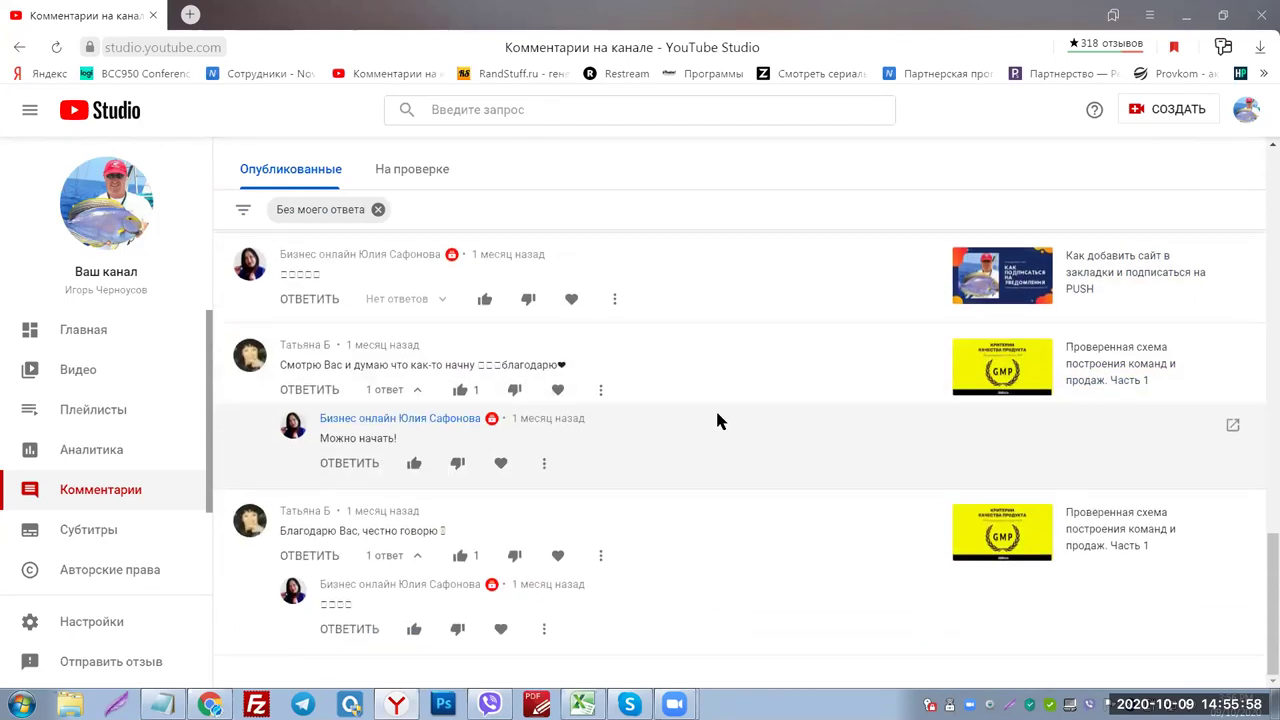
pyautogui.scroll(-2, 740, 510)
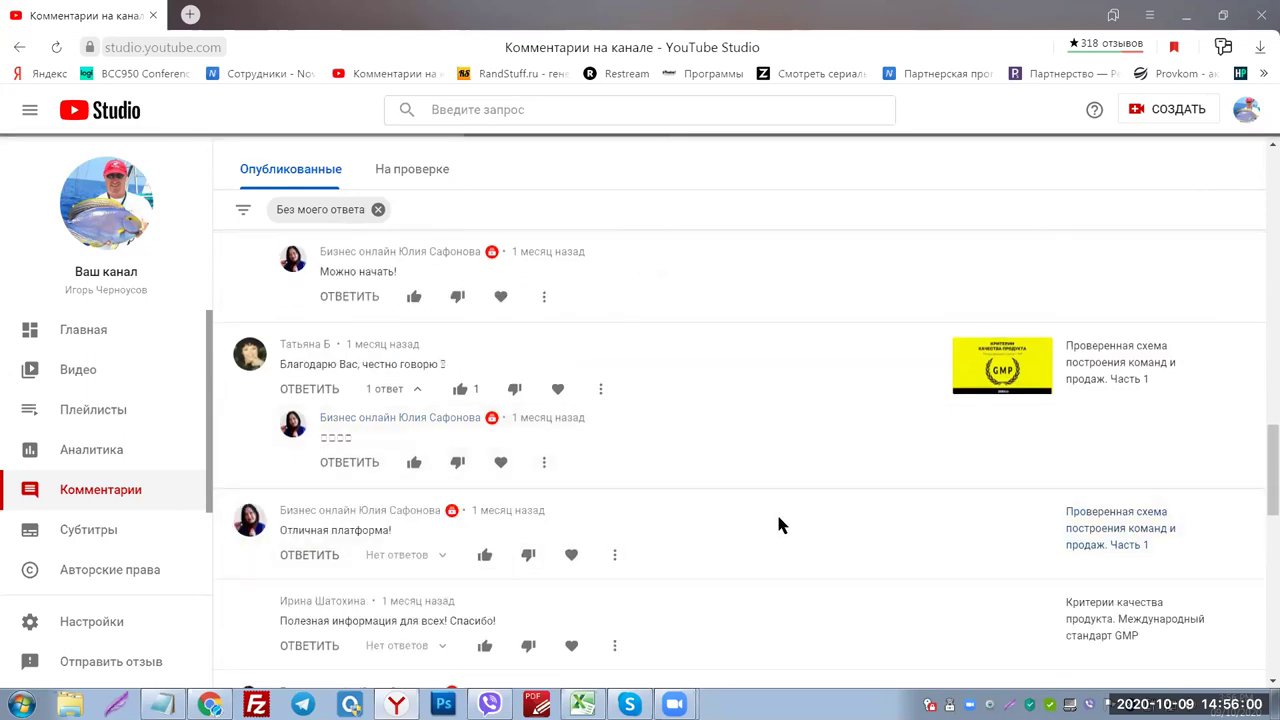
pyautogui.scroll(-3, 776, 515)
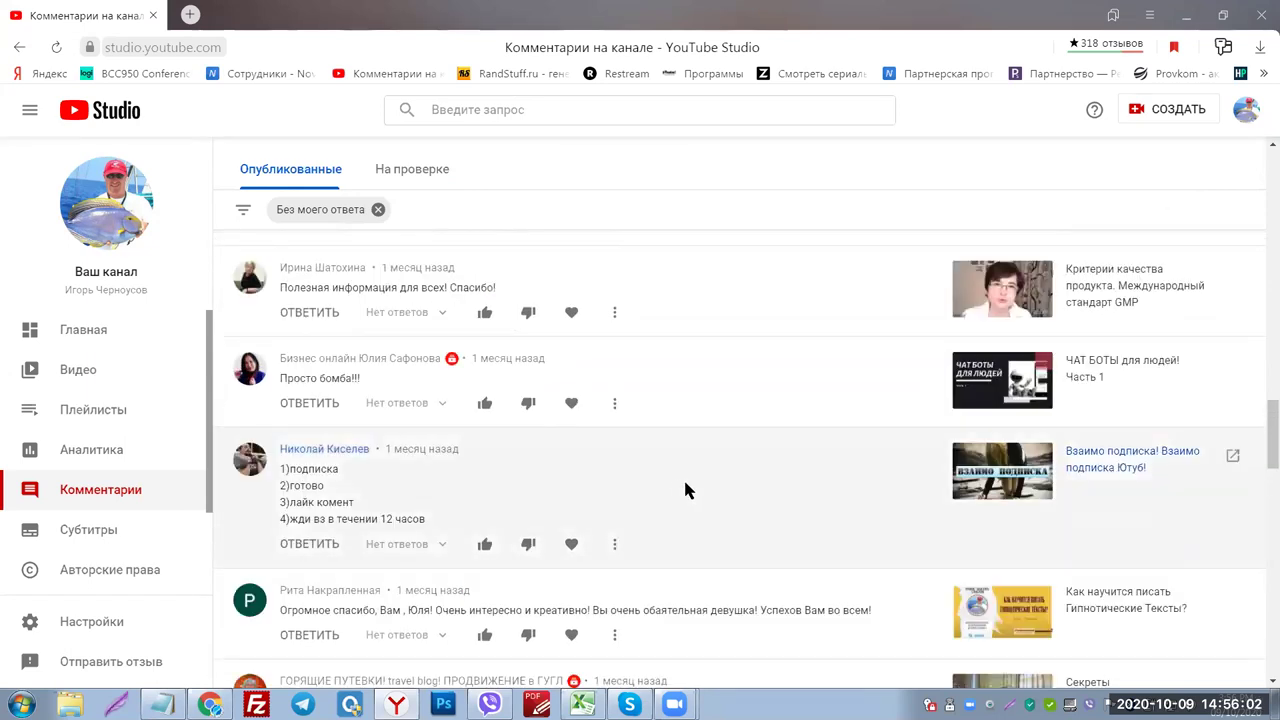
pyautogui.rightClick(1078, 465)
pyautogui.click(1080, 470)
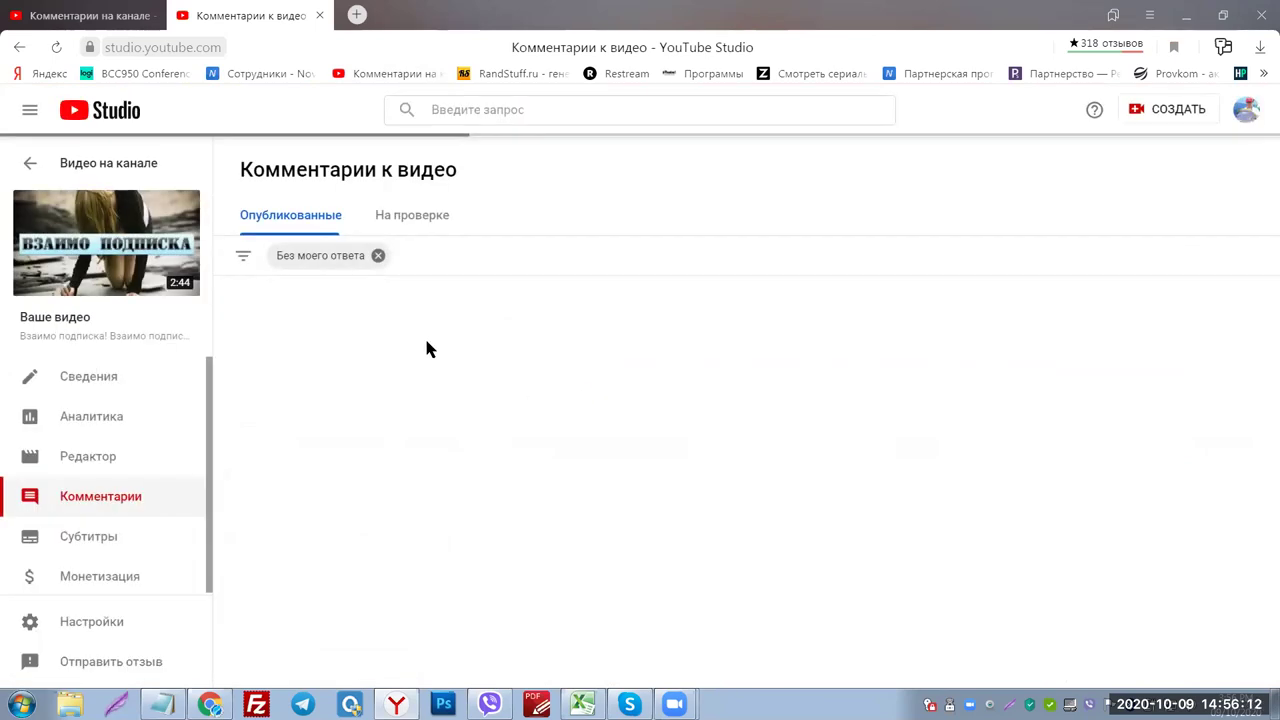
pyautogui.click(106, 256)
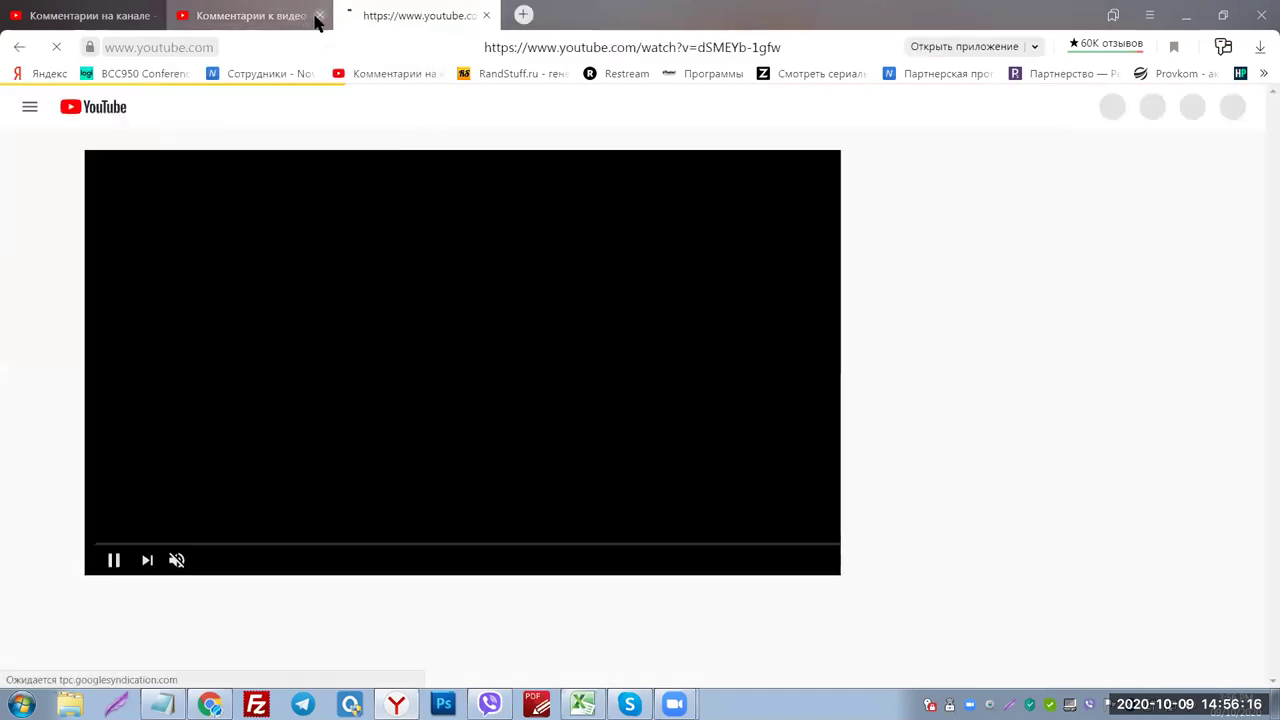
pyautogui.click(317, 20)
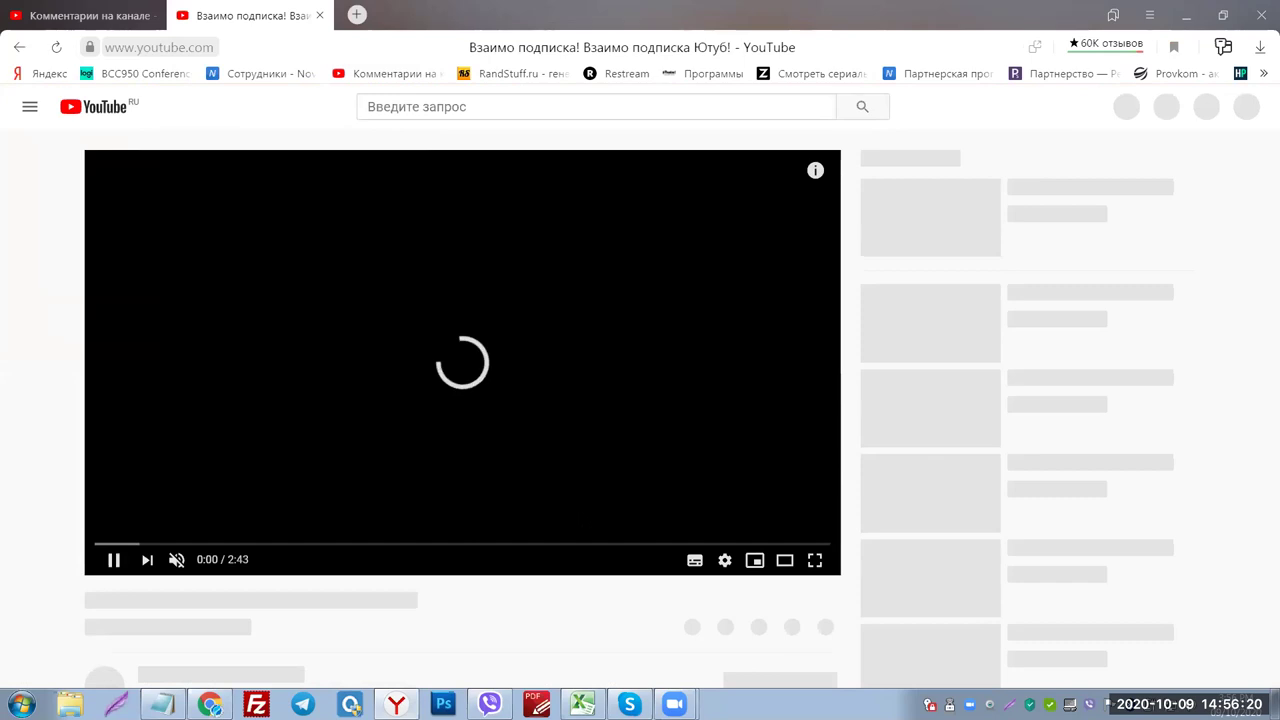
pyautogui.scroll(-1, 244, 547)
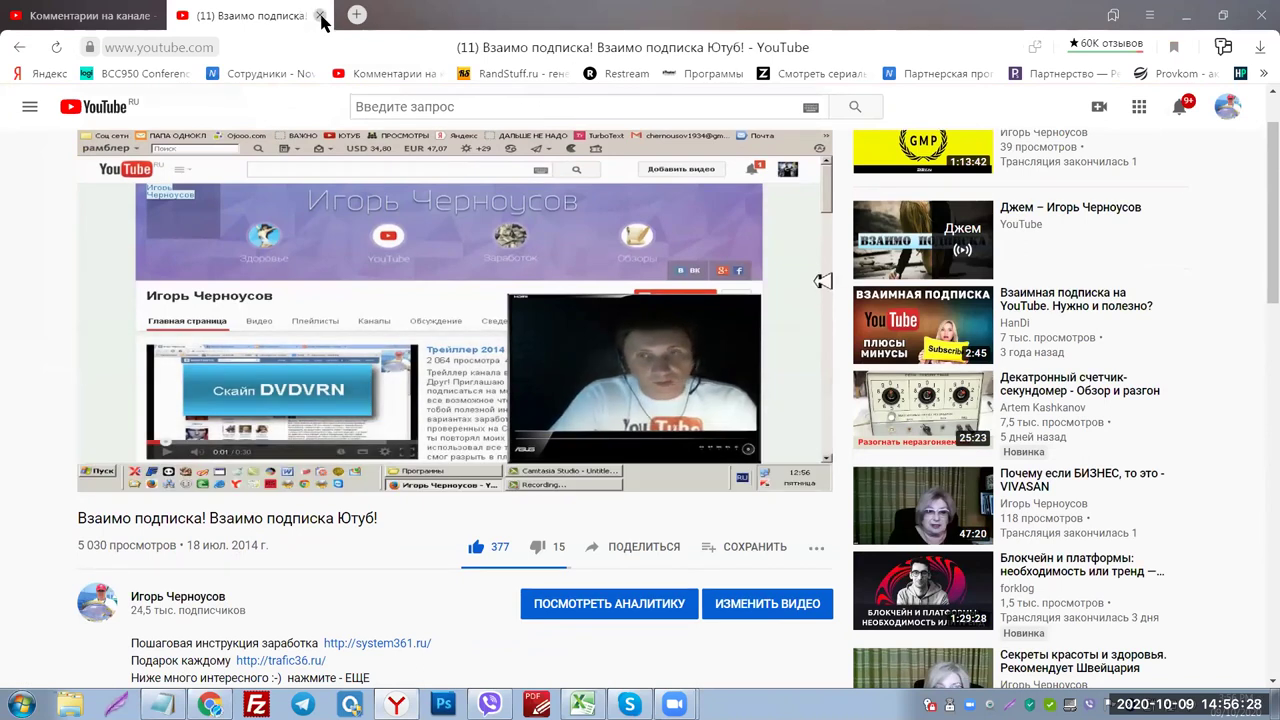
pyautogui.click(319, 15)
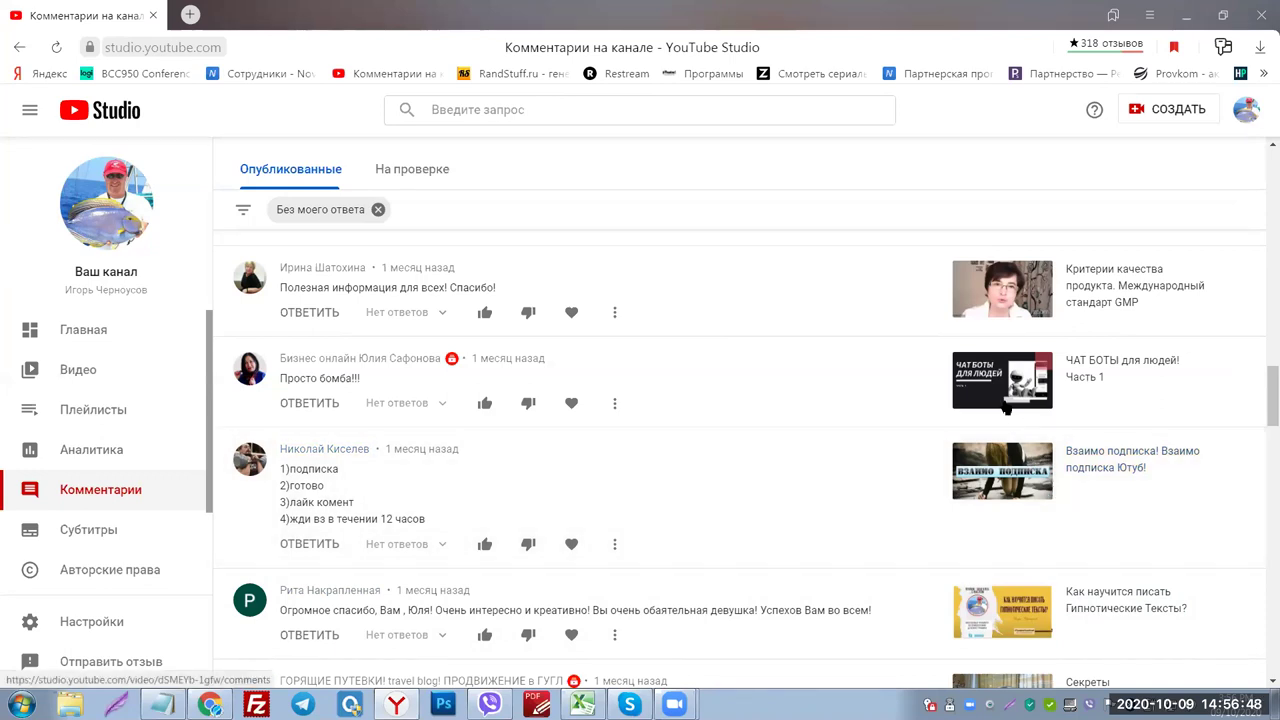
pyautogui.click(1262, 14)
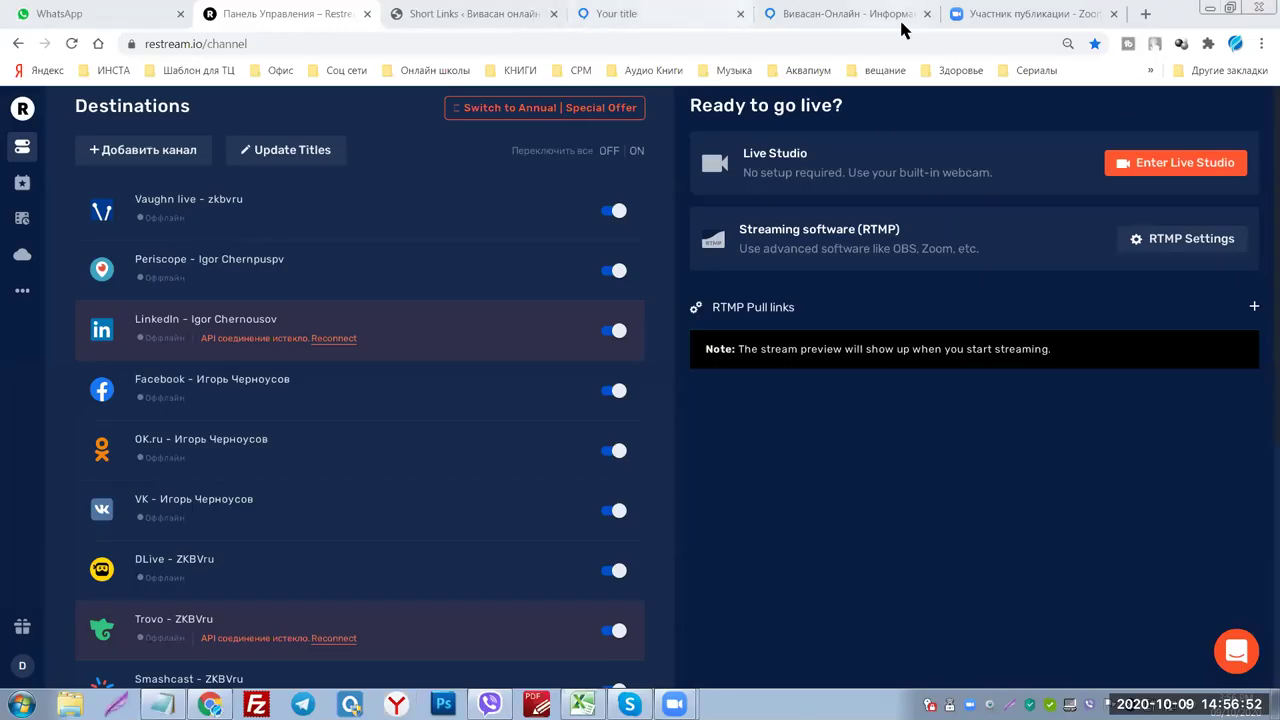
# Open the VK profile page in a new Chrome tab and look through its wall posts back to "Instagram с компьютера".
pyautogui.click(1145, 14)
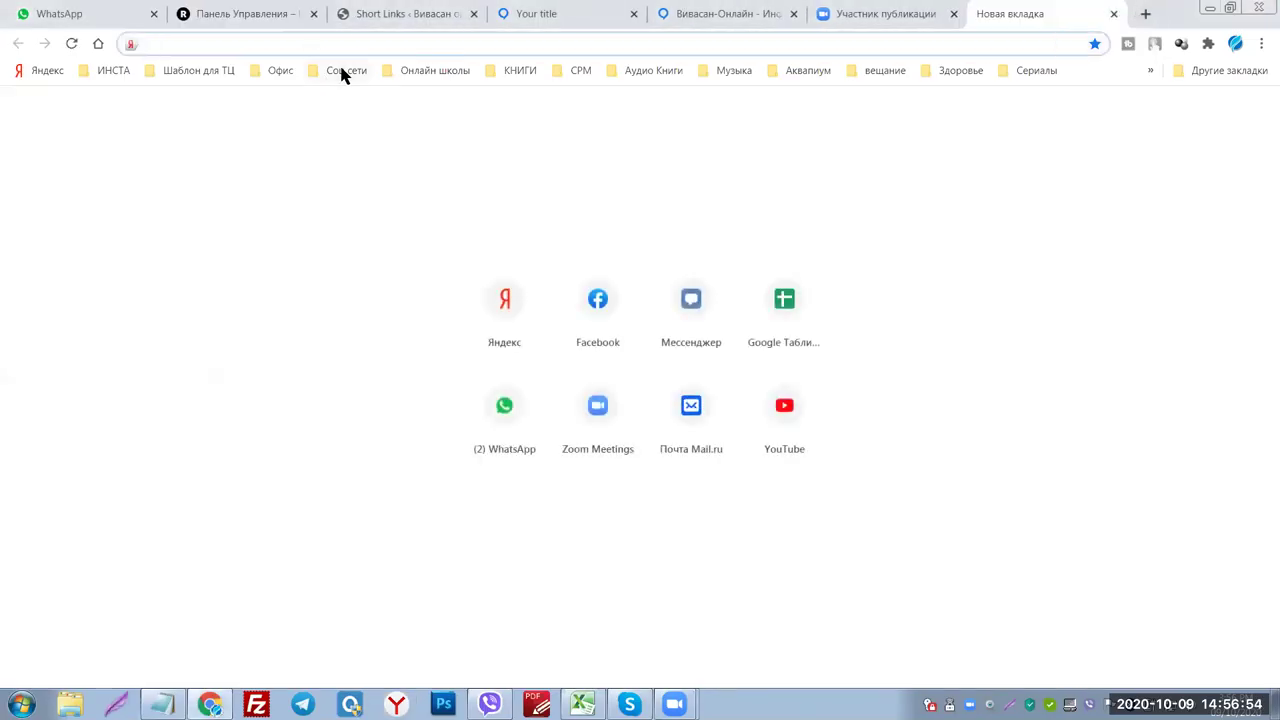
pyautogui.click(343, 72)
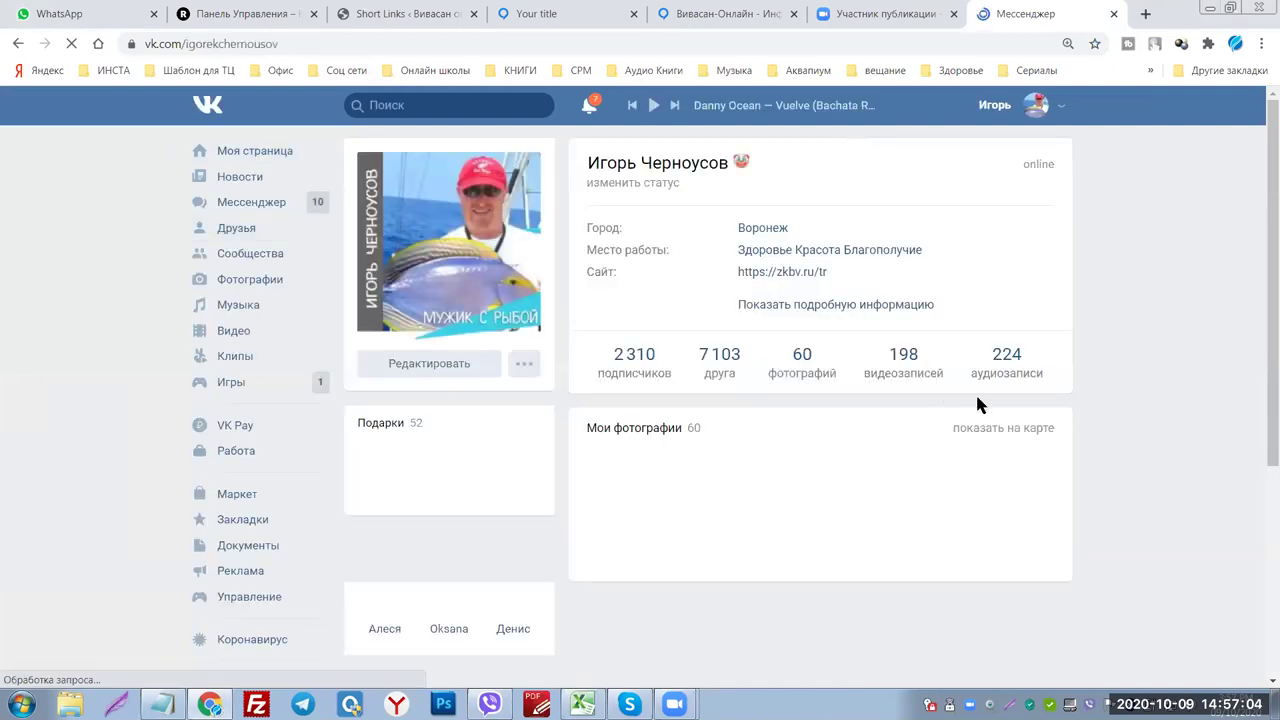
pyautogui.scroll(-3, 960, 450)
pyautogui.scroll(-15, 1042, 518)
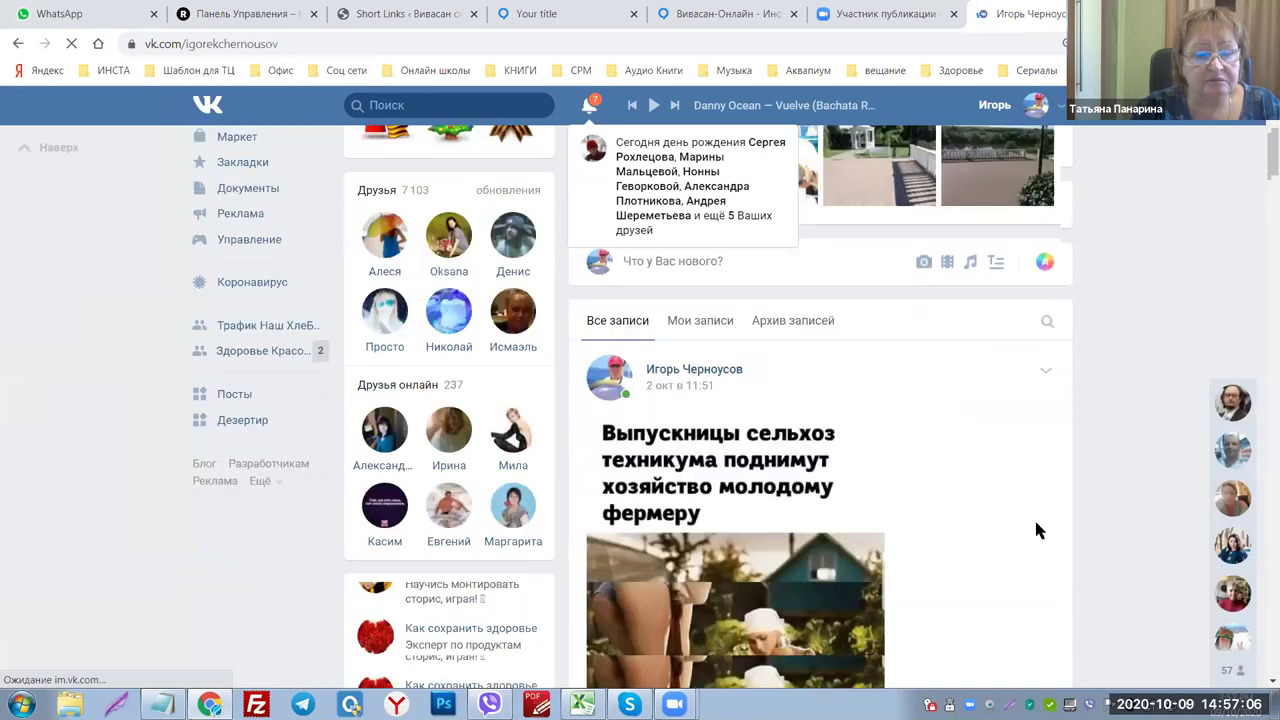
pyautogui.scroll(-10, 895, 510)
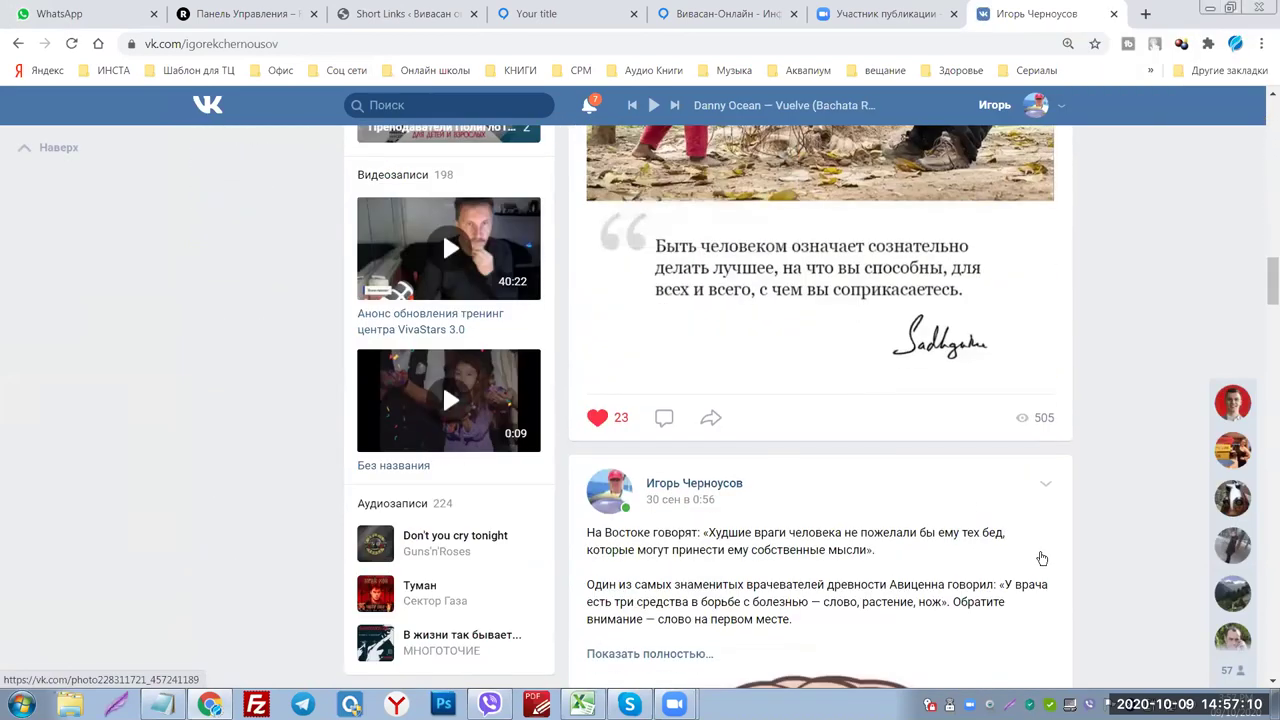
pyautogui.scroll(-6, 1000, 524)
pyautogui.scroll(-15, 1090, 560)
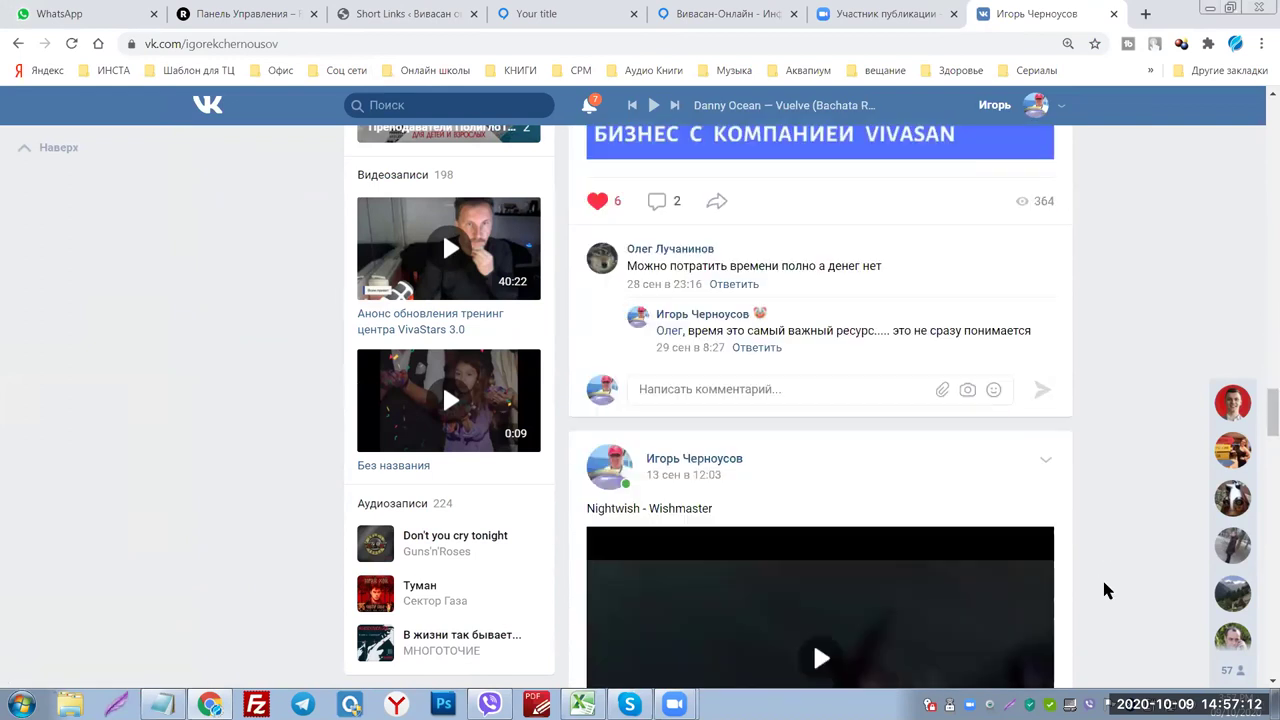
pyautogui.scroll(-15, 1090, 595)
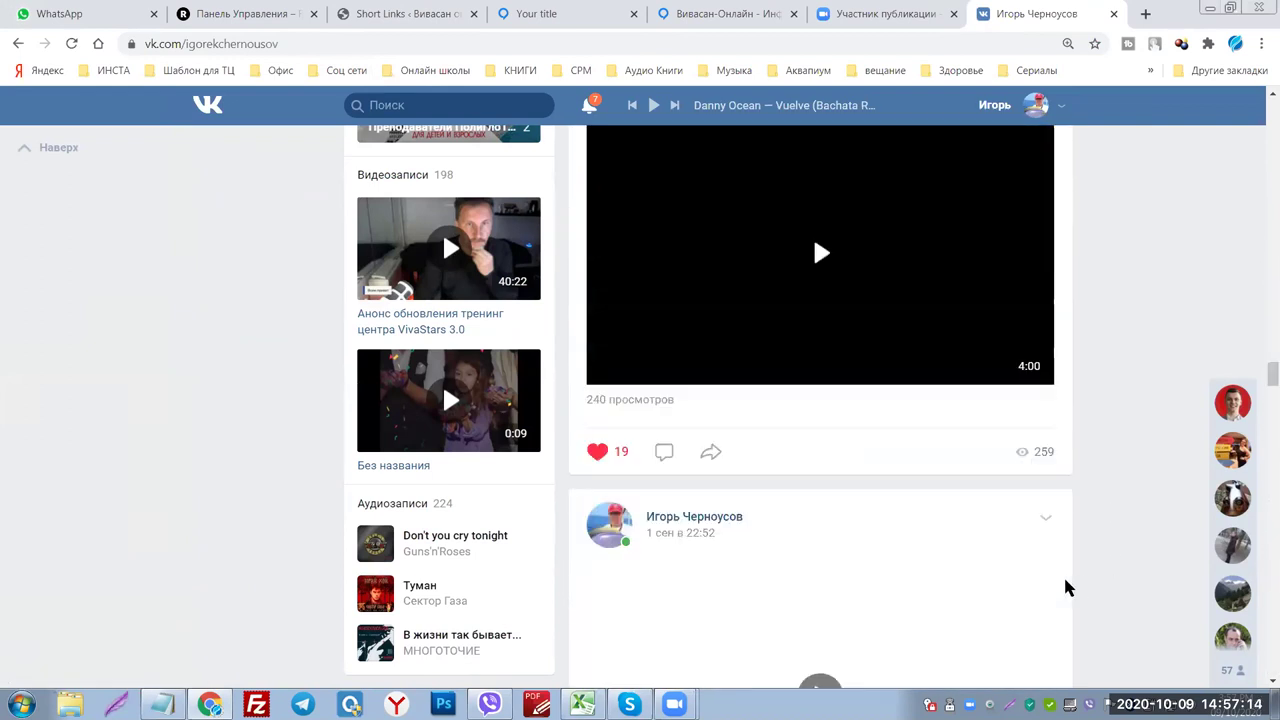
pyautogui.scroll(-15, 1072, 604)
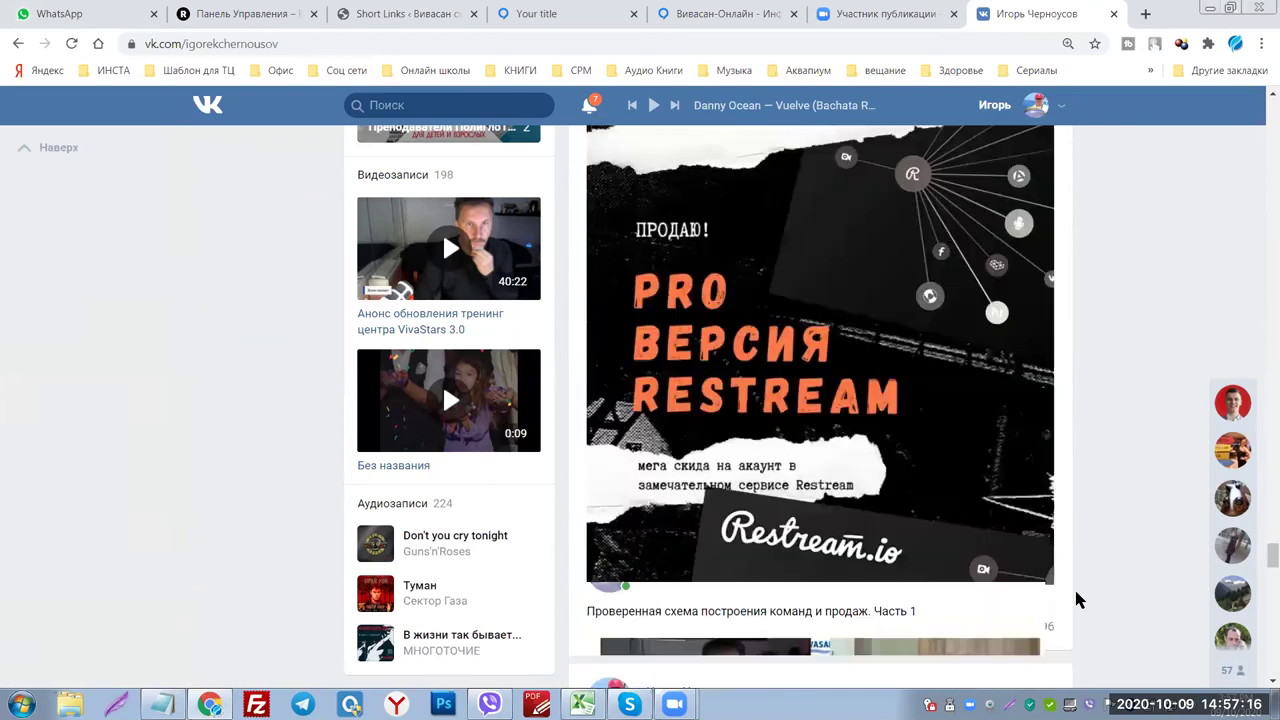
pyautogui.scroll(-15, 1078, 590)
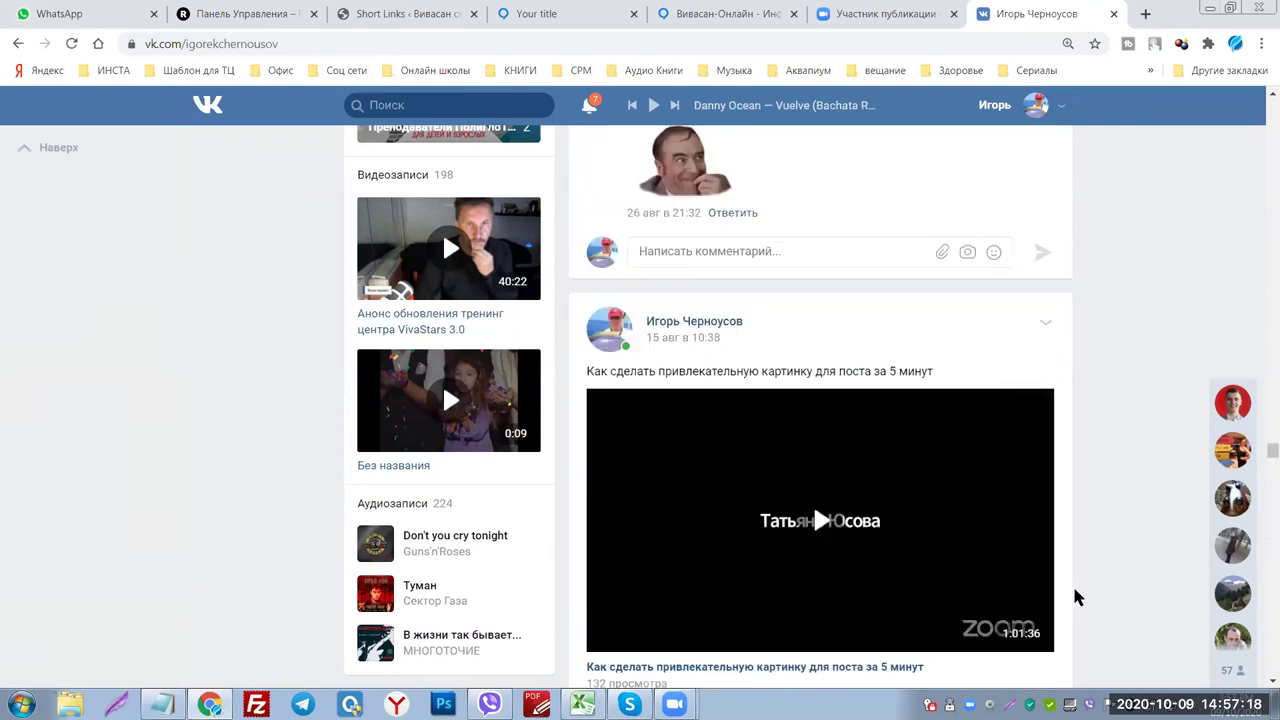
pyautogui.scroll(-15, 1080, 575)
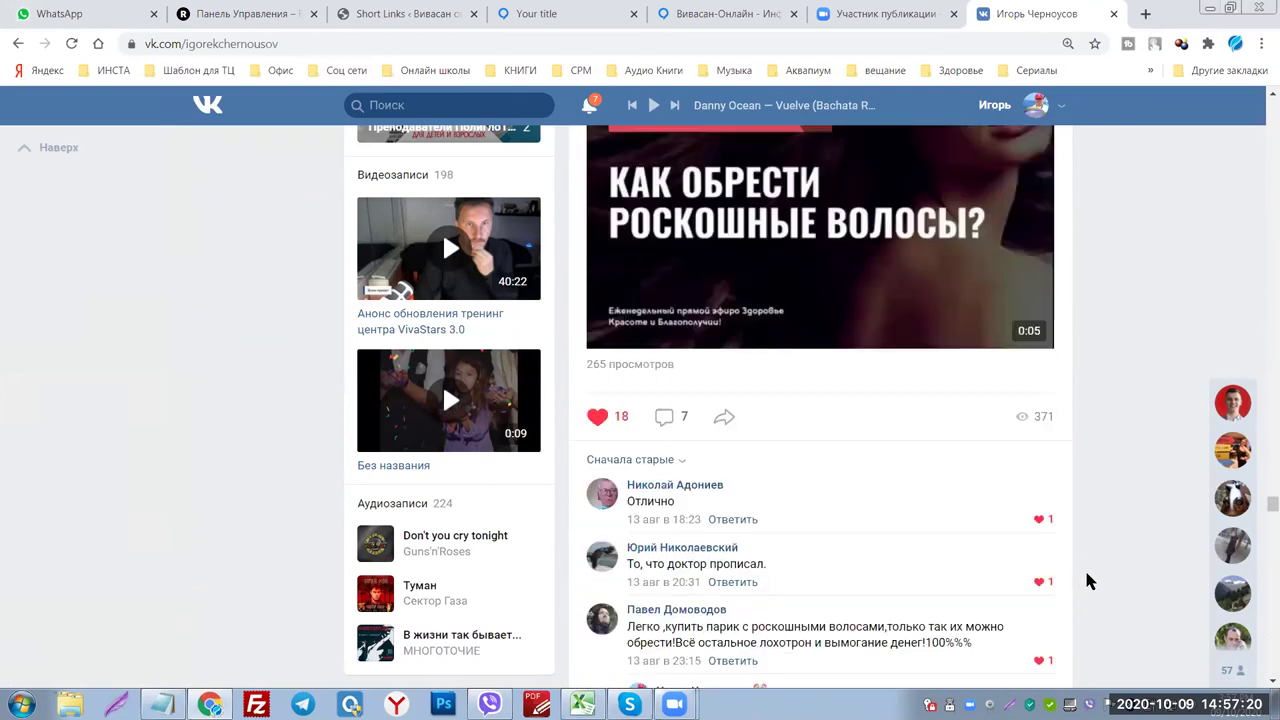
pyautogui.scroll(-15, 1093, 584)
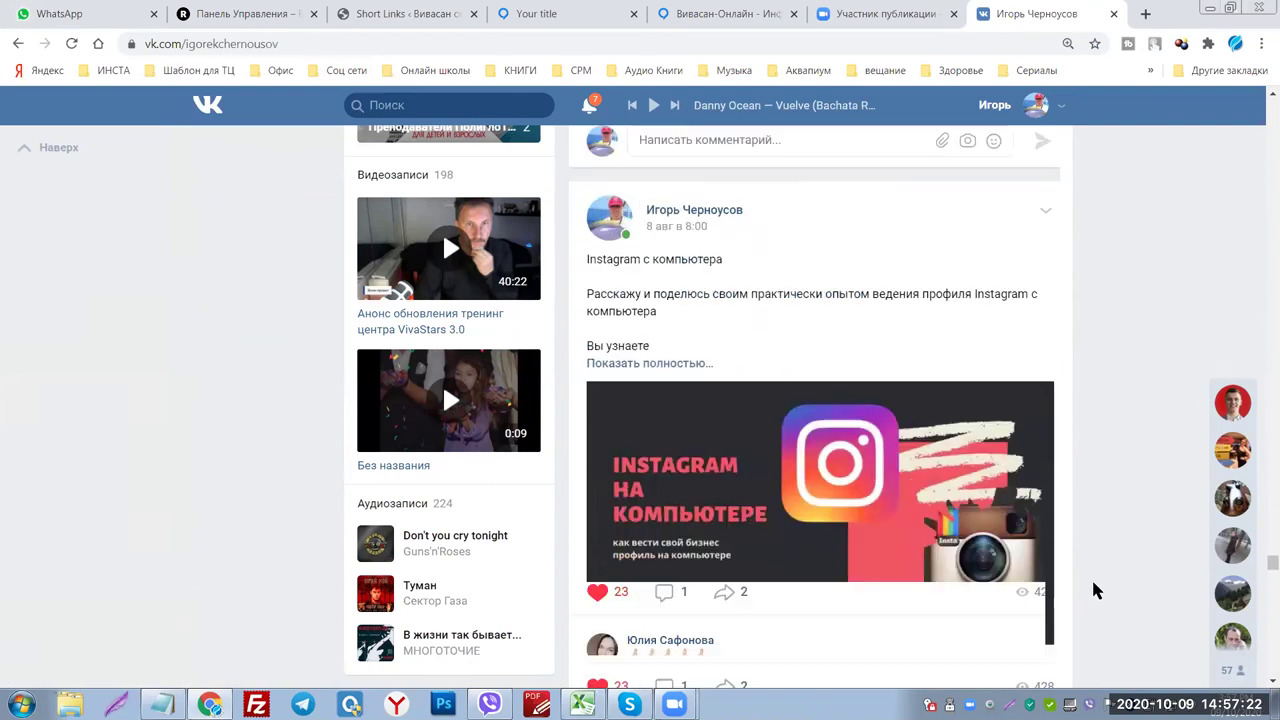
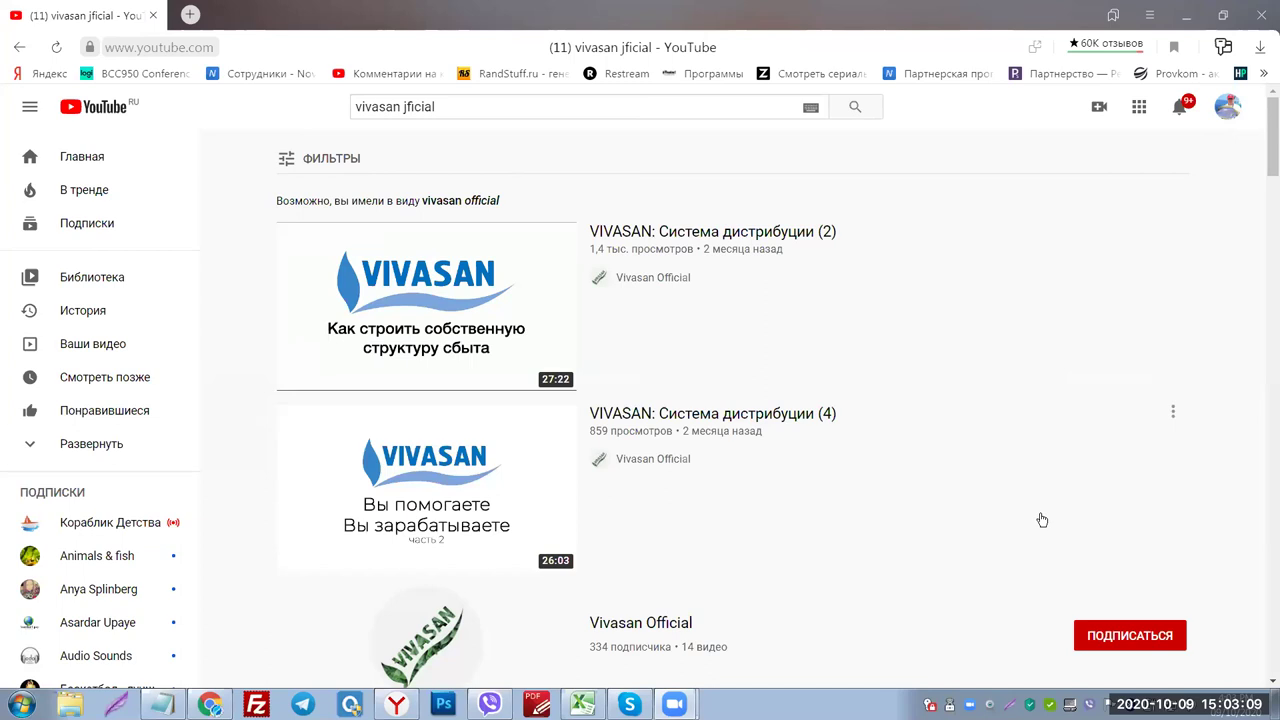
# Open the Vivasan Official channel from the YouTube search results in Yandex Browser.
pyautogui.click(636, 286)
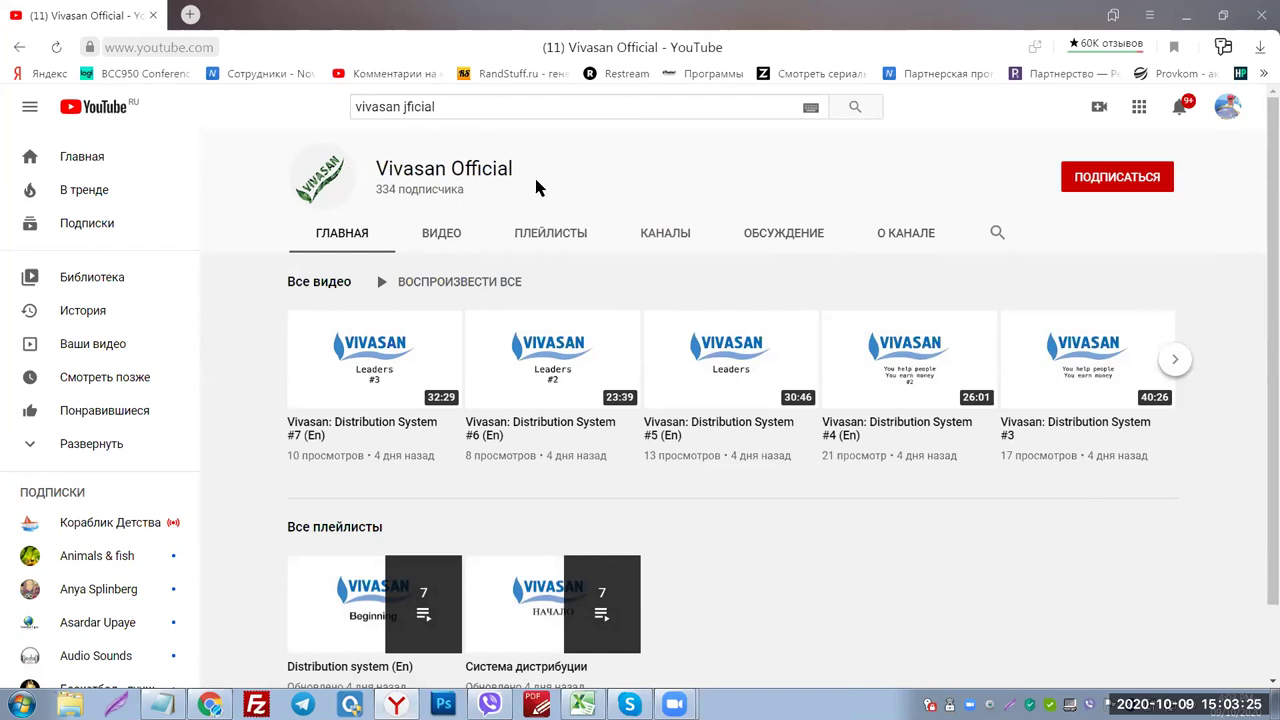
# Reload the Vivasan Official channel page, view it again from the YouTube search results and return to the results.
pyautogui.click(57, 48)
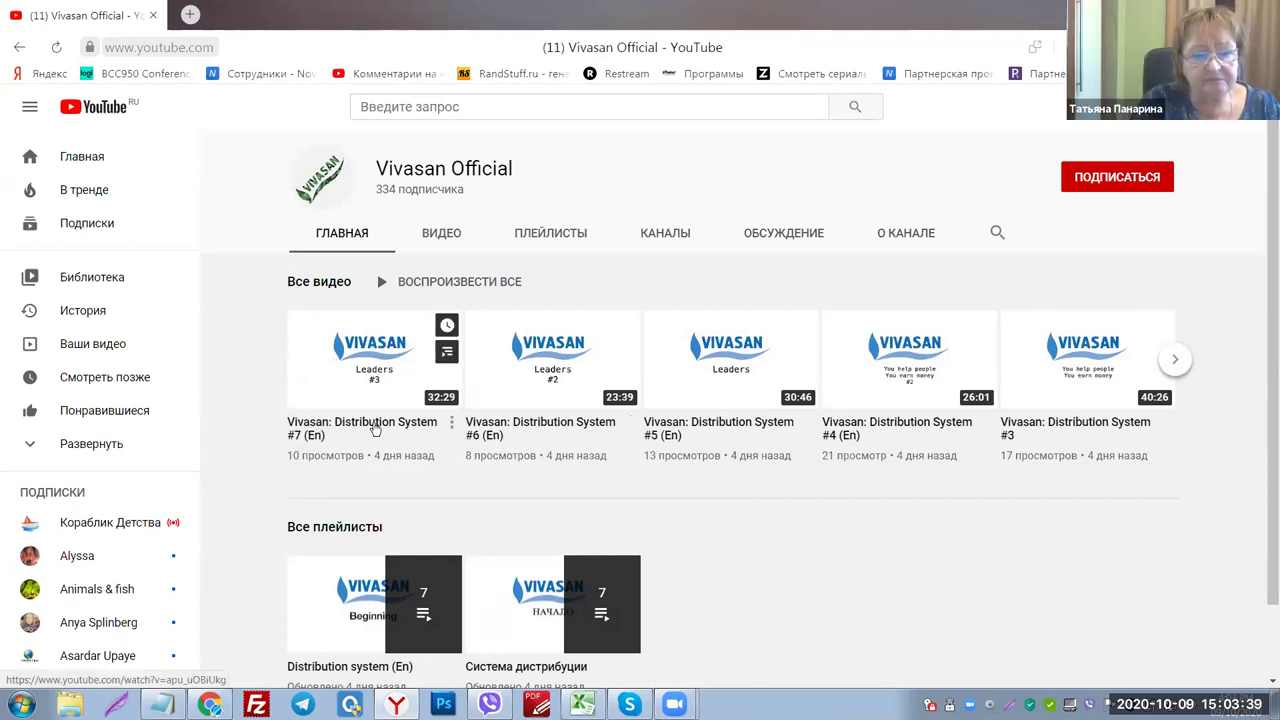
pyautogui.click(19, 47)
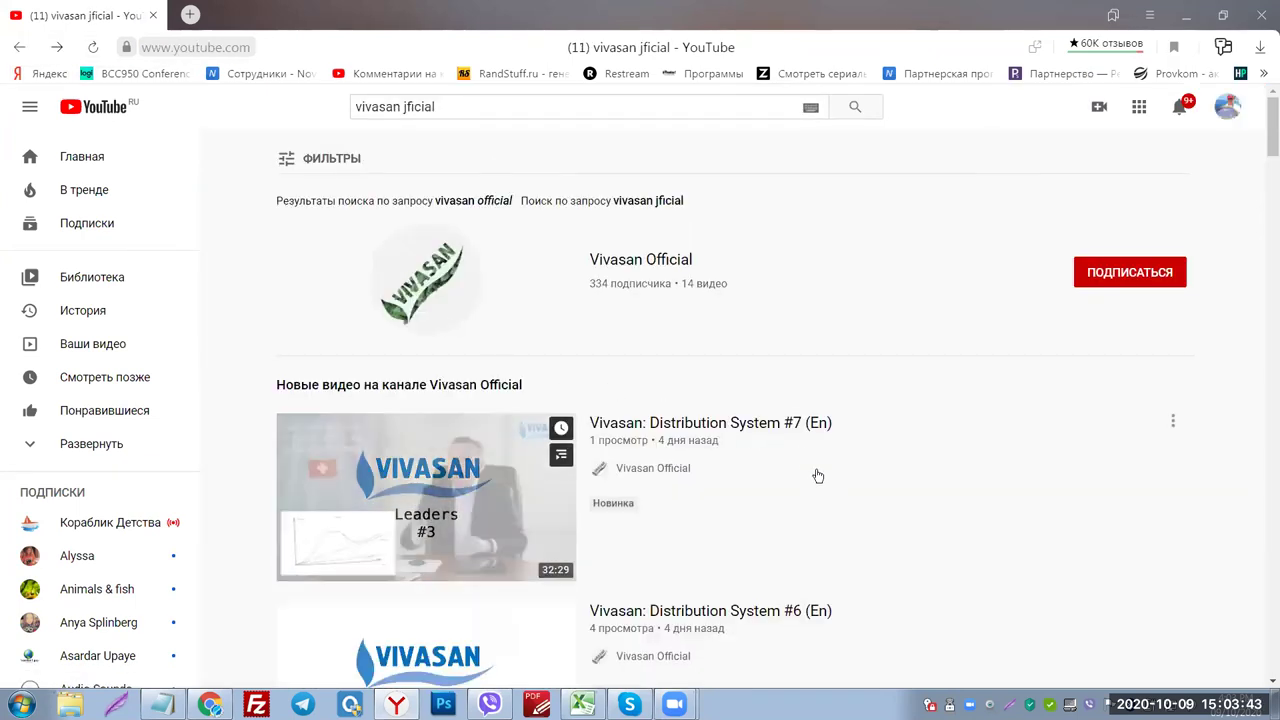
pyautogui.scroll(-2, 780, 480)
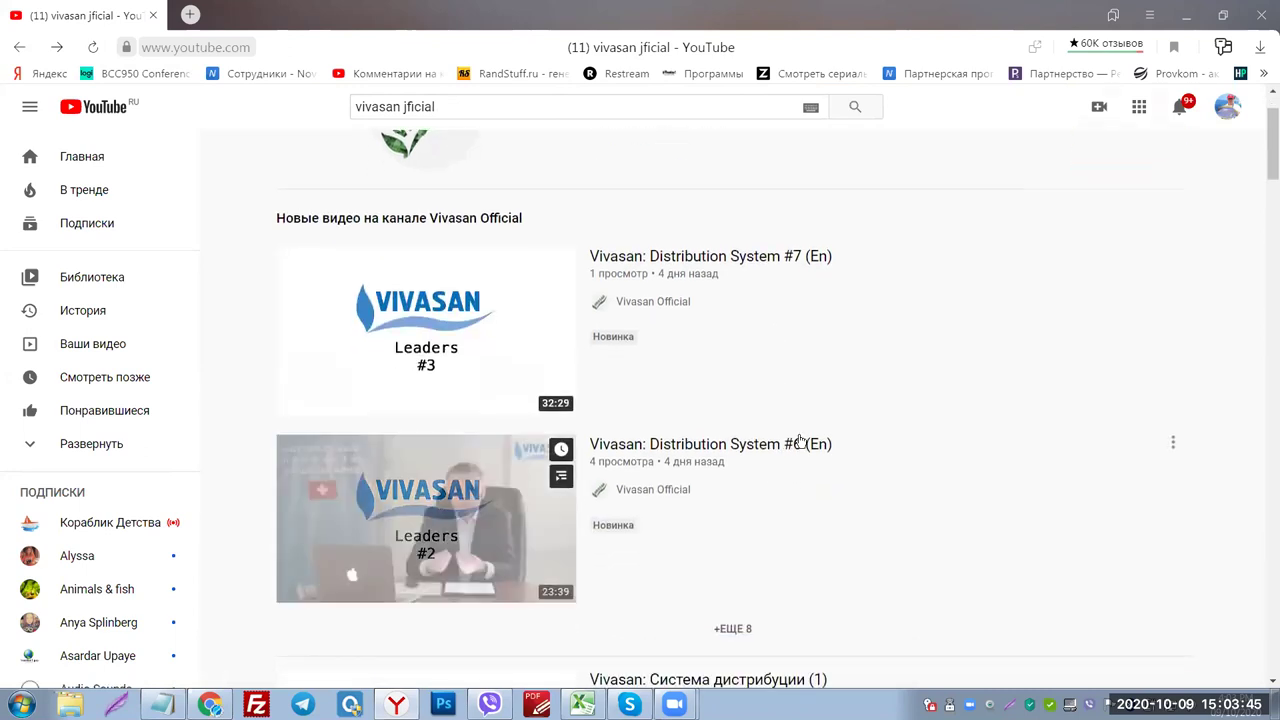
pyautogui.click(648, 490)
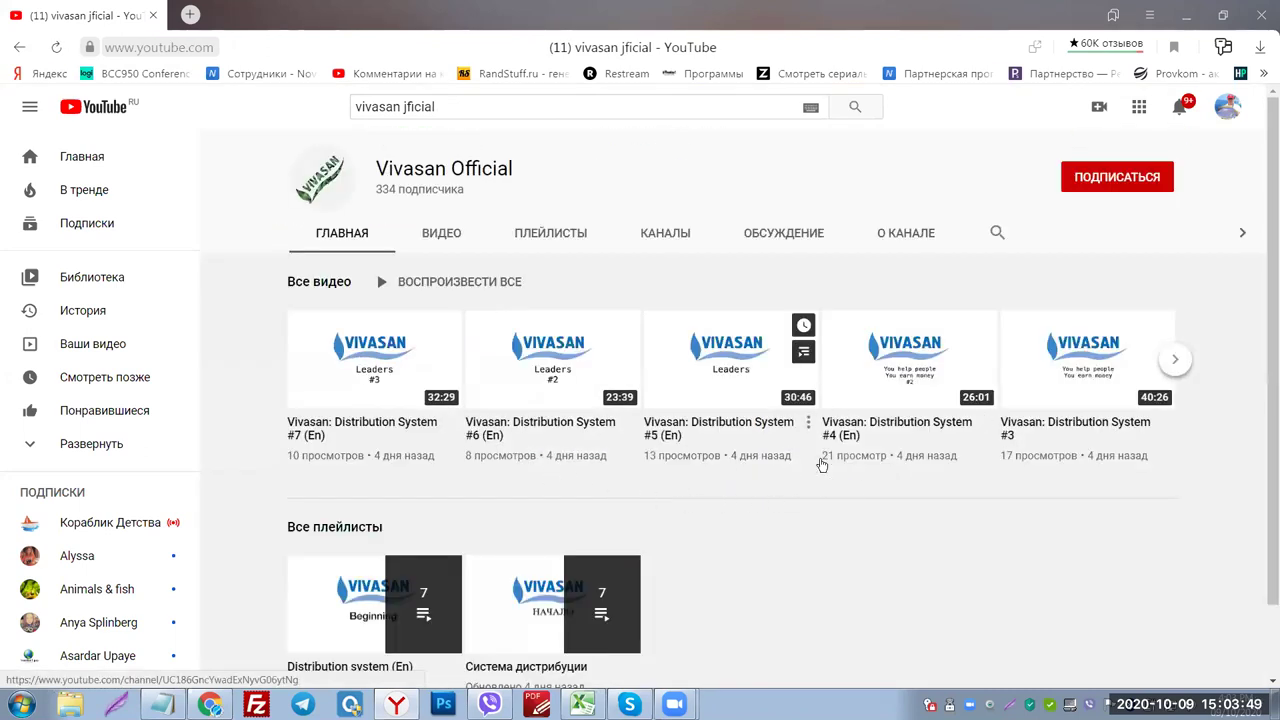
pyautogui.click(15, 50)
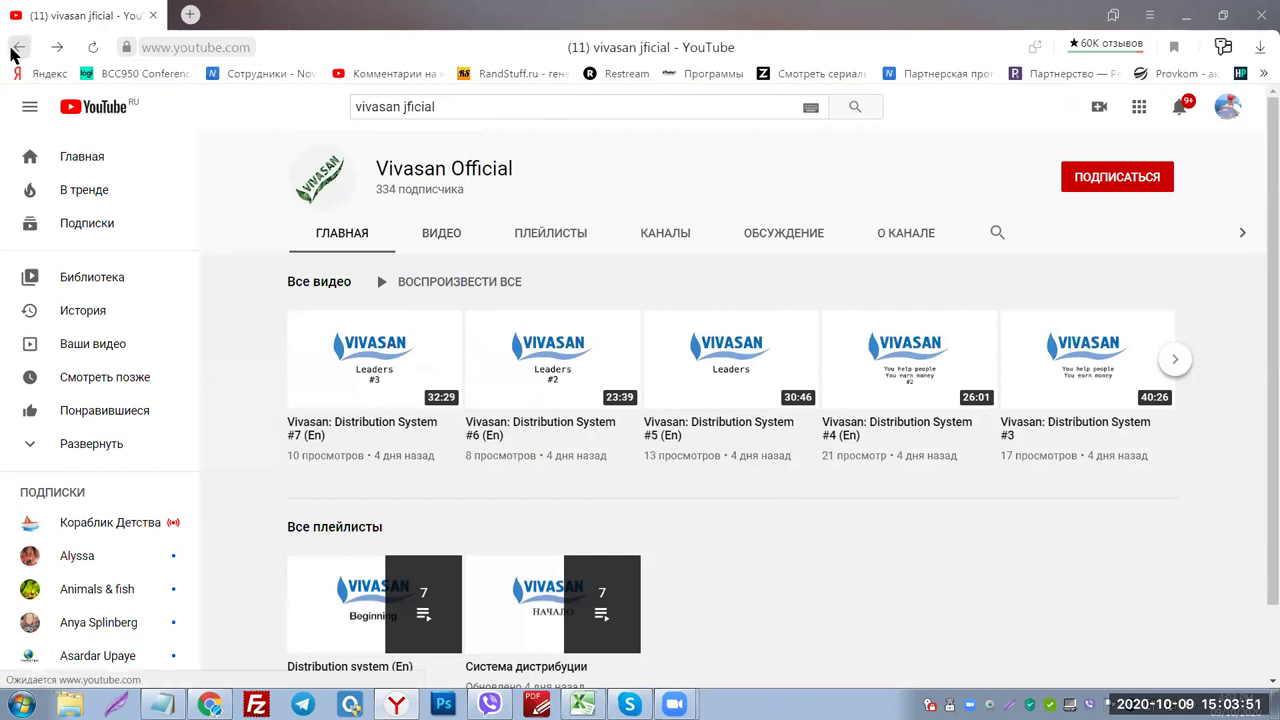
# Find the video "VIVASAN: Система дистрибуции (3)" in the search results, open it and view the channel it belongs to.
pyautogui.scroll(-5, 668, 408)
pyautogui.scroll(-3, 887, 508)
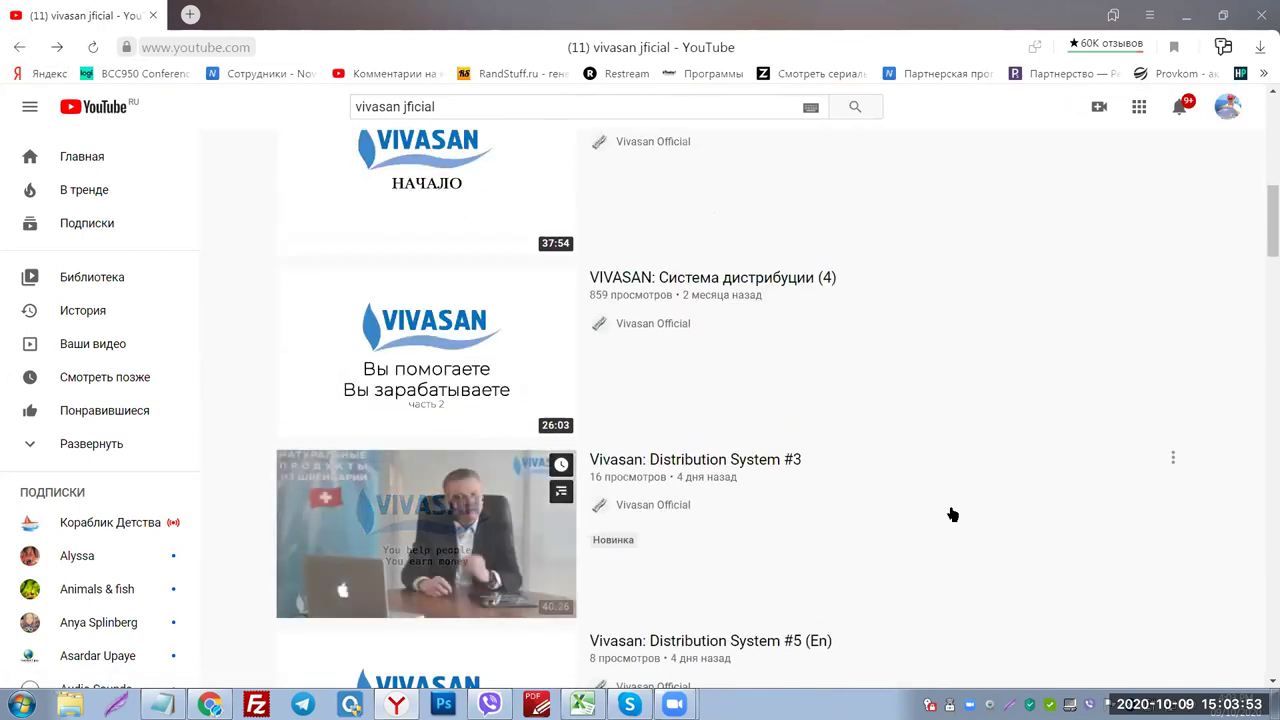
pyautogui.scroll(-4, 951, 520)
pyautogui.scroll(-2, 958, 522)
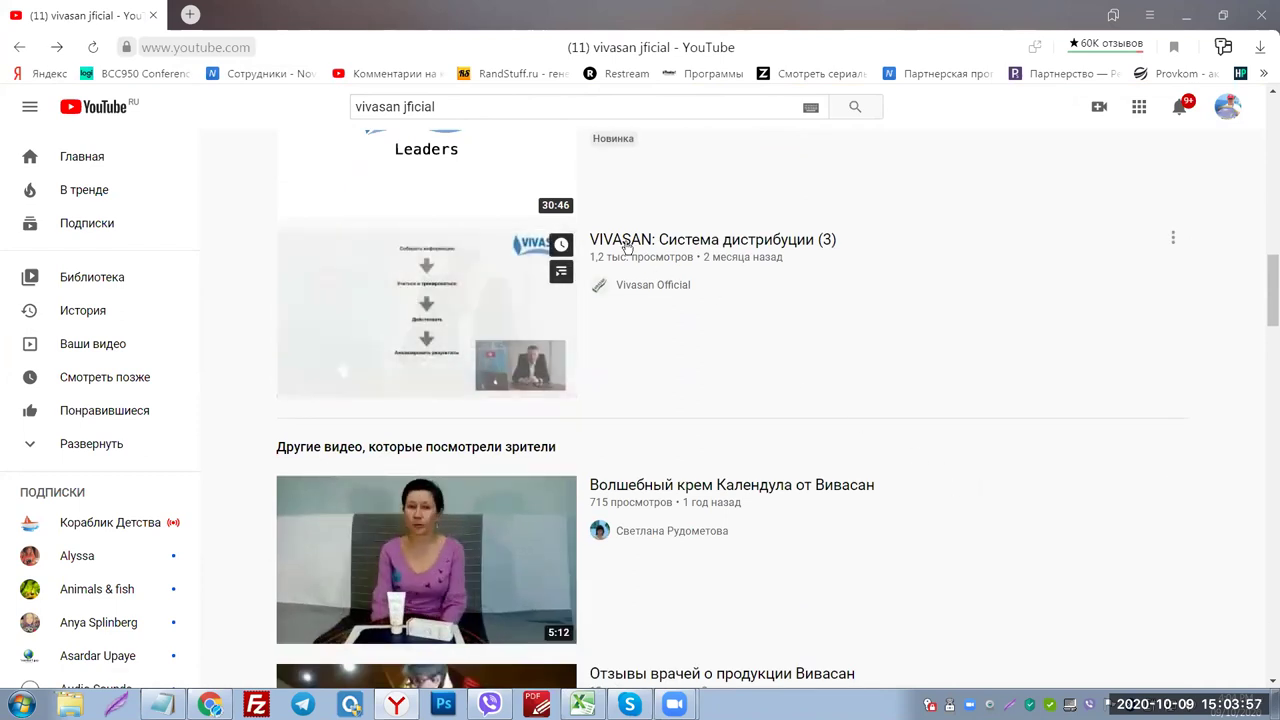
pyautogui.click(767, 353)
pyautogui.scroll(-2, 506, 583)
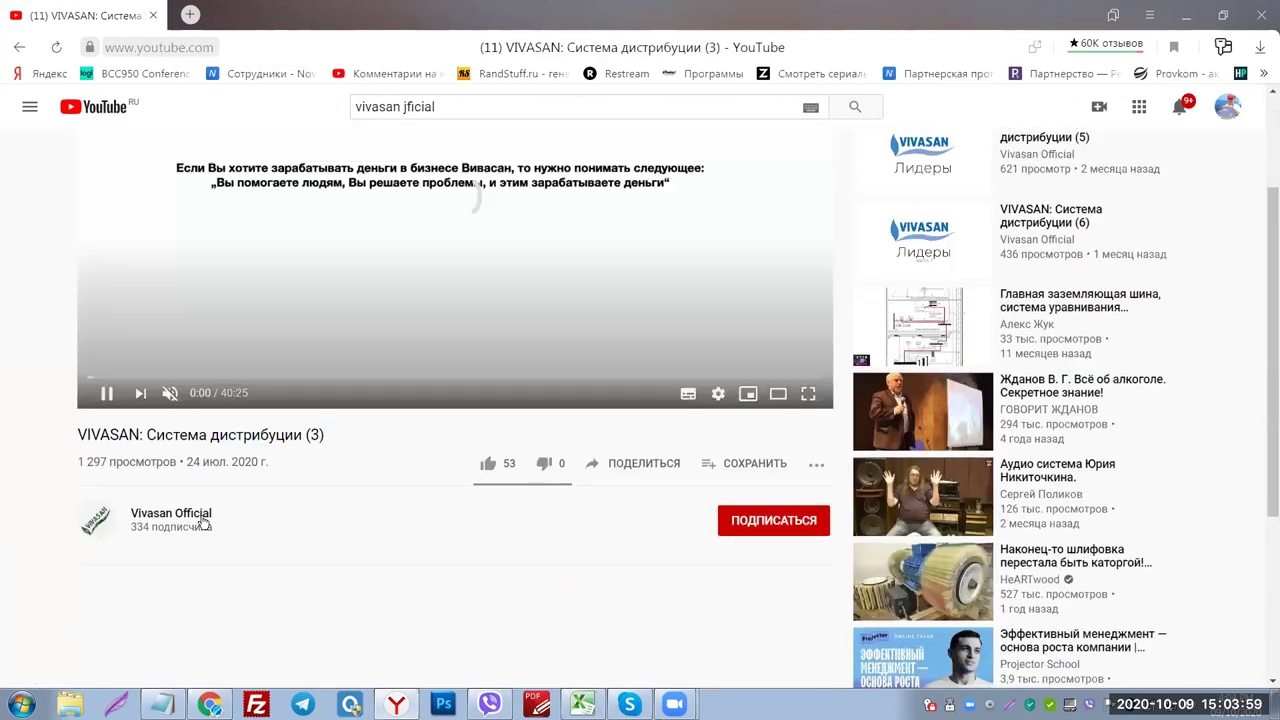
pyautogui.click(186, 517)
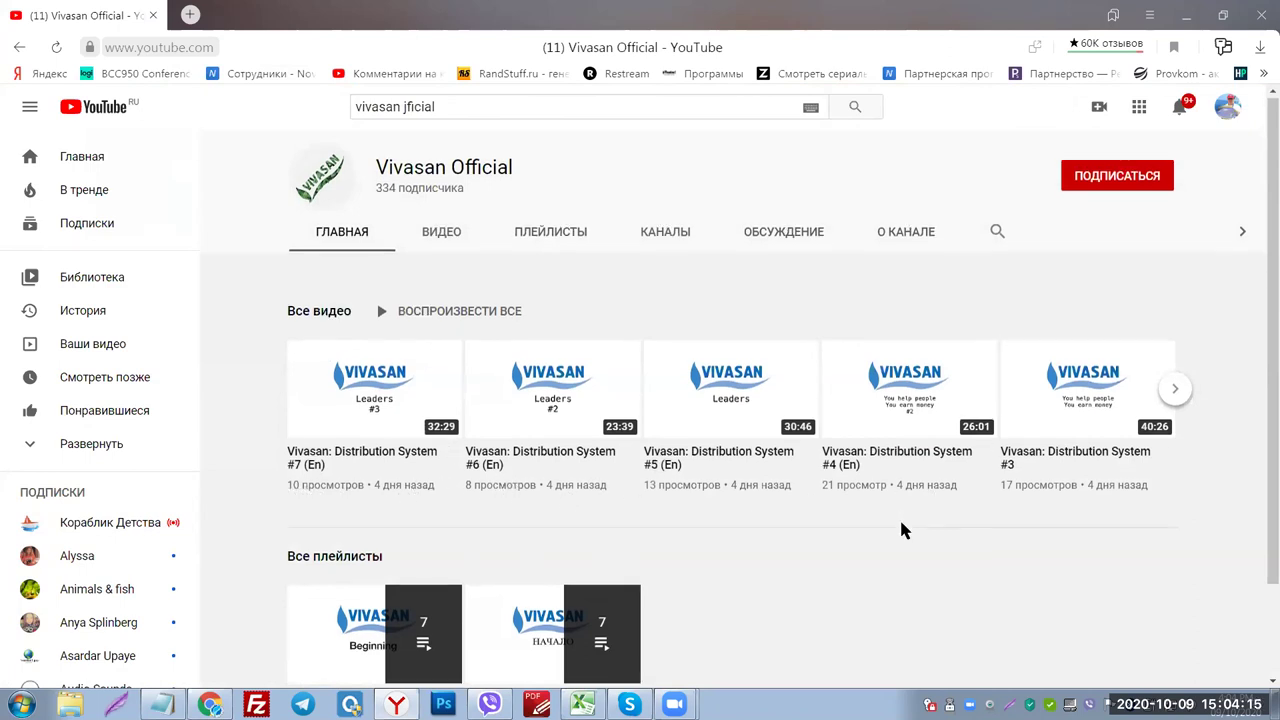
pyautogui.scroll(-1, 903, 529)
pyautogui.scroll(1, 782, 508)
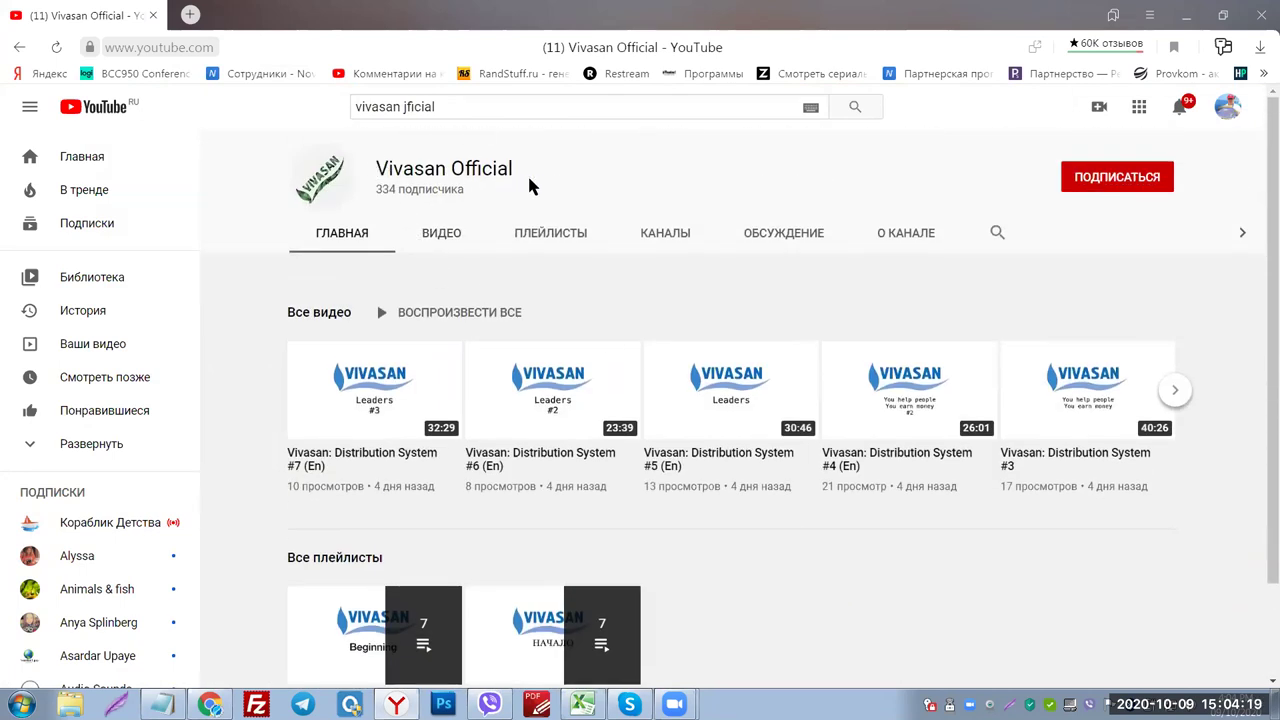
# View the page of the video "Vivasan: Distribution System #5 (En)" down to its comments and return to the Vivasan Official channel.
pyautogui.click(680, 462)
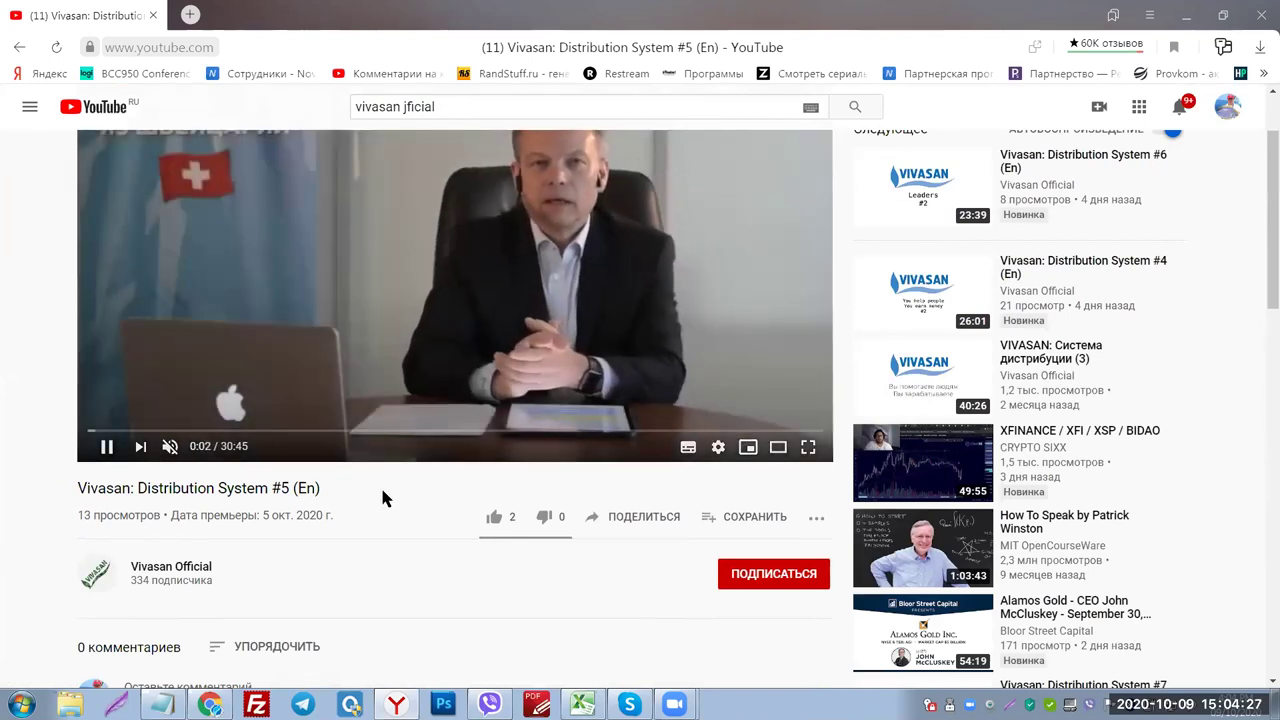
pyautogui.scroll(-2, 383, 497)
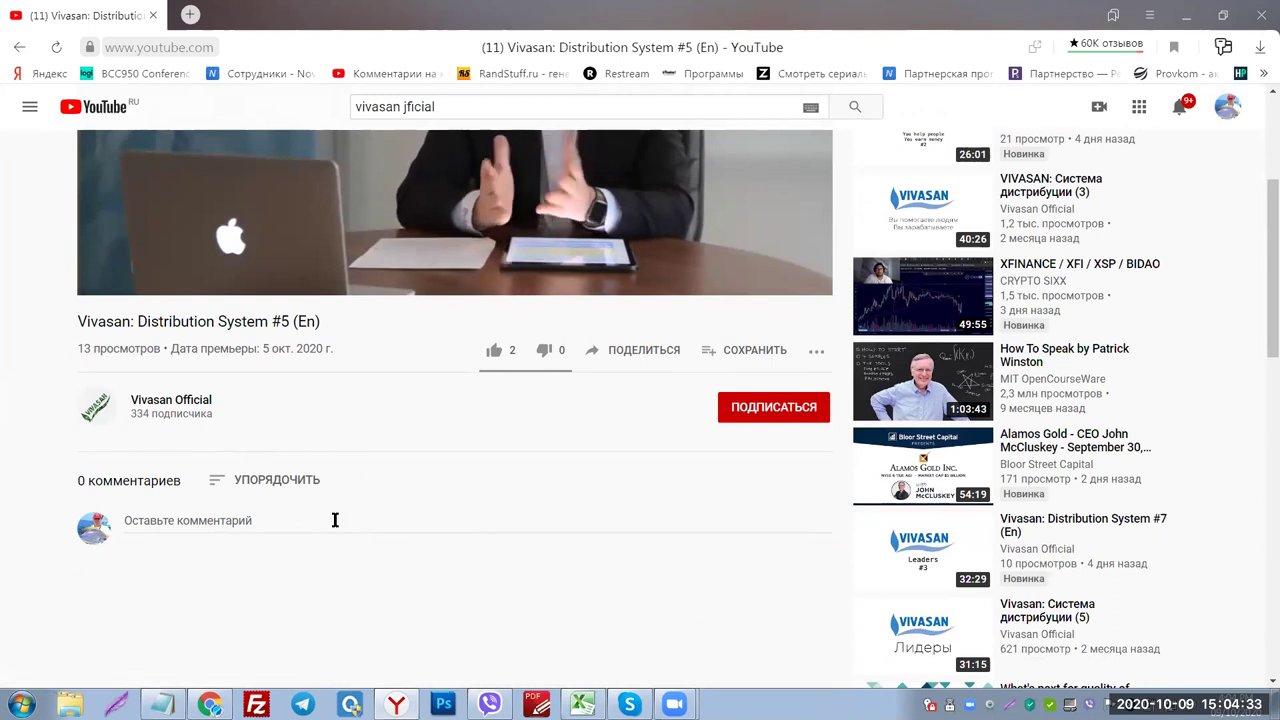
pyautogui.scroll(3, 391, 454)
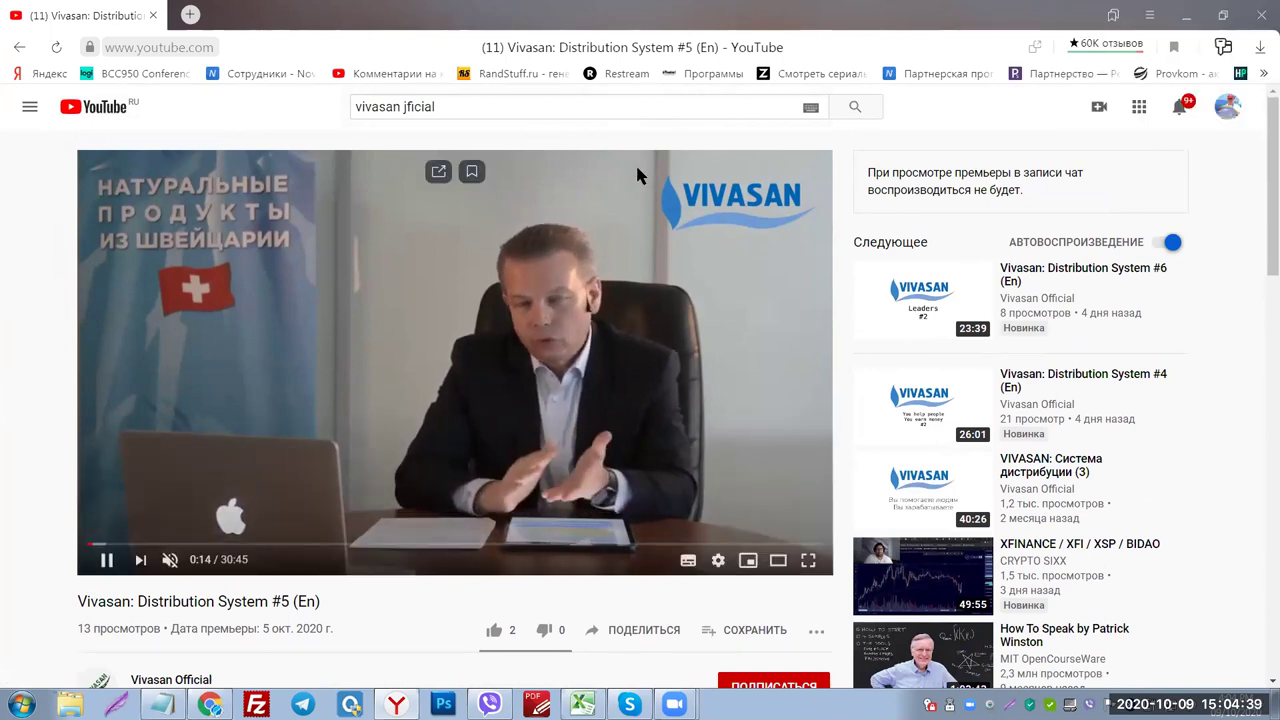
pyautogui.scroll(-3, 358, 457)
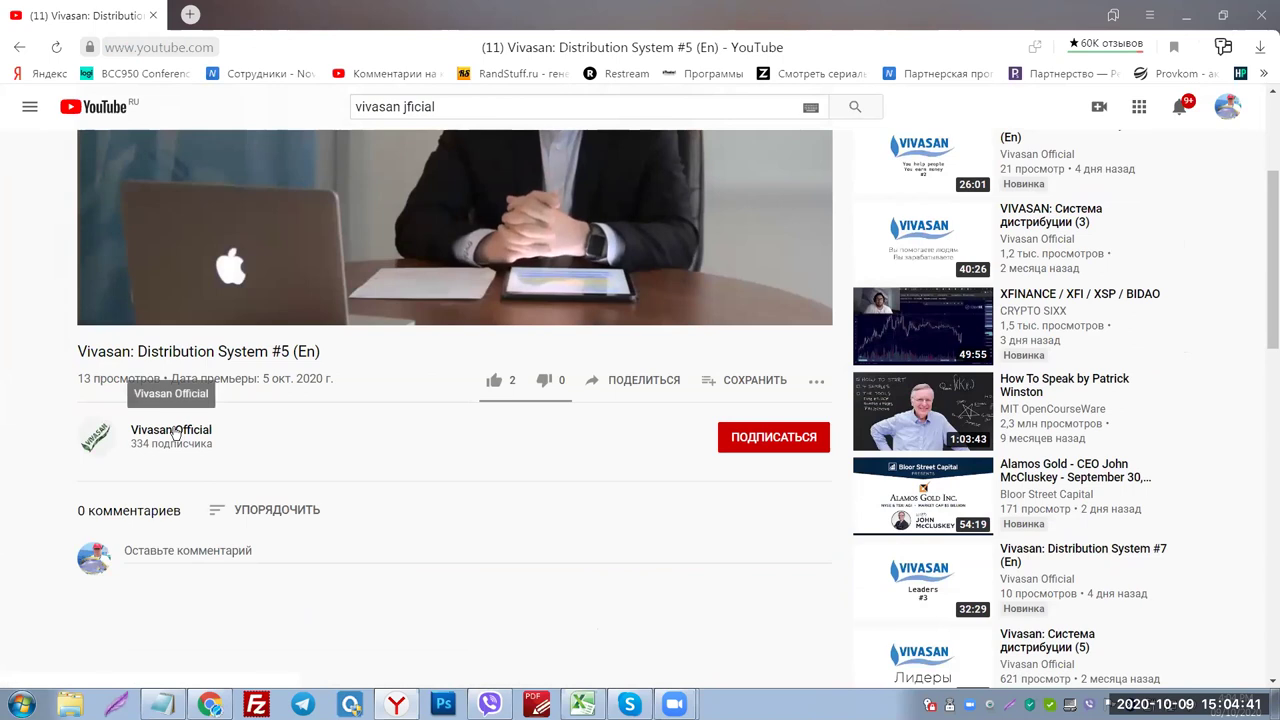
pyautogui.click(175, 432)
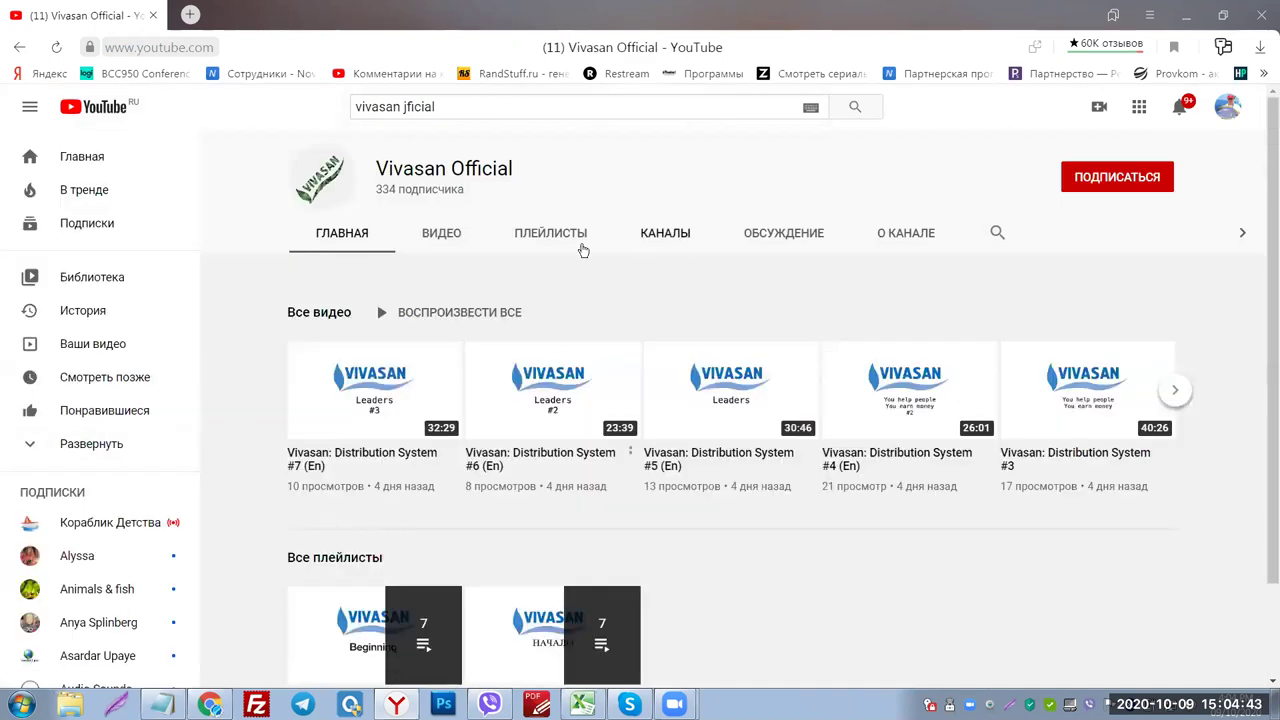
# Examine the discussion and the "О канале" statistics of the Vivasan Official channel.
pyautogui.click(795, 243)
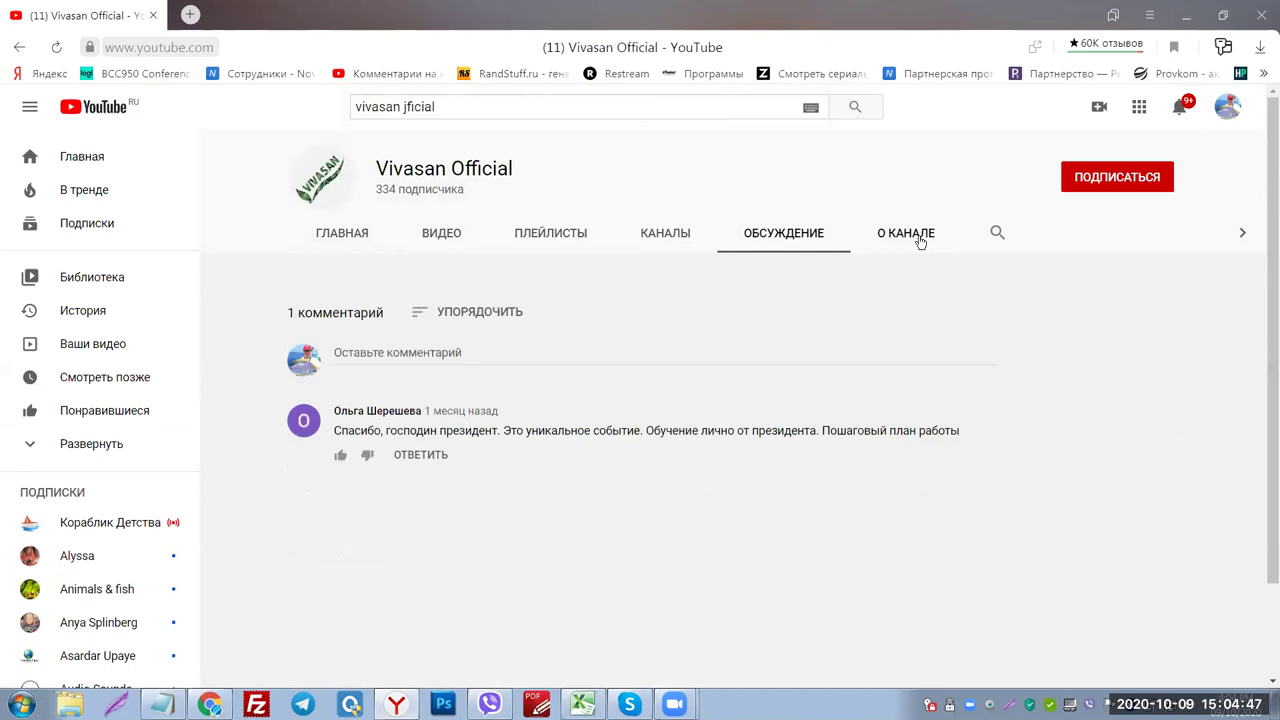
pyautogui.click(920, 242)
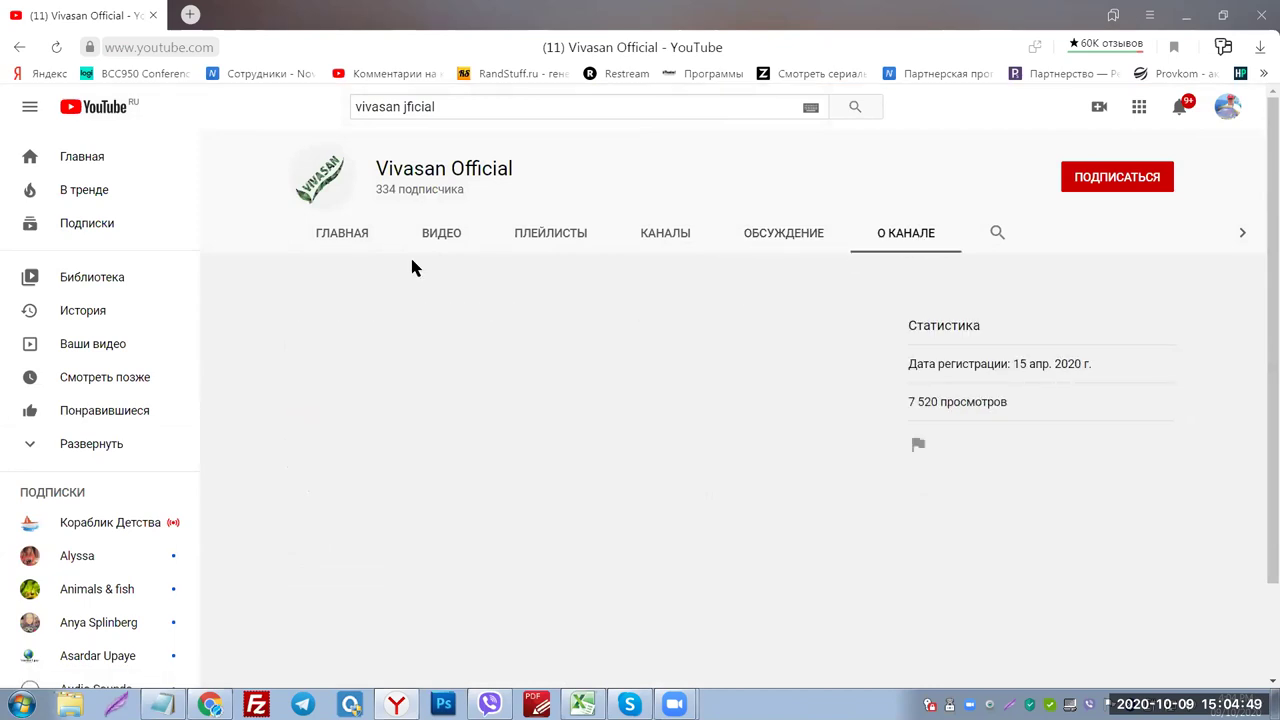
pyautogui.scroll(-1, 876, 408)
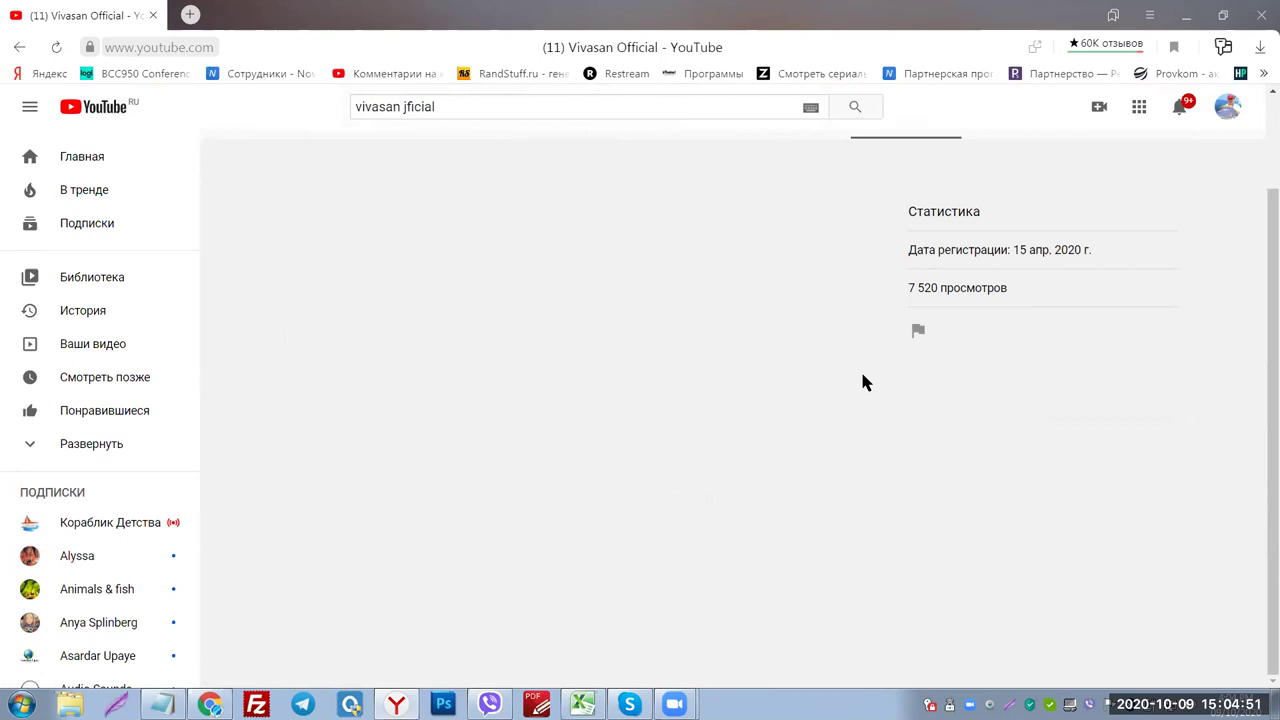
pyautogui.scroll(1, 866, 383)
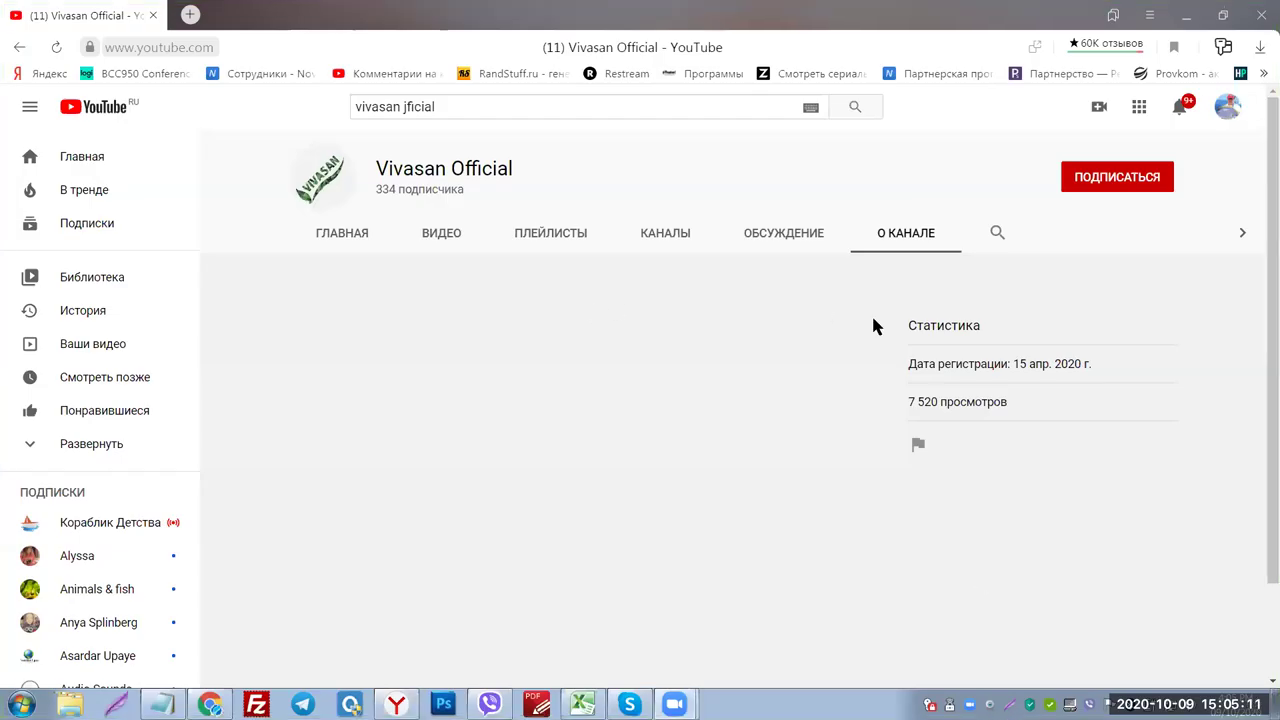
# Switch to Chrome, bring up the Restream dashboard and close every other page except WhatsApp.
pyautogui.hotkey('alt', 'Tab')
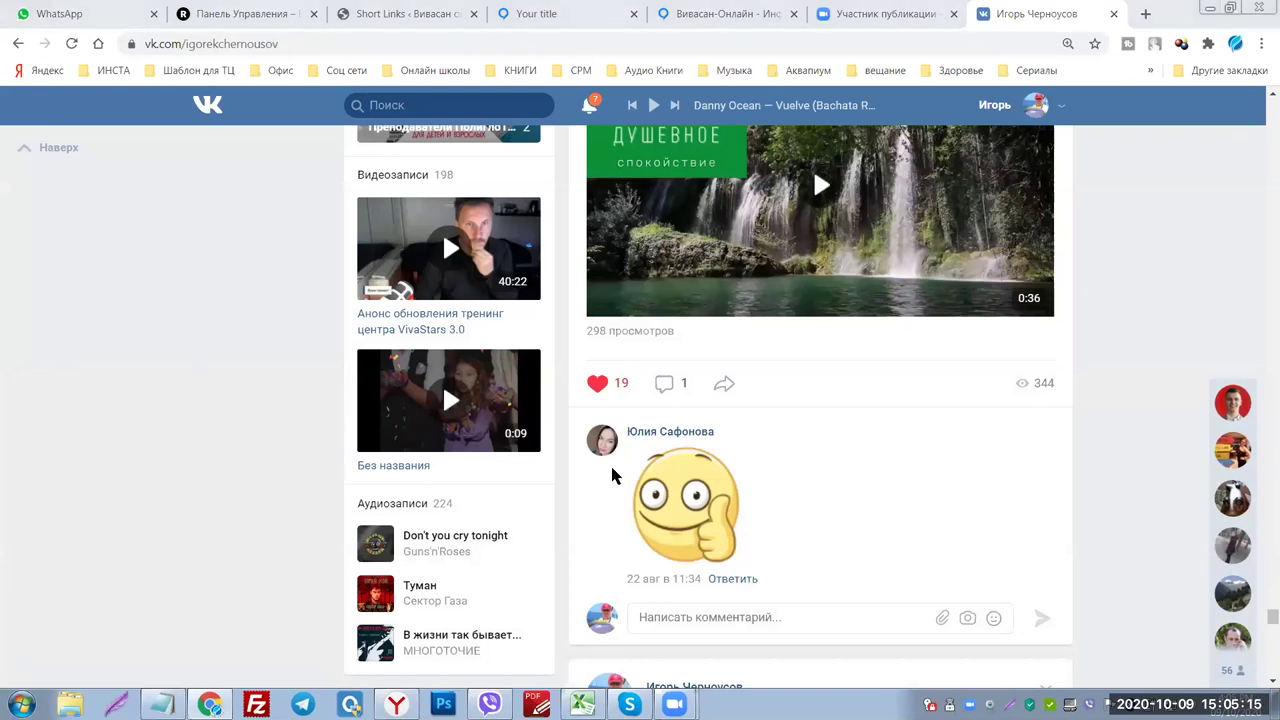
pyautogui.hotkey('ctrl', '2')
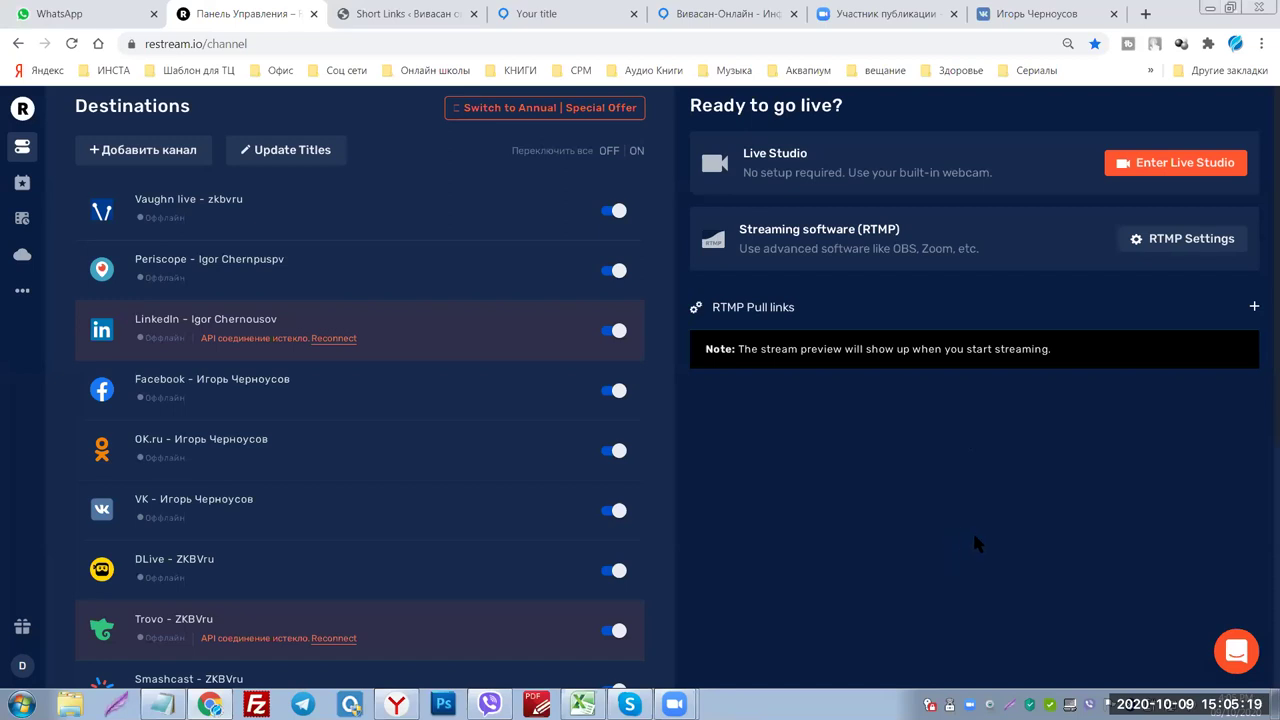
pyautogui.click(1113, 14)
pyautogui.click(1114, 14)
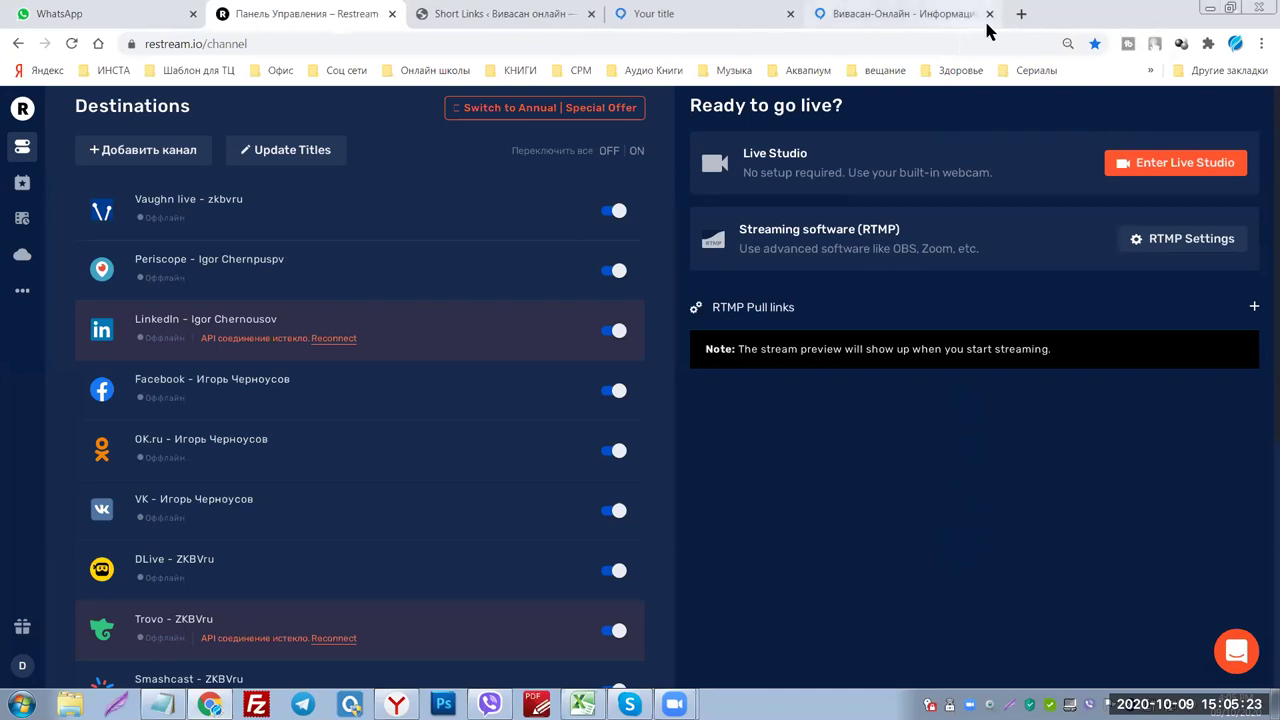
pyautogui.click(990, 14)
pyautogui.click(789, 14)
pyautogui.click(591, 14)
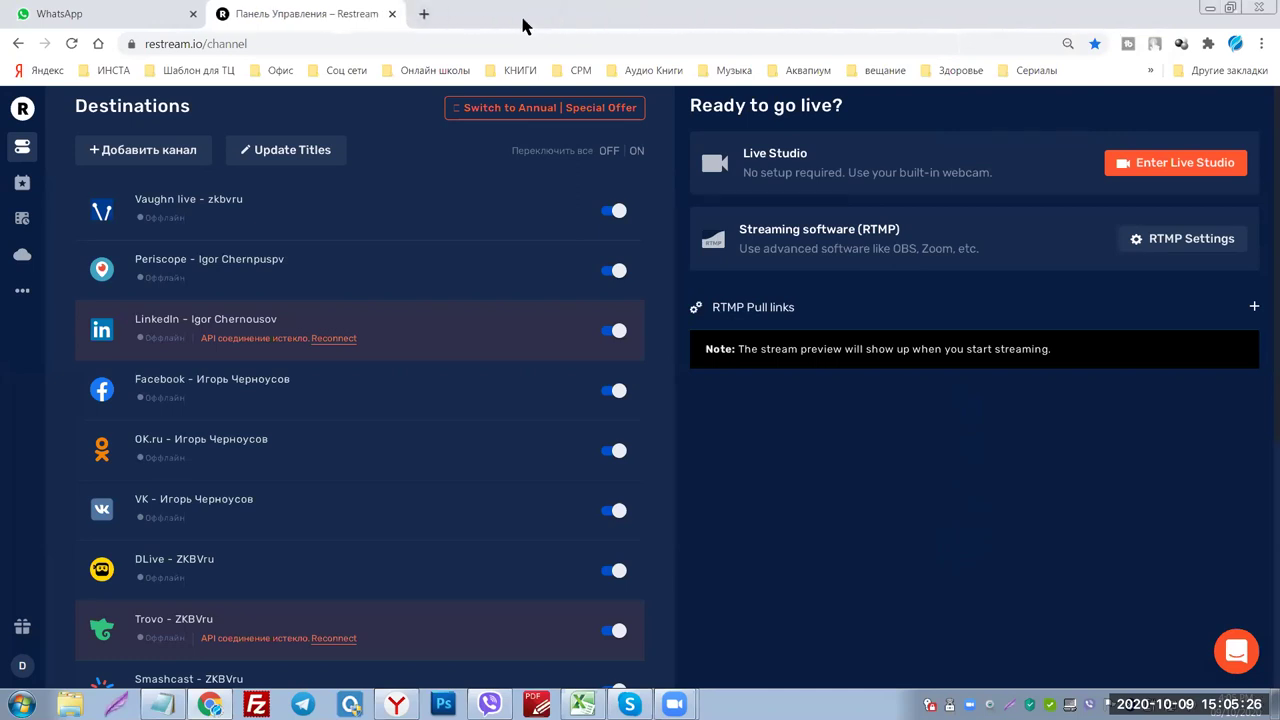
# Open Yandex in a new tab and search for "обс студия".
pyautogui.click(424, 14)
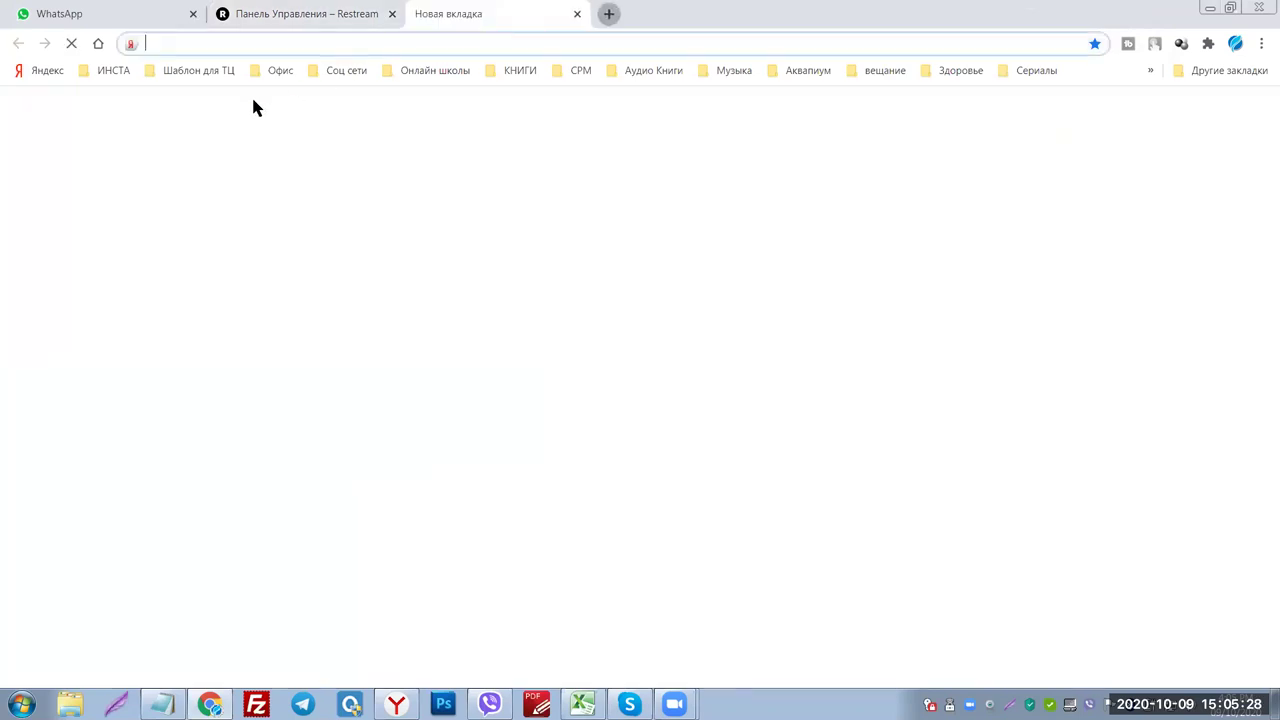
pyautogui.click(30, 71)
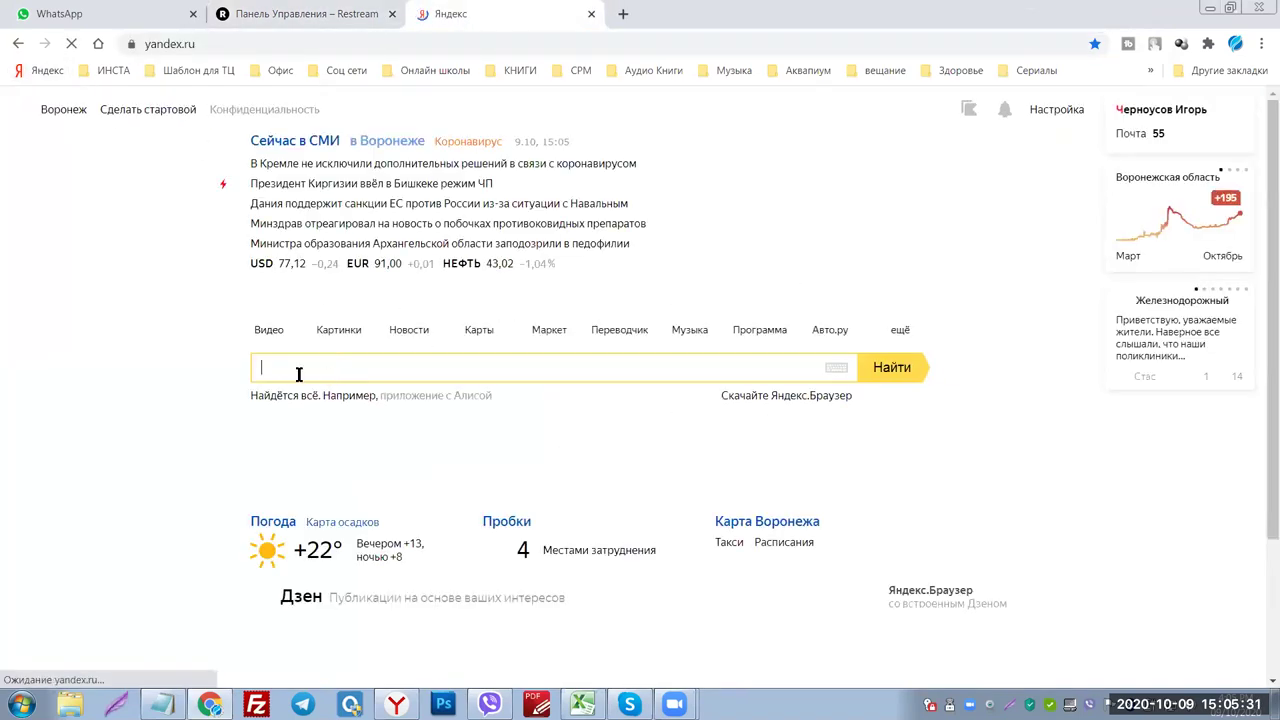
pyautogui.write('о')
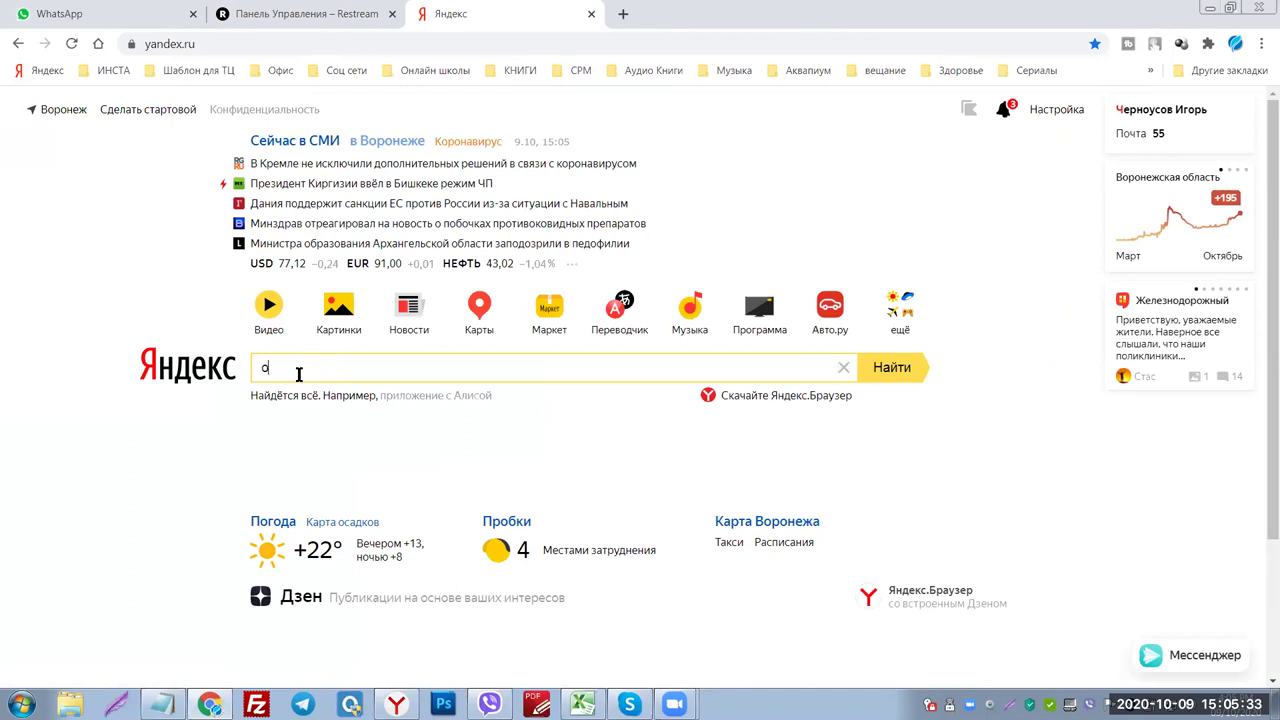
pyautogui.write('бс')
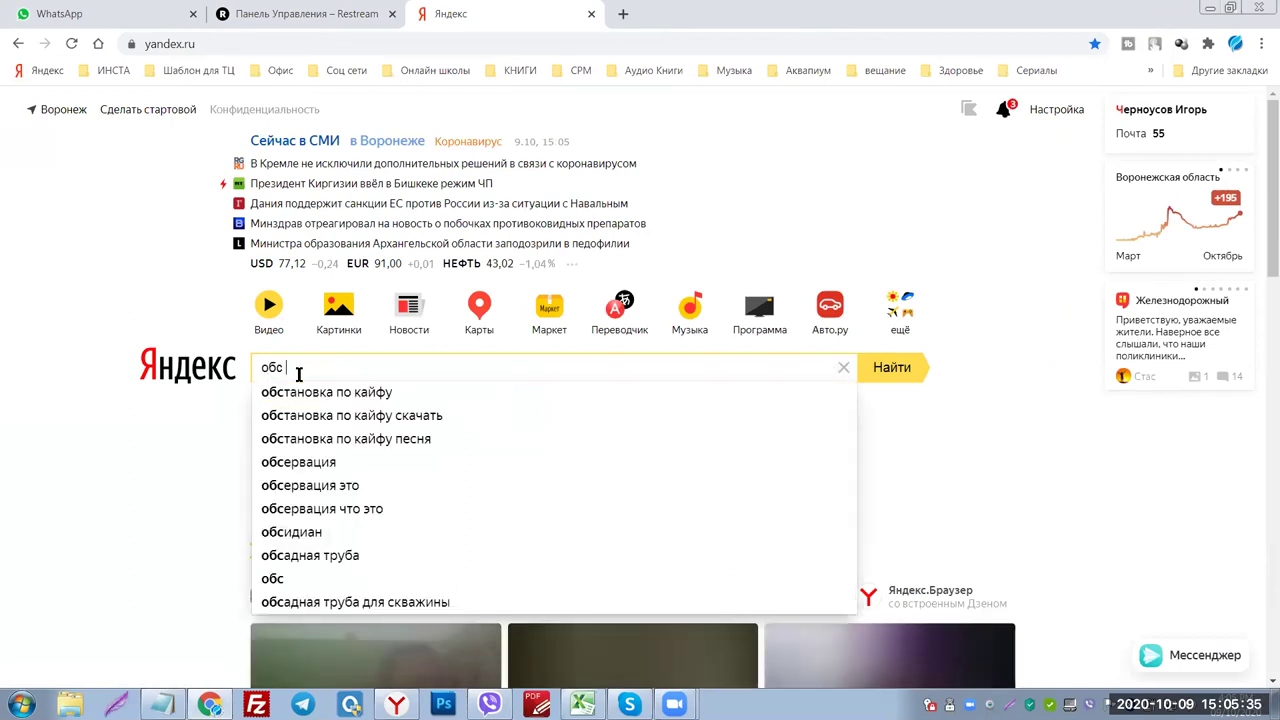
pyautogui.write(' студия')
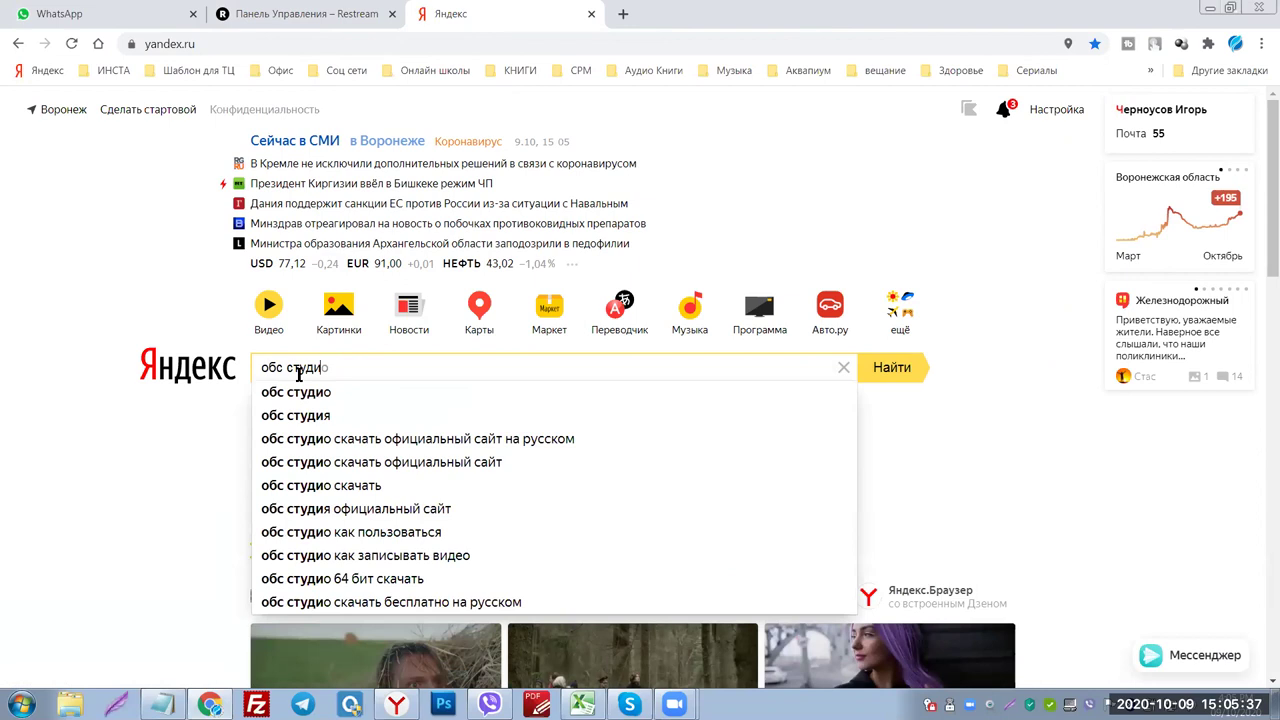
pyautogui.click(298, 374)
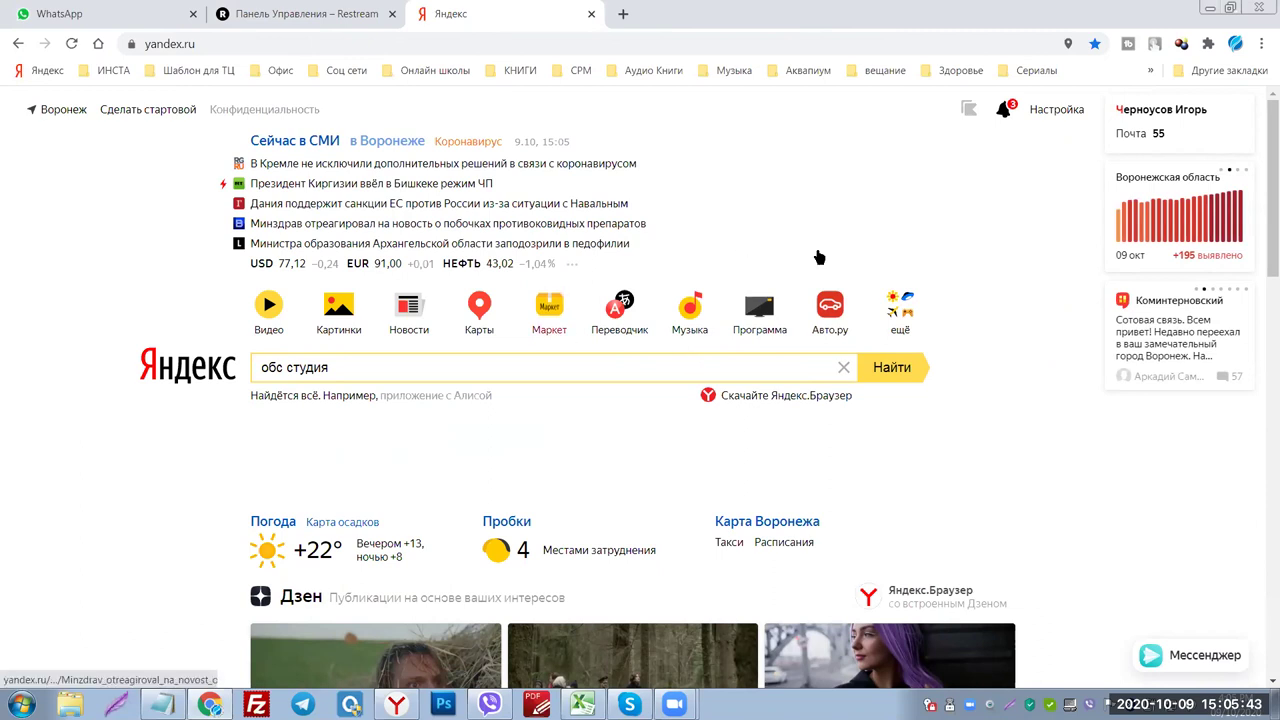
pyautogui.press('Return')
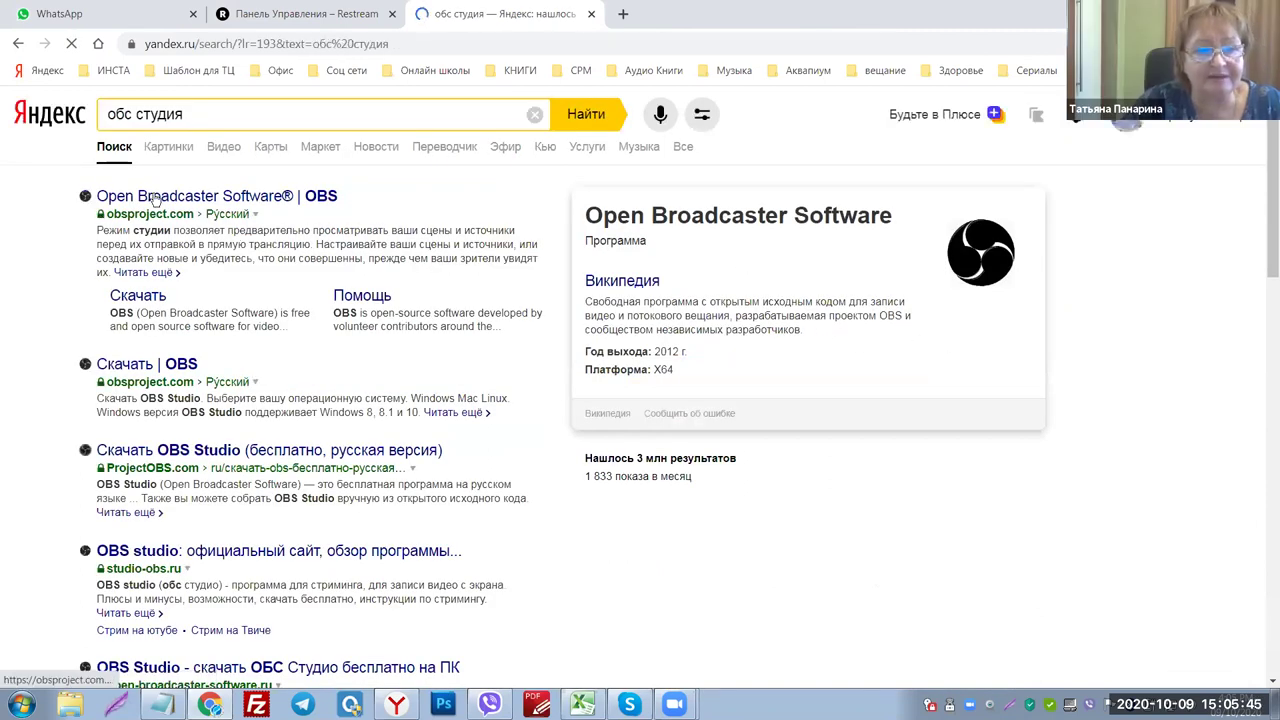
# Open the official obsproject.com site from the search results and examine the OBS Studio interface picture on its home page.
pyautogui.click(150, 197)
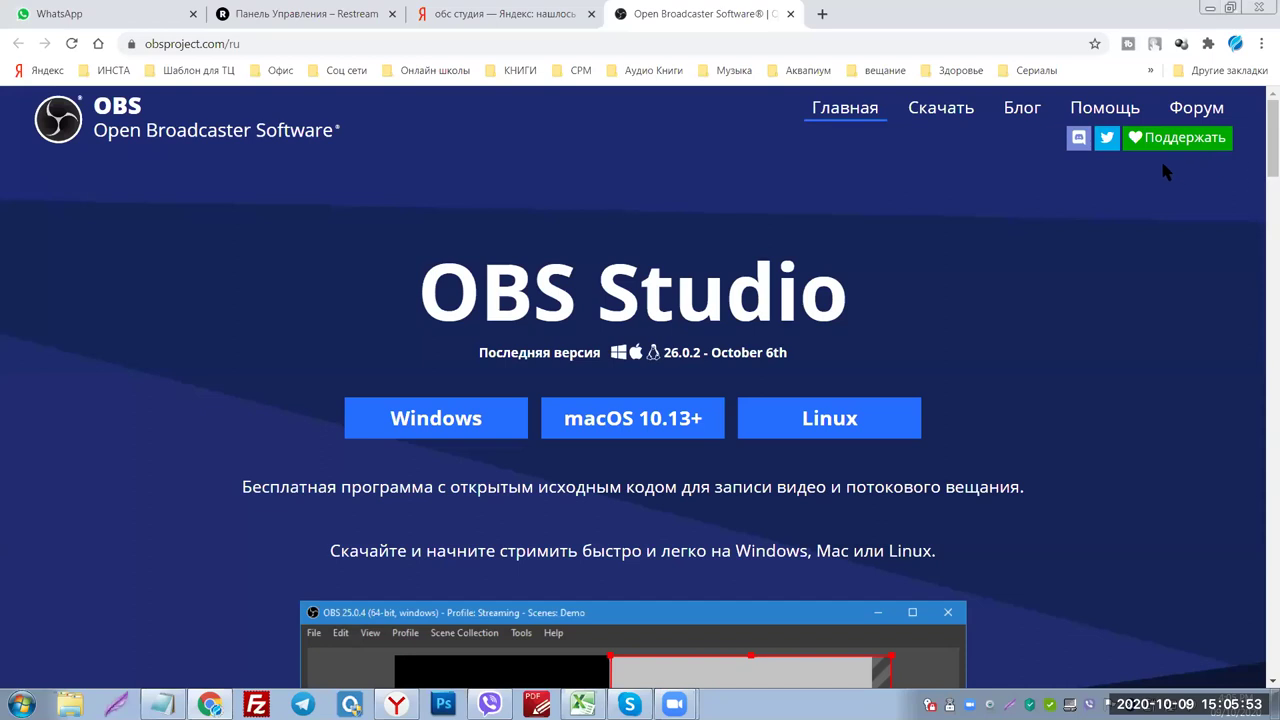
pyautogui.scroll(-5, 992, 200)
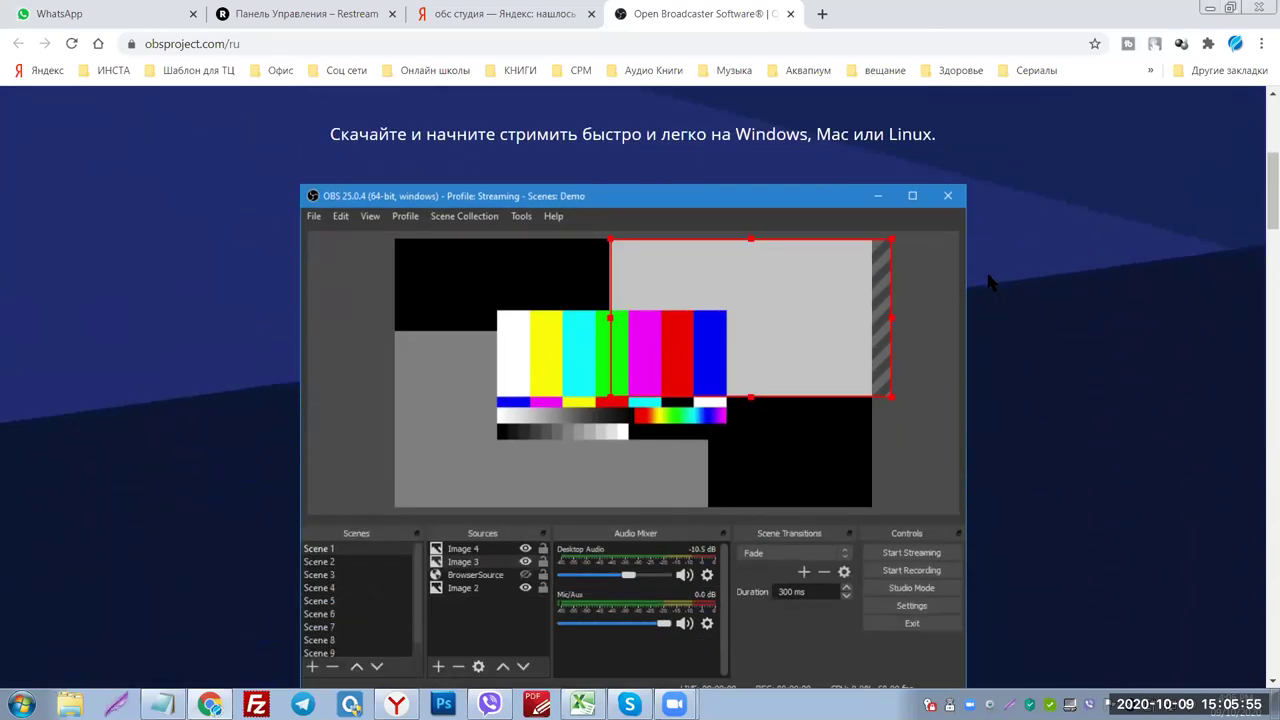
pyautogui.scroll(-1, 995, 290)
pyautogui.scroll(2, 565, 343)
pyautogui.scroll(-1, 1018, 276)
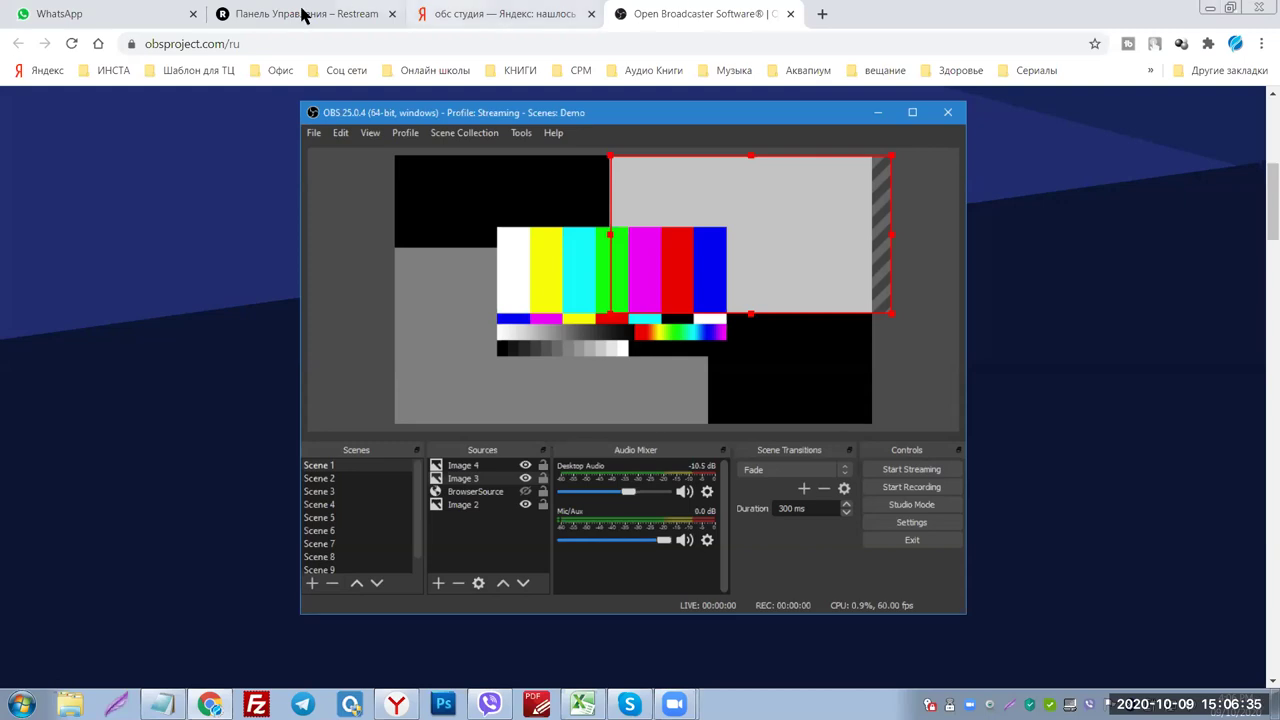
# Return to the Restream dashboard and enter its Live Studio.
pyautogui.click(268, 15)
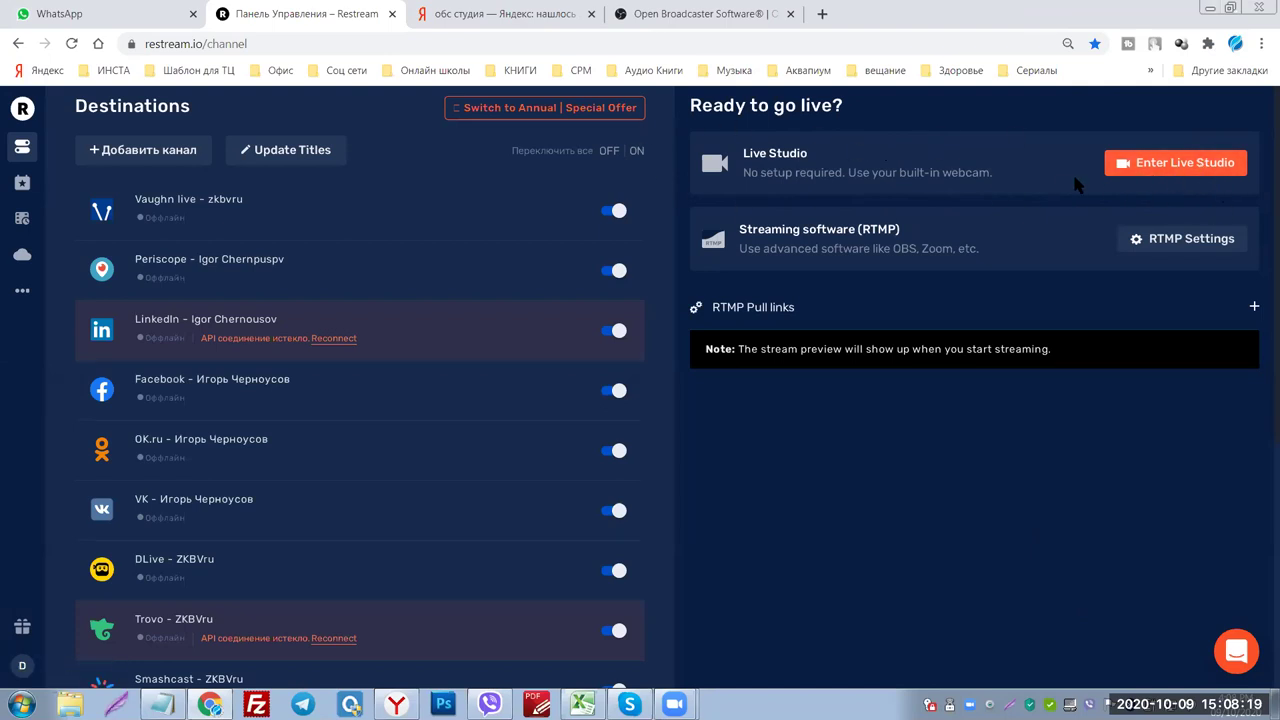
pyautogui.click(1165, 166)
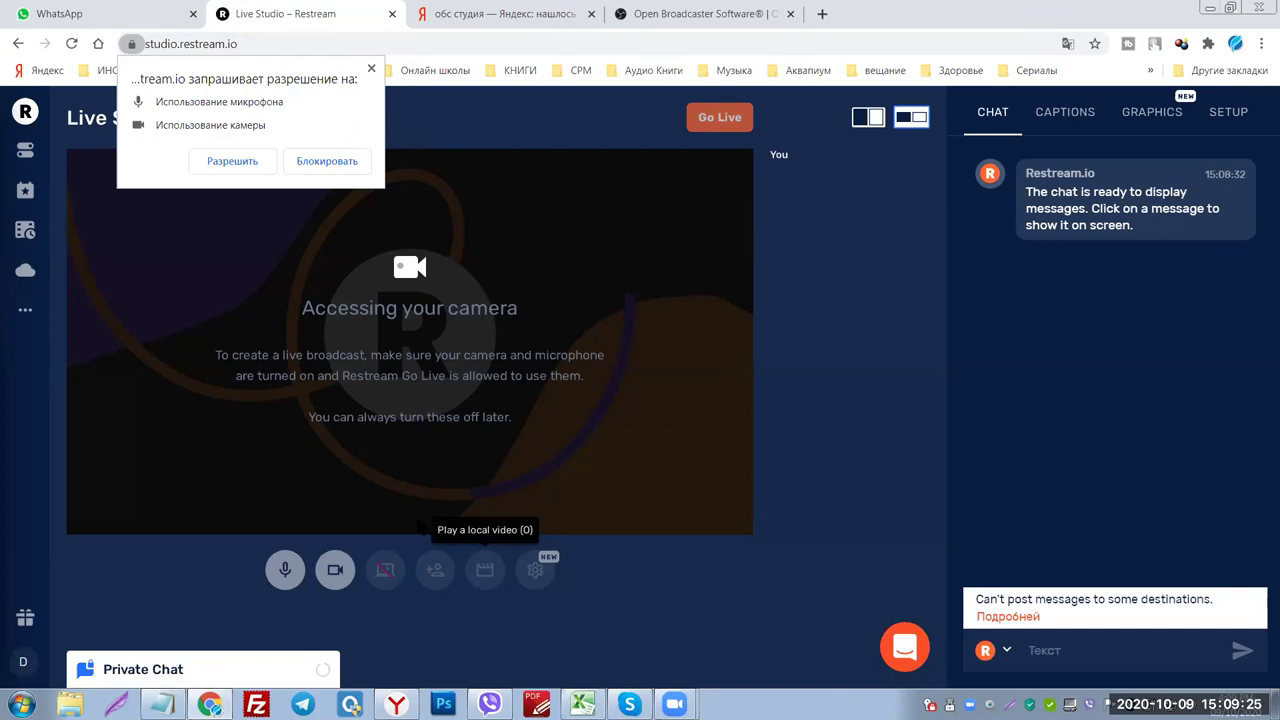
# Refuse Live Studio's camera and microphone access requests and dismiss the permission notice.
pyautogui.click(371, 68)
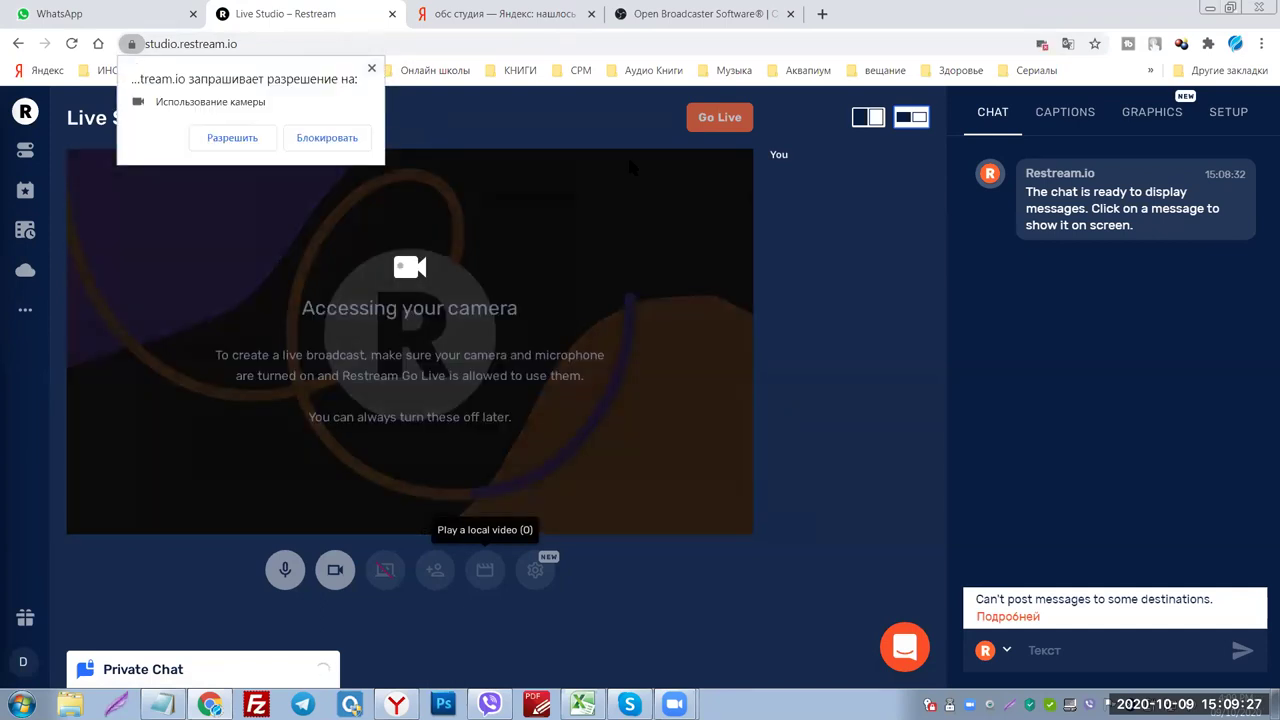
pyautogui.click(371, 69)
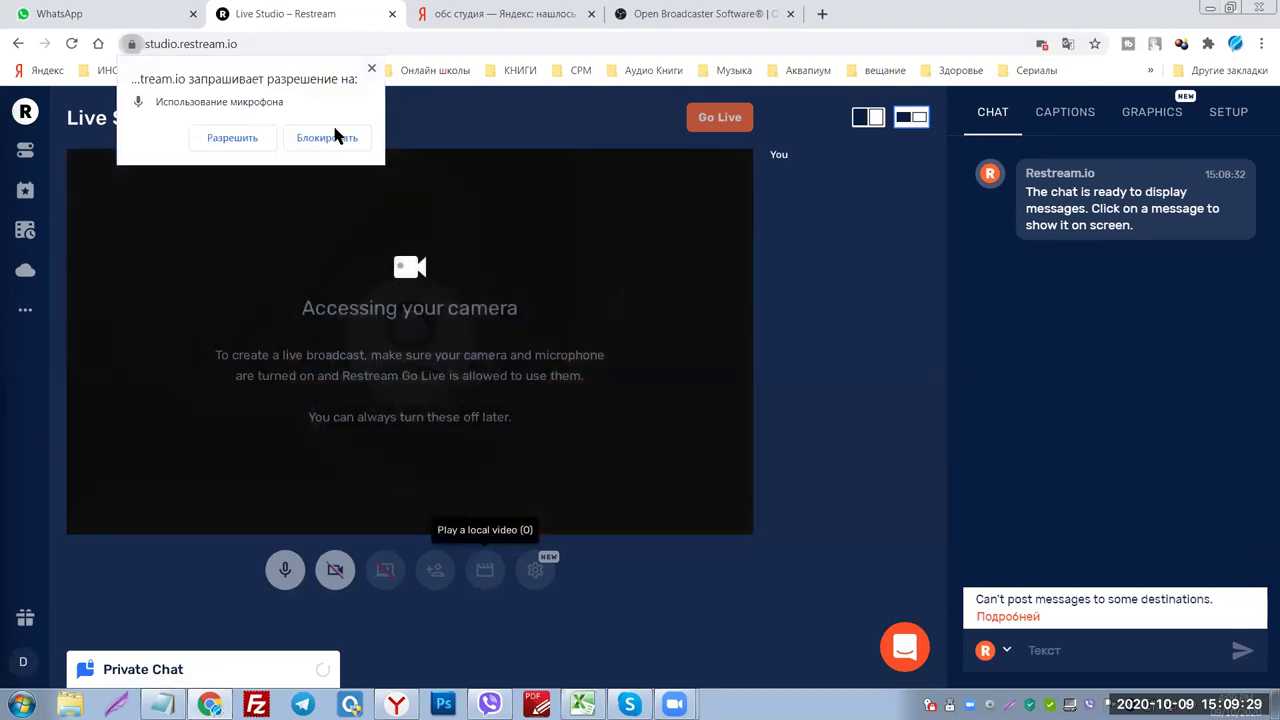
pyautogui.click(320, 143)
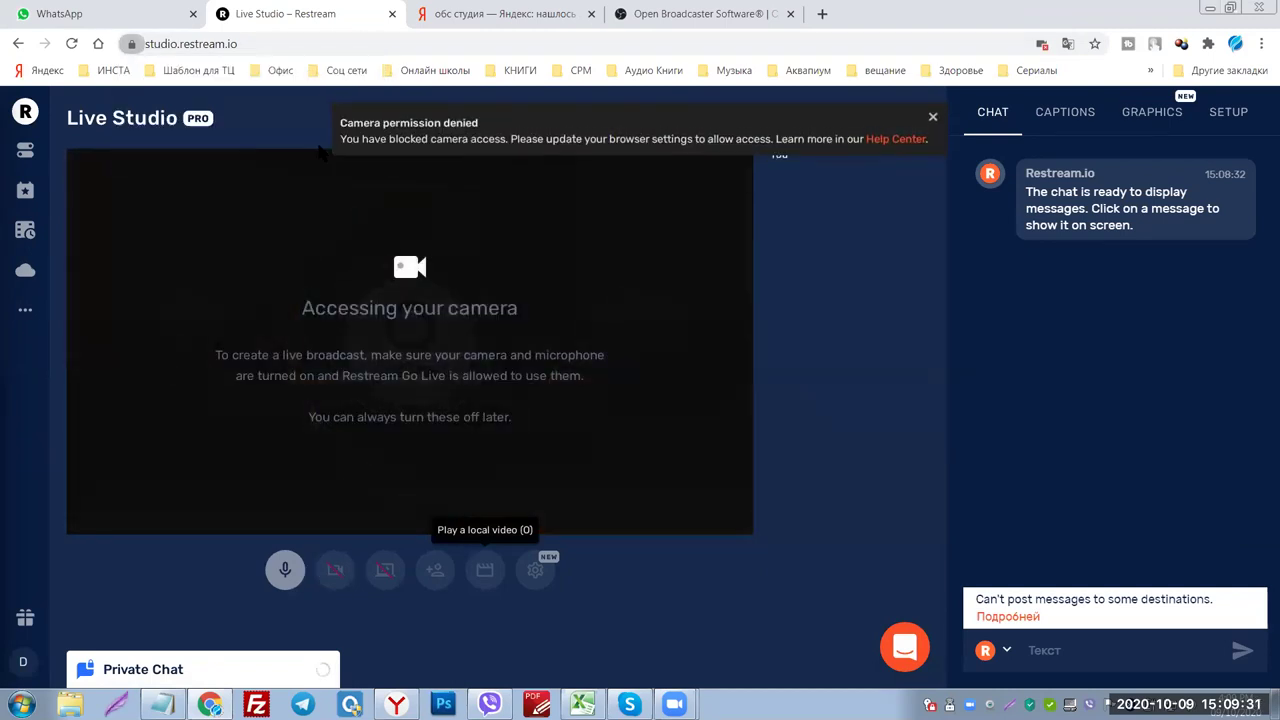
pyautogui.click(941, 118)
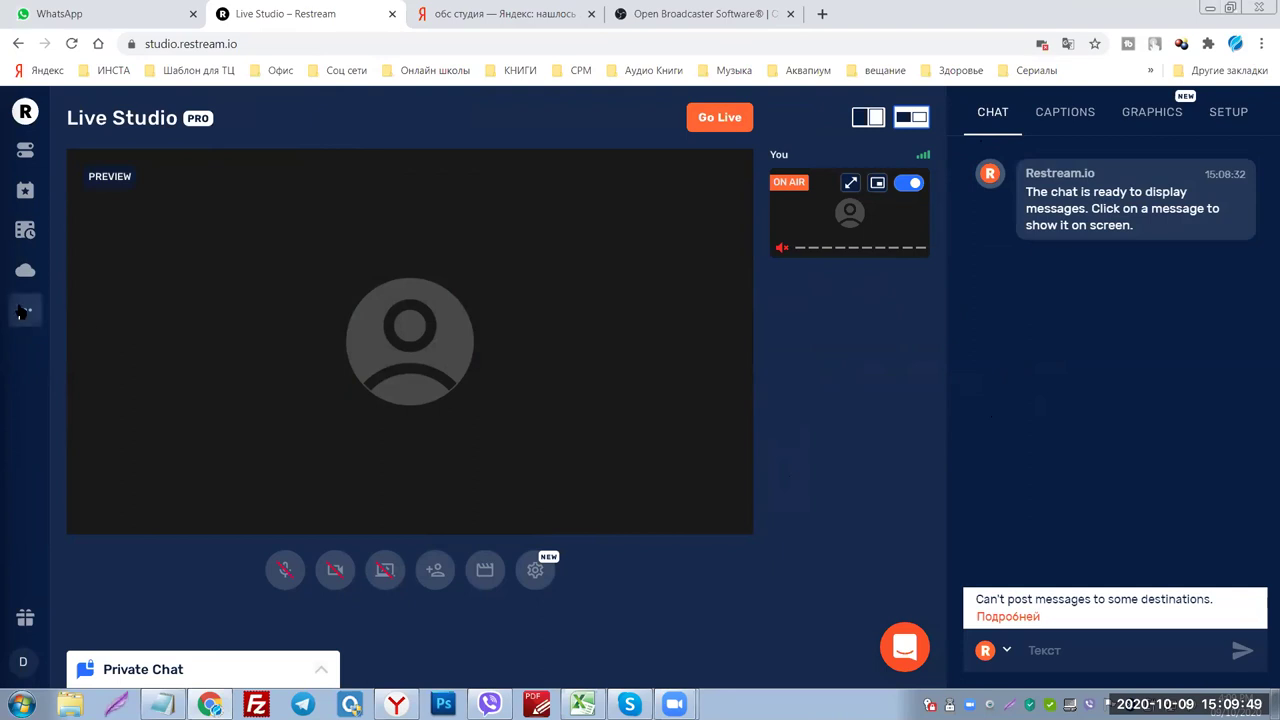
# Open the Restream destinations list in a new tab, open the connected VK profile from it and examine its wall posts and viewer comments.
pyautogui.moveTo(24, 312)
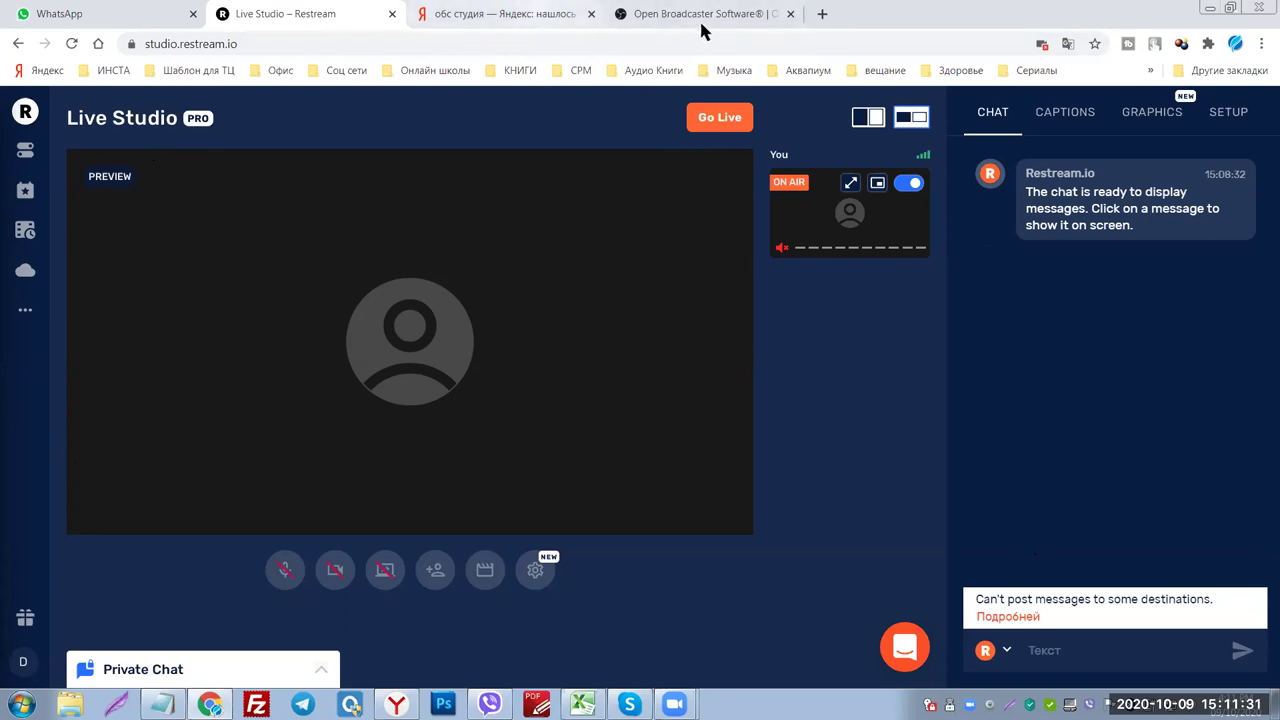
pyautogui.rightClick(25, 149)
pyautogui.click(80, 158)
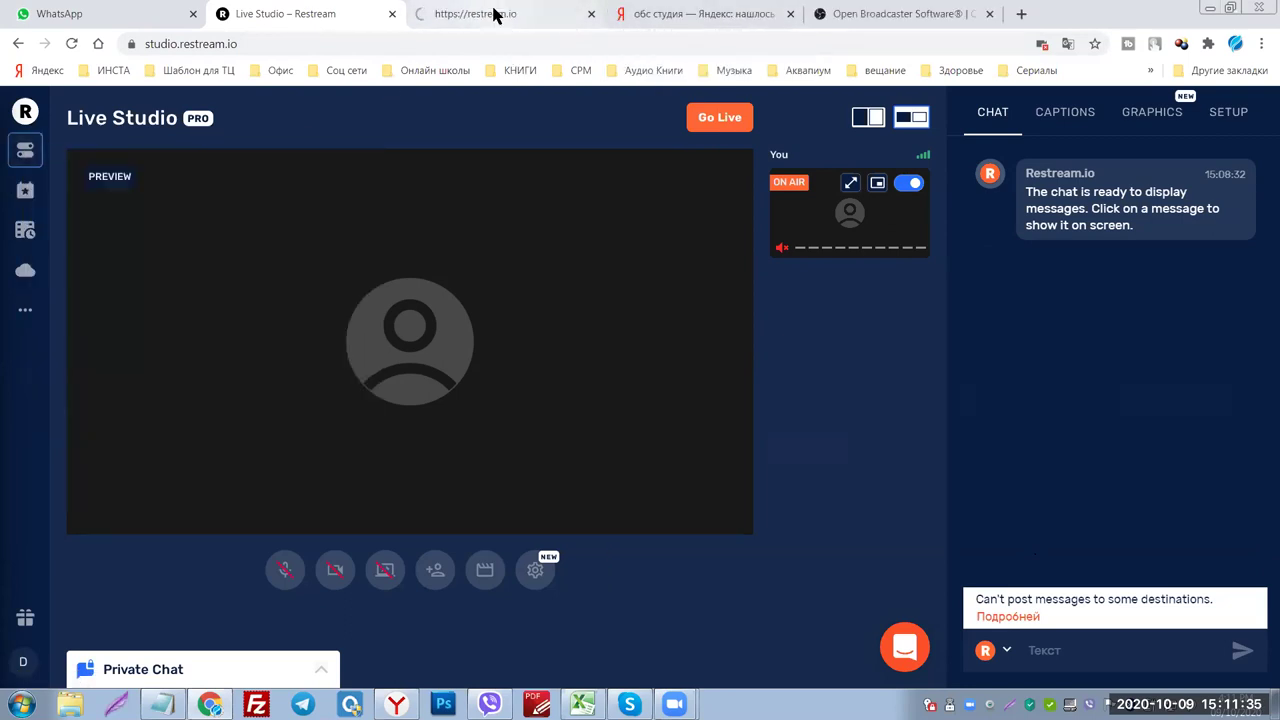
pyautogui.click(494, 14)
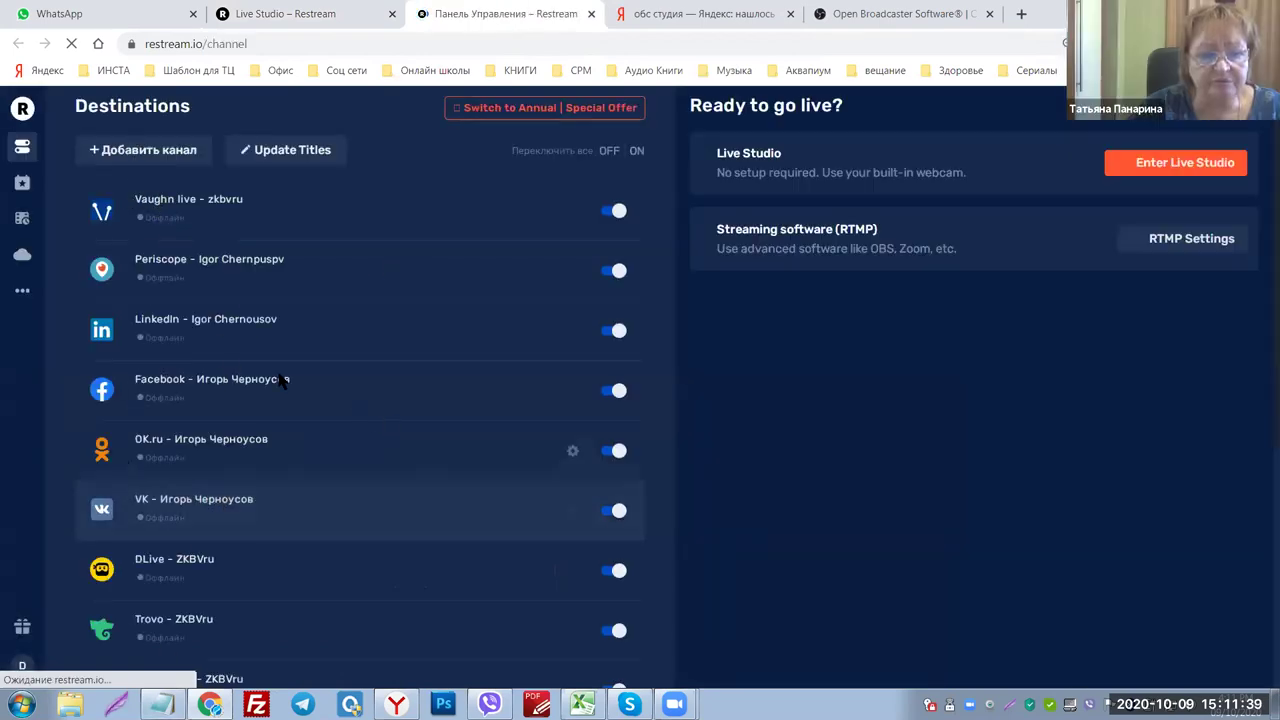
pyautogui.scroll(-1, 333, 452)
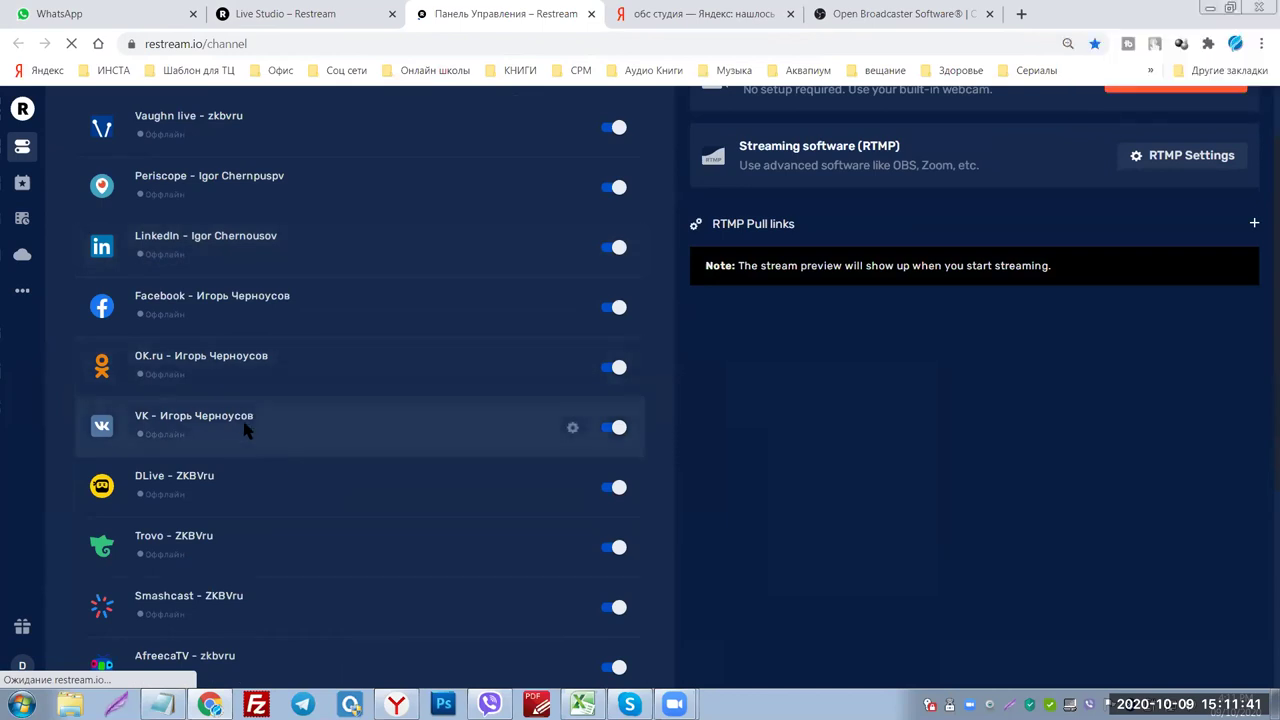
pyautogui.click(208, 414)
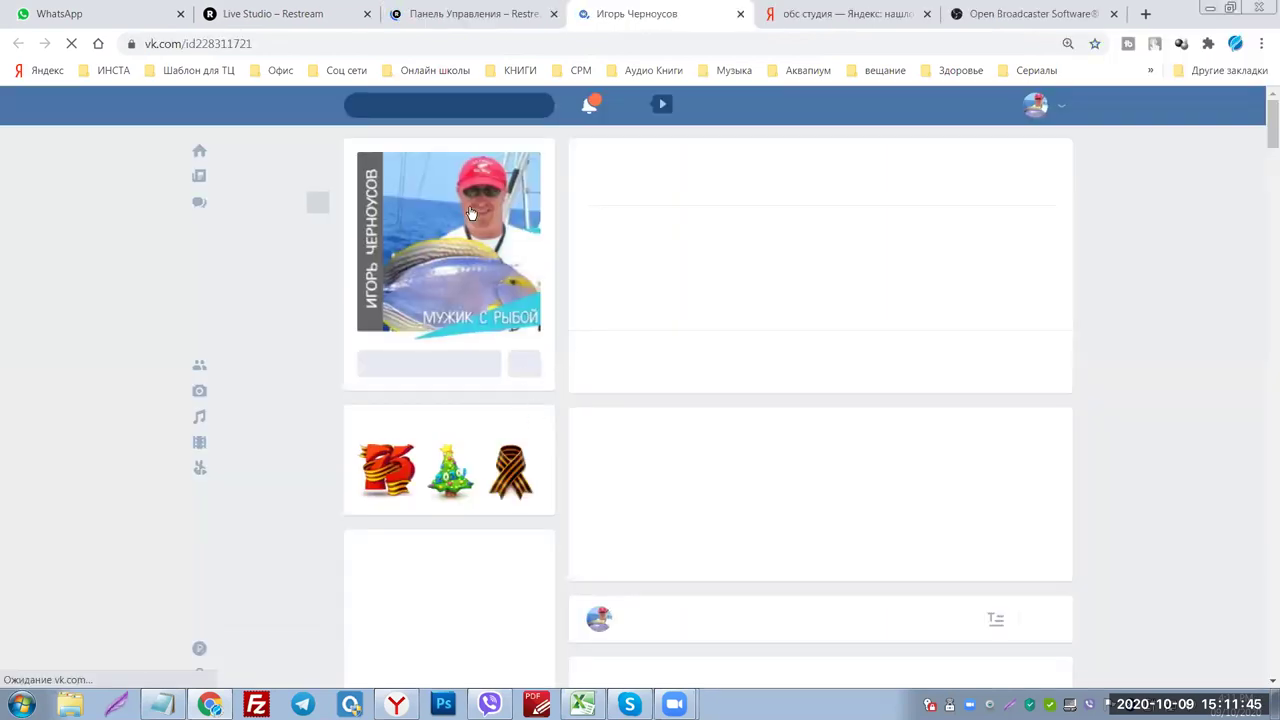
pyautogui.scroll(-20, 879, 370)
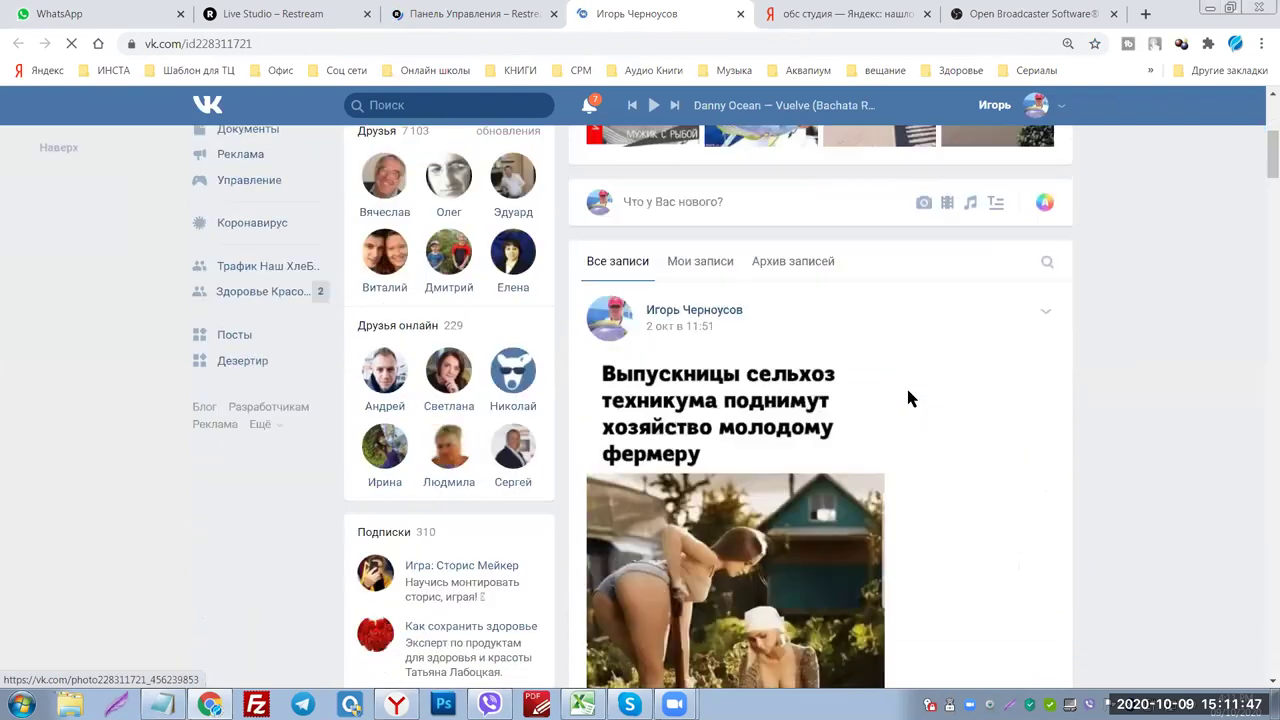
pyautogui.scroll(-15, 936, 425)
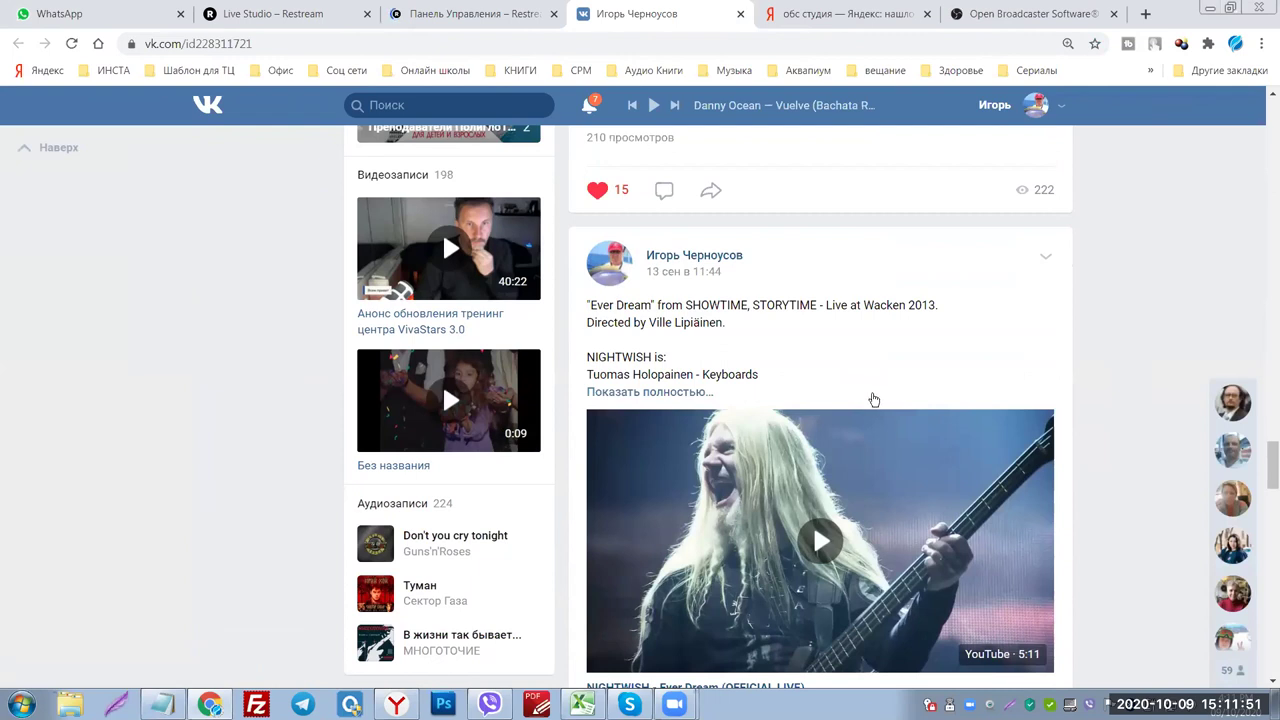
pyautogui.scroll(-10, 1075, 540)
pyautogui.scroll(-8, 1080, 535)
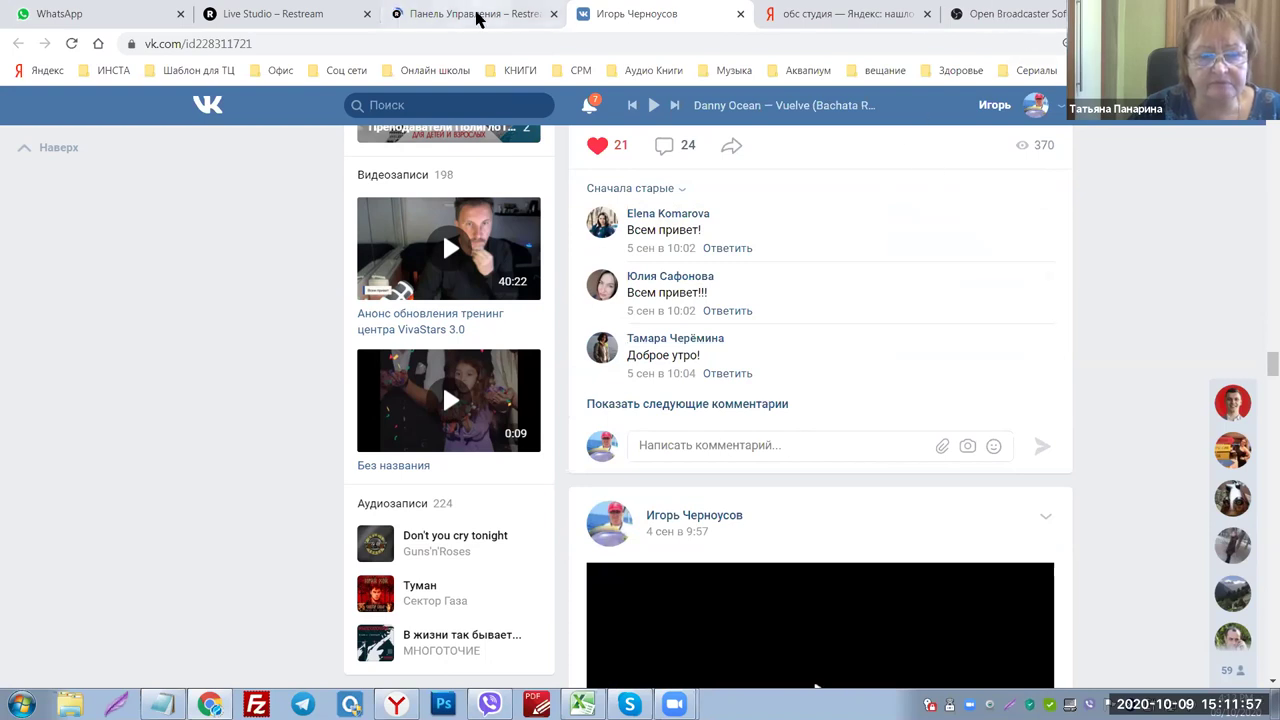
# Return to Live Studio, show Restream's chat-ready message on the stream preview and hide it again.
pyautogui.click(268, 14)
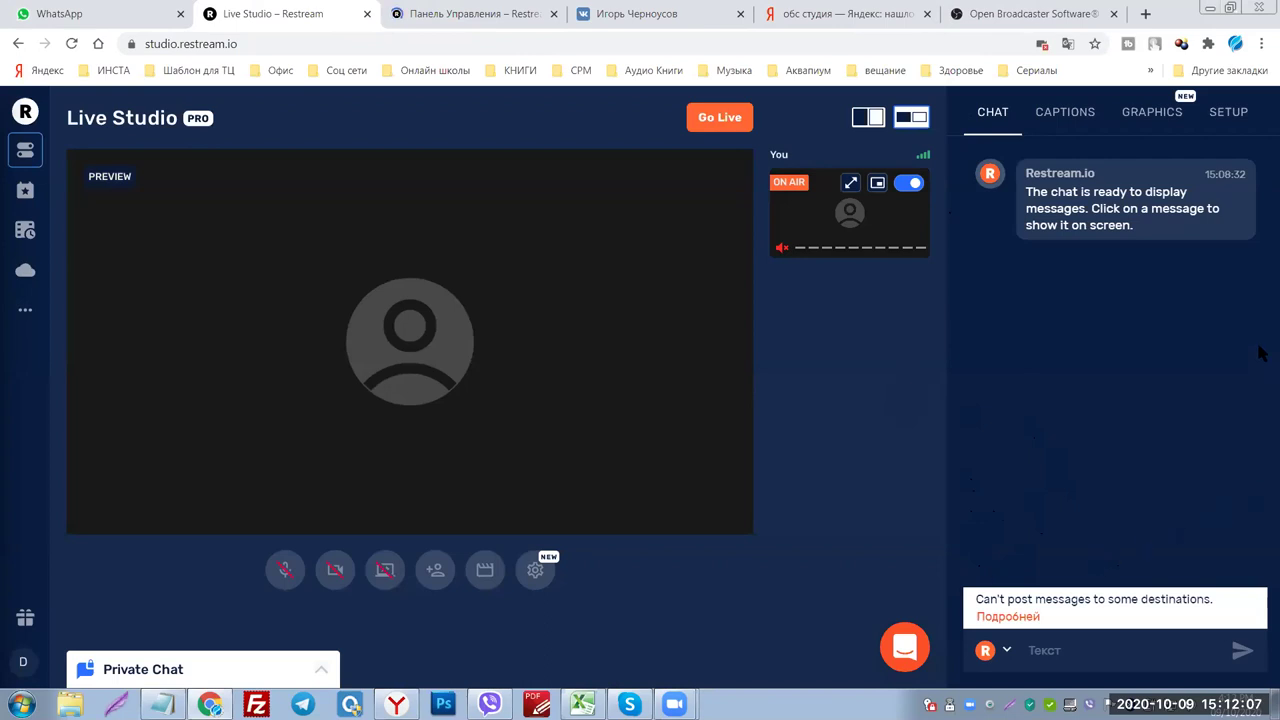
pyautogui.moveTo(1077, 211)
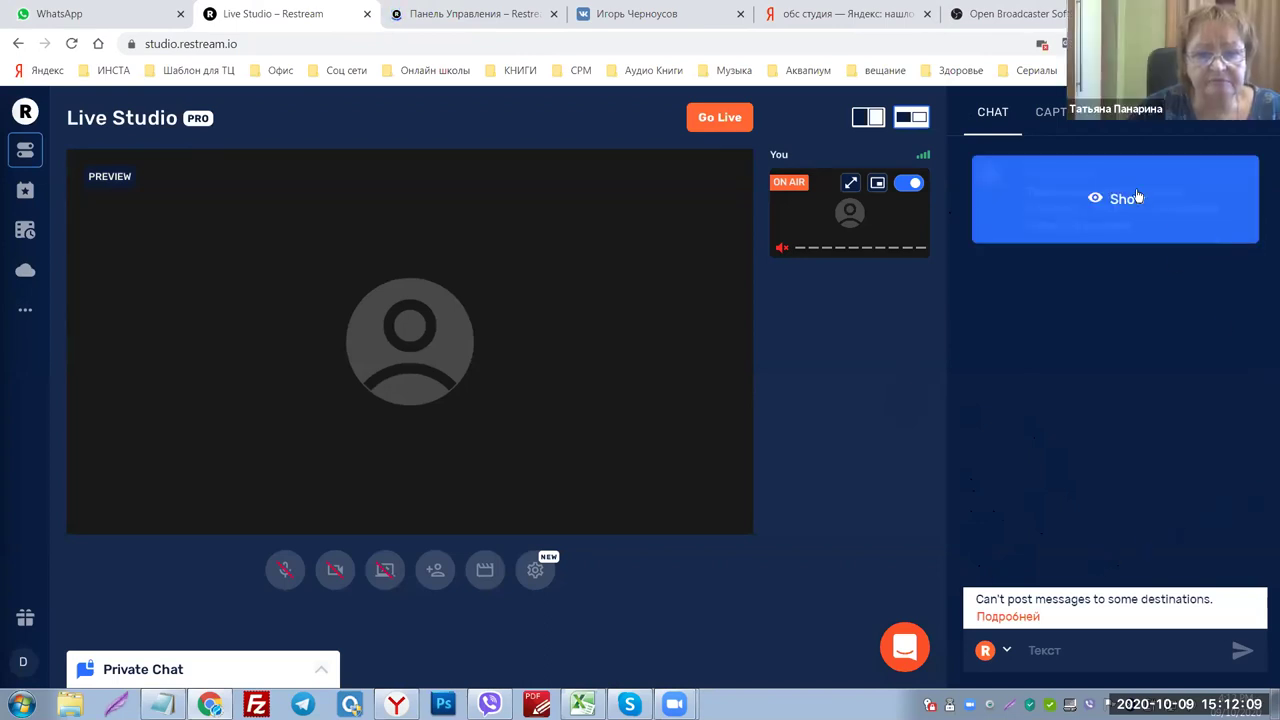
pyautogui.click(1041, 213)
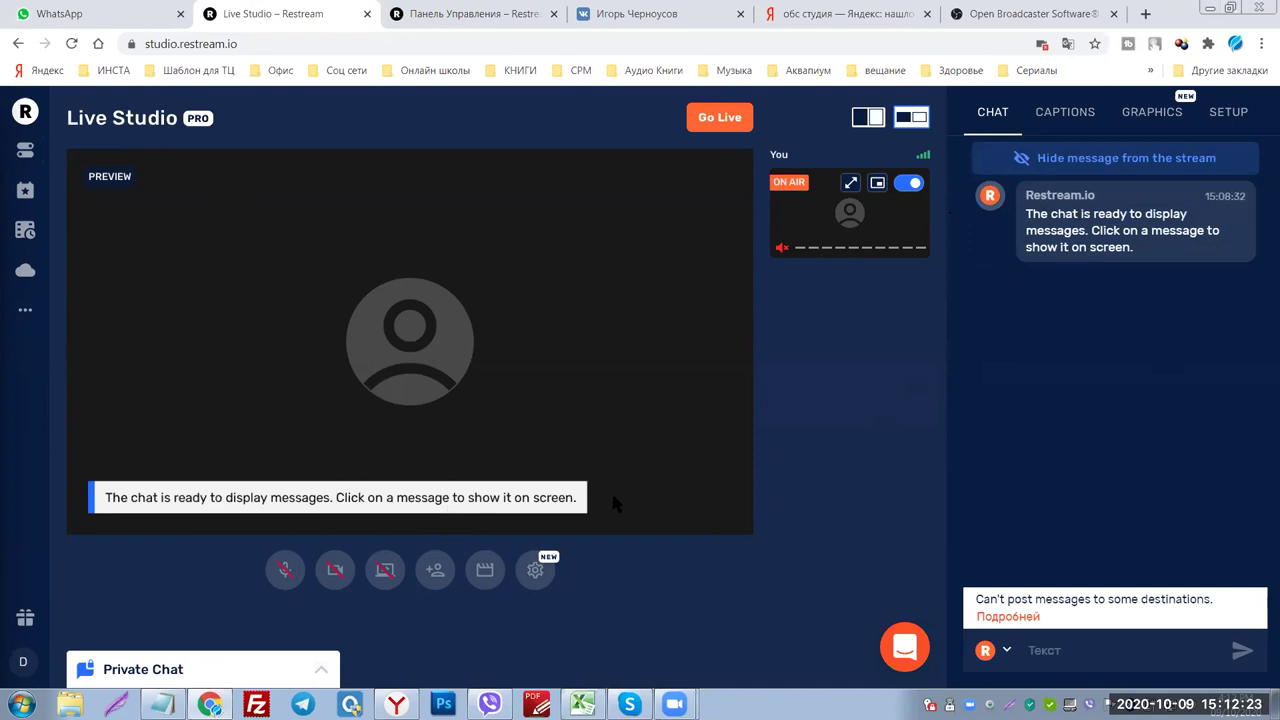
pyautogui.click(1080, 158)
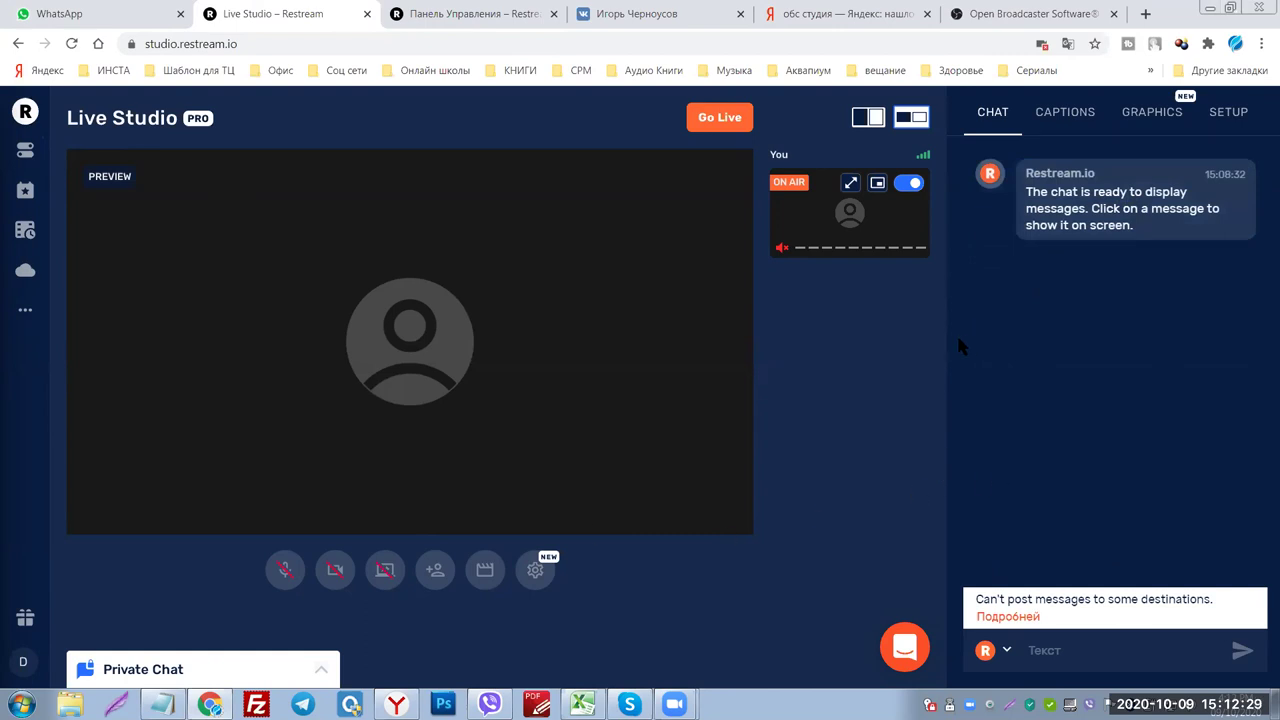
# Send the test chat message "пврво пврвр", show it on the stream preview and hide it again.
pyautogui.click(1045, 656)
pyautogui.write('перво пврвр')
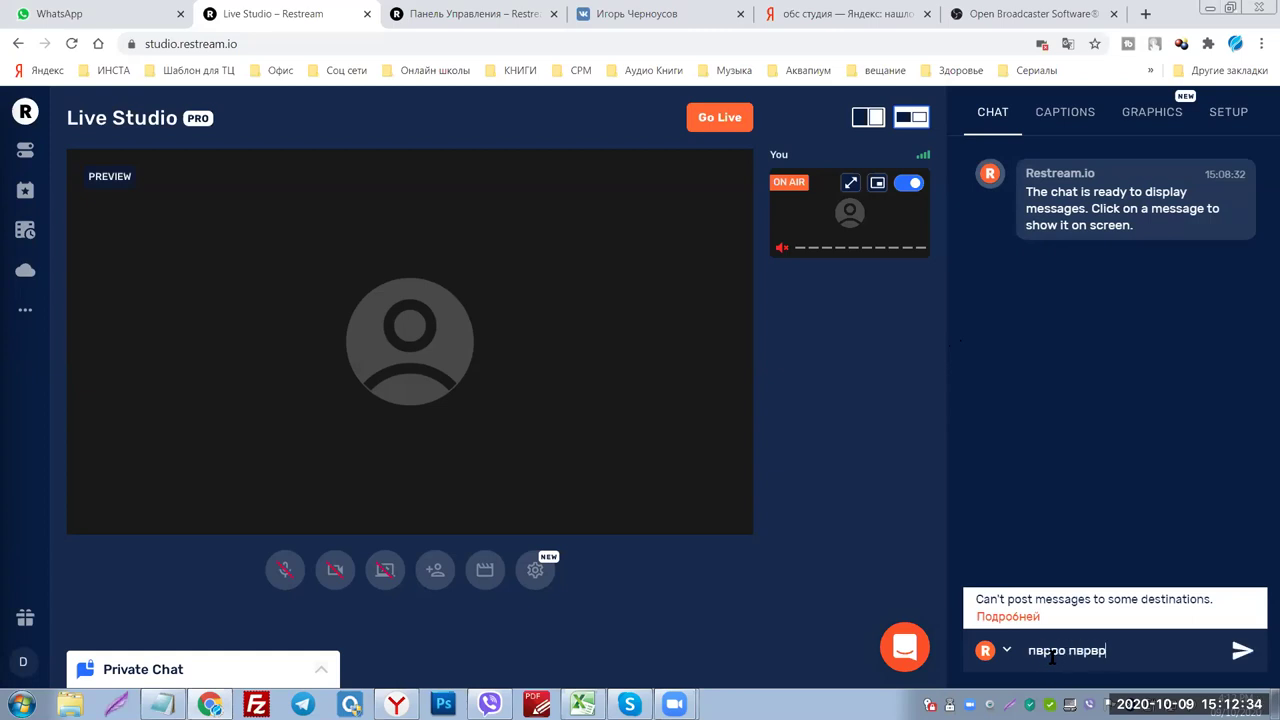
pyautogui.click(1240, 652)
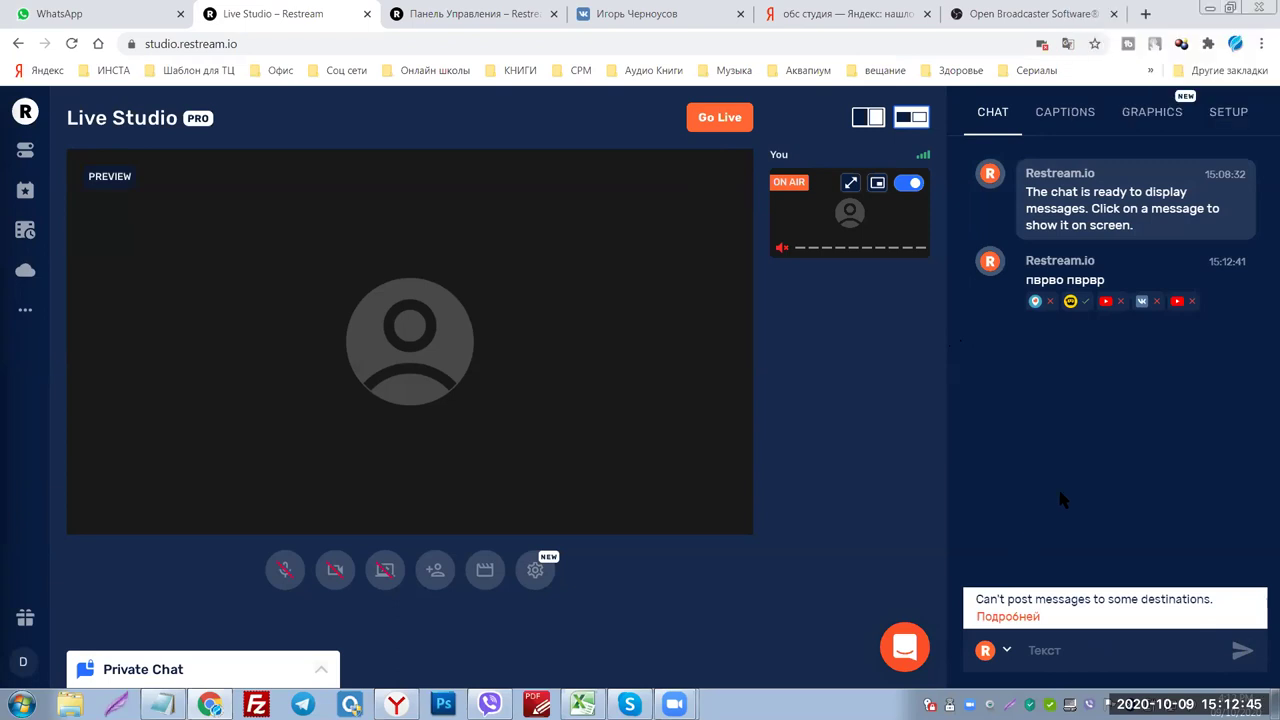
pyautogui.click(1096, 284)
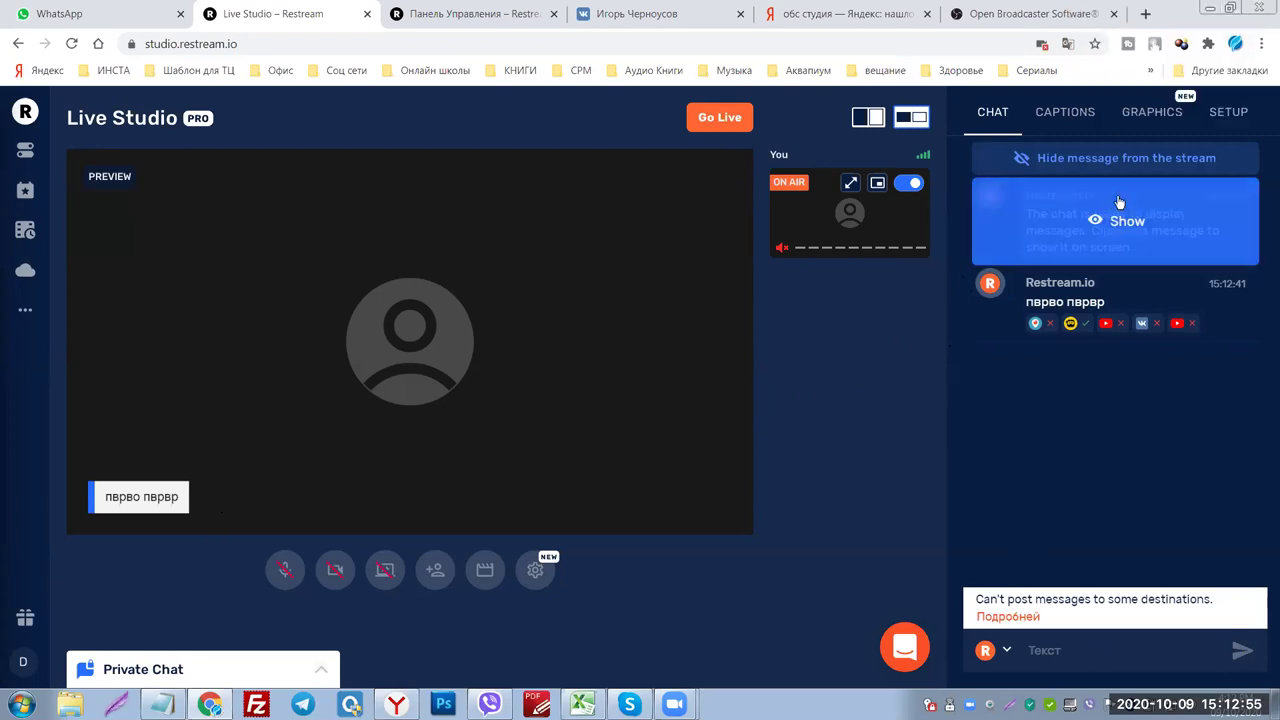
pyautogui.click(1090, 172)
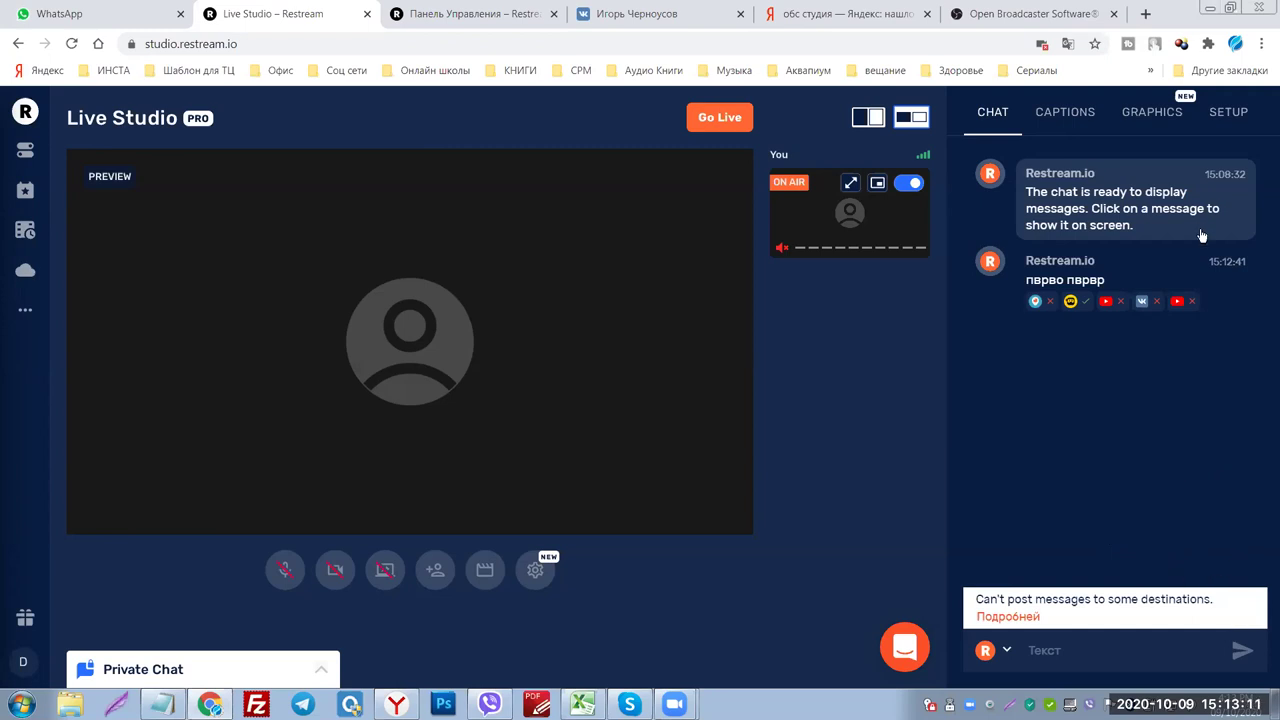
# Review the saved captions and the logo, overlay, video, background, participant name and primary color options.
pyautogui.click(1066, 114)
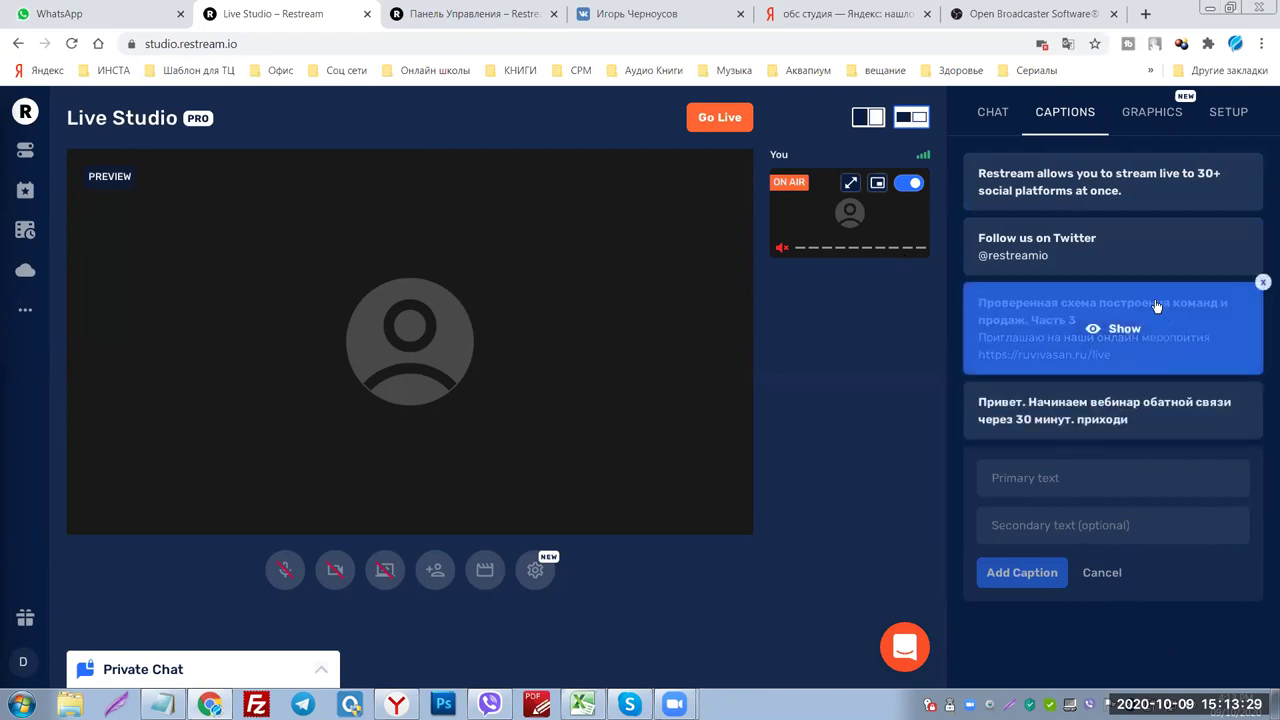
pyautogui.click(1151, 115)
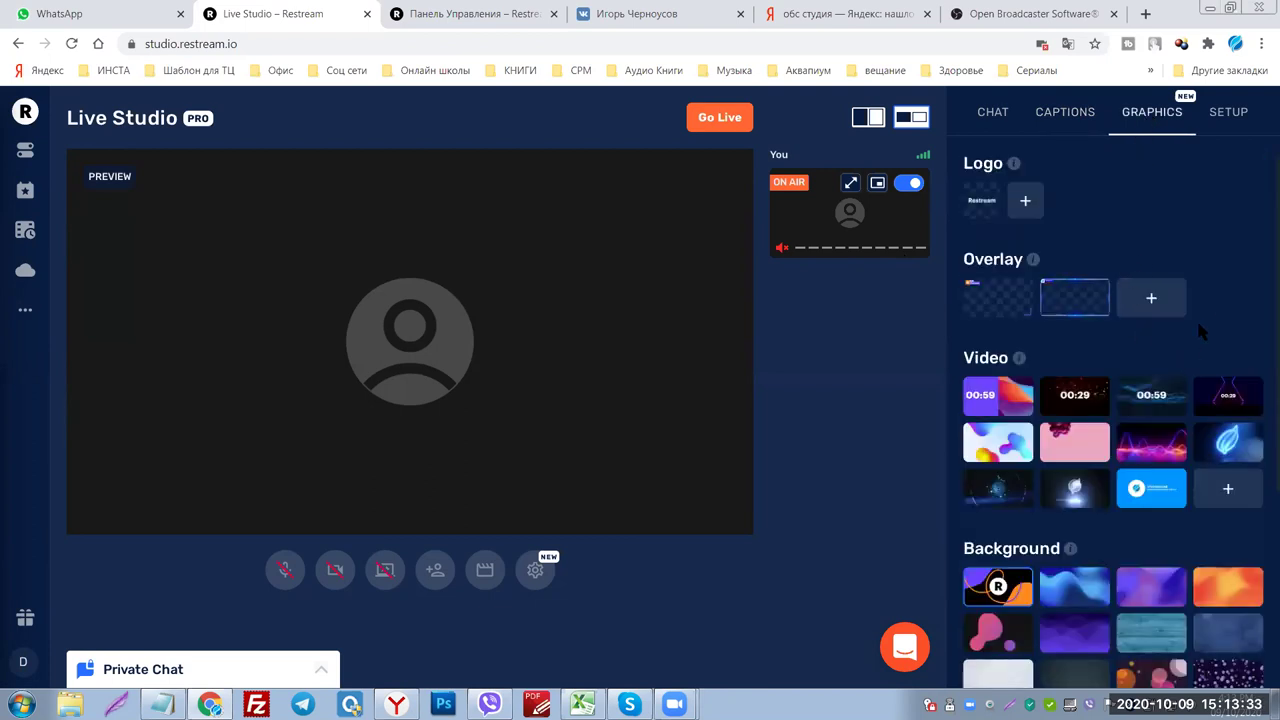
pyautogui.scroll(-2, 1218, 250)
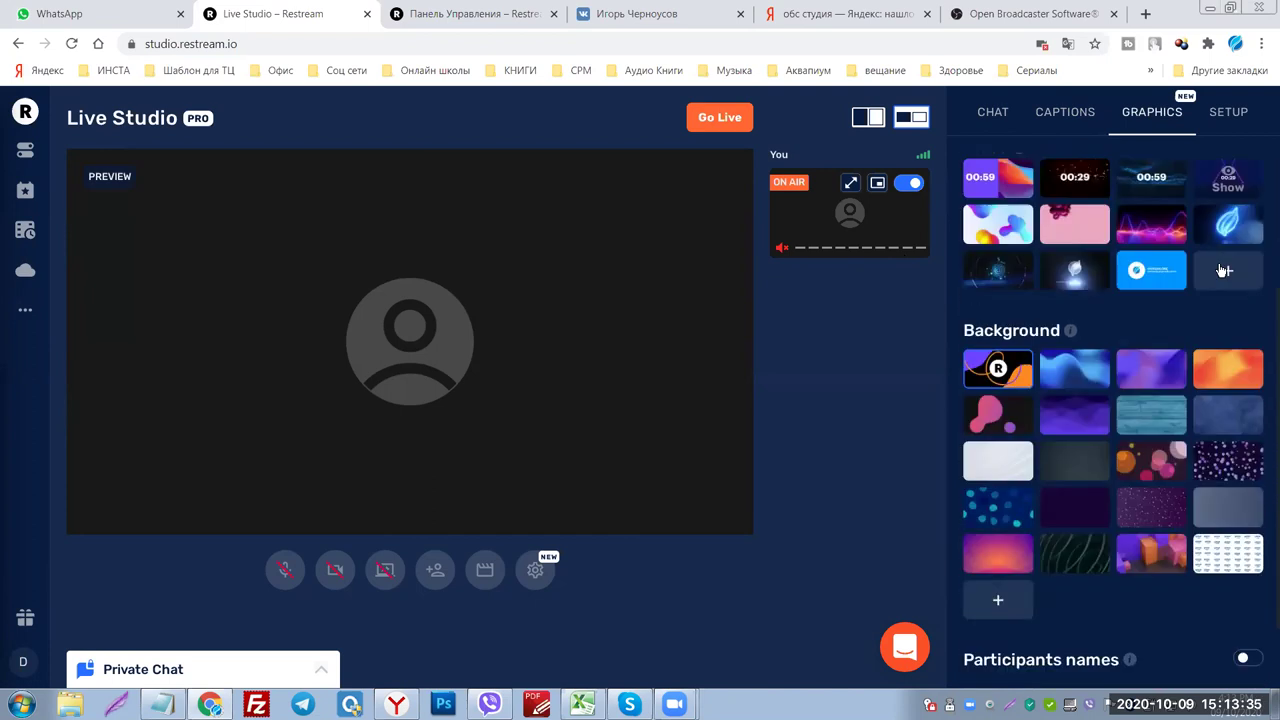
pyautogui.scroll(-1, 1224, 270)
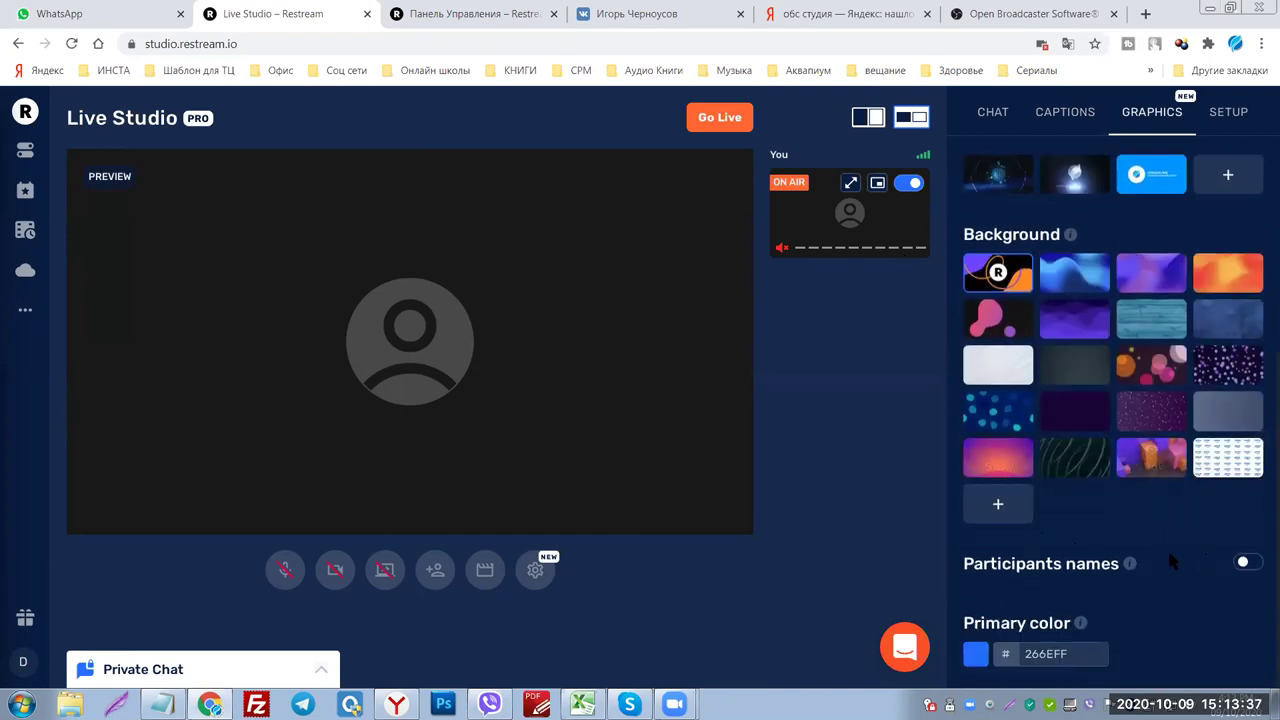
pyautogui.scroll(3, 1203, 560)
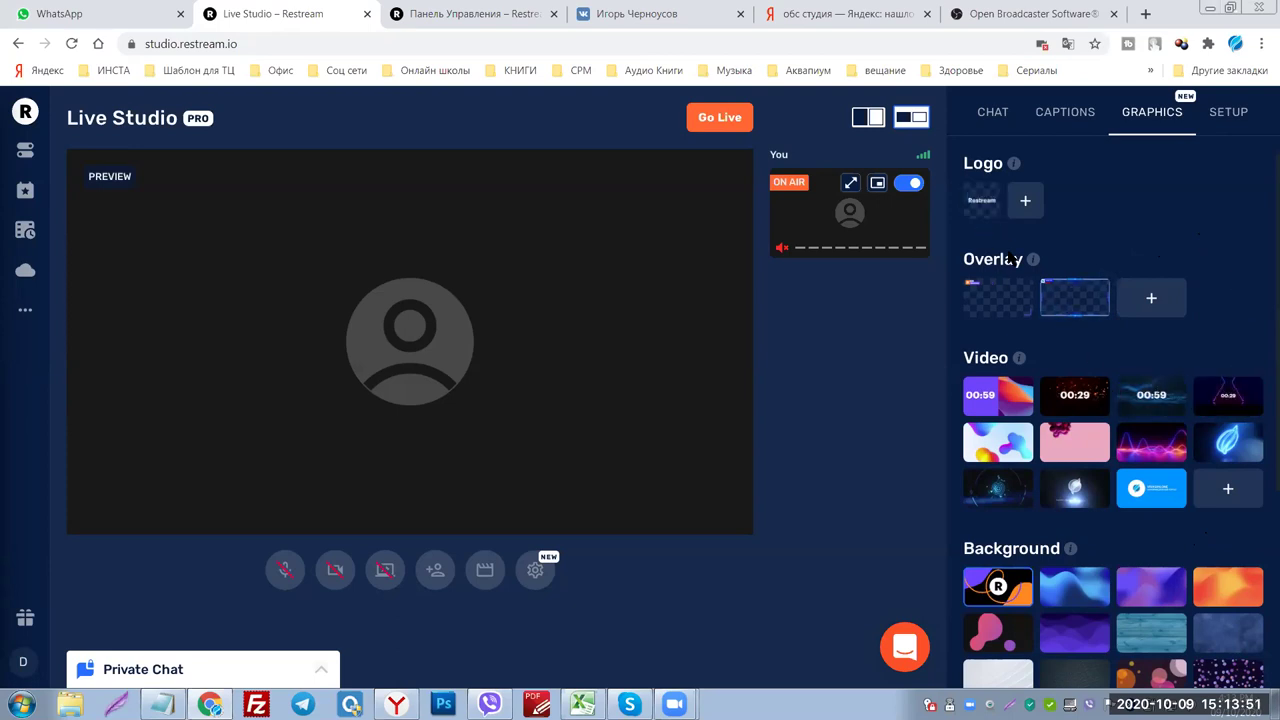
# Show the Restream logo on the stream, then upload the VIVASAN logo image from Downloads and display it instead.
pyautogui.click(981, 204)
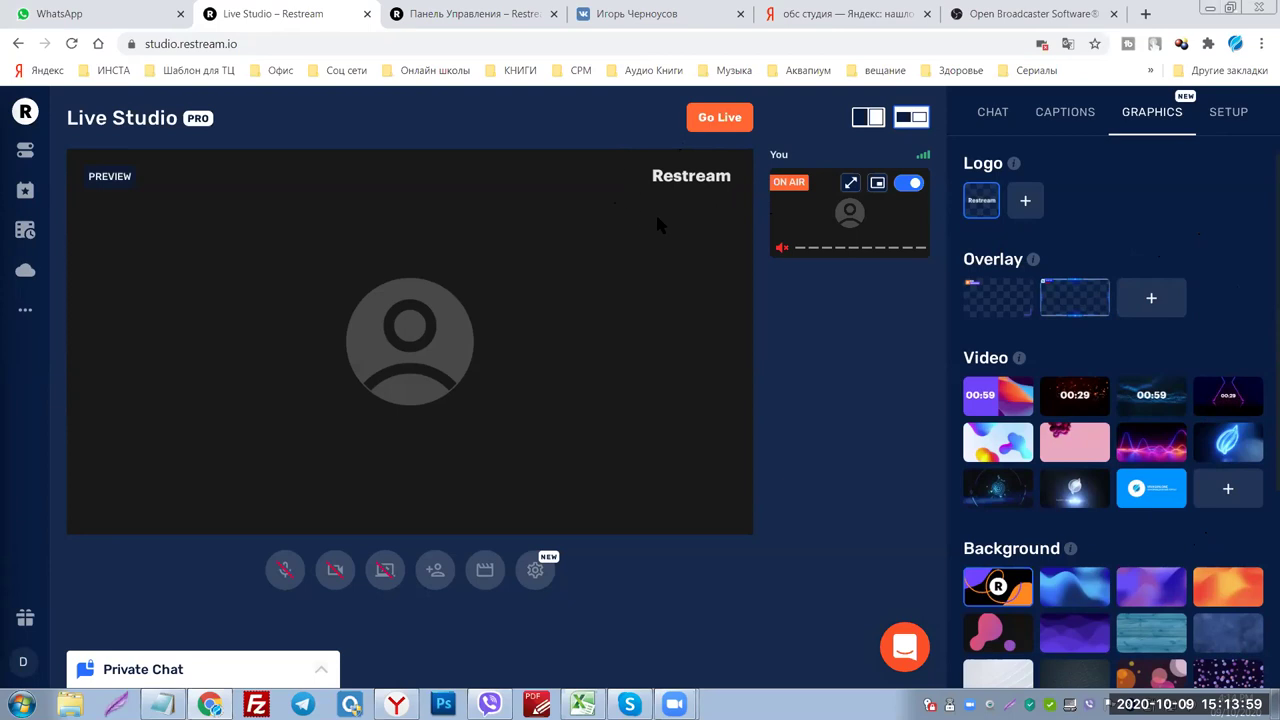
pyautogui.click(1026, 204)
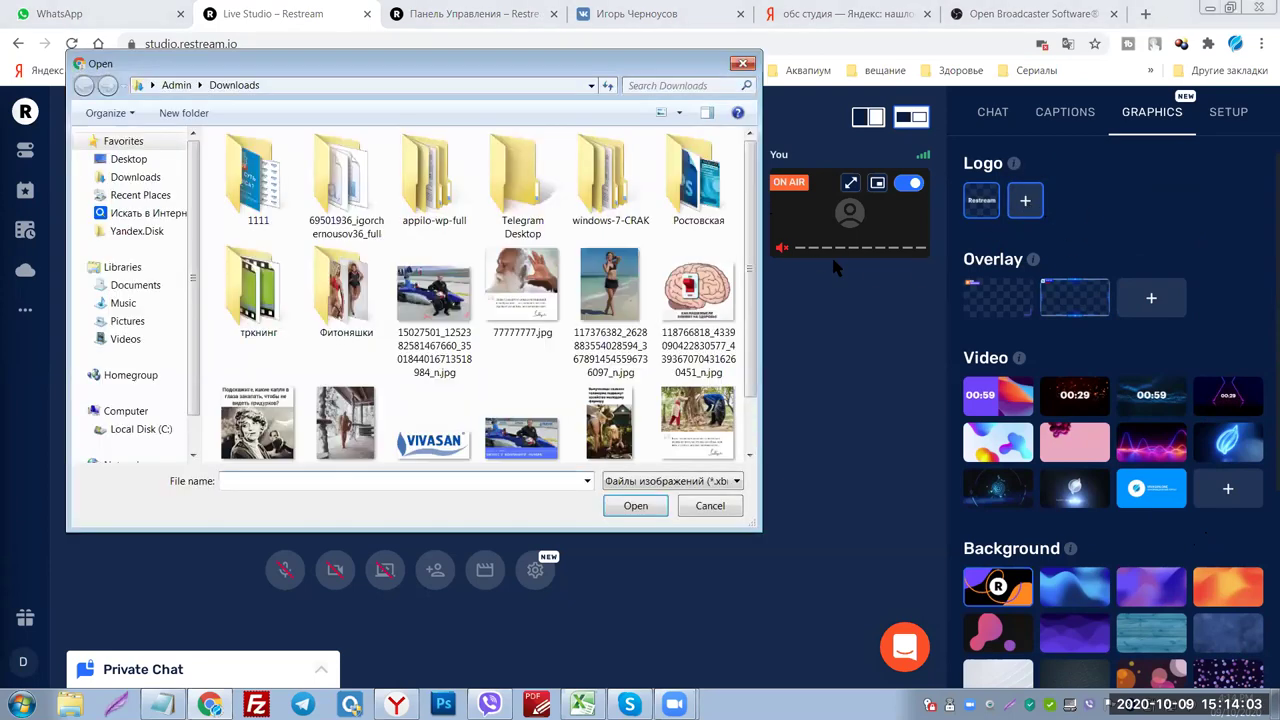
pyautogui.click(456, 455)
pyautogui.click(616, 506)
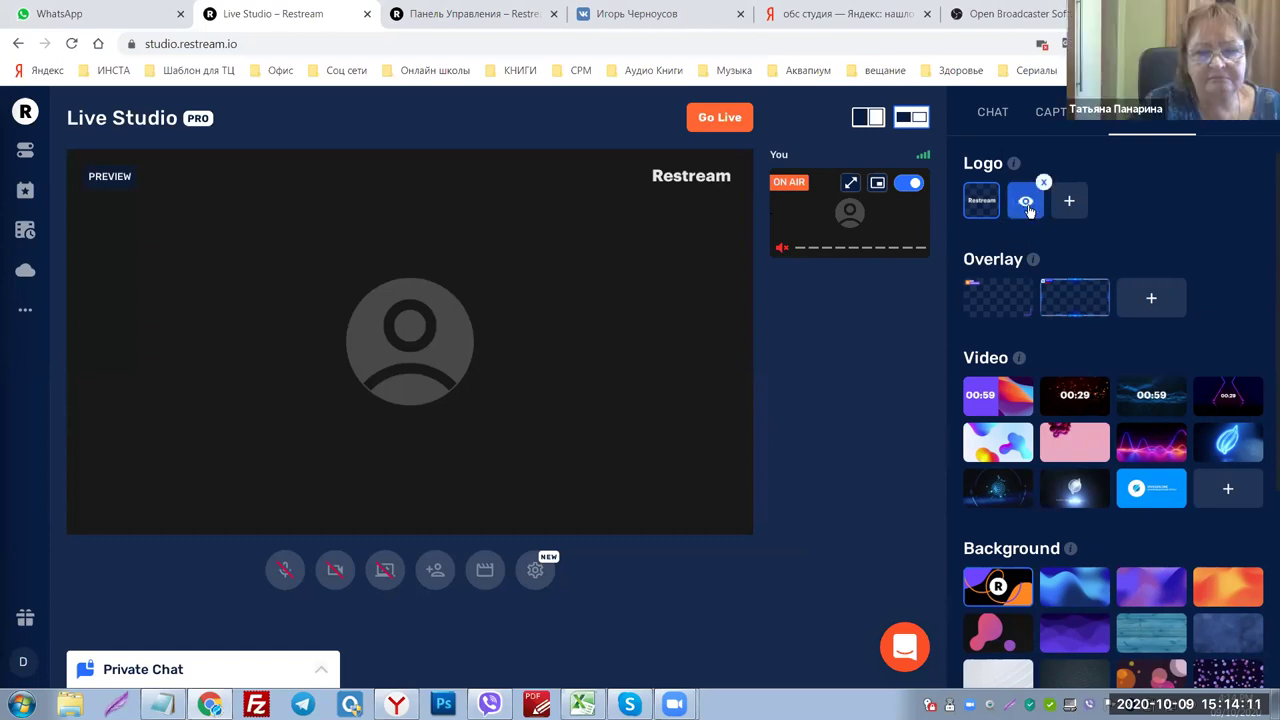
pyautogui.click(1025, 204)
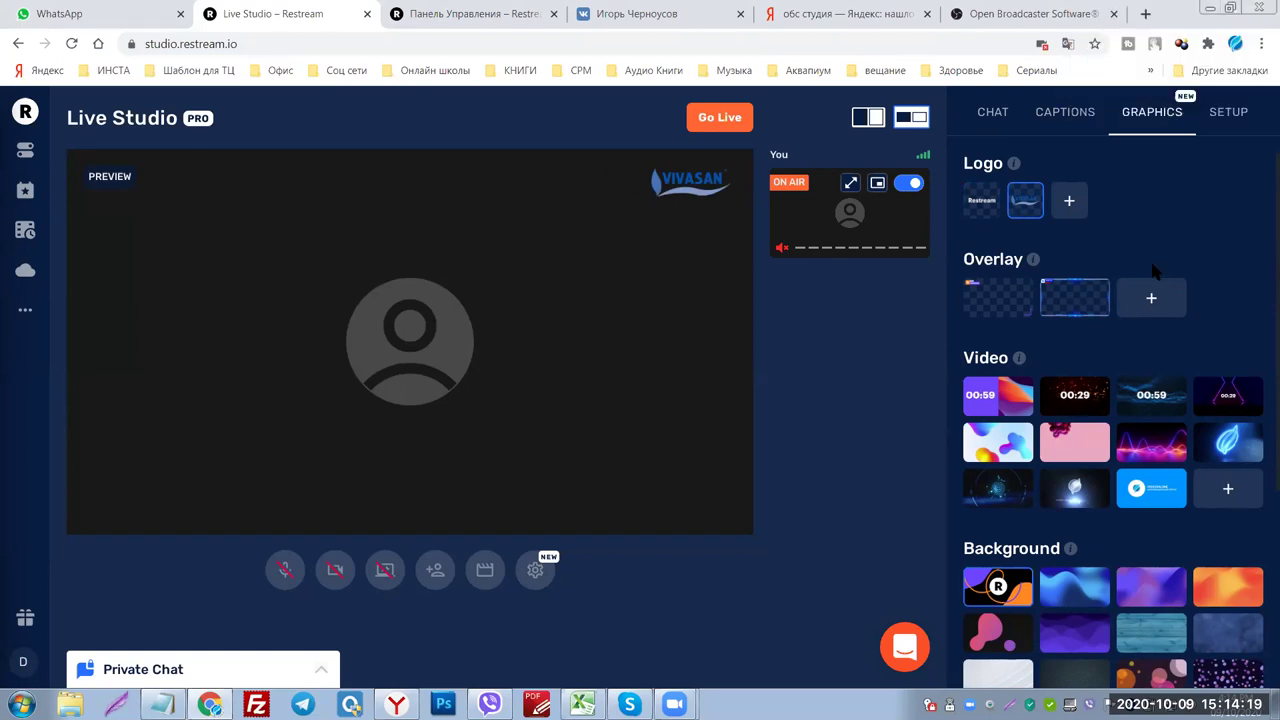
# Hide the VIVASAN logo, look at the chat, and show the logo on the stream preview again.
pyautogui.click(1024, 204)
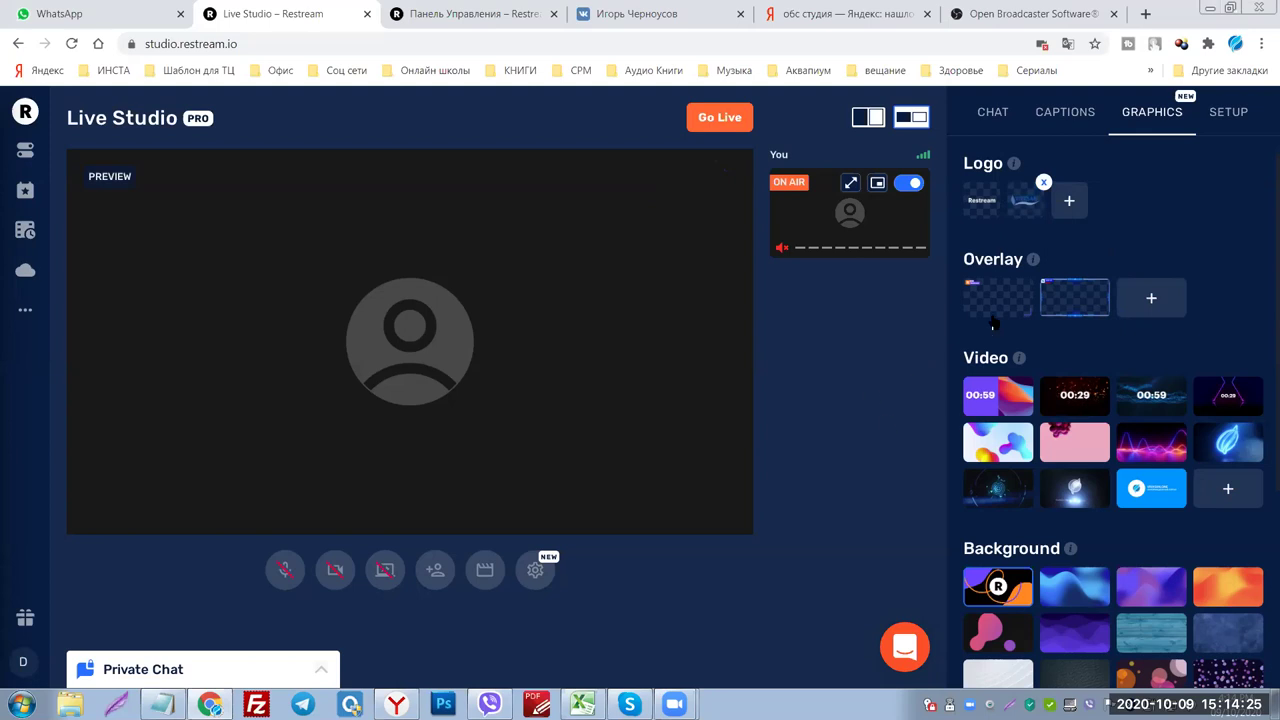
pyautogui.click(990, 117)
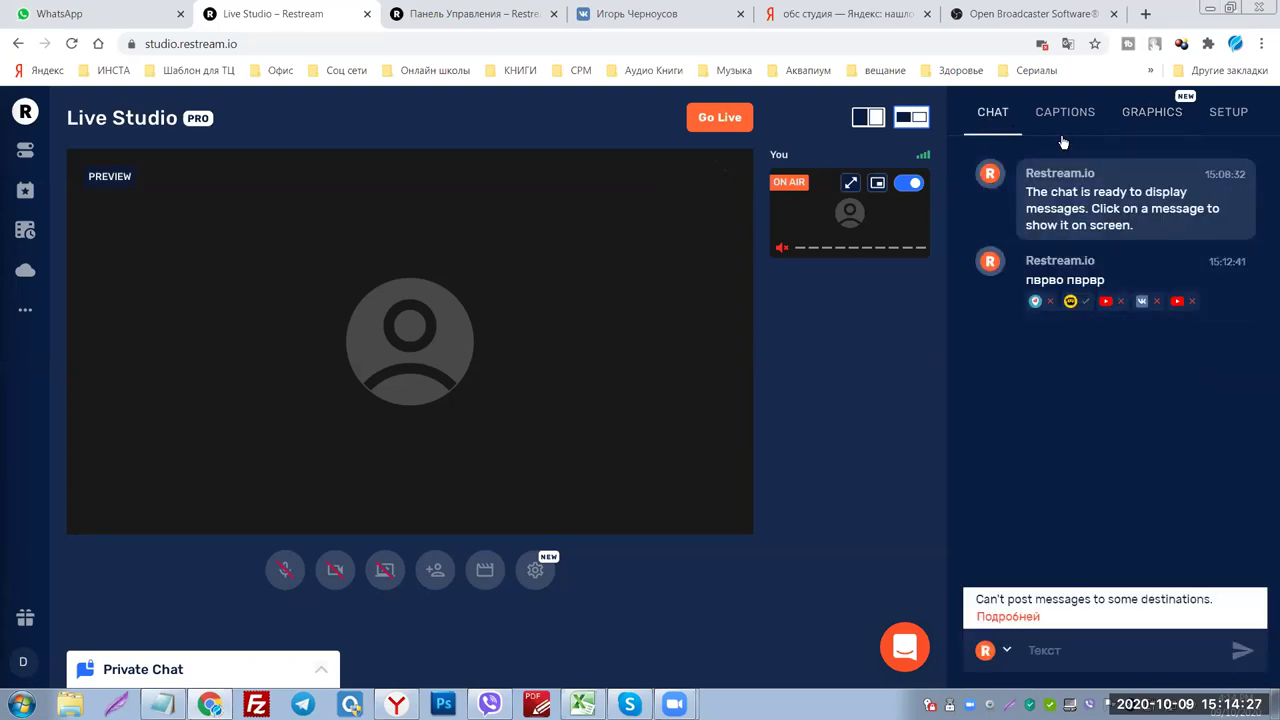
pyautogui.click(1147, 116)
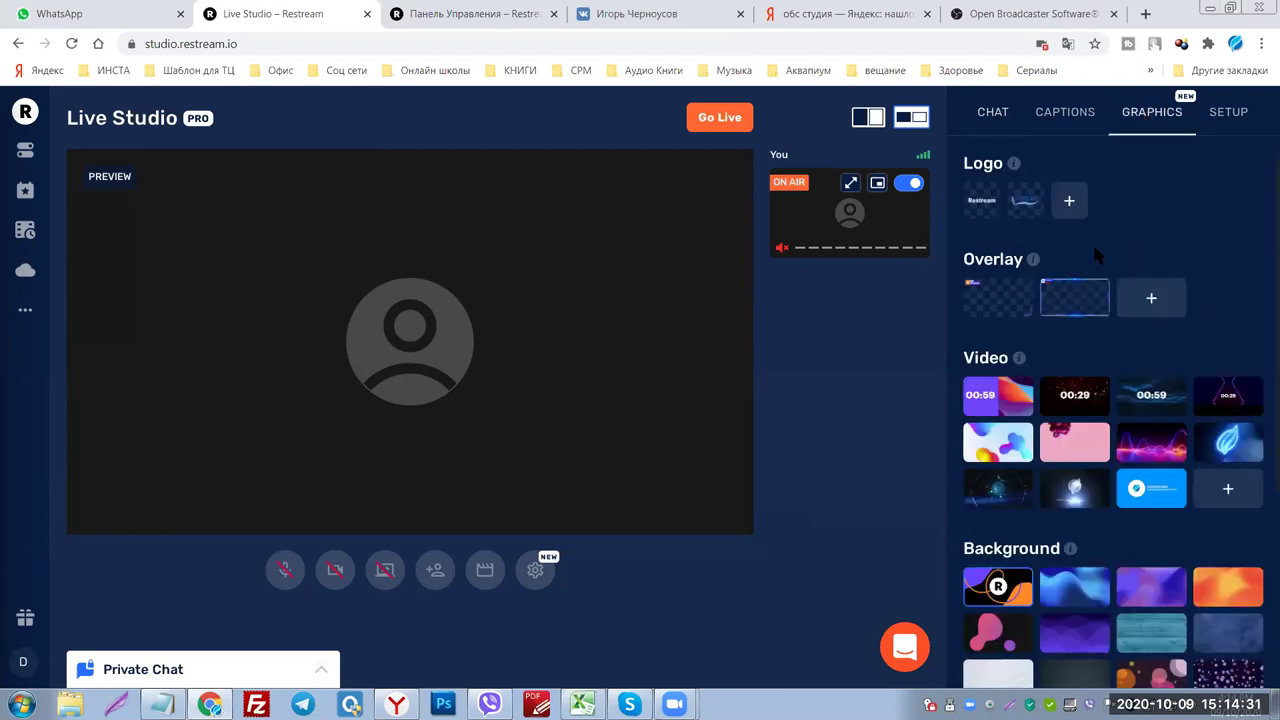
pyautogui.click(1025, 205)
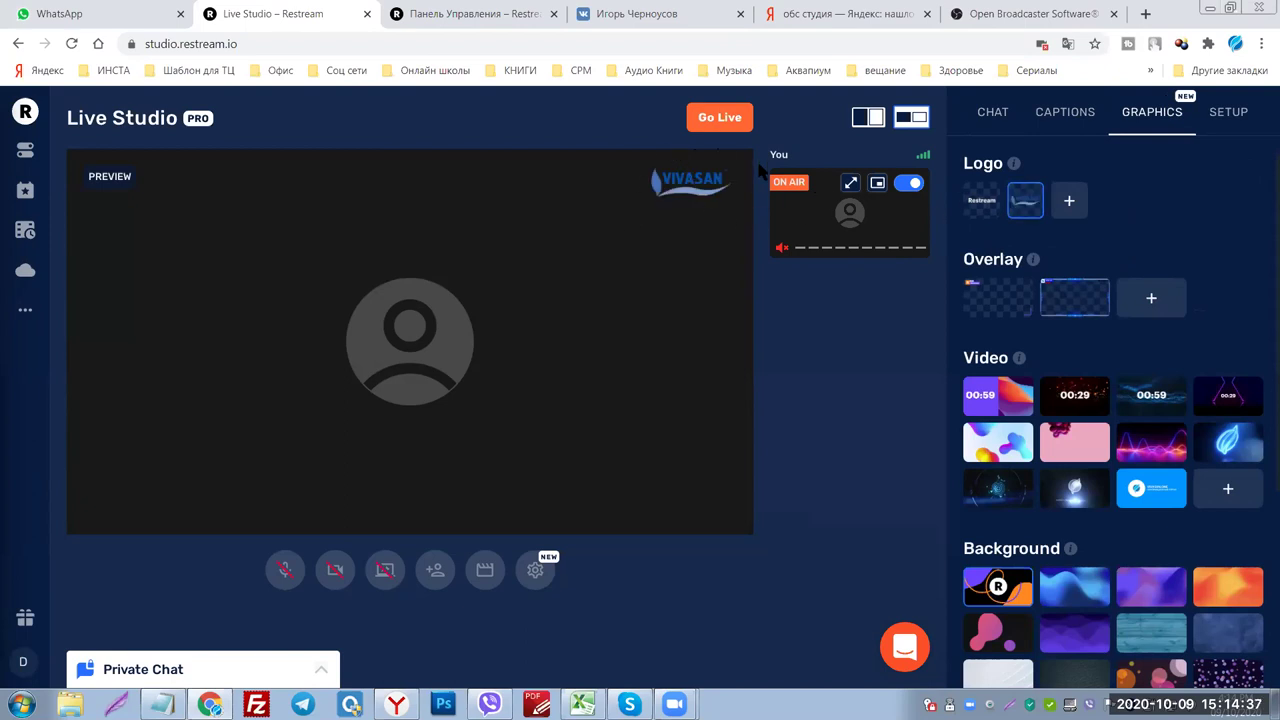
# Try the corner-accent overlay on the stream preview, then replace it with the glowing blue LIVE frame overlay.
pyautogui.click(990, 302)
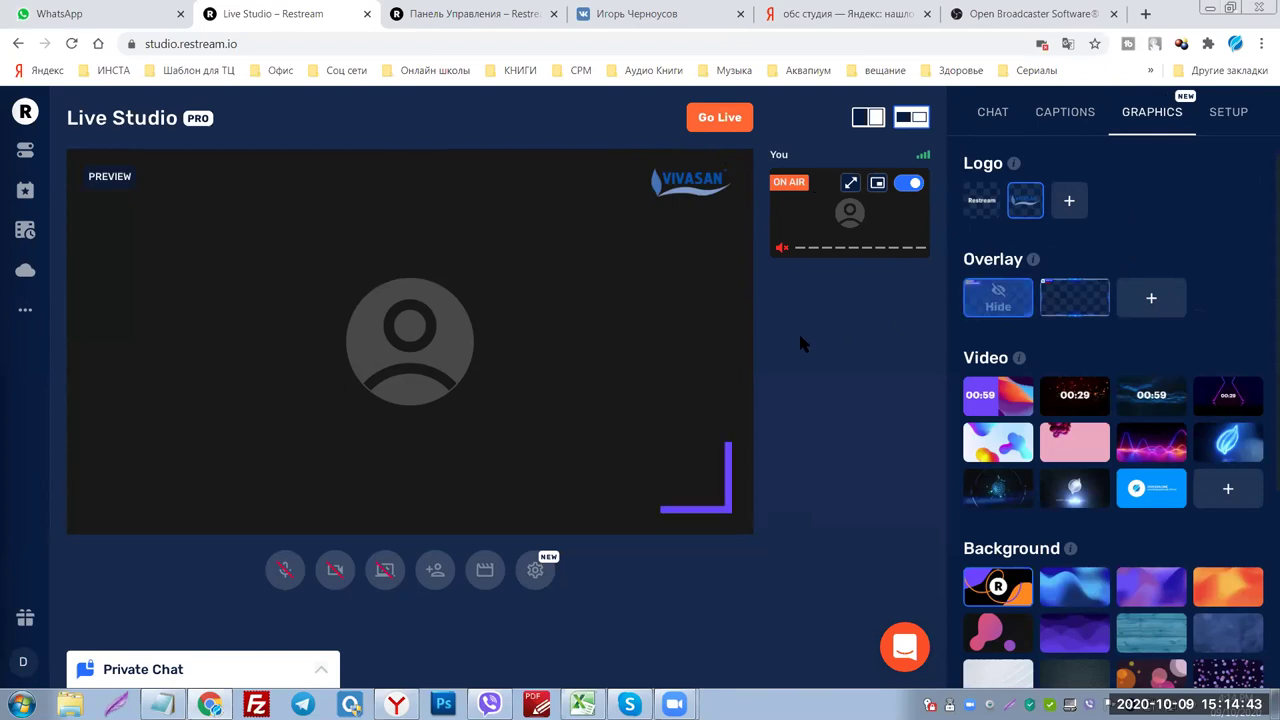
pyautogui.click(1073, 304)
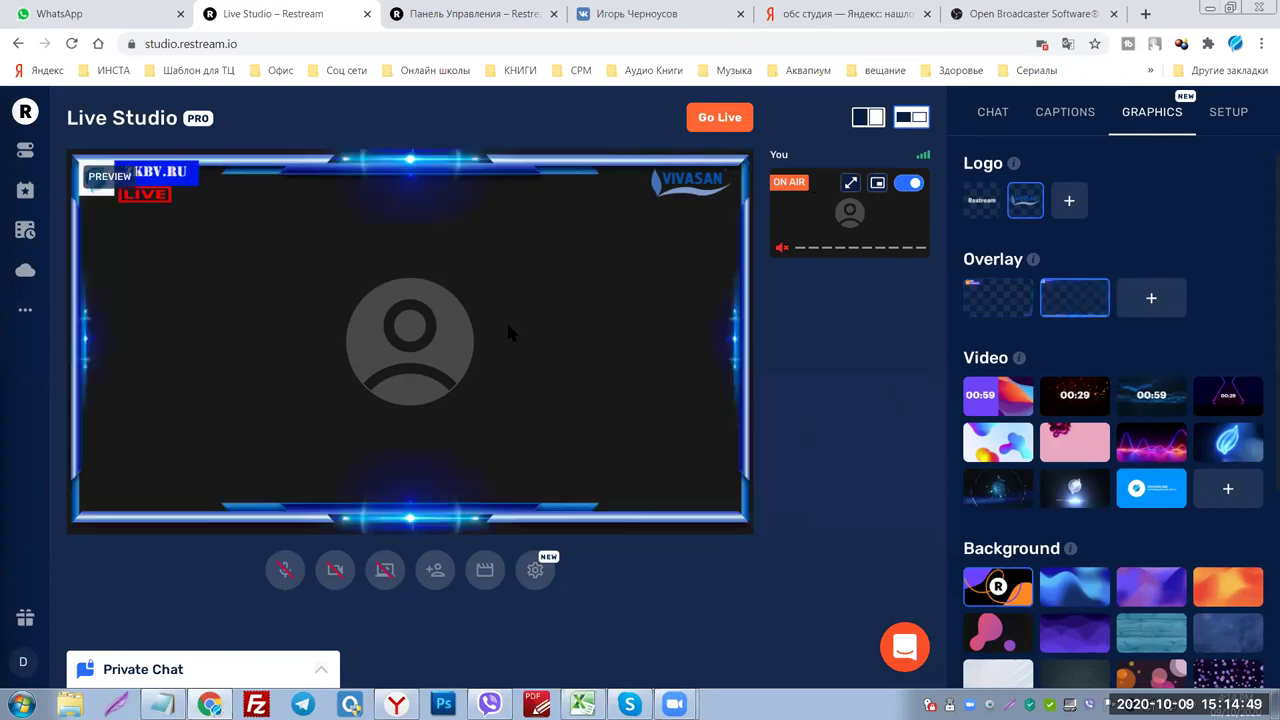
# Open the option for uploading another overlay, then play the 00:29 countdown video on the stream.
pyautogui.click(1155, 298)
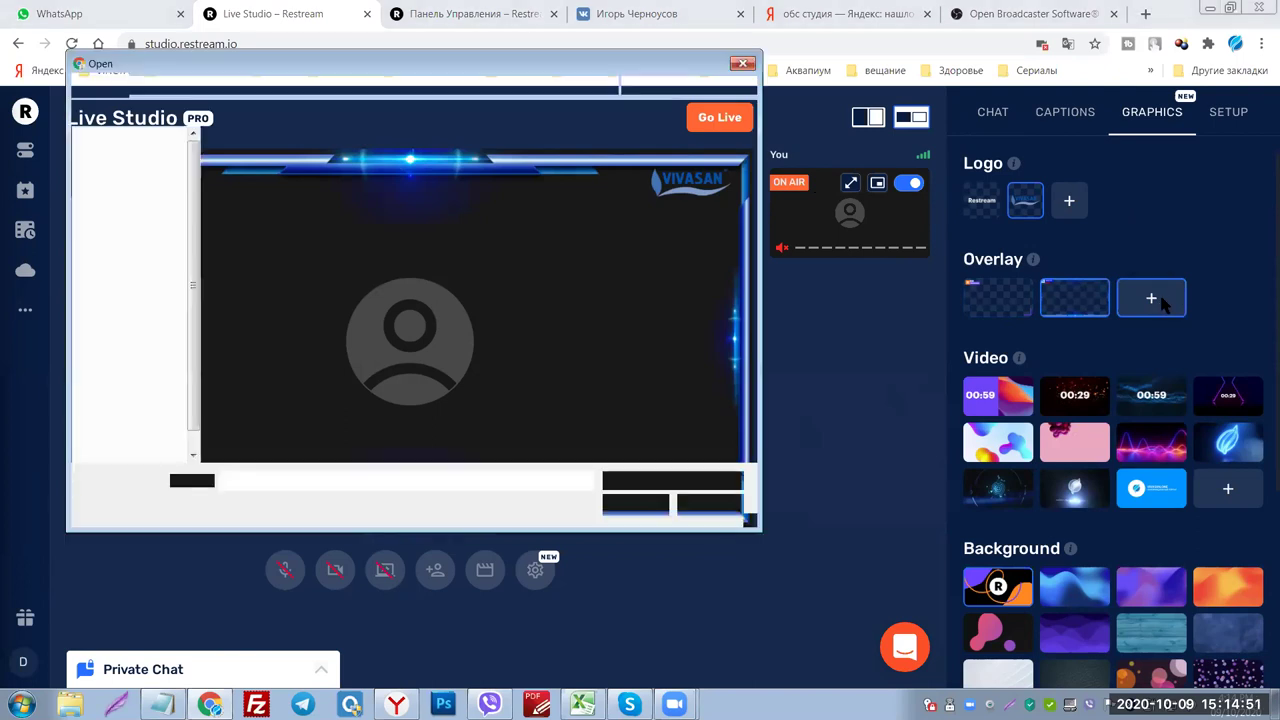
pyautogui.doubleClick(597, 322)
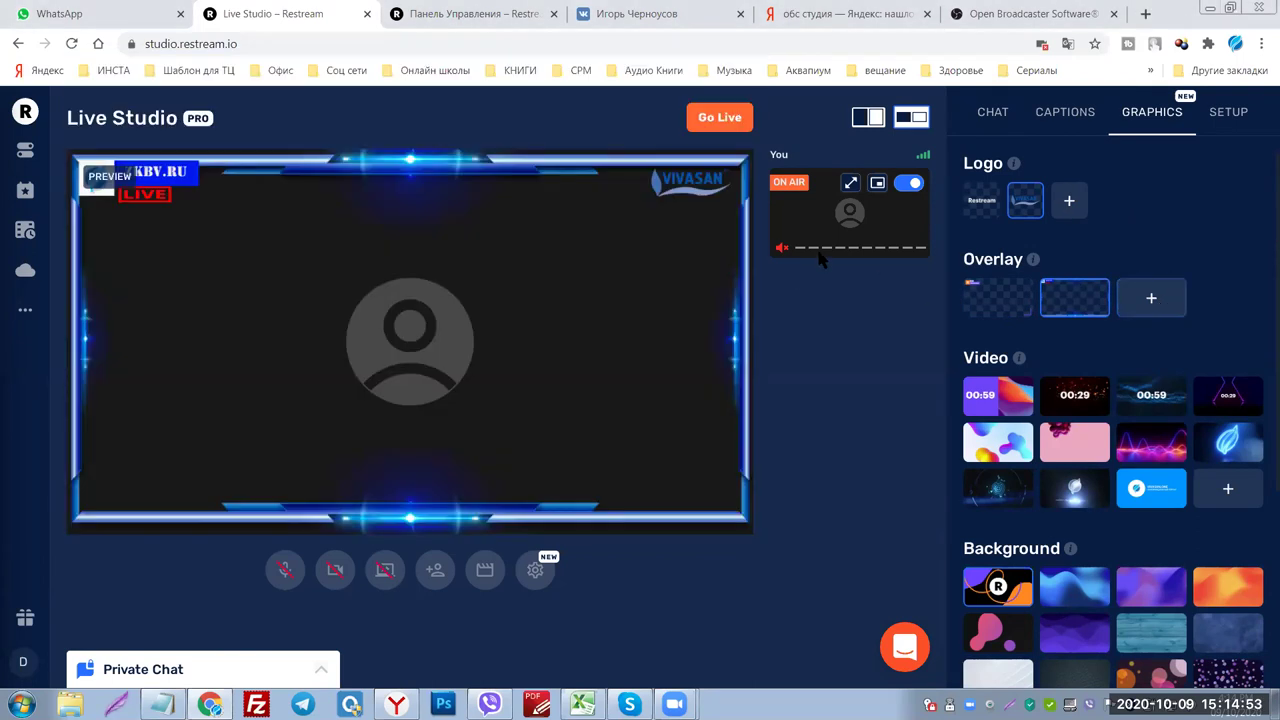
pyautogui.scroll(-1, 1255, 348)
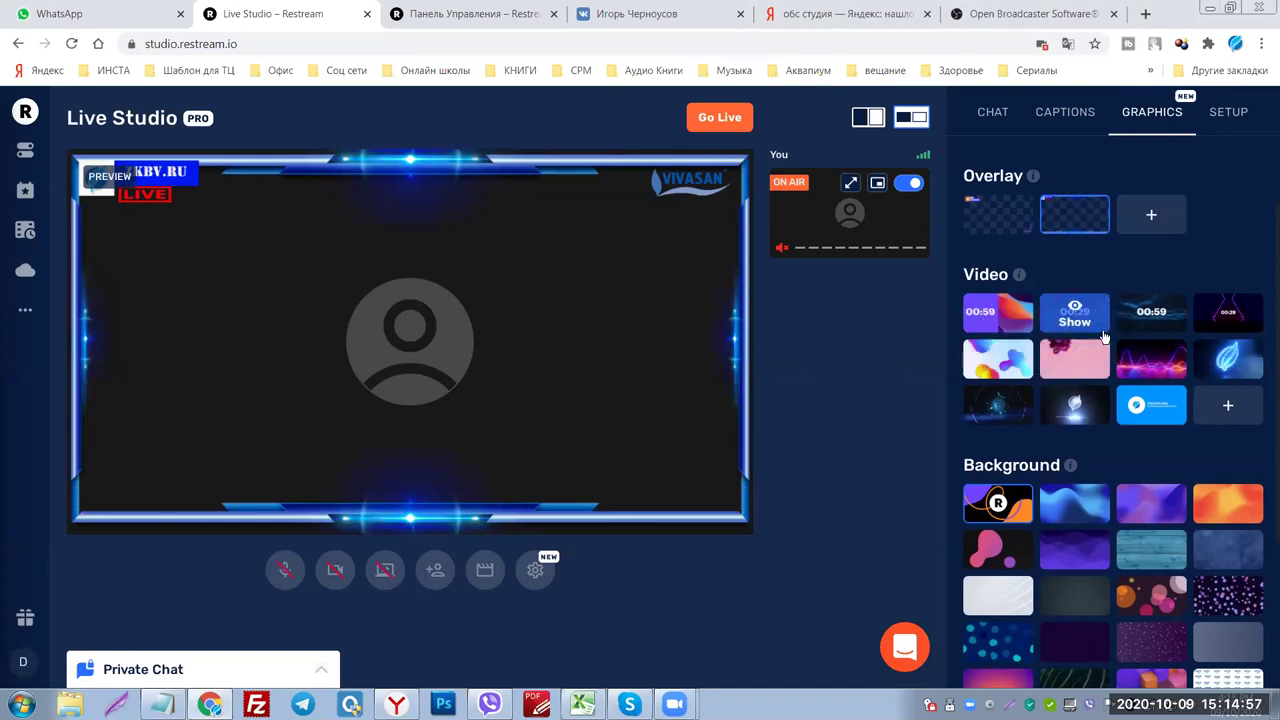
pyautogui.moveTo(1124, 500)
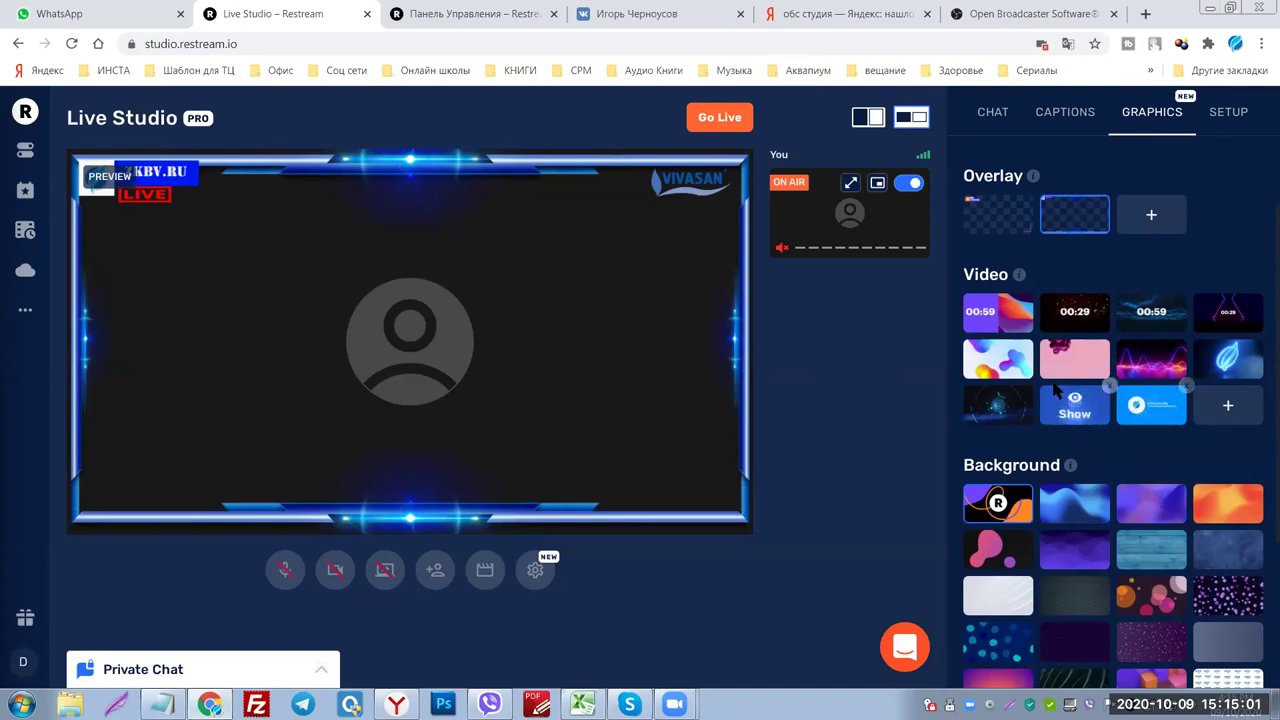
pyautogui.moveTo(1084, 320)
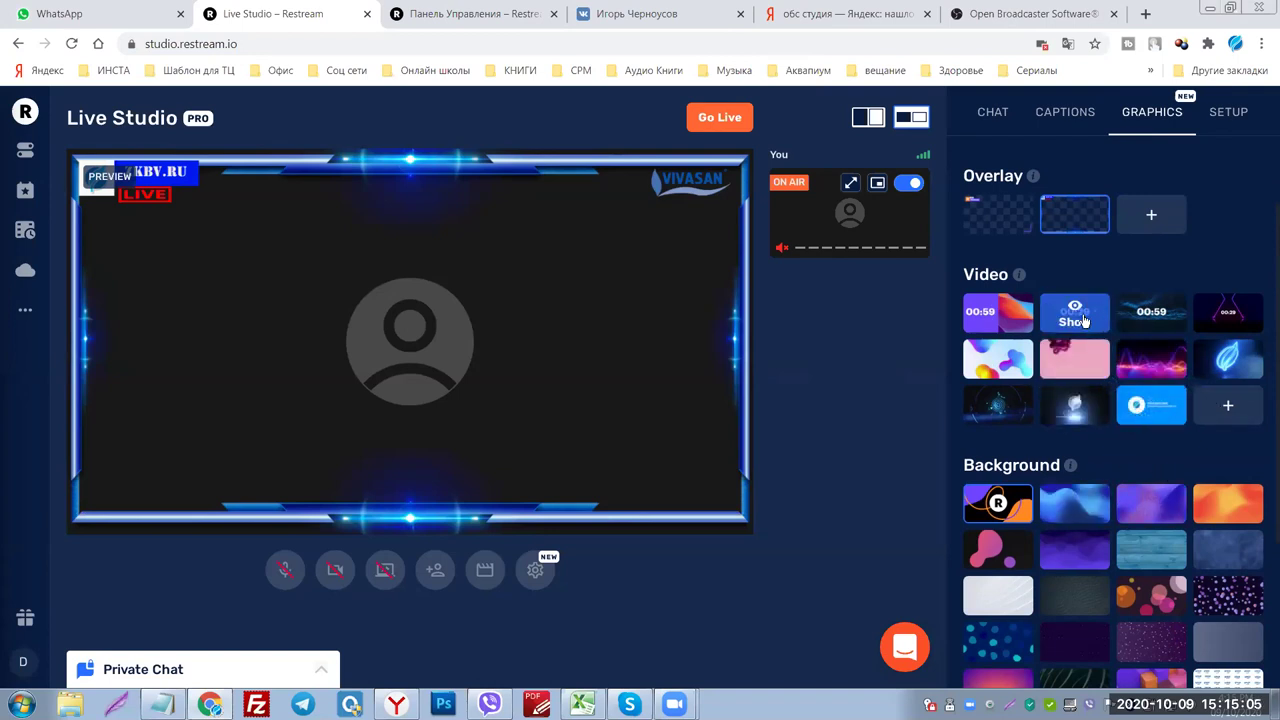
pyautogui.click(1084, 320)
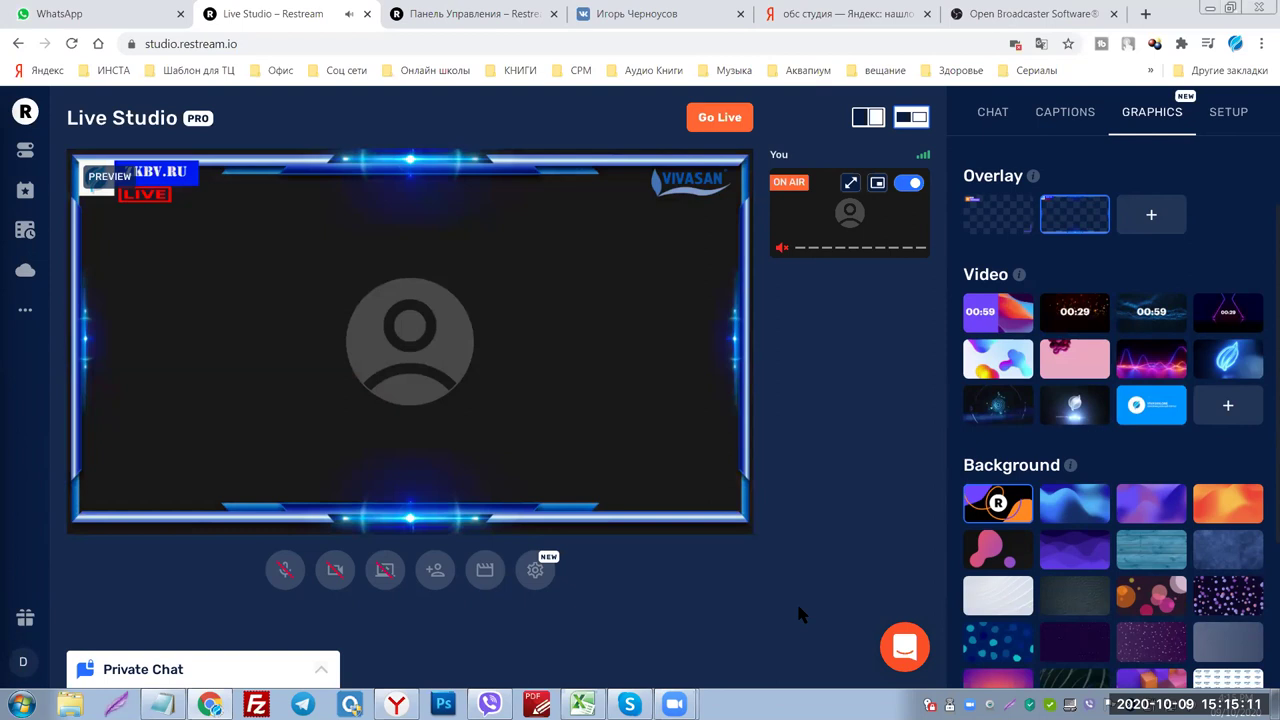
pyautogui.click(1080, 512)
# Look at the guest invitation link, then review the stream's title, description and destination settings.
pyautogui.click(434, 572)
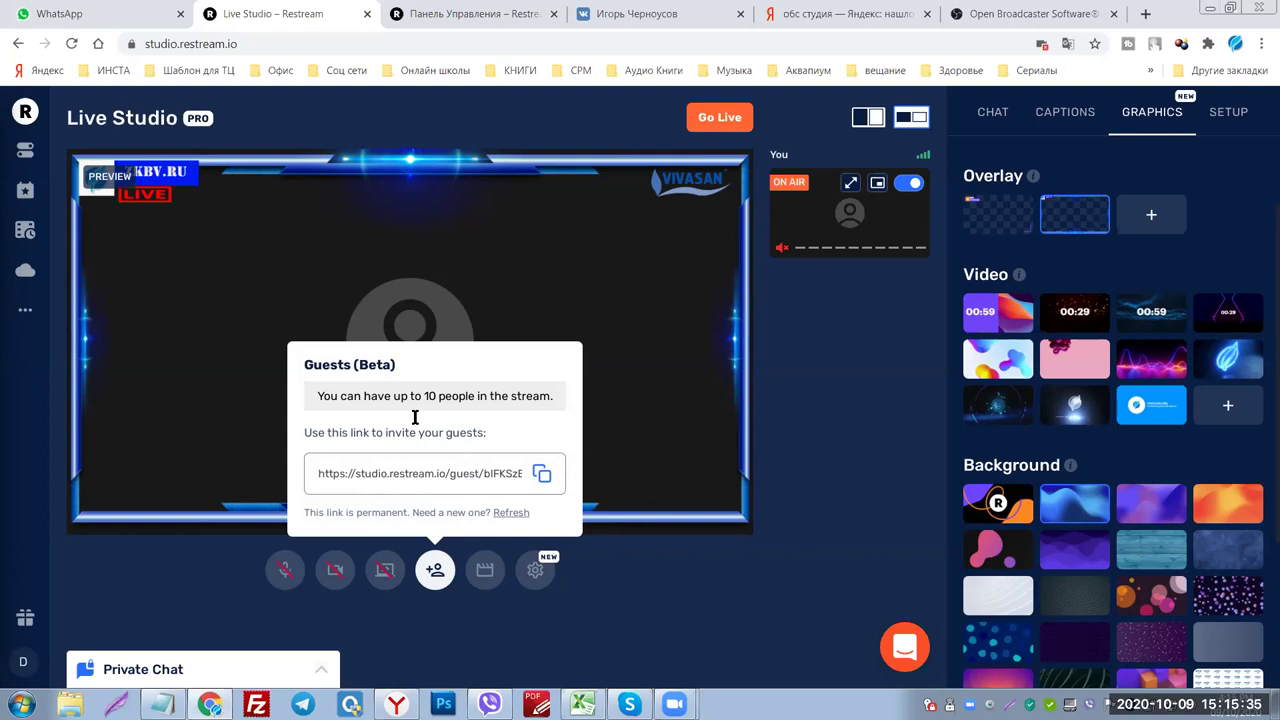
pyautogui.click(699, 466)
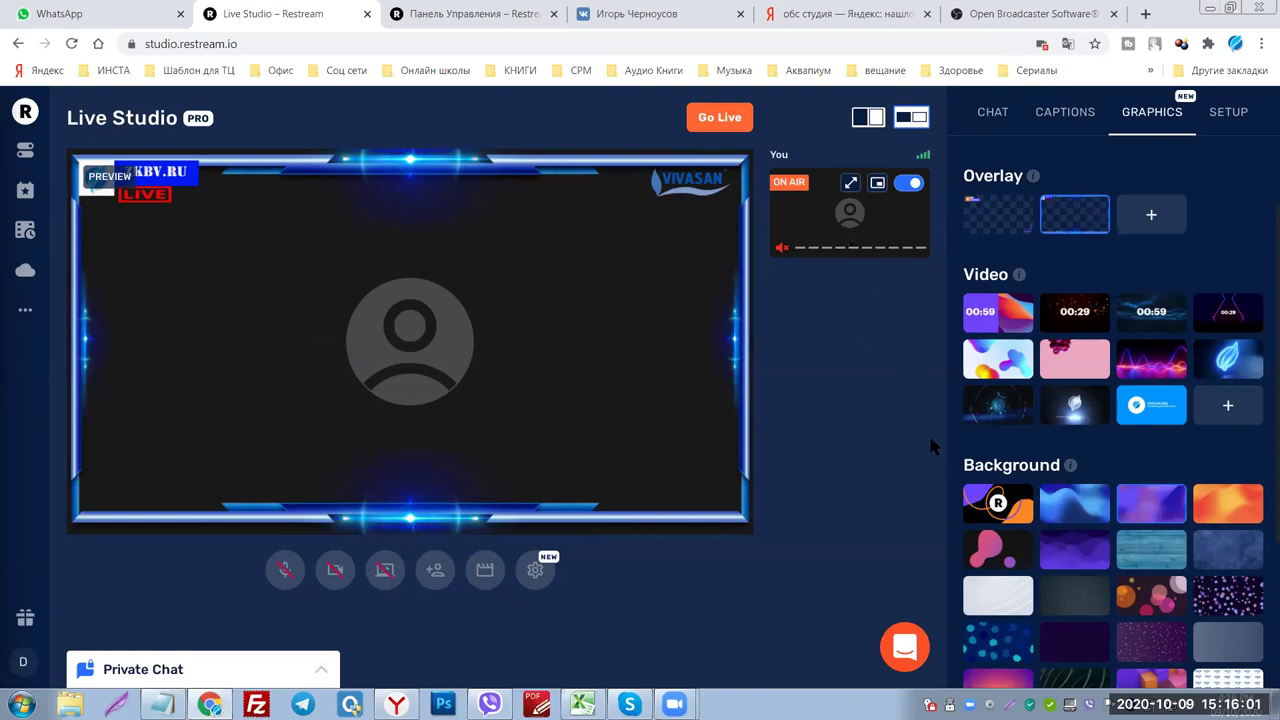
pyautogui.click(1232, 119)
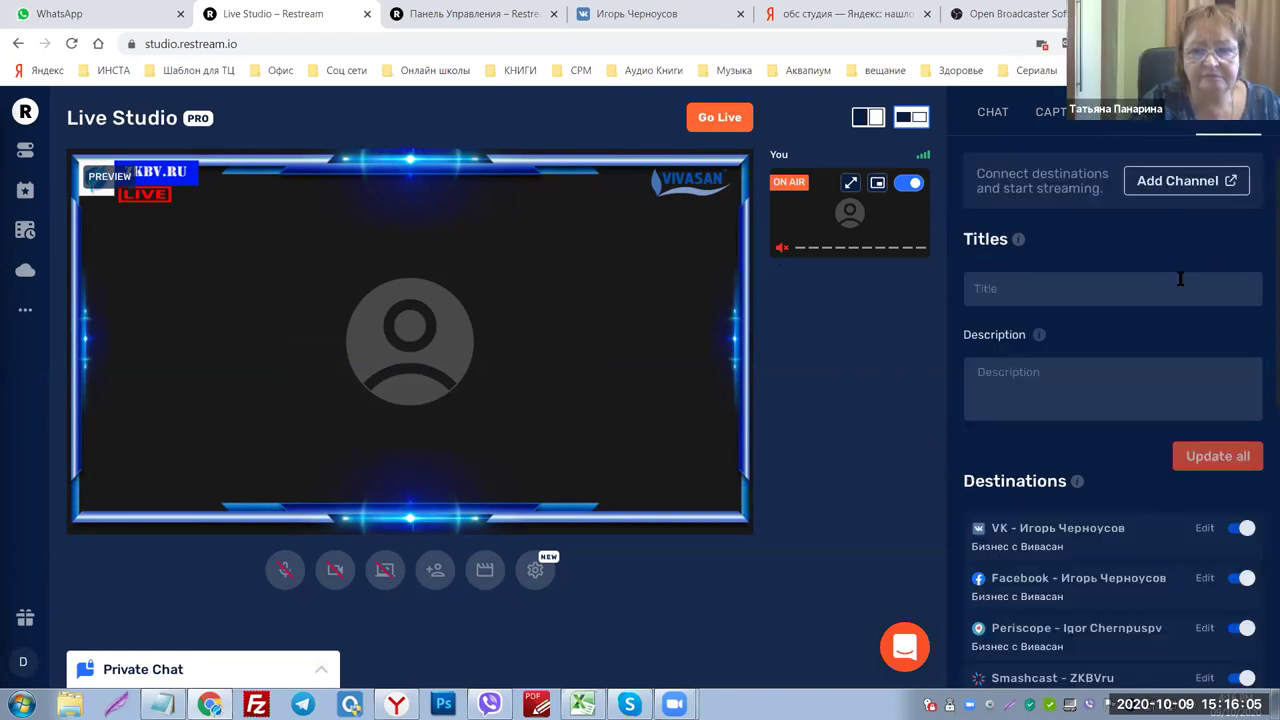
pyautogui.scroll(-1, 1133, 296)
pyautogui.scroll(1, 1150, 319)
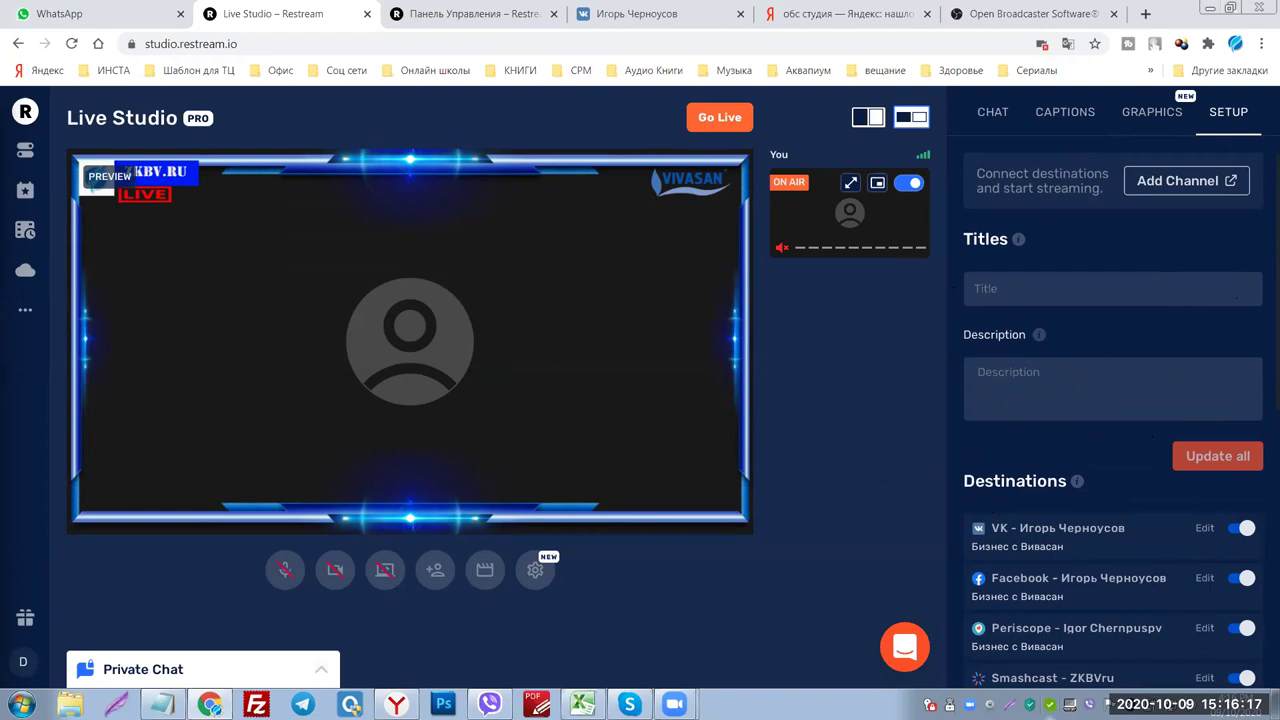
# Copy «Еще раз про любовь и заботу о всей семье в разгар все возможны хвирусов» from Skype's VivaStars chat into the stream title.
pyautogui.hotkey('alt', 'Tab')
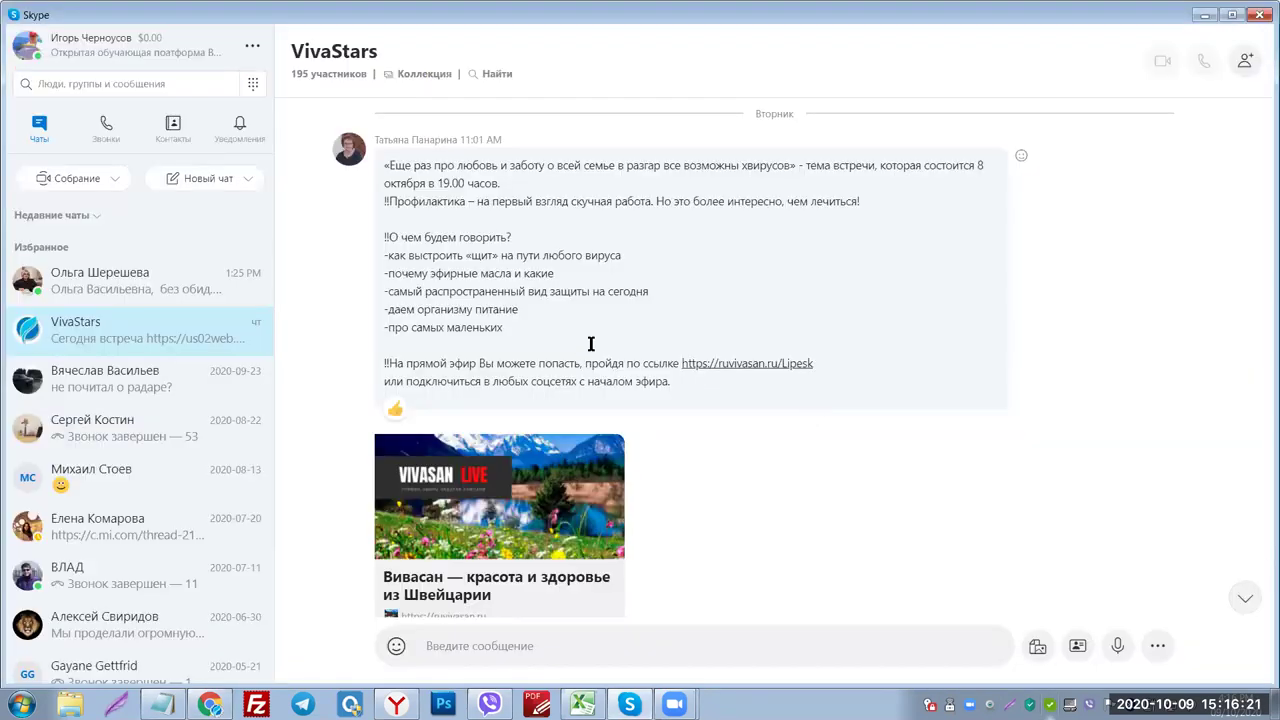
pyautogui.moveTo(388, 165); pyautogui.dragTo(766, 167)
pyautogui.rightClick(803, 187)
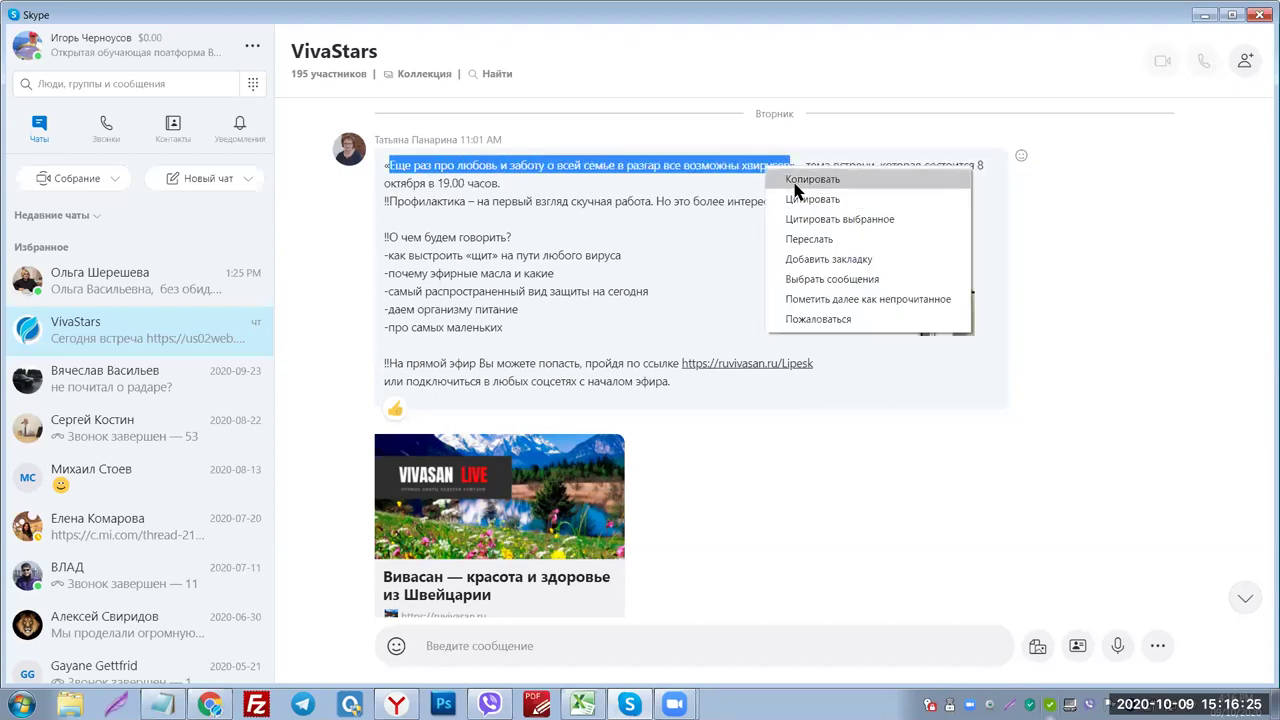
pyautogui.click(812, 196)
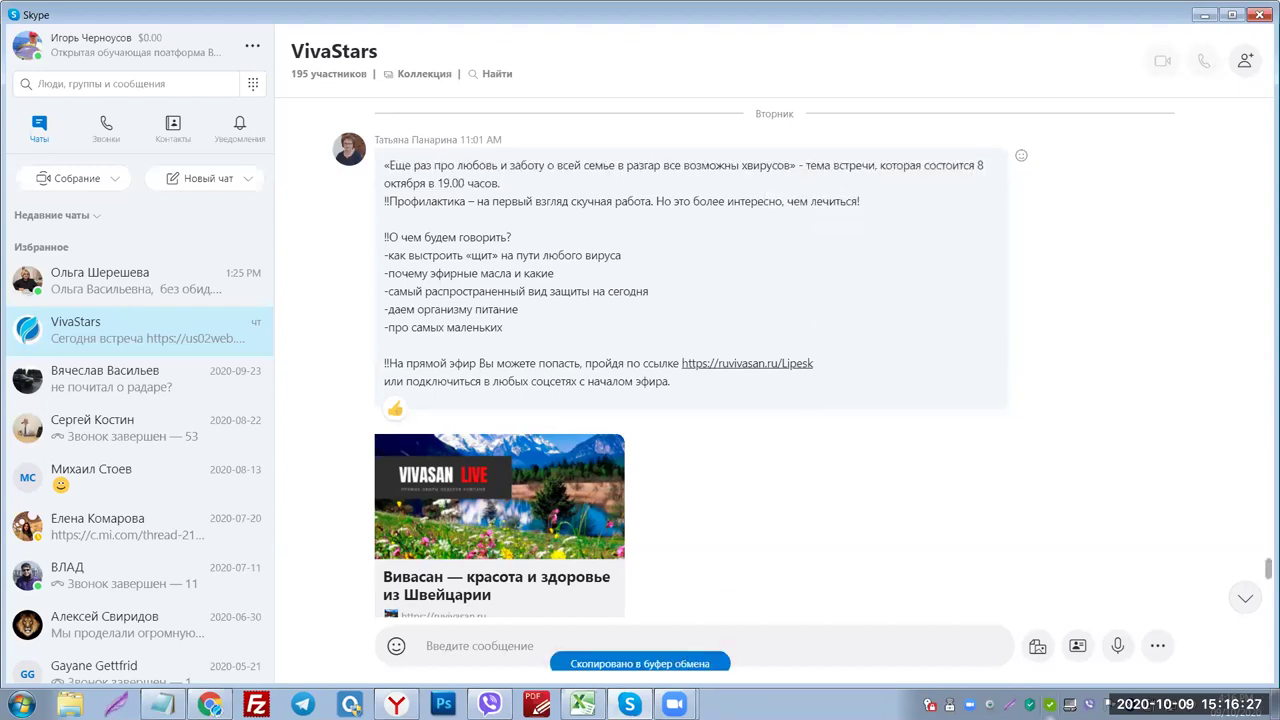
pyautogui.click(226, 700)
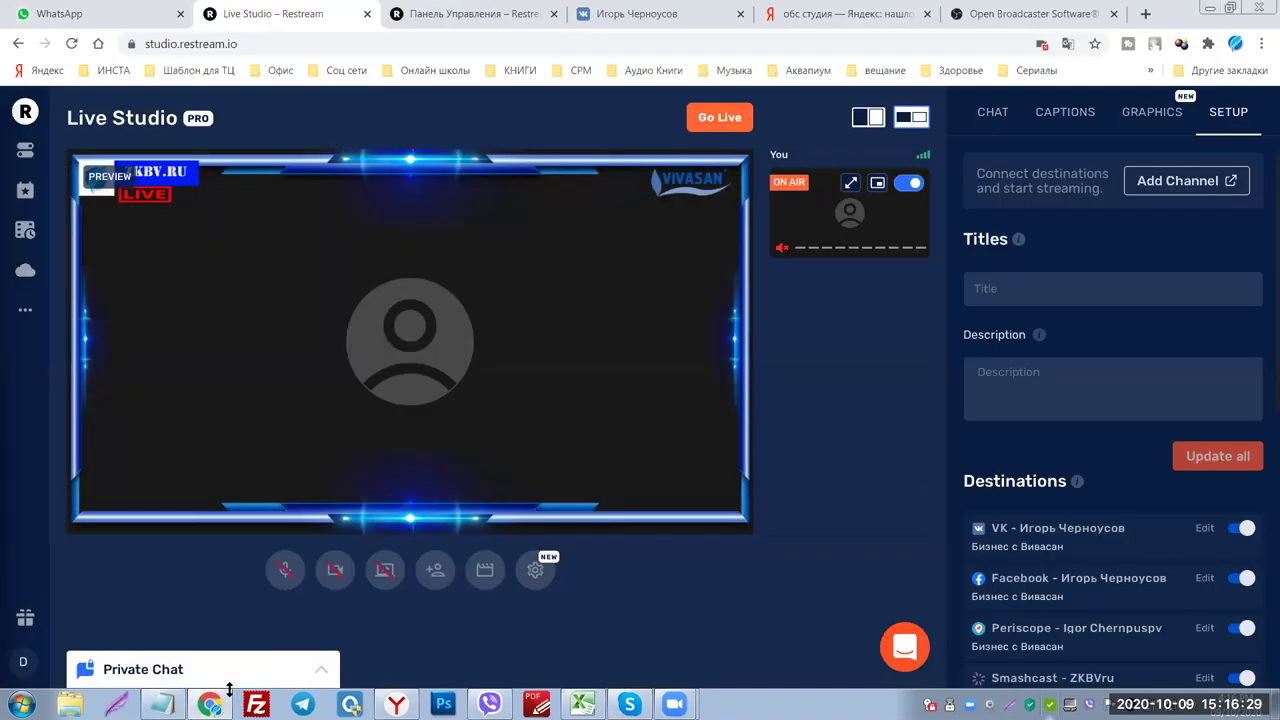
pyautogui.rightClick(988, 285)
pyautogui.click(1055, 381)
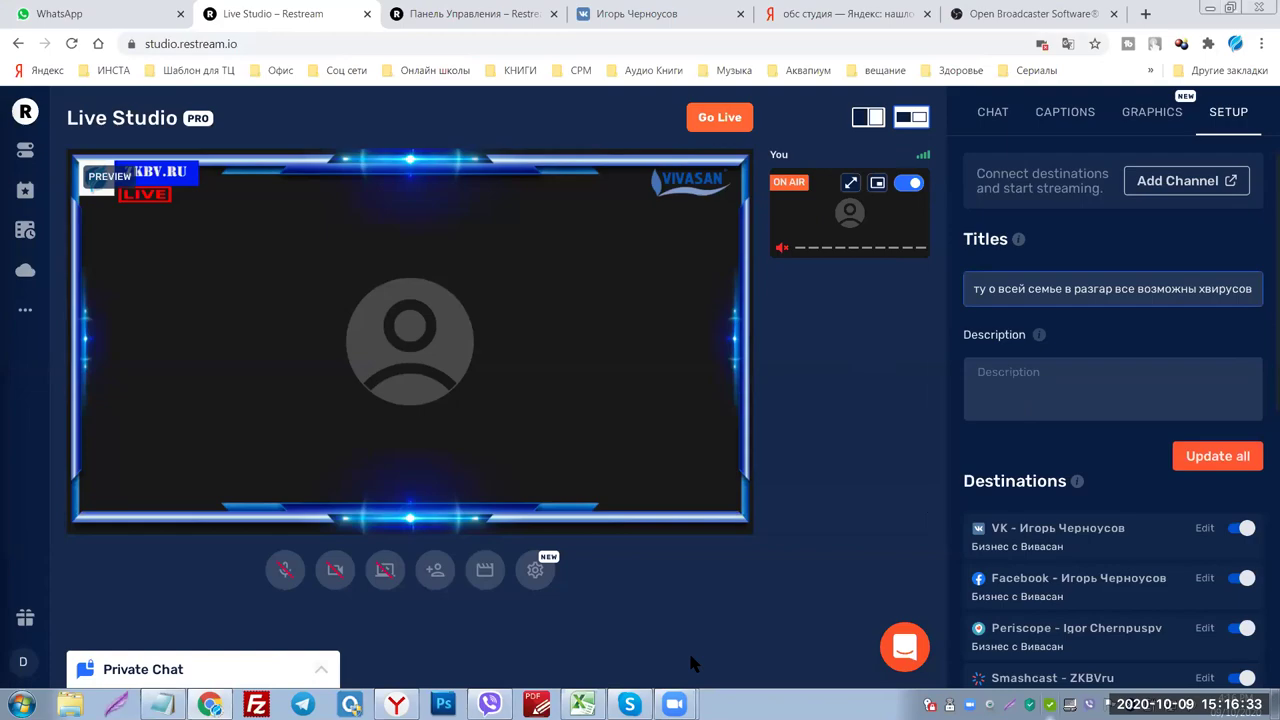
# Copy the announcement text from «Профилактика» through «началом эфира» in Skype's VivaStars chat into the stream description.
pyautogui.hotkey('alt', 'Tab')
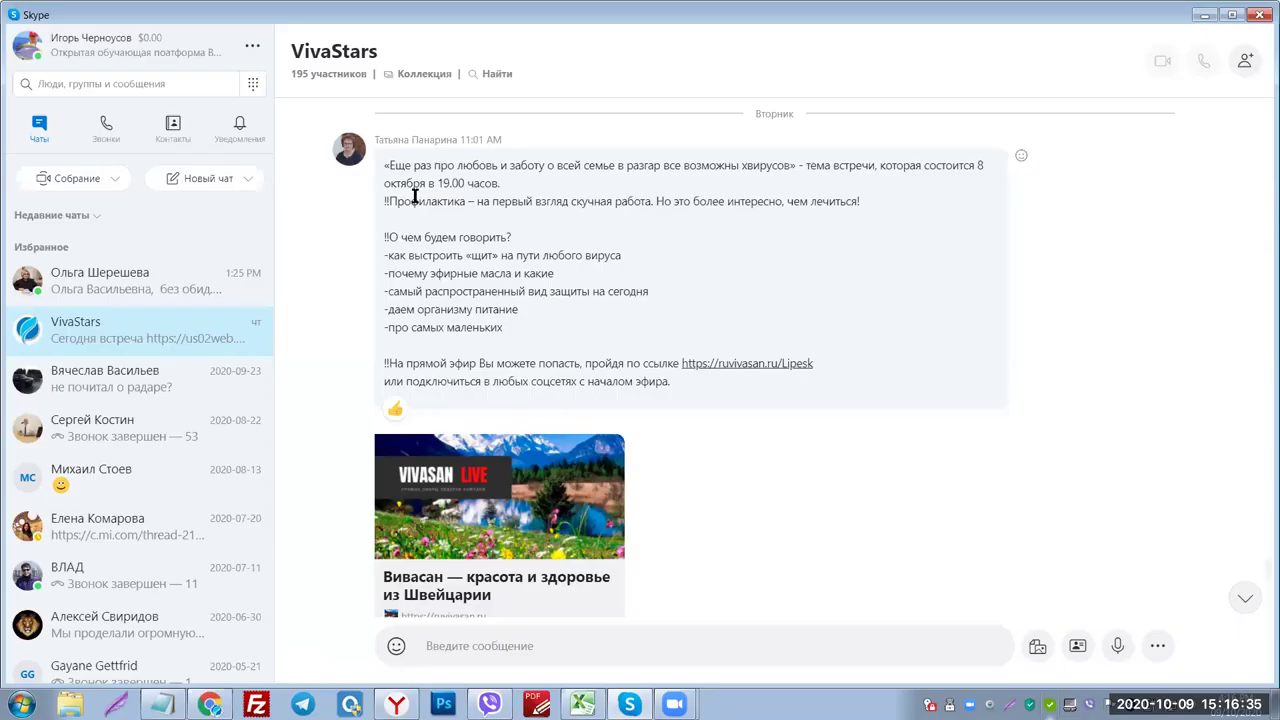
pyautogui.moveTo(389, 201); pyautogui.dragTo(665, 398)
pyautogui.rightClick(587, 368)
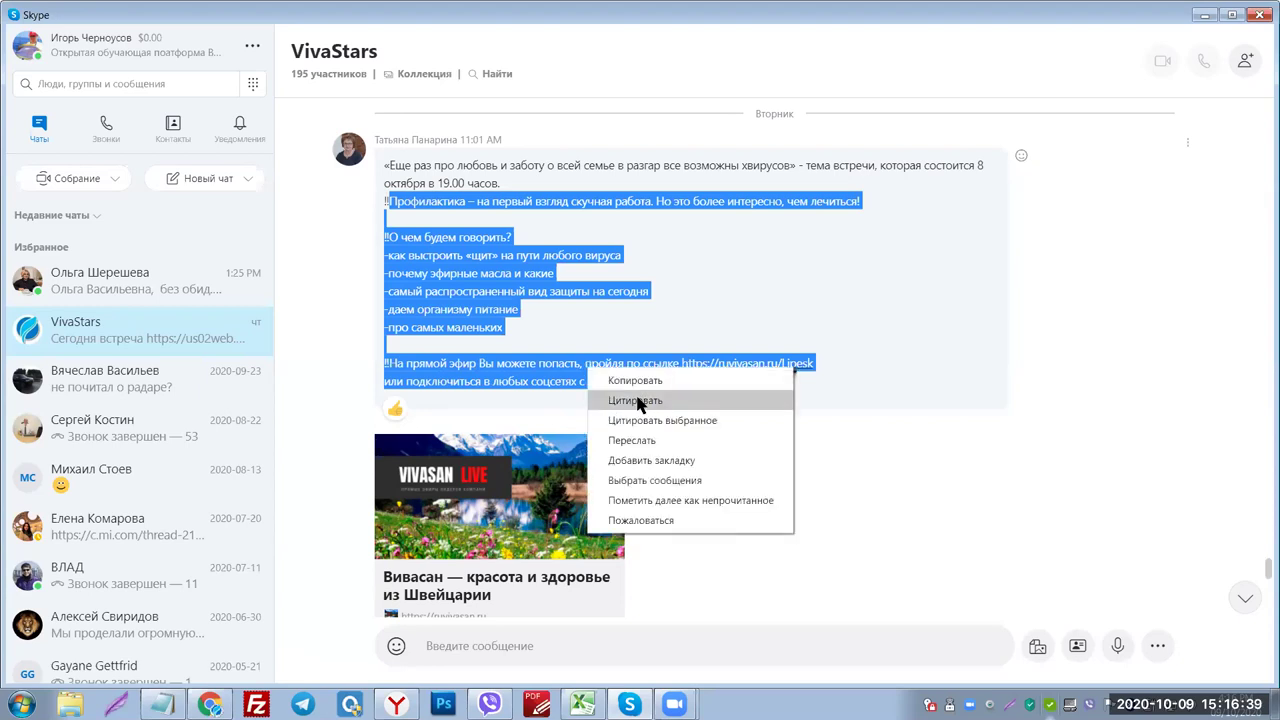
pyautogui.click(630, 382)
pyautogui.hotkey('alt', 'Tab')
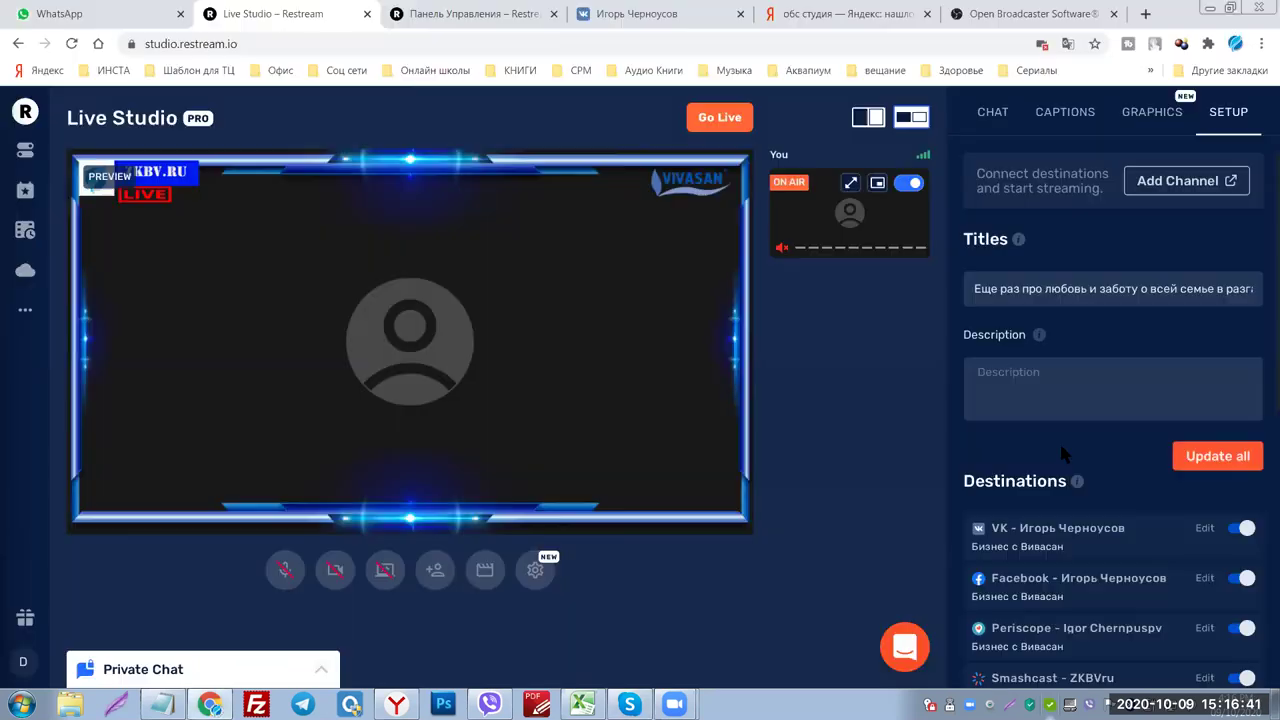
pyautogui.click(994, 372)
pyautogui.rightClick(994, 370)
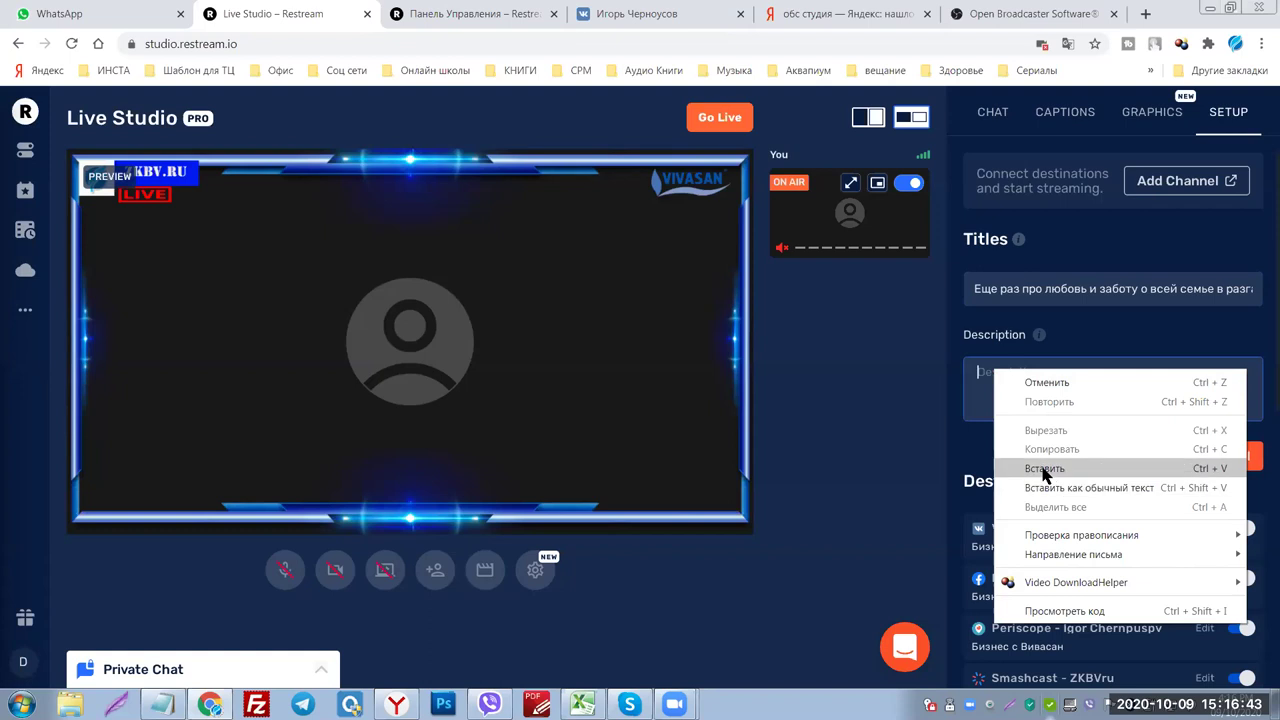
pyautogui.click(1046, 469)
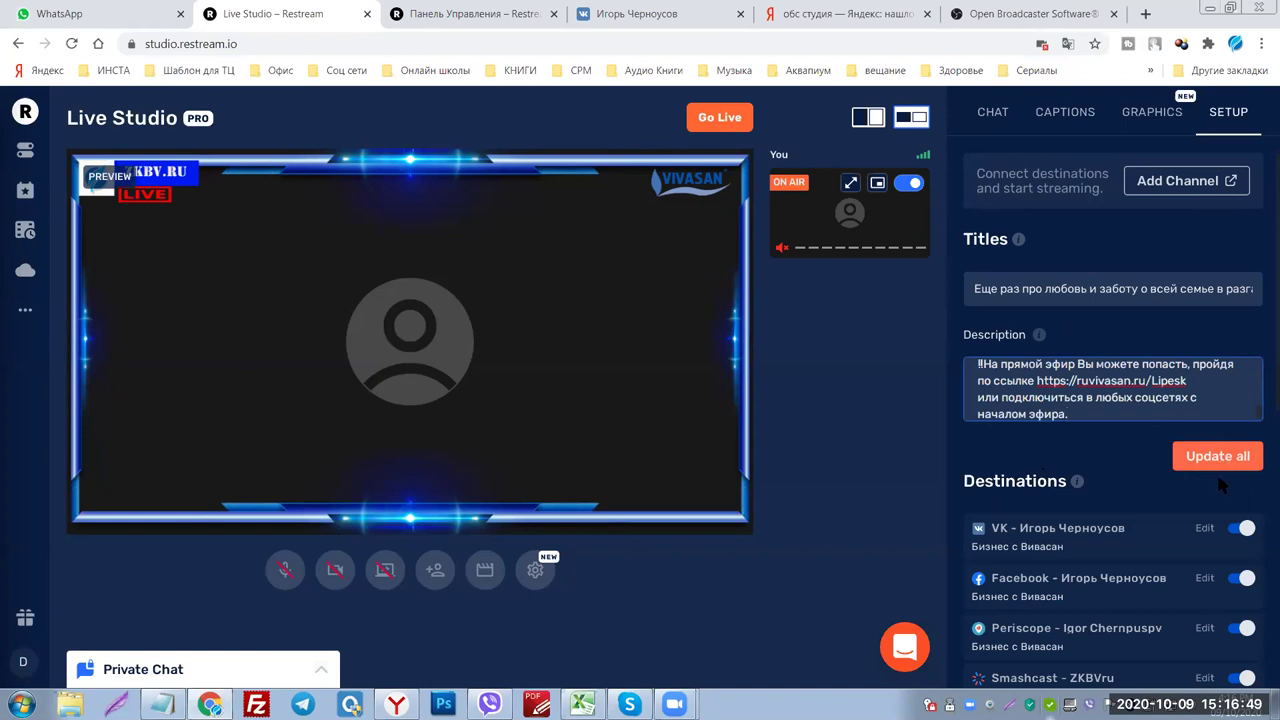
# Check the destination list and apply the new title and description to all channels.
pyautogui.scroll(-6, 1200, 485)
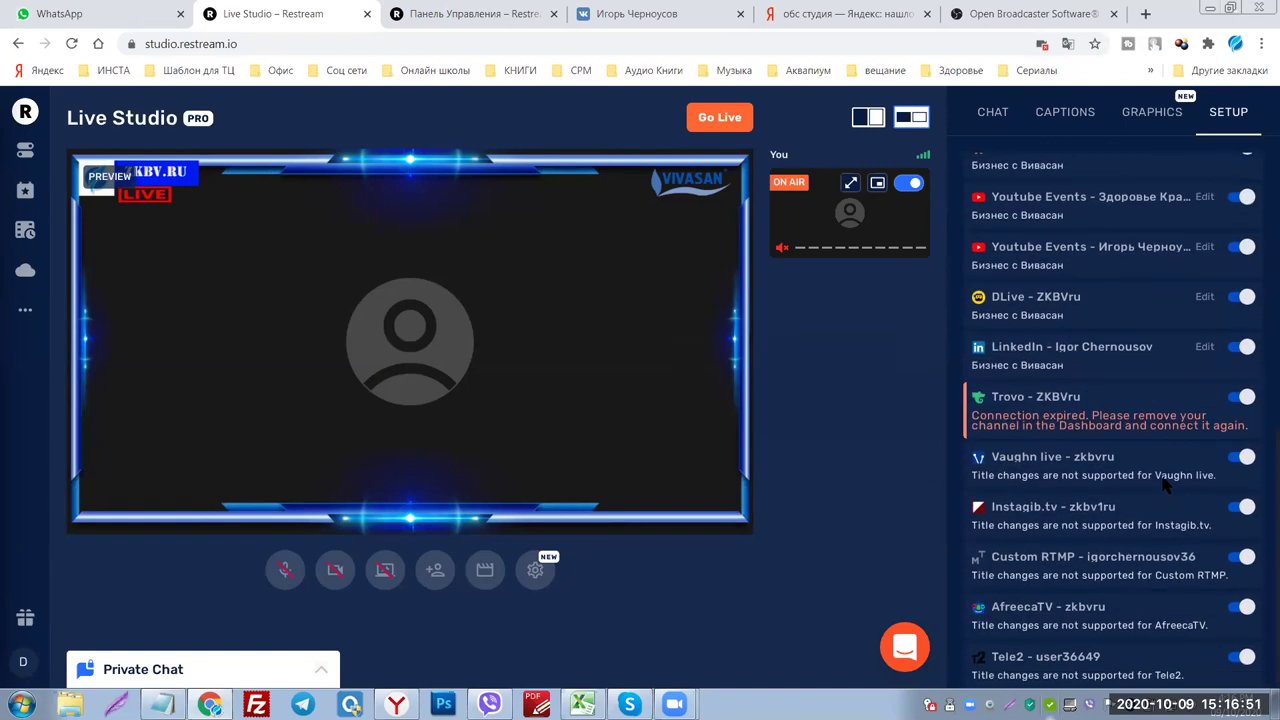
pyautogui.scroll(8, 1230, 395)
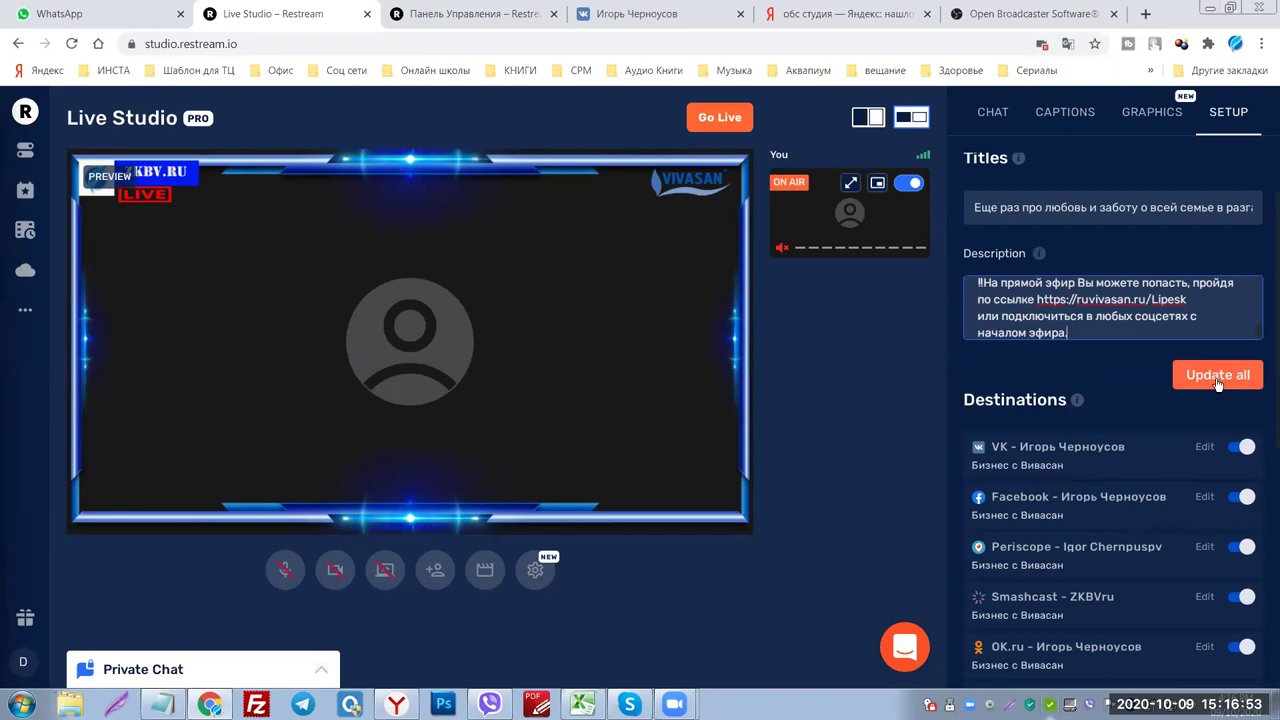
pyautogui.click(1217, 377)
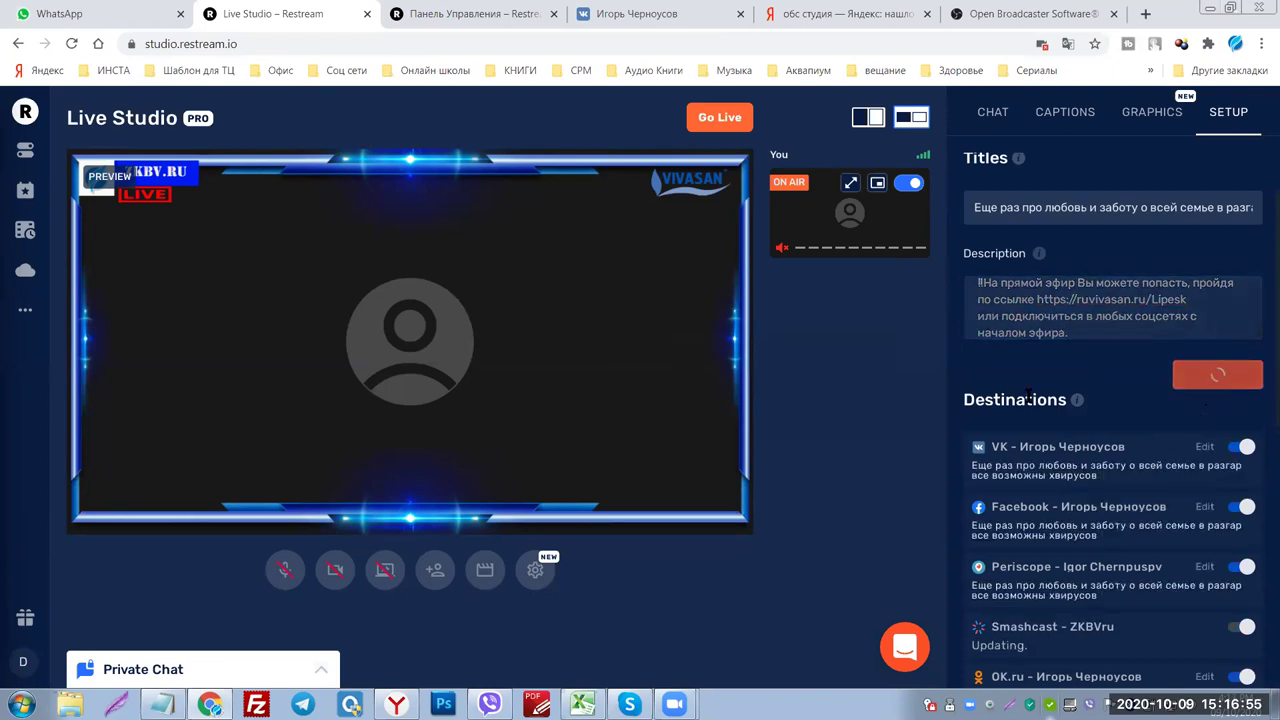
# Review the title update status of every streaming destination, along with the title and description fields.
pyautogui.scroll(1, 1120, 396)
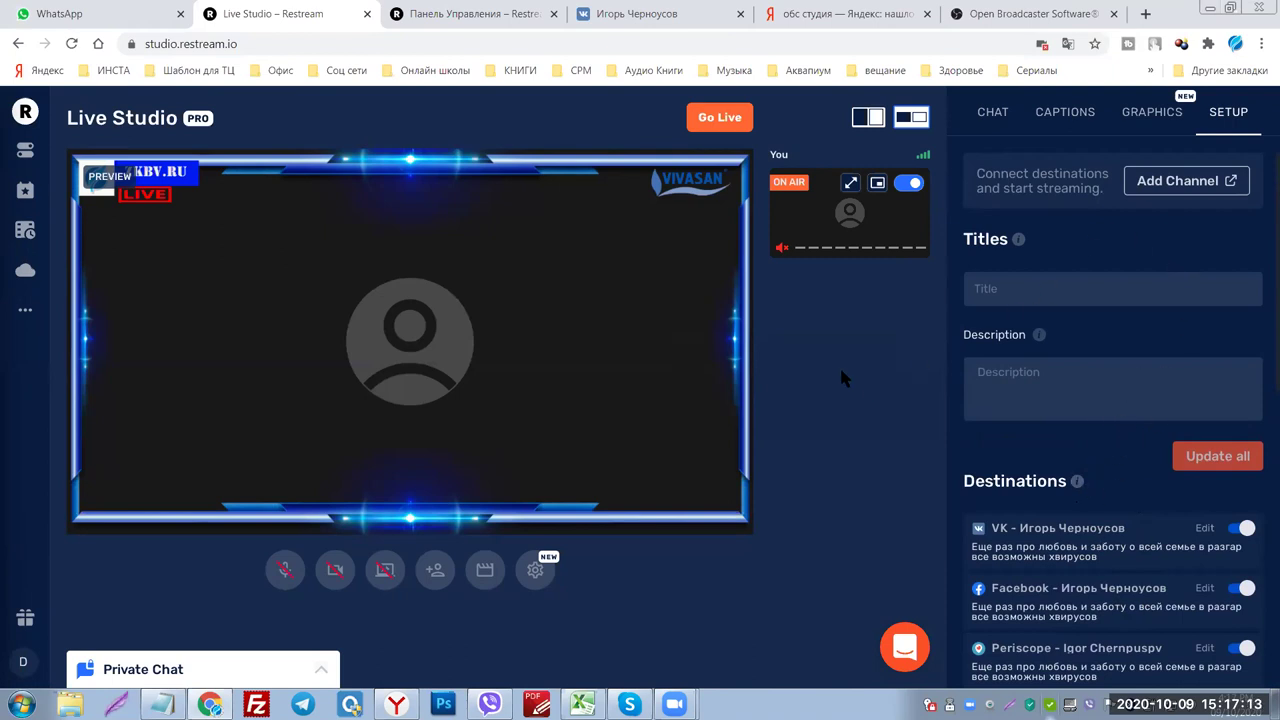
pyautogui.scroll(-8, 1077, 357)
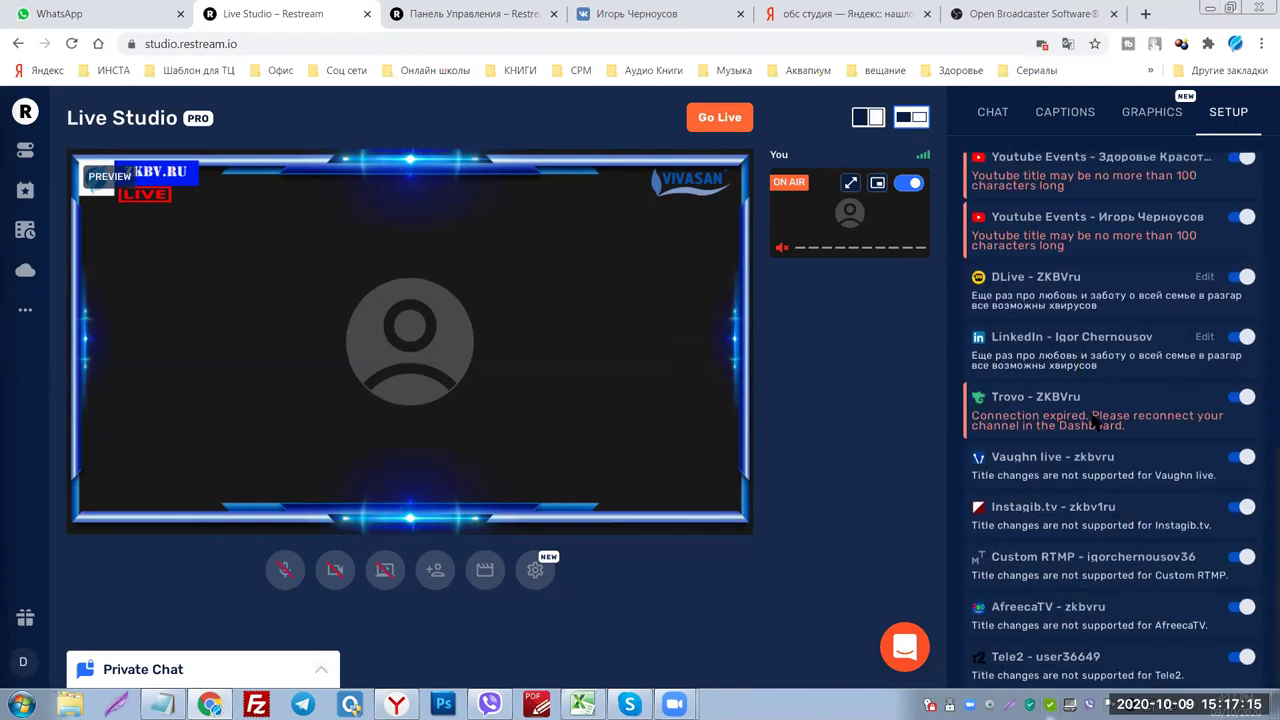
pyautogui.scroll(8, 1093, 423)
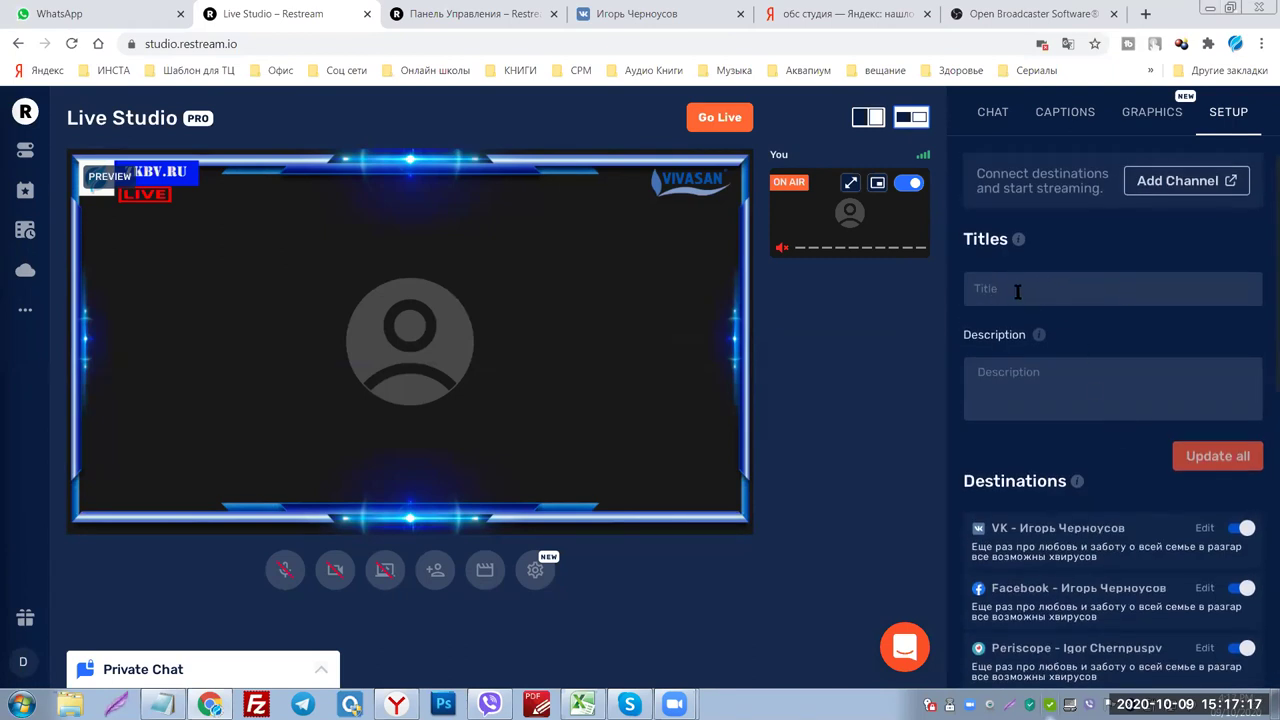
pyautogui.click(974, 287)
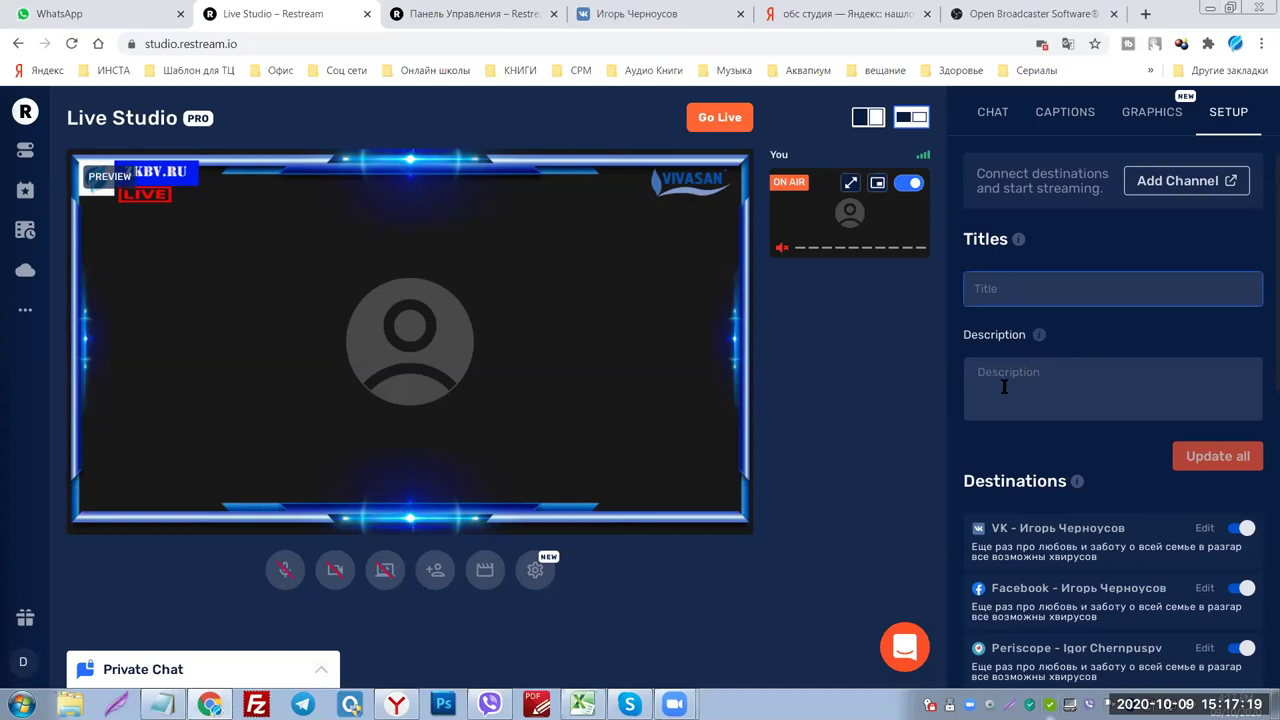
pyautogui.click(982, 373)
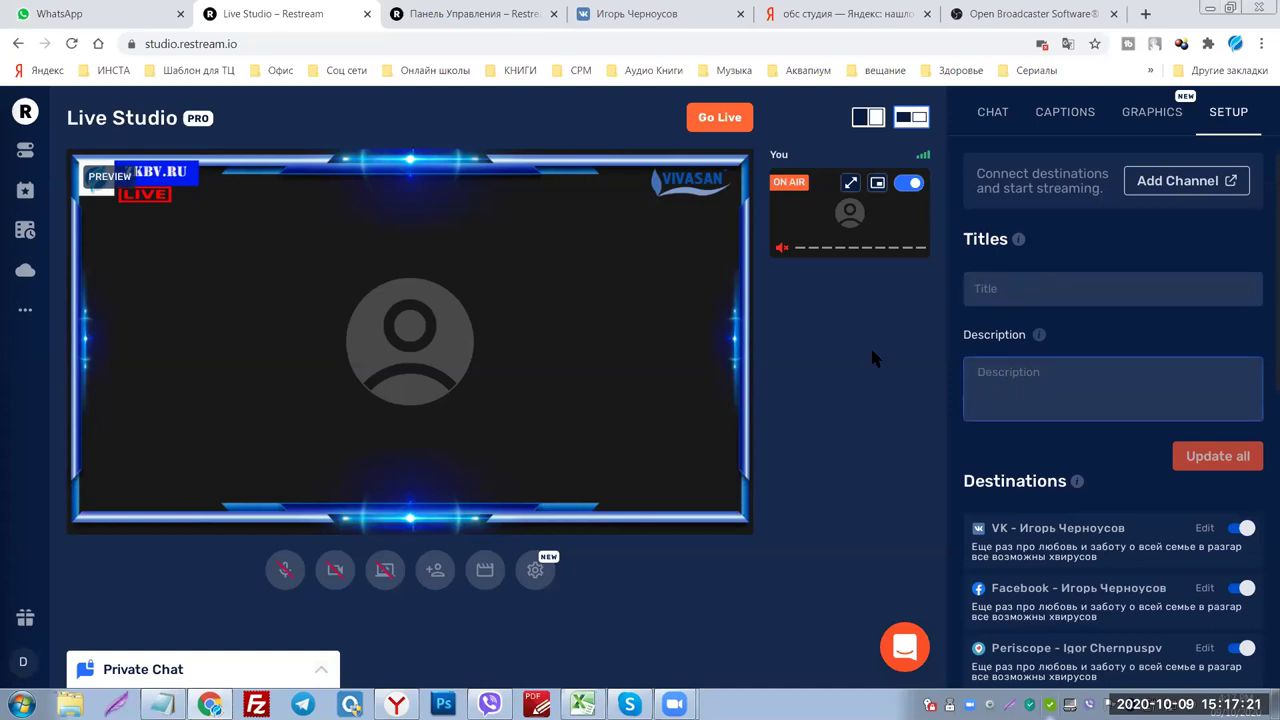
pyautogui.scroll(-2, 1110, 500)
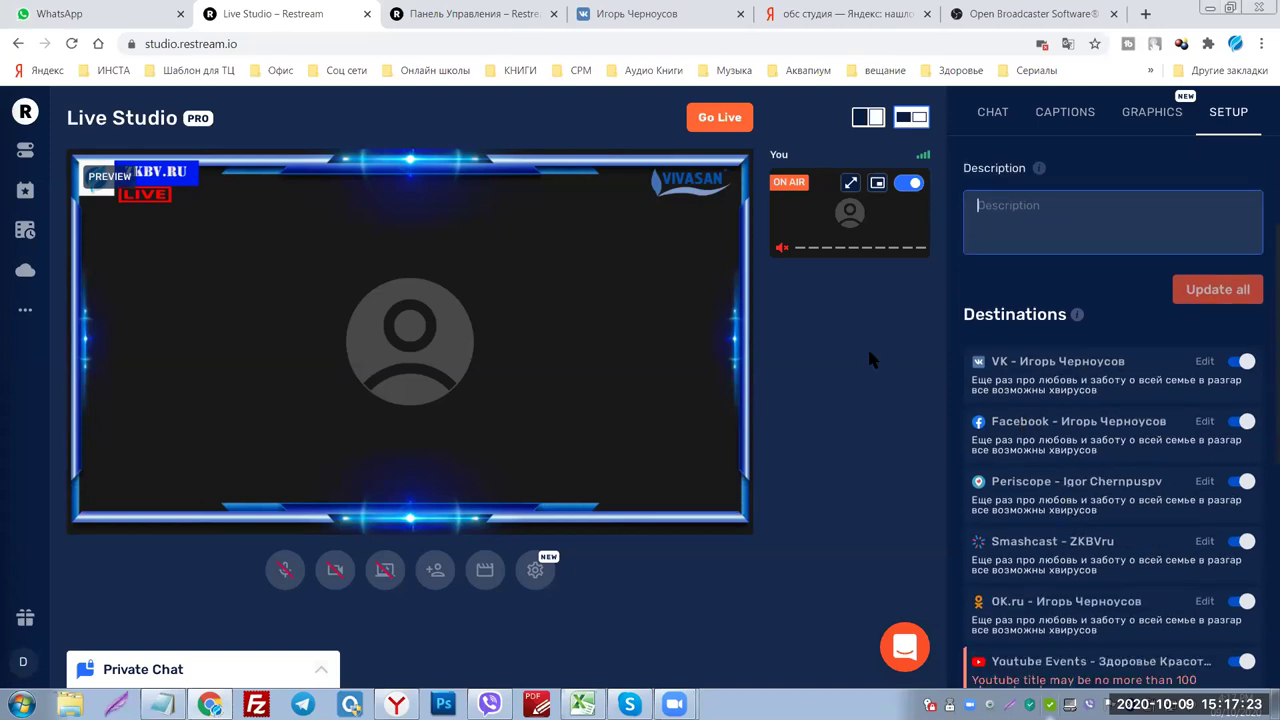
# Switch to the Restream dashboard and open the connected Facebook profile from the channel list.
pyautogui.hotkey('ctrl', 'Tab')
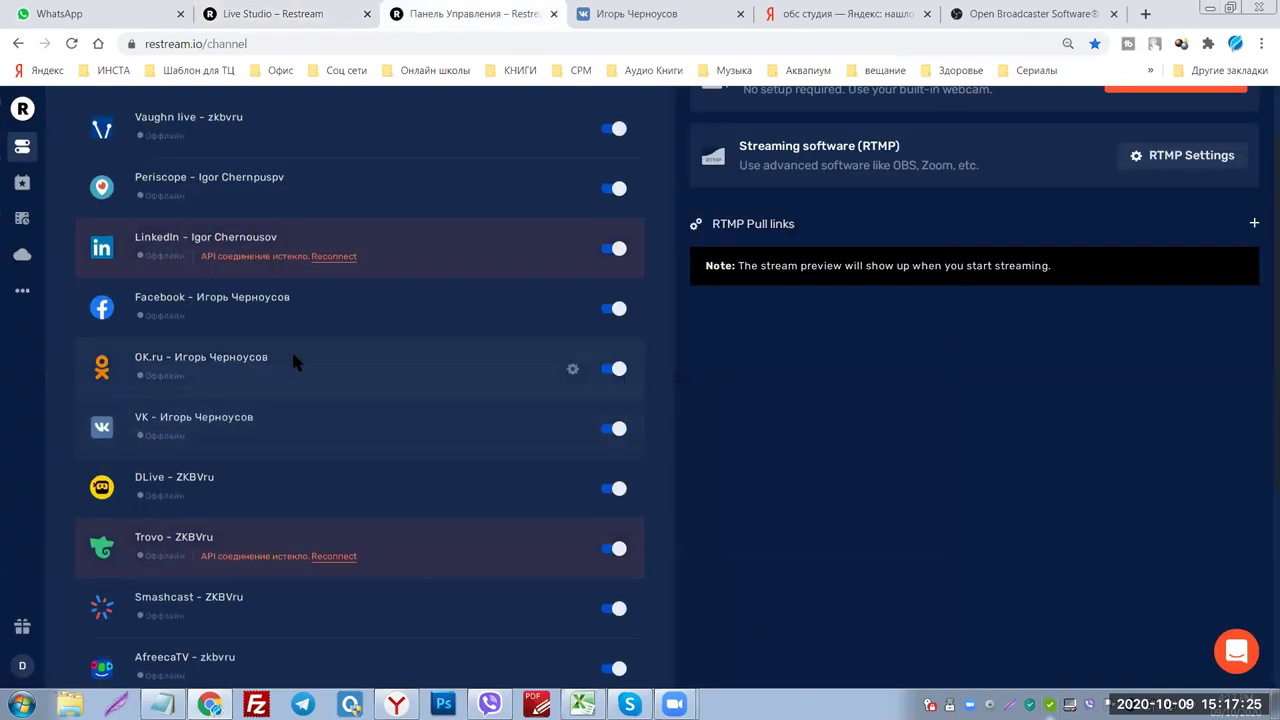
pyautogui.scroll(1, 280, 360)
pyautogui.click(166, 390)
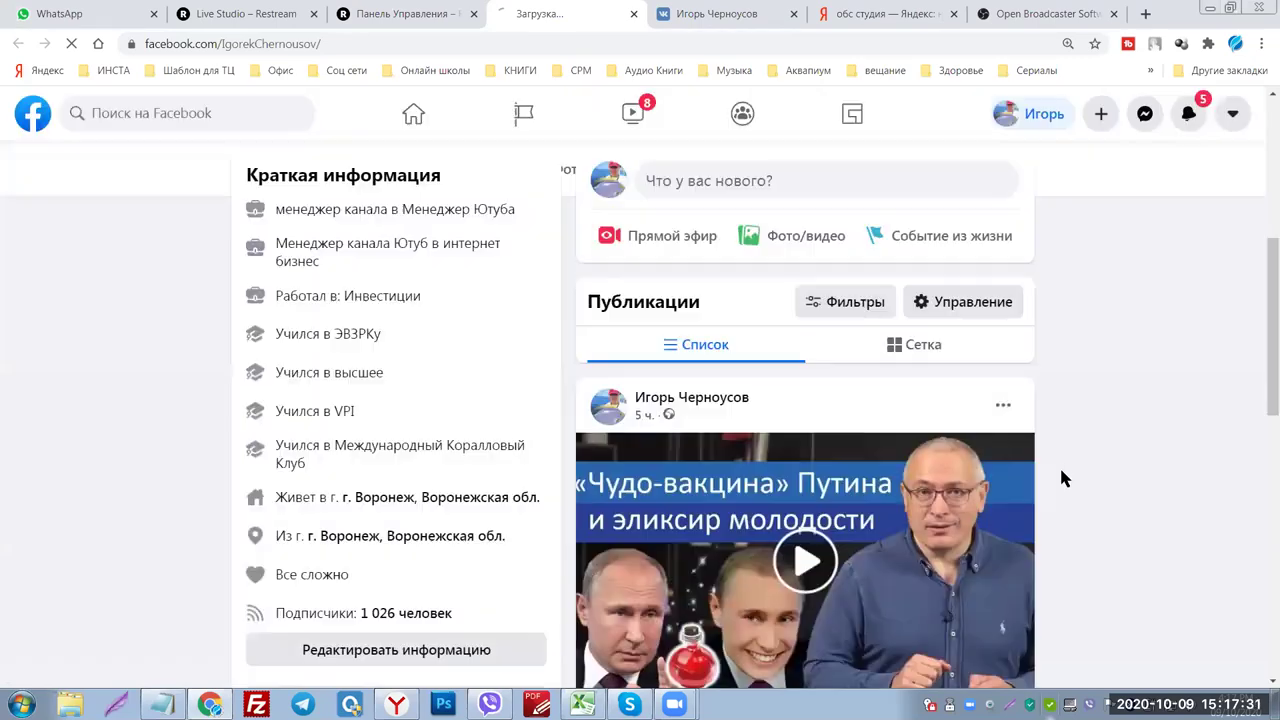
# Look through the Facebook profile's recent posts for replays of earlier broadcasts.
pyautogui.scroll(-1, 1064, 478)
pyautogui.scroll(-5, 1062, 478)
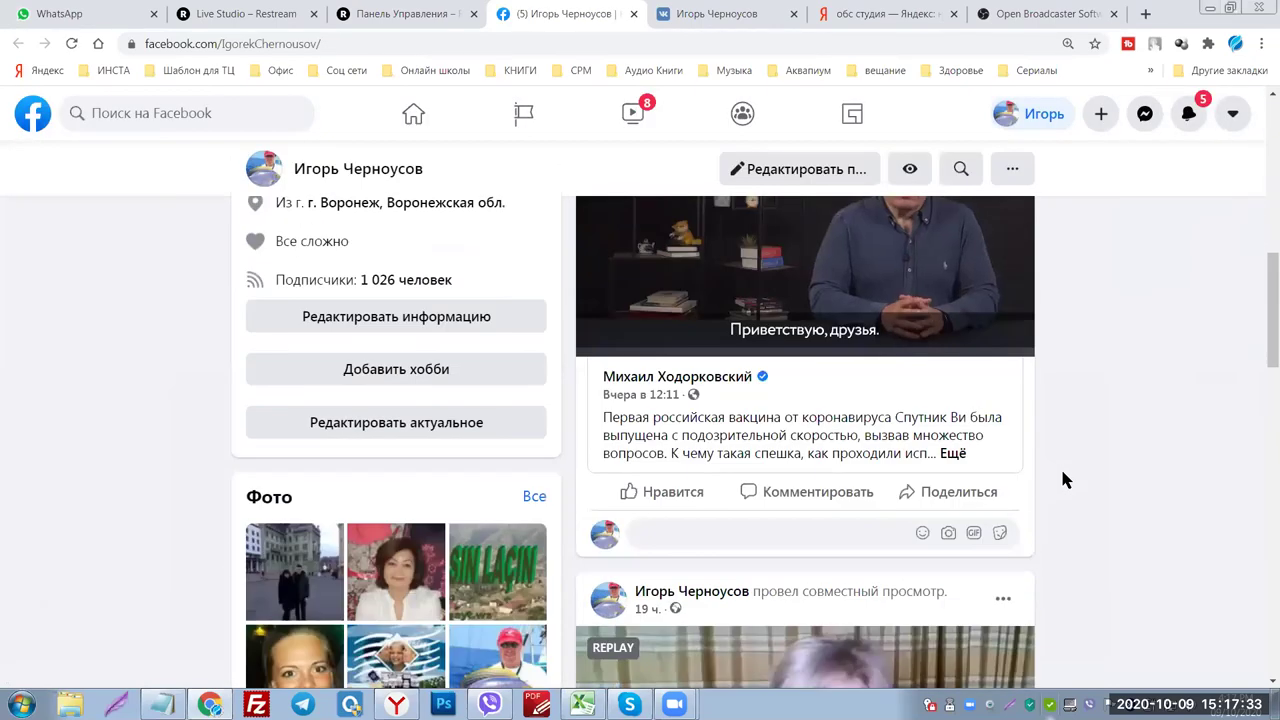
pyautogui.scroll(4, 1066, 478)
pyautogui.scroll(-5, 1071, 478)
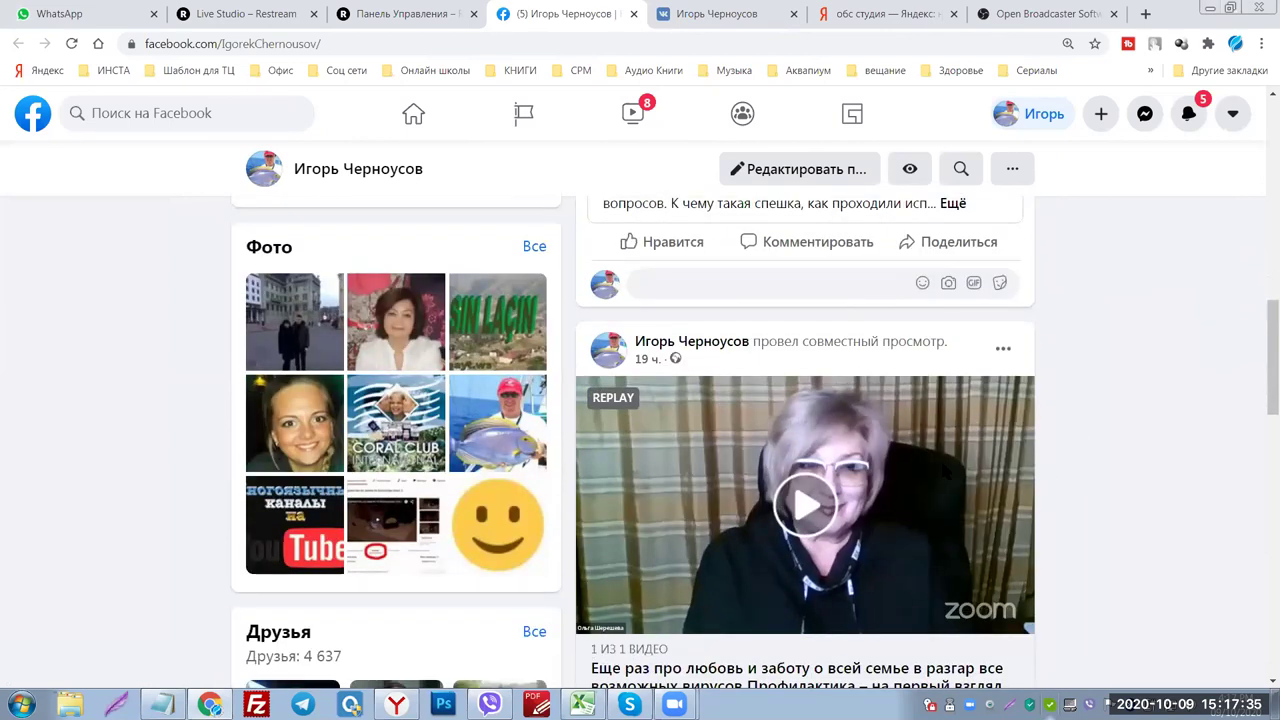
pyautogui.scroll(-2, 980, 458)
pyautogui.scroll(2, 981, 458)
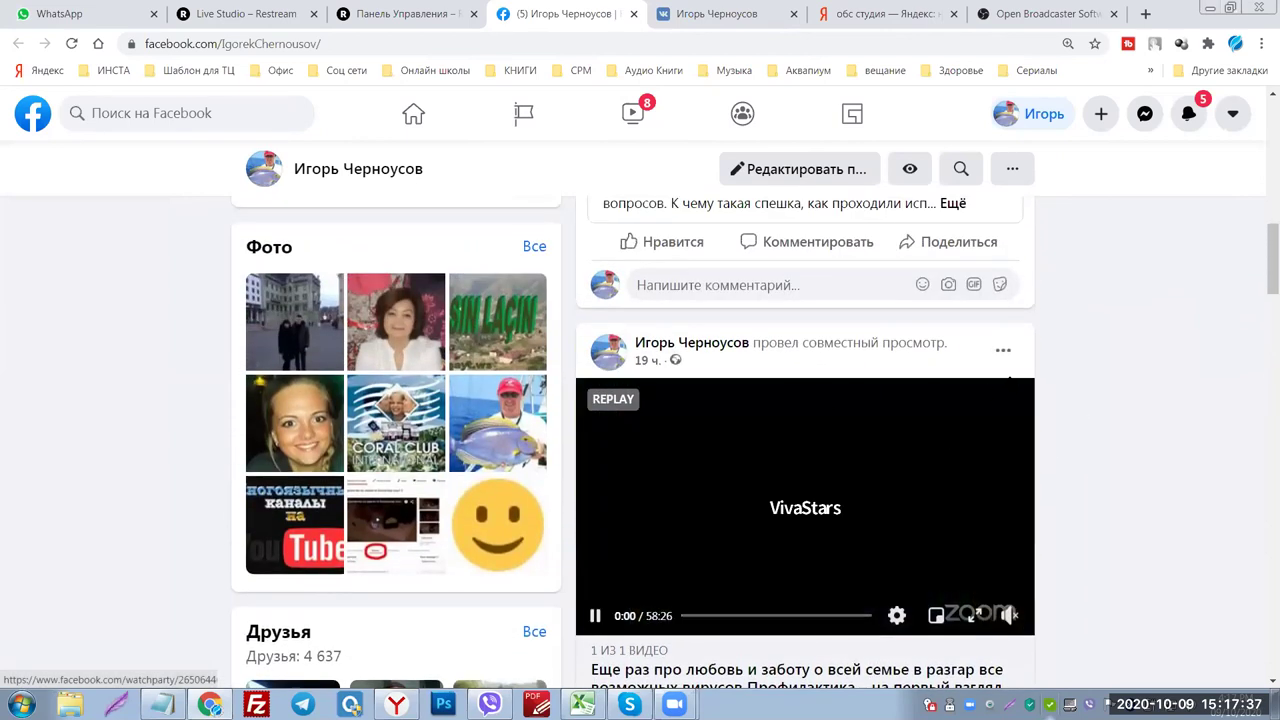
pyautogui.click(1004, 353)
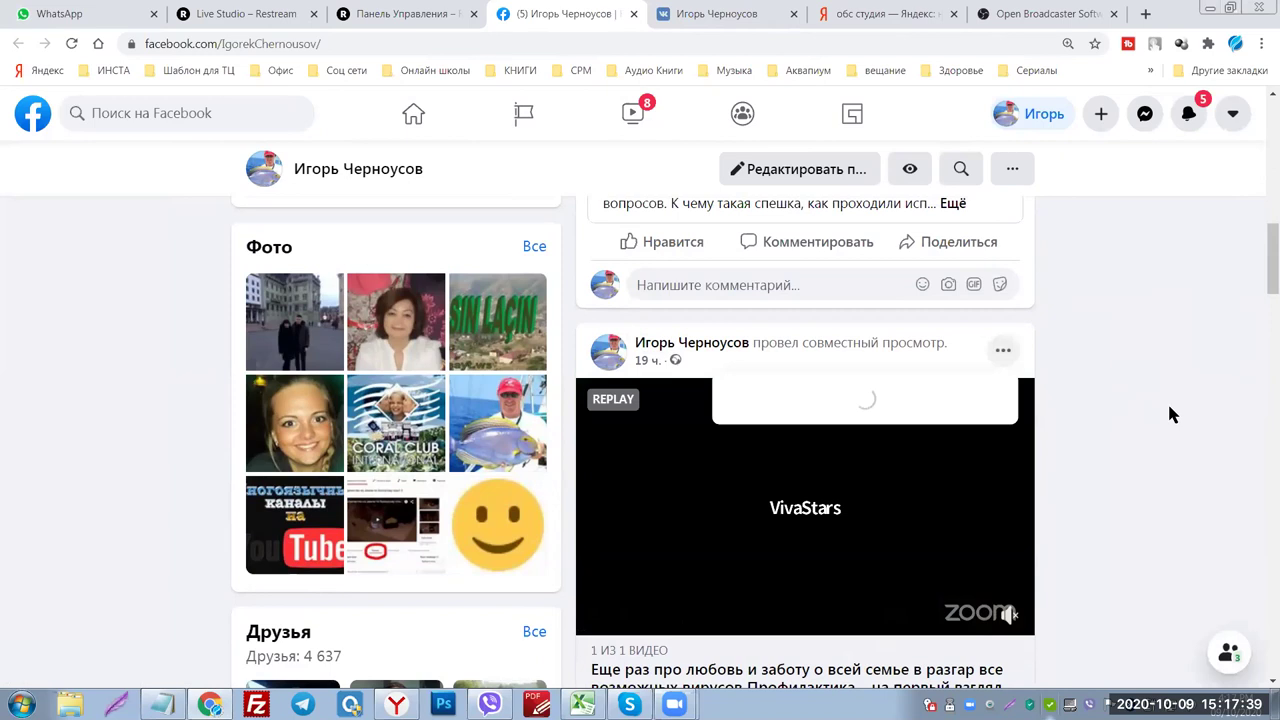
pyautogui.scroll(-10, 1133, 530)
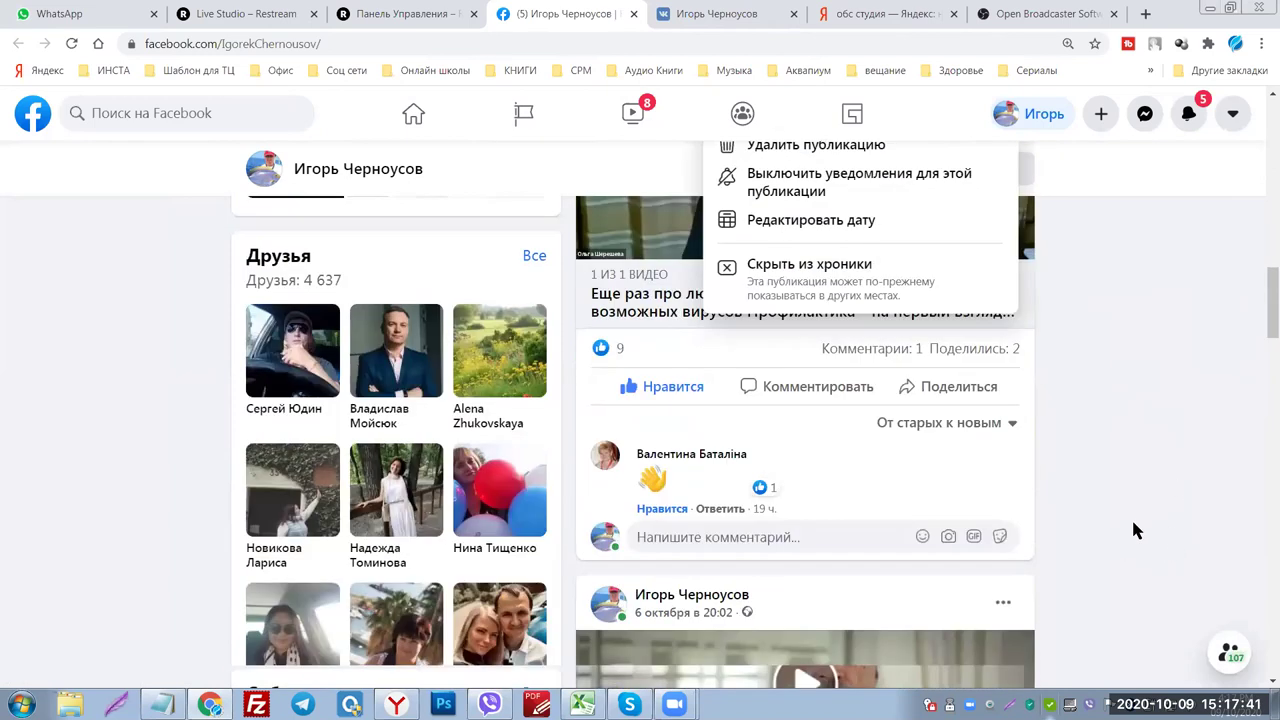
pyautogui.scroll(-8, 1147, 520)
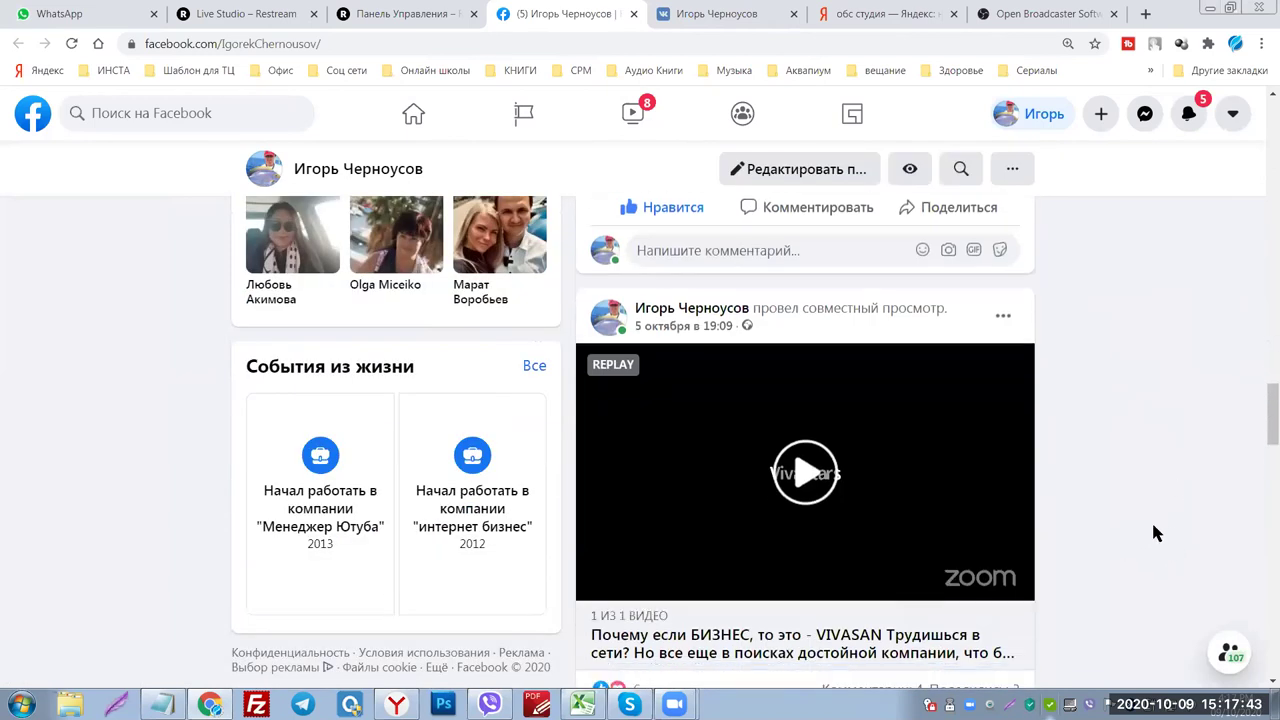
pyautogui.scroll(3, 1152, 519)
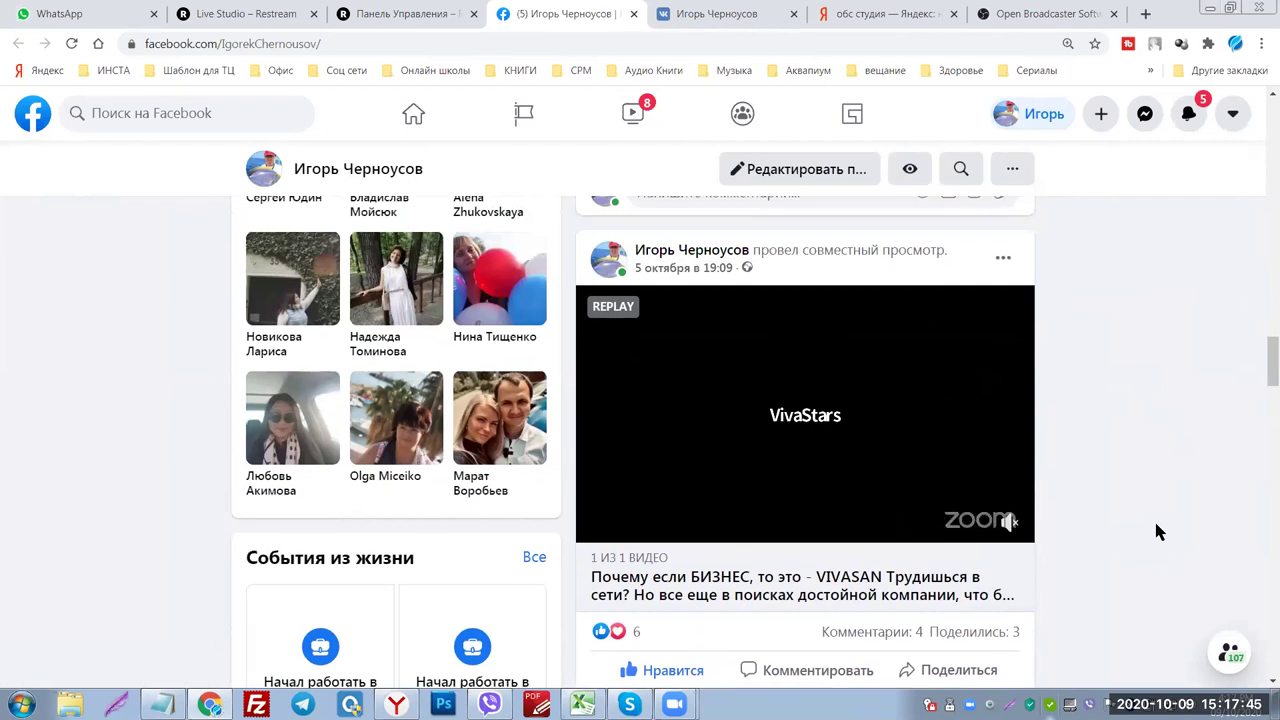
pyautogui.scroll(-2, 1072, 381)
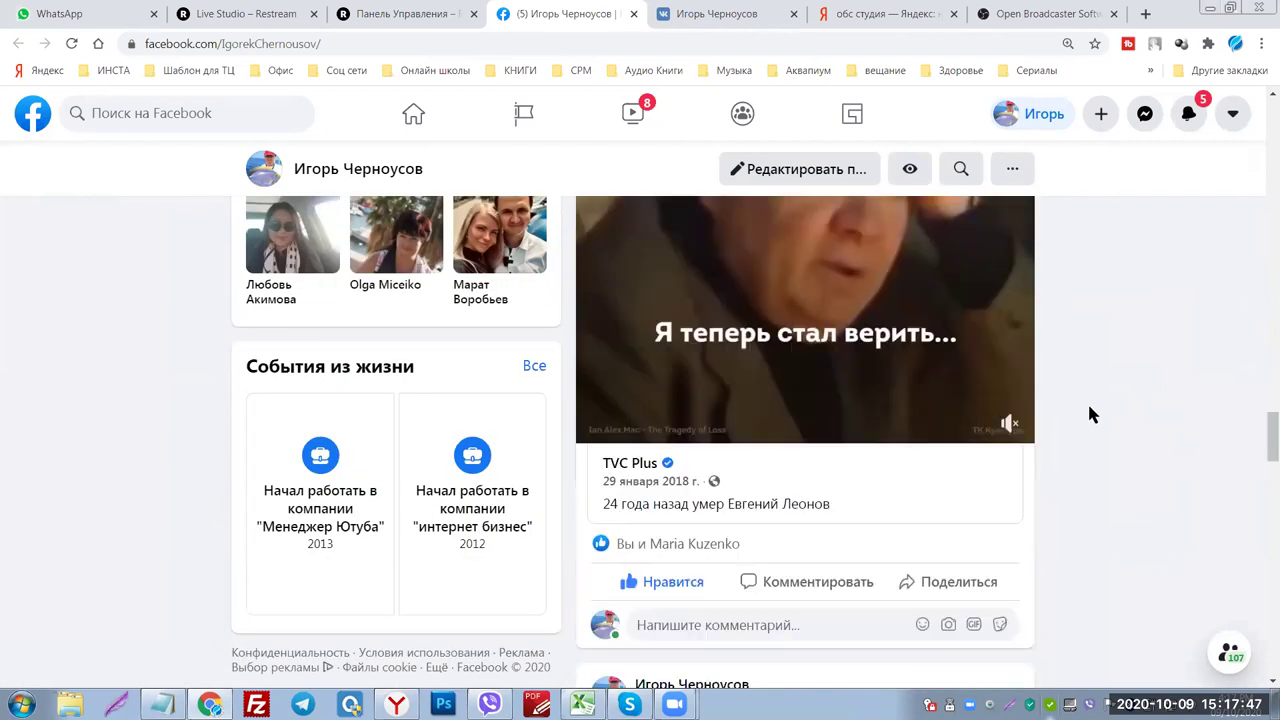
# Find the 29 August live broadcast post «Вебинар обратной связи VivaStars» and expand its full description.
pyautogui.scroll(-15, 1090, 413)
pyautogui.scroll(-15, 1112, 431)
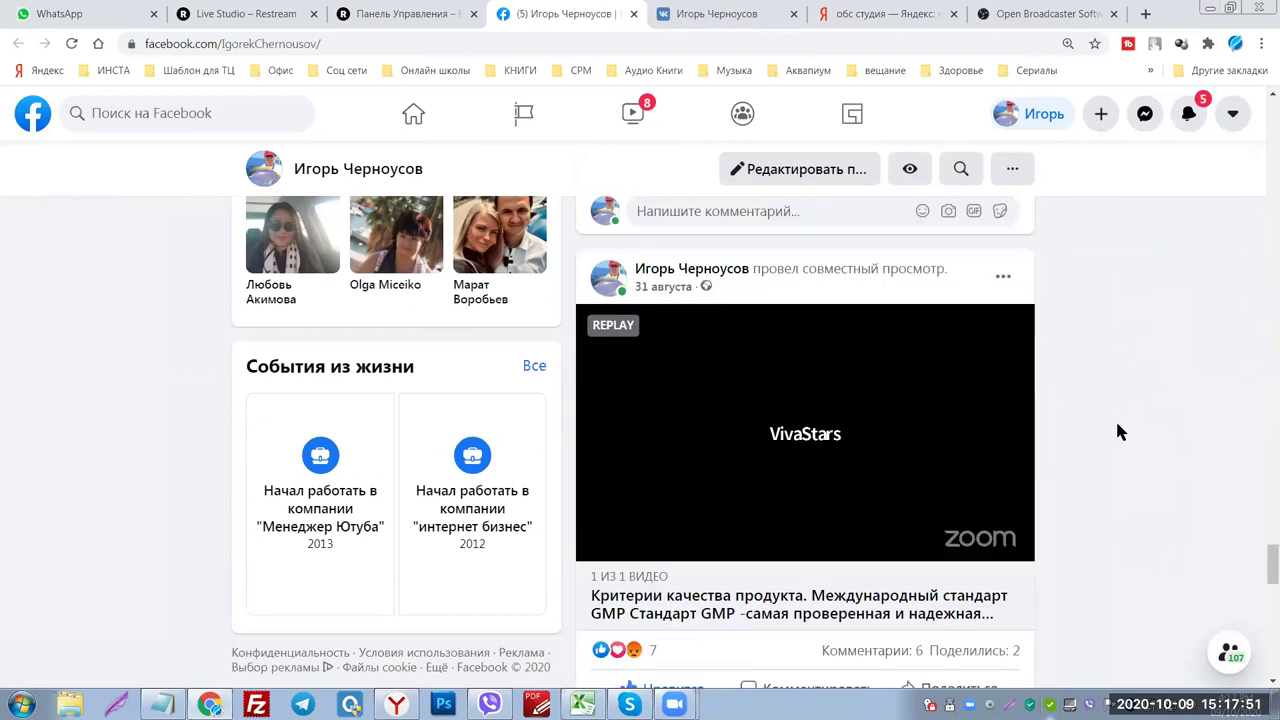
pyautogui.scroll(-4, 1085, 386)
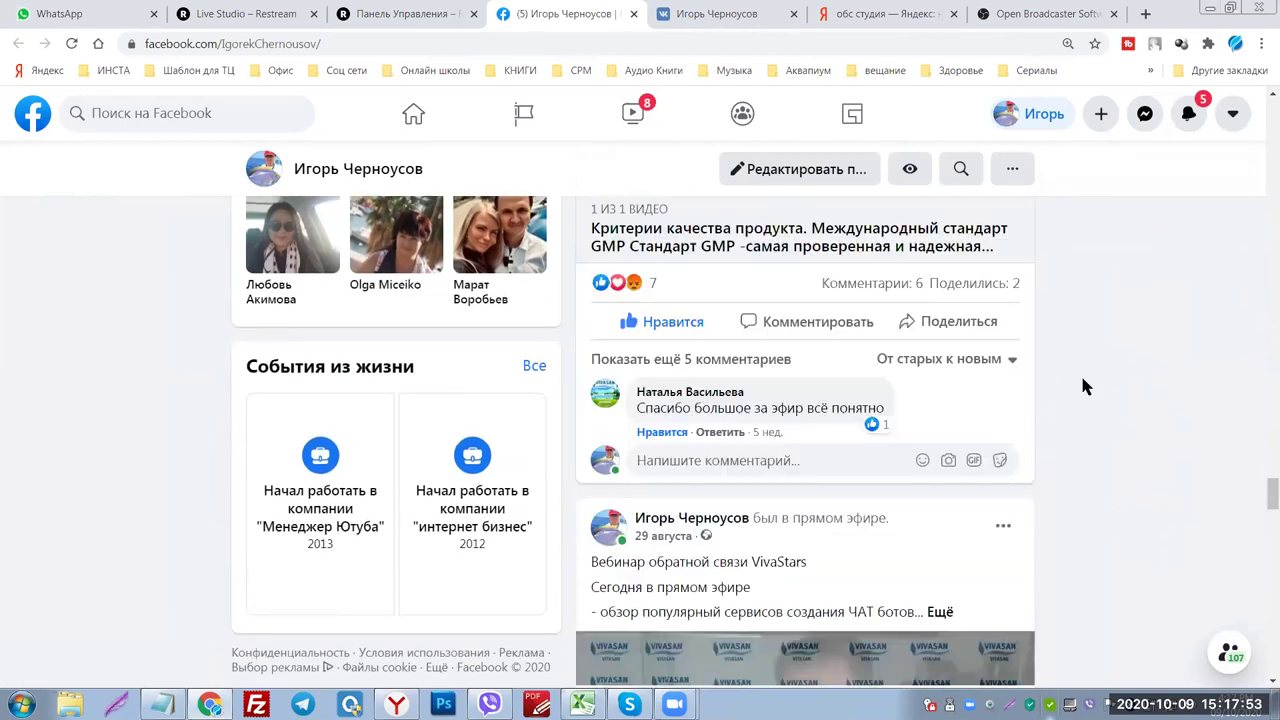
pyautogui.scroll(-4, 1095, 390)
pyautogui.scroll(2, 962, 412)
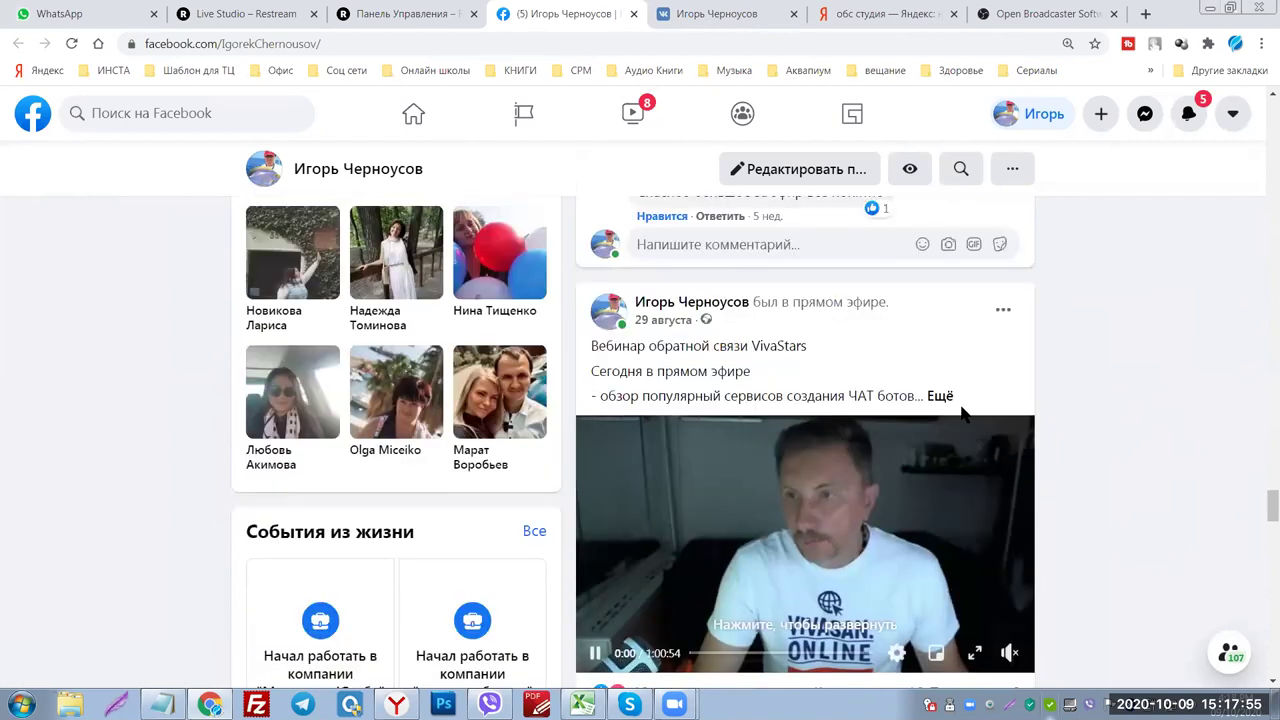
pyautogui.click(945, 396)
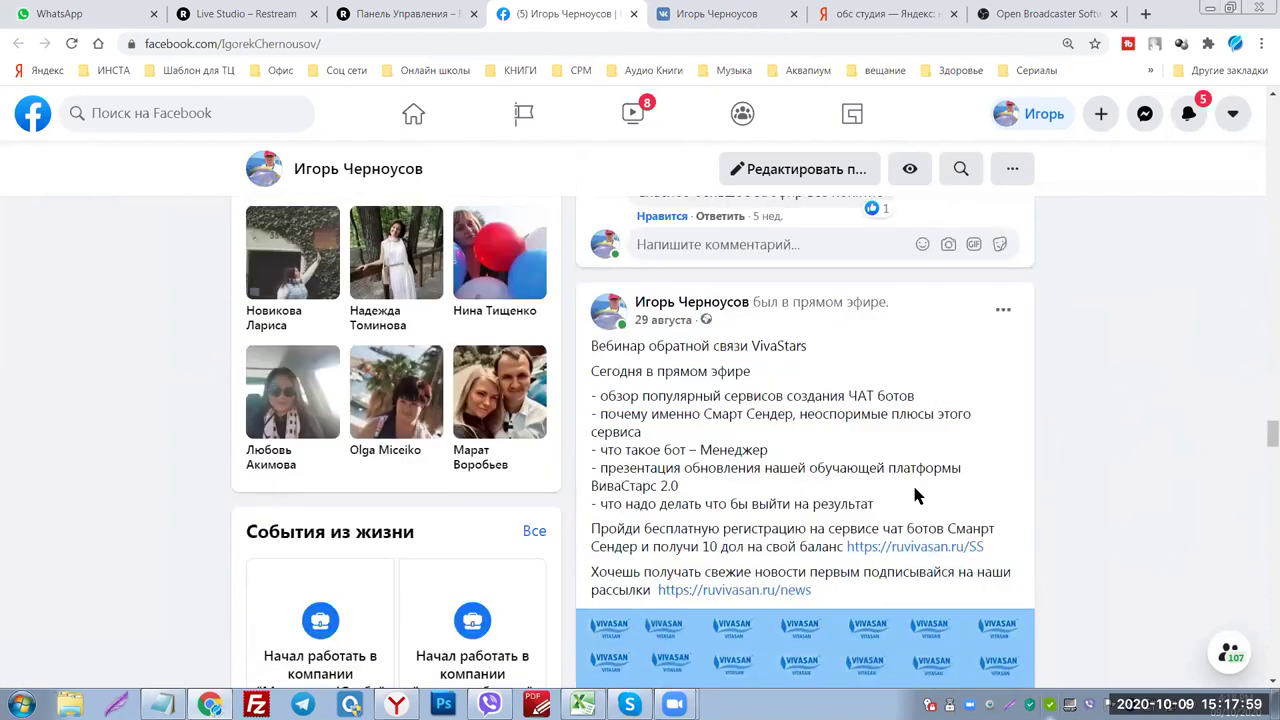
# Check the empty stream description field in Live Studio and return to the Facebook broadcast post.
pyautogui.click(232, 16)
pyautogui.click(1012, 244)
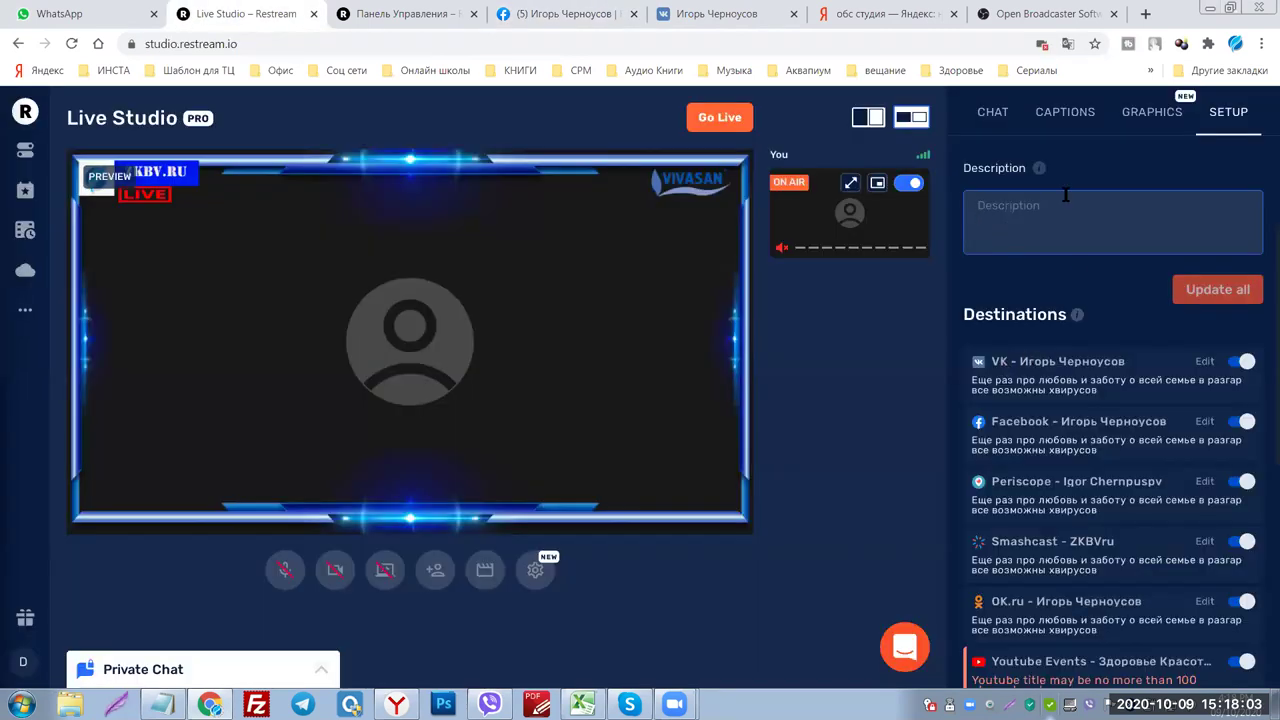
pyautogui.click(540, 14)
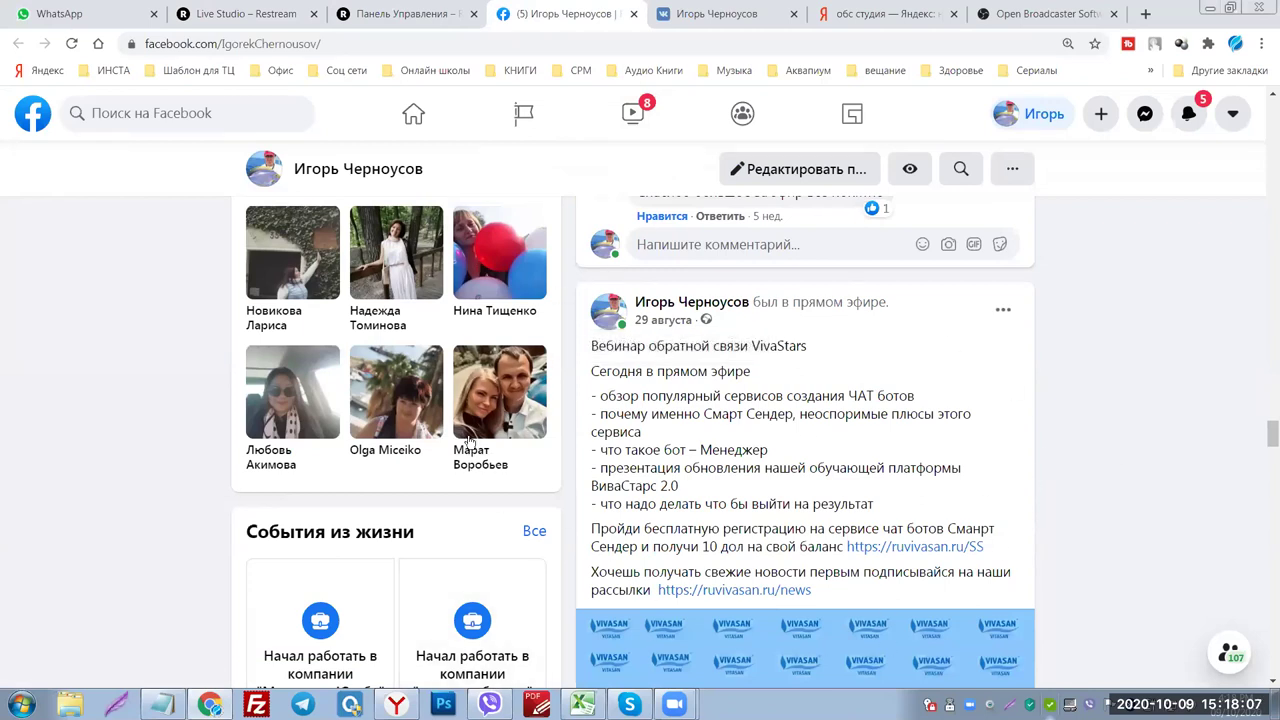
# View the Smart Sender page linked in the post, close it, and open the ruvivasan.ru/news subscription page before returning to Facebook.
pyautogui.click(915, 549)
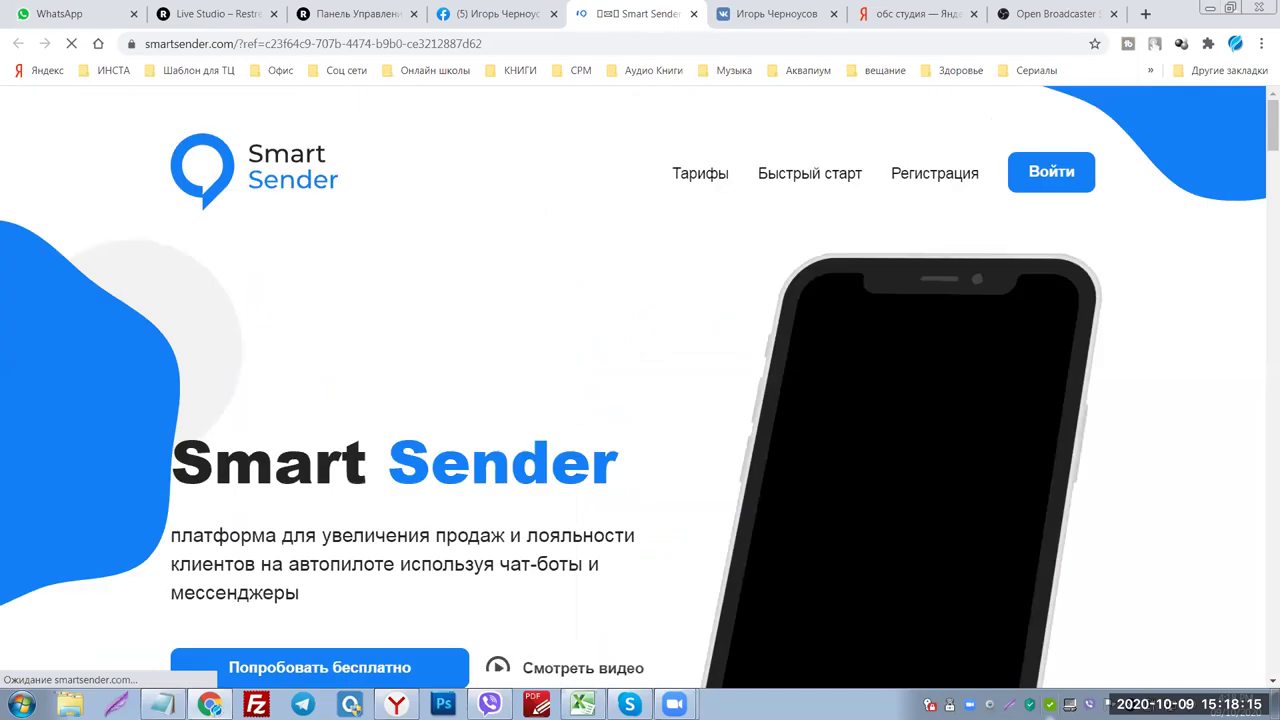
pyautogui.click(694, 14)
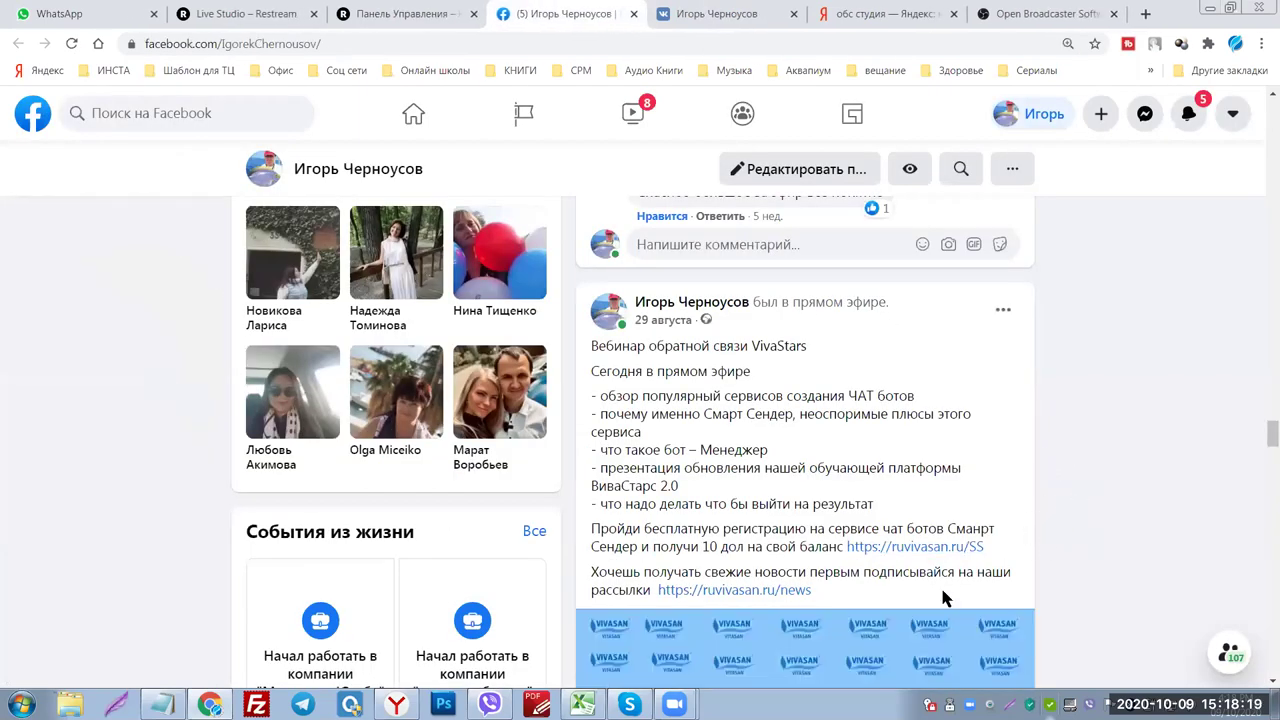
pyautogui.click(754, 590)
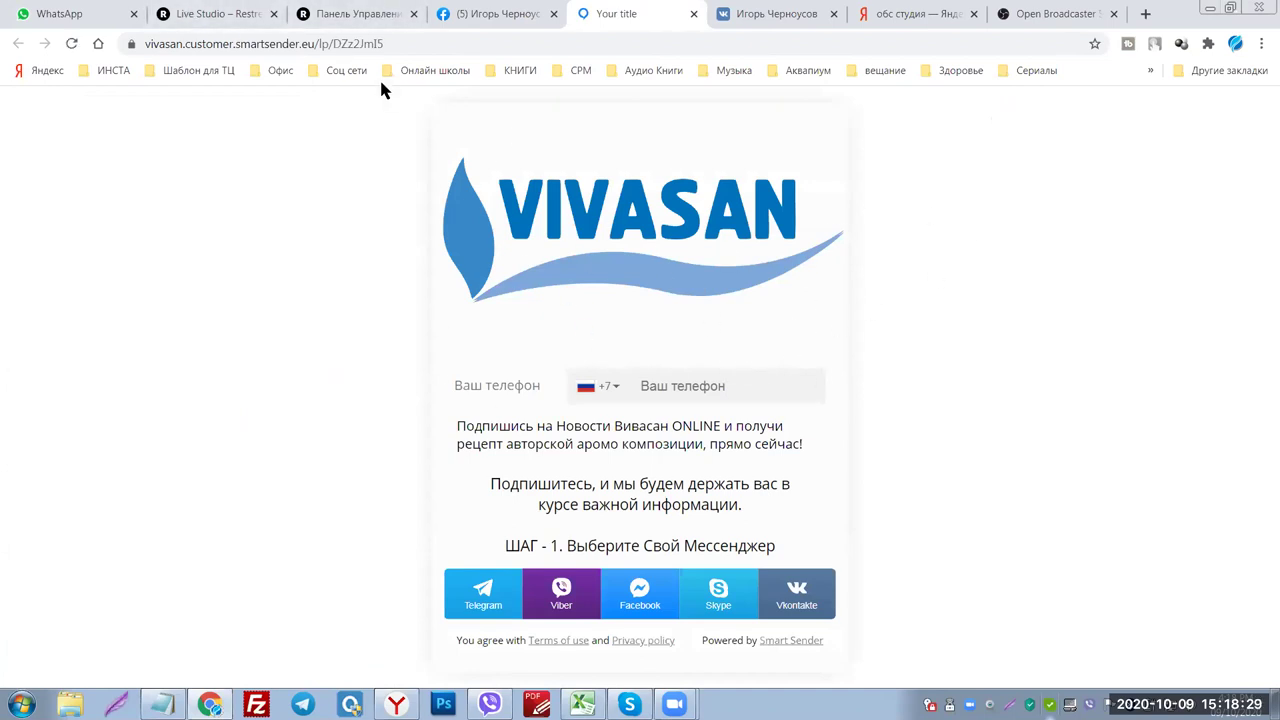
pyautogui.click(468, 13)
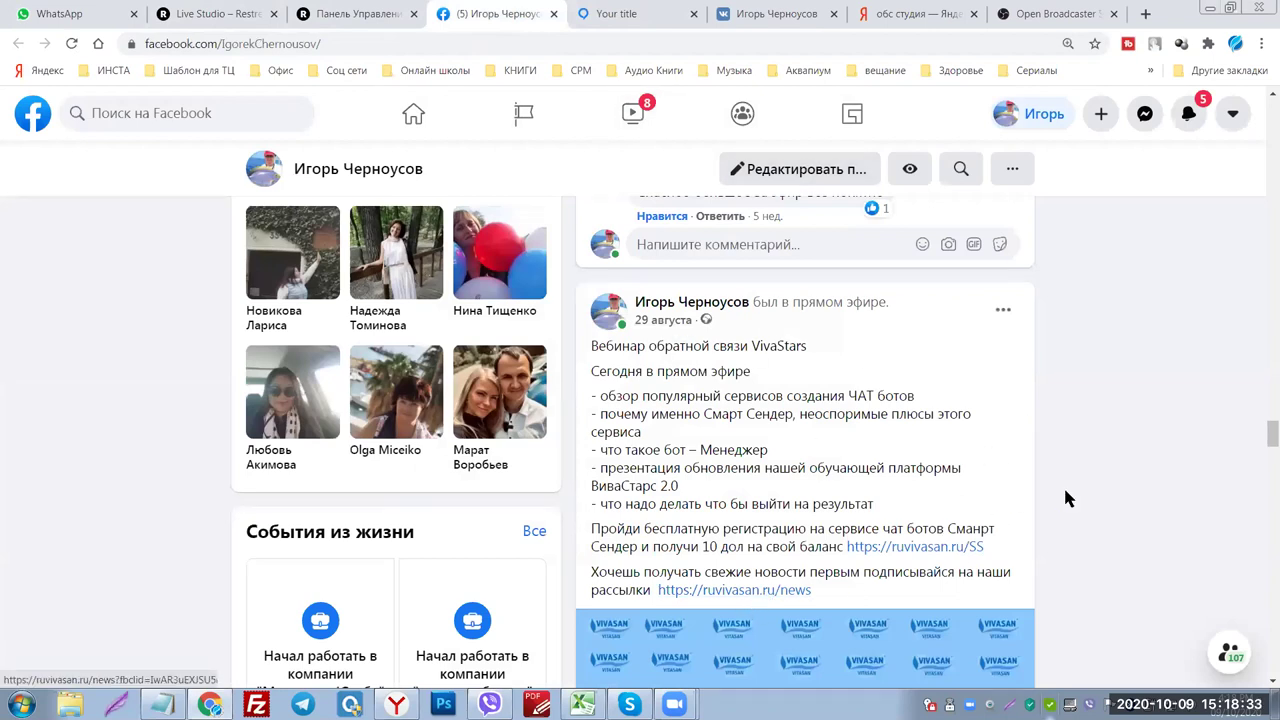
# Review the broadcast post's text, links and video, and switch to the Vivasan newsletter subscription page.
pyautogui.scroll(-2, 1066, 492)
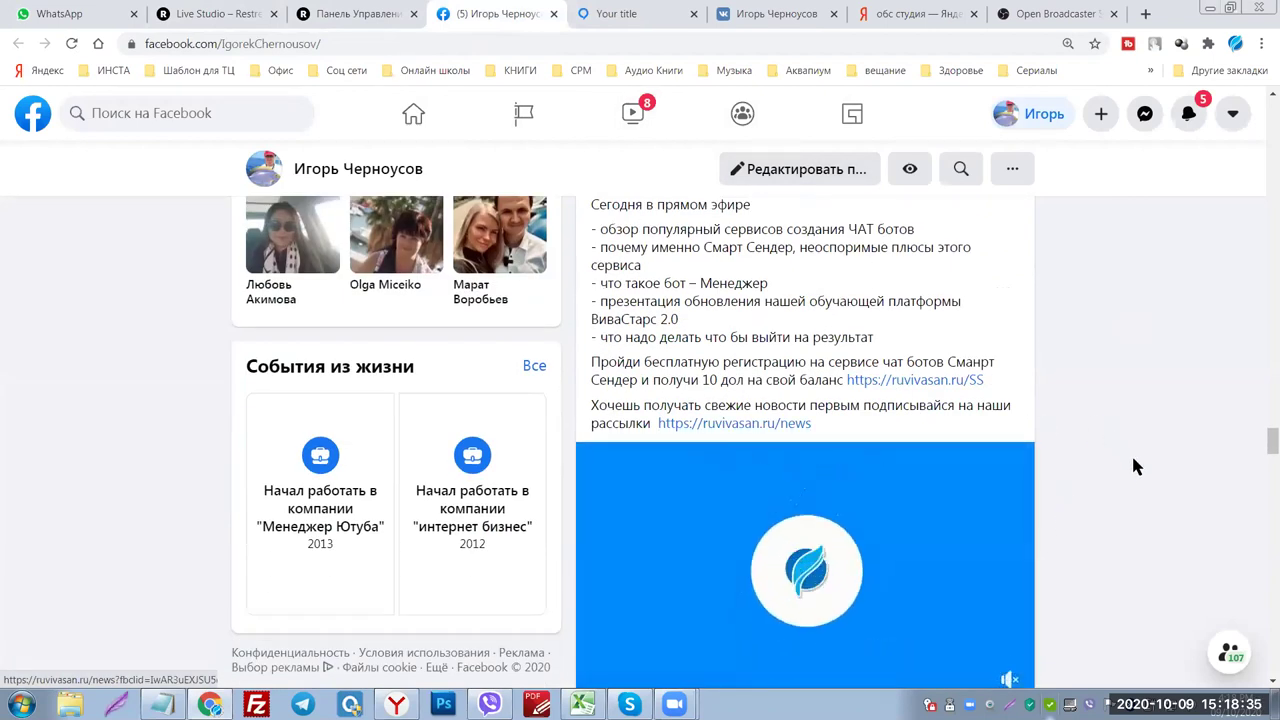
pyautogui.scroll(1, 1106, 485)
pyautogui.scroll(-3, 1106, 485)
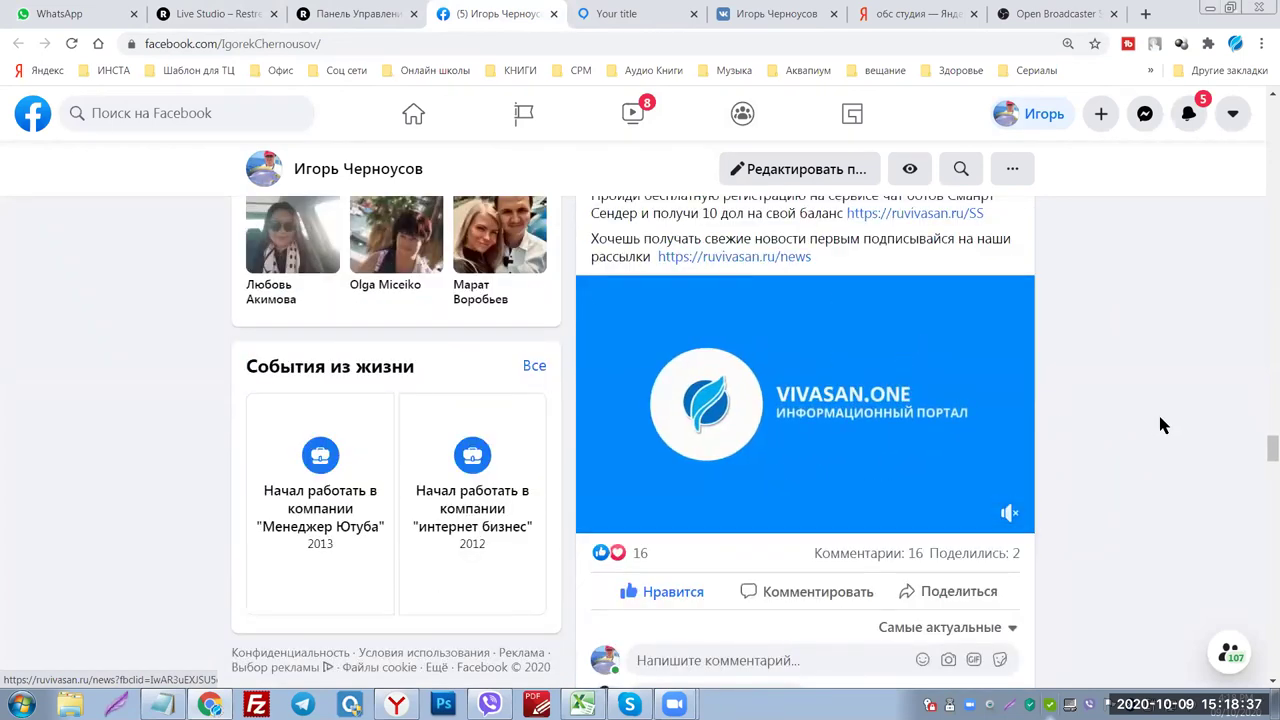
pyautogui.scroll(3, 1110, 390)
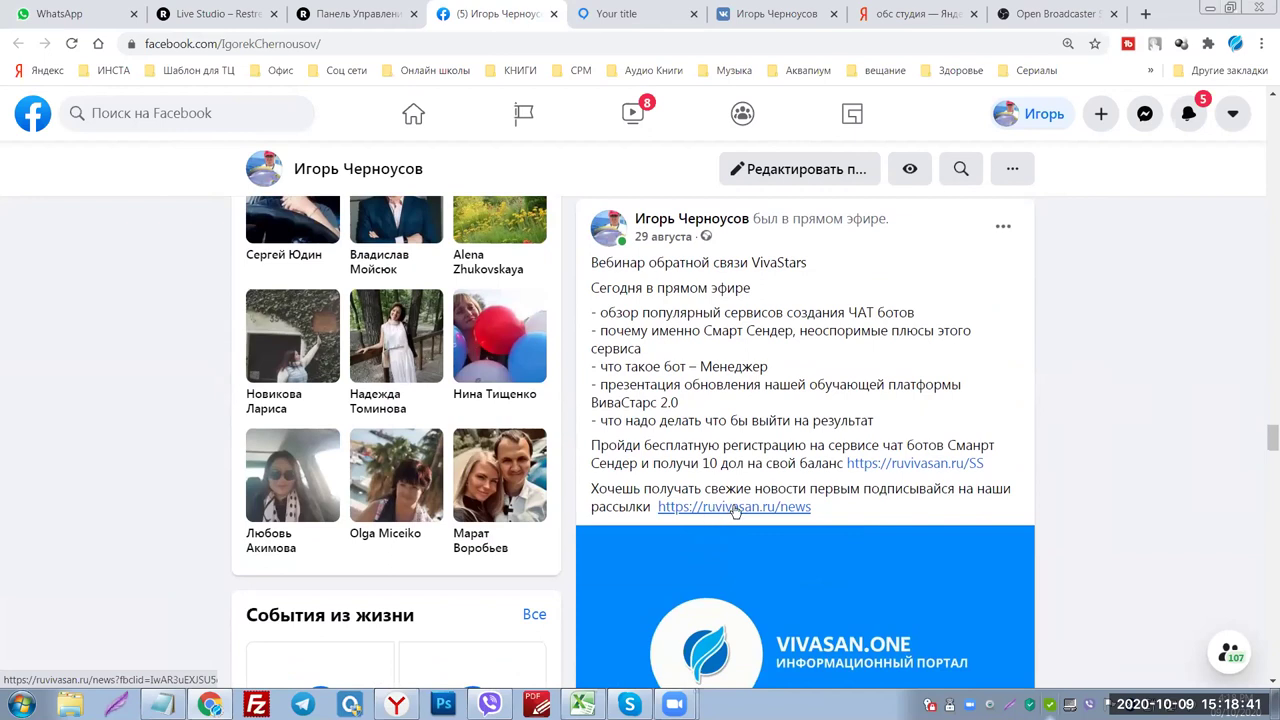
pyautogui.click(615, 16)
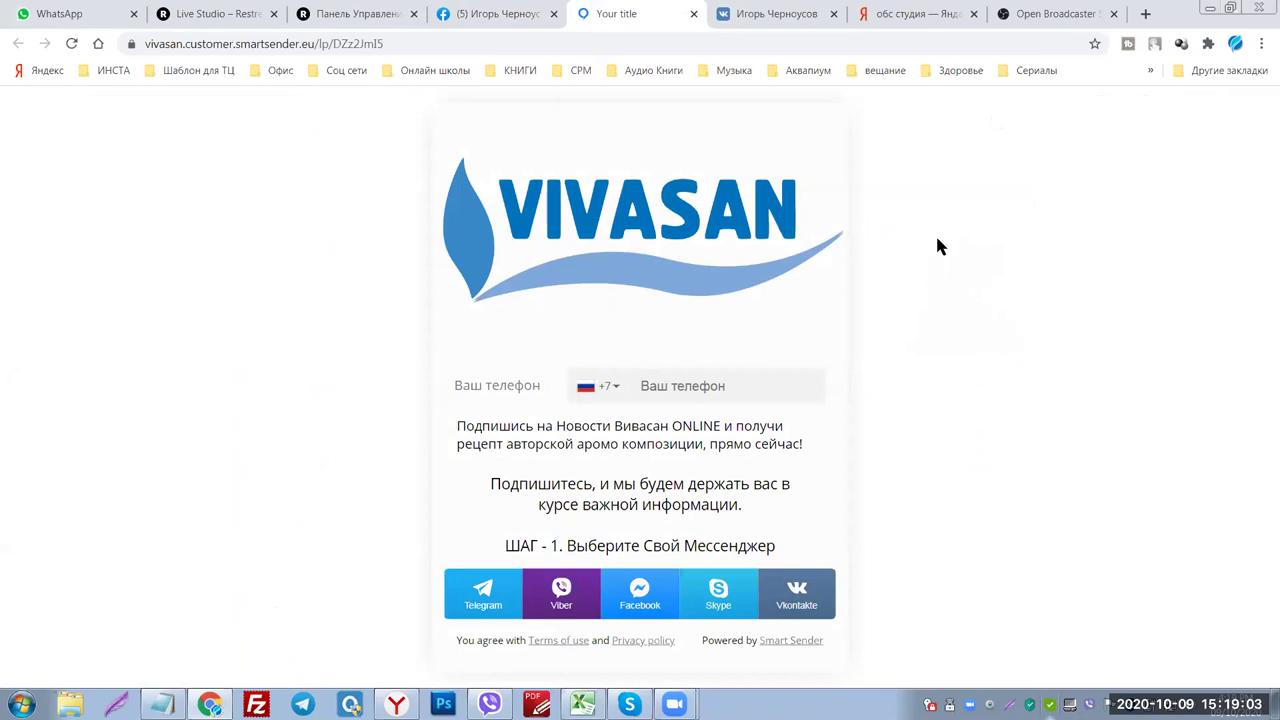
# Switch to Live Studio and examine the graphics options for logo, overlay, video, background, participants' names and primary color.
pyautogui.click(205, 15)
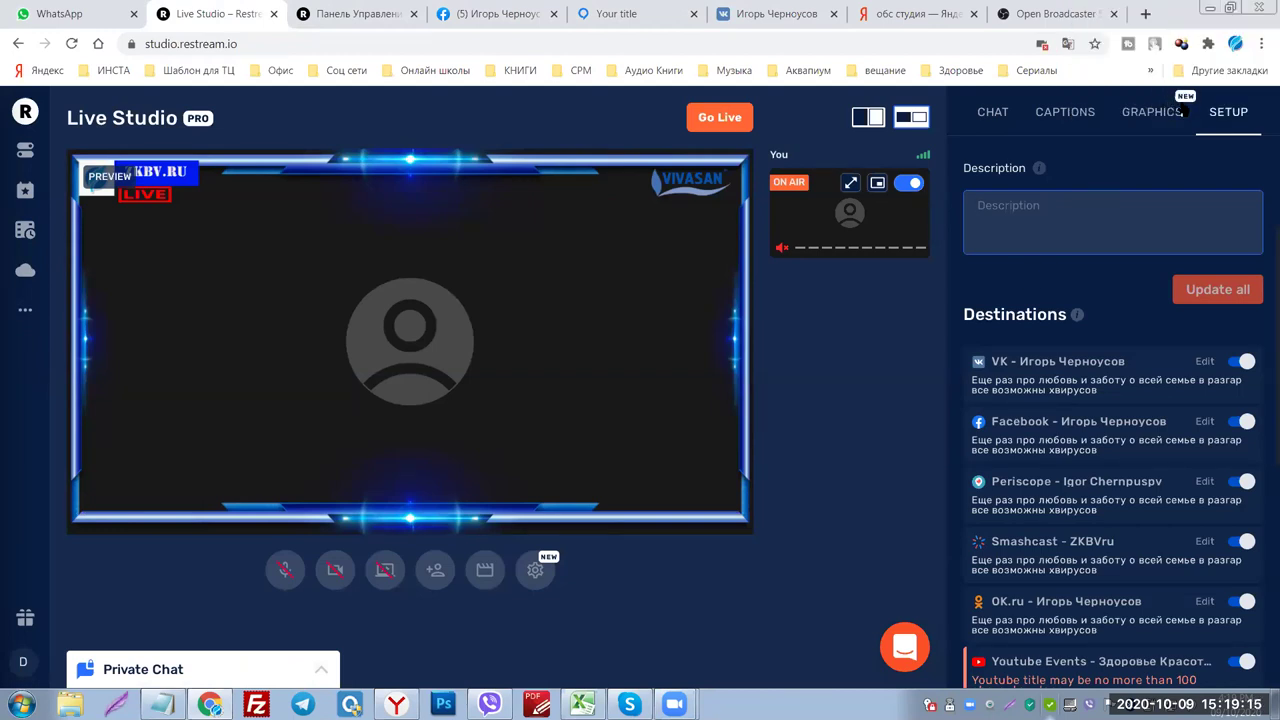
pyautogui.click(1149, 118)
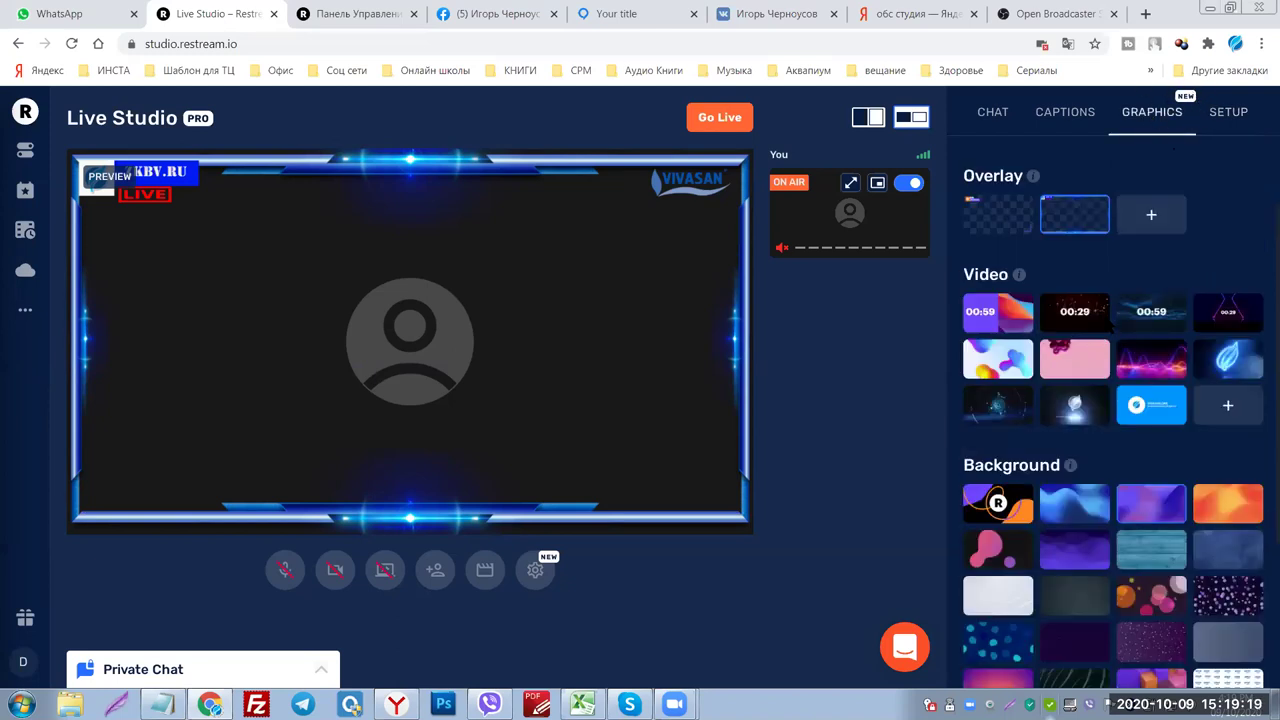
pyautogui.scroll(-2, 1108, 324)
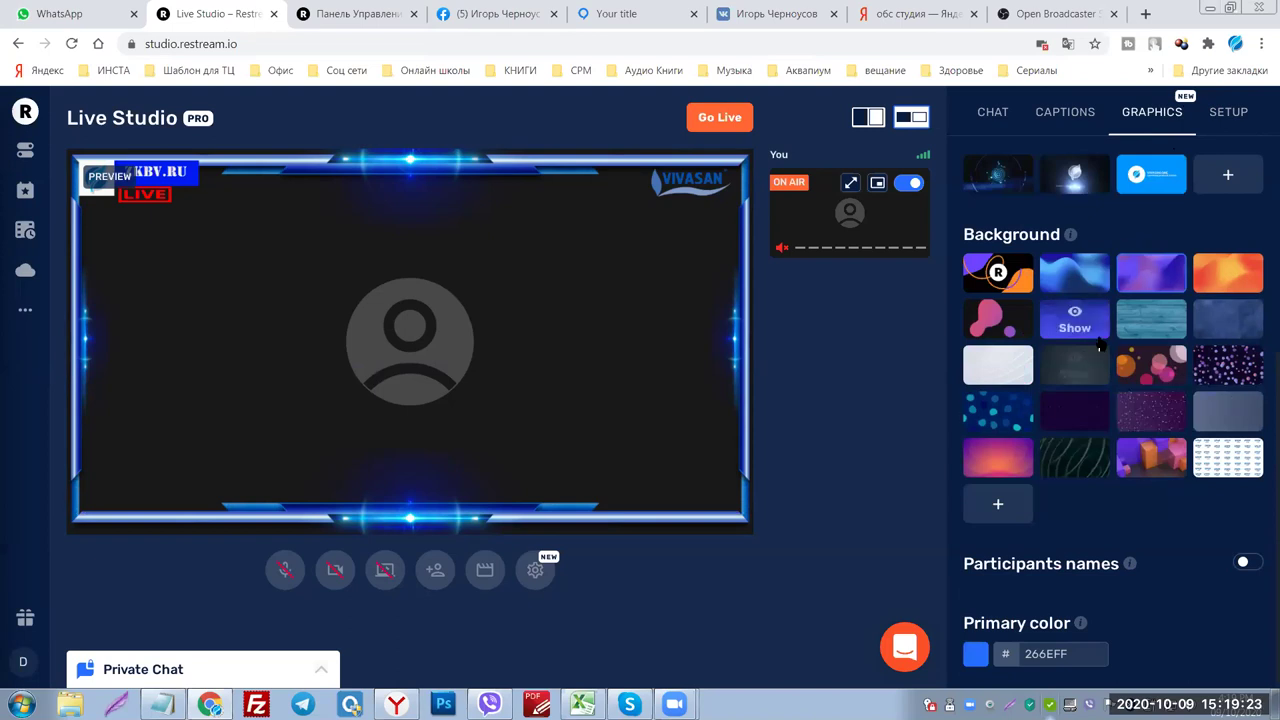
pyautogui.scroll(2, 1075, 320)
pyautogui.scroll(-1, 1048, 508)
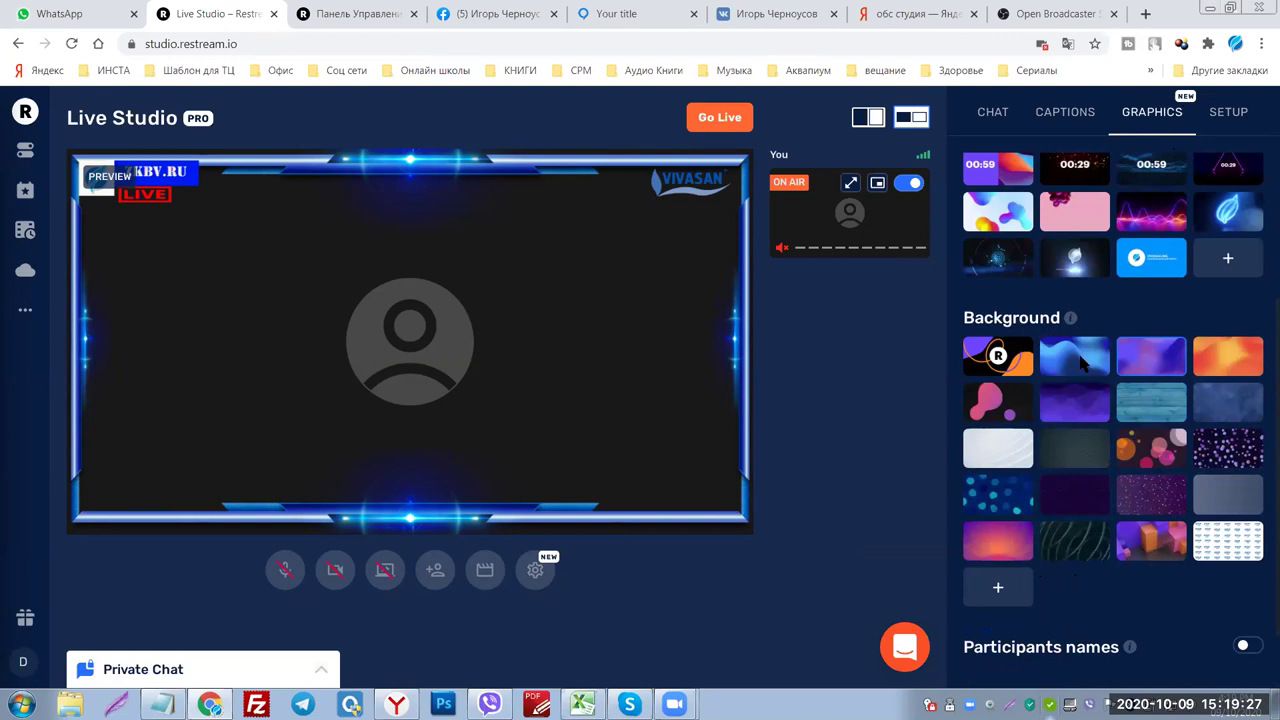
pyautogui.scroll(2, 1040, 400)
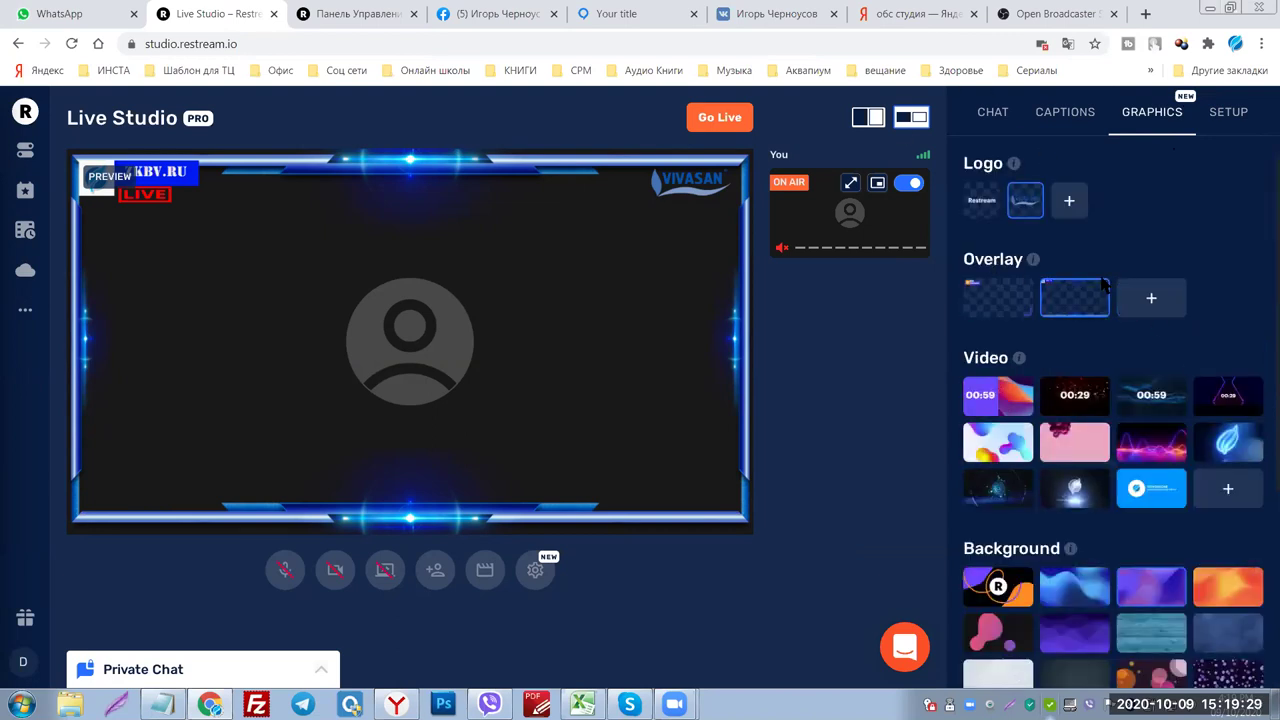
pyautogui.scroll(-3, 1128, 408)
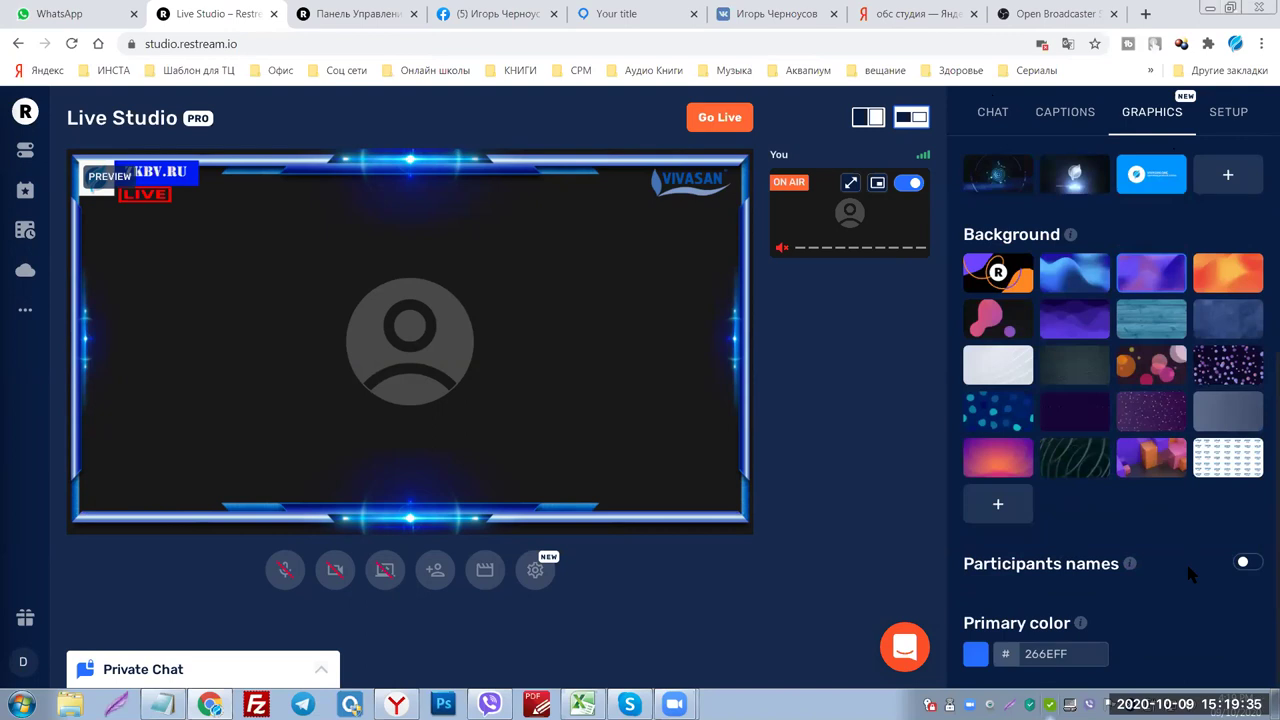
pyautogui.scroll(2, 1118, 455)
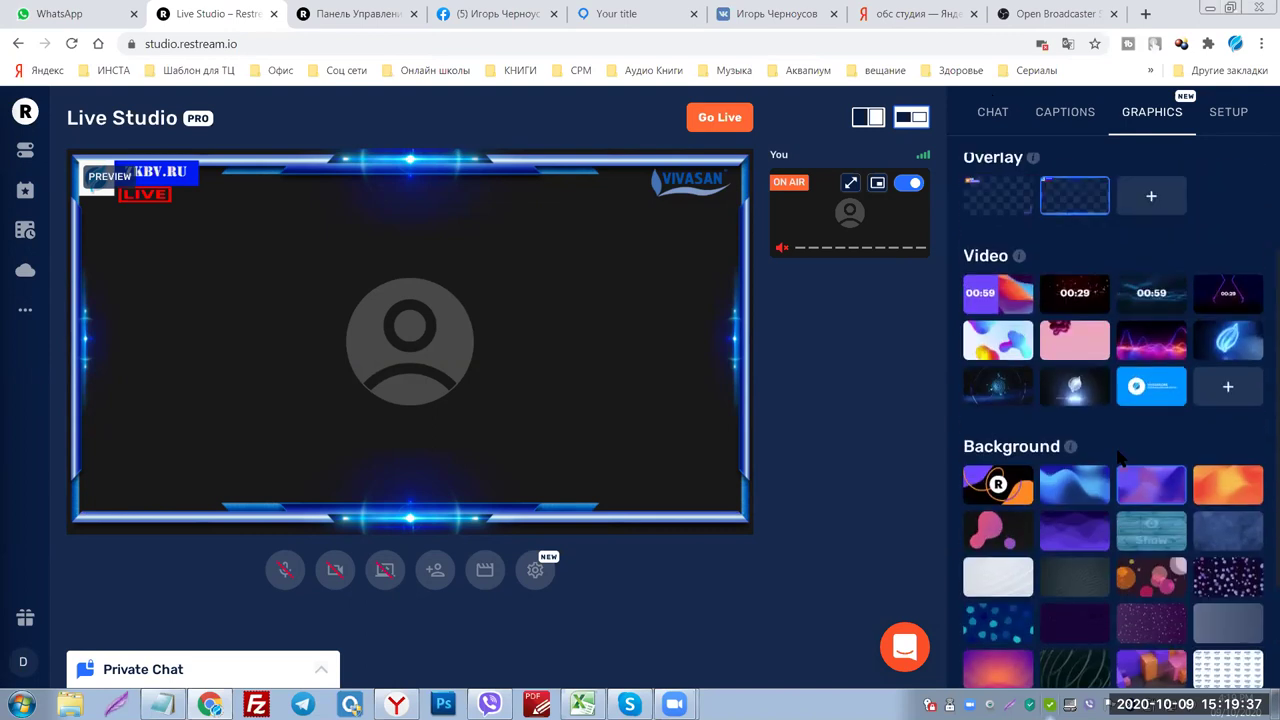
pyautogui.scroll(-2, 1150, 430)
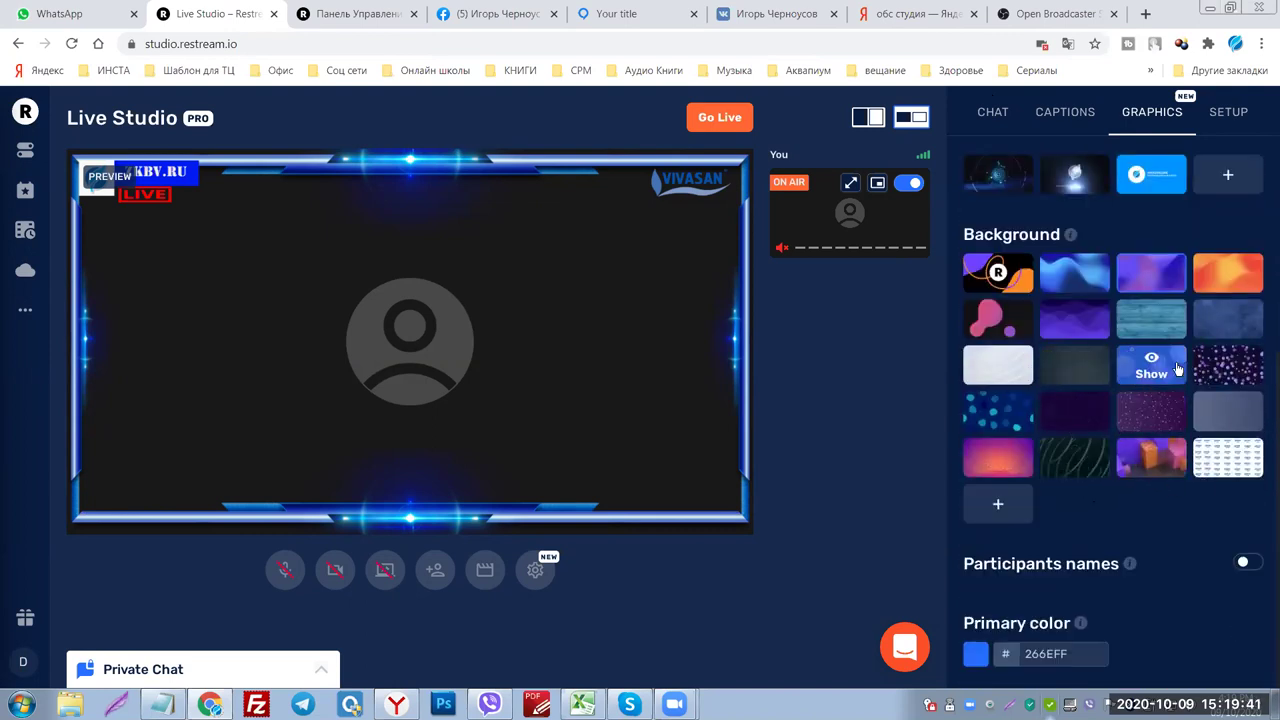
pyautogui.scroll(2, 1178, 369)
pyautogui.scroll(-2, 1150, 420)
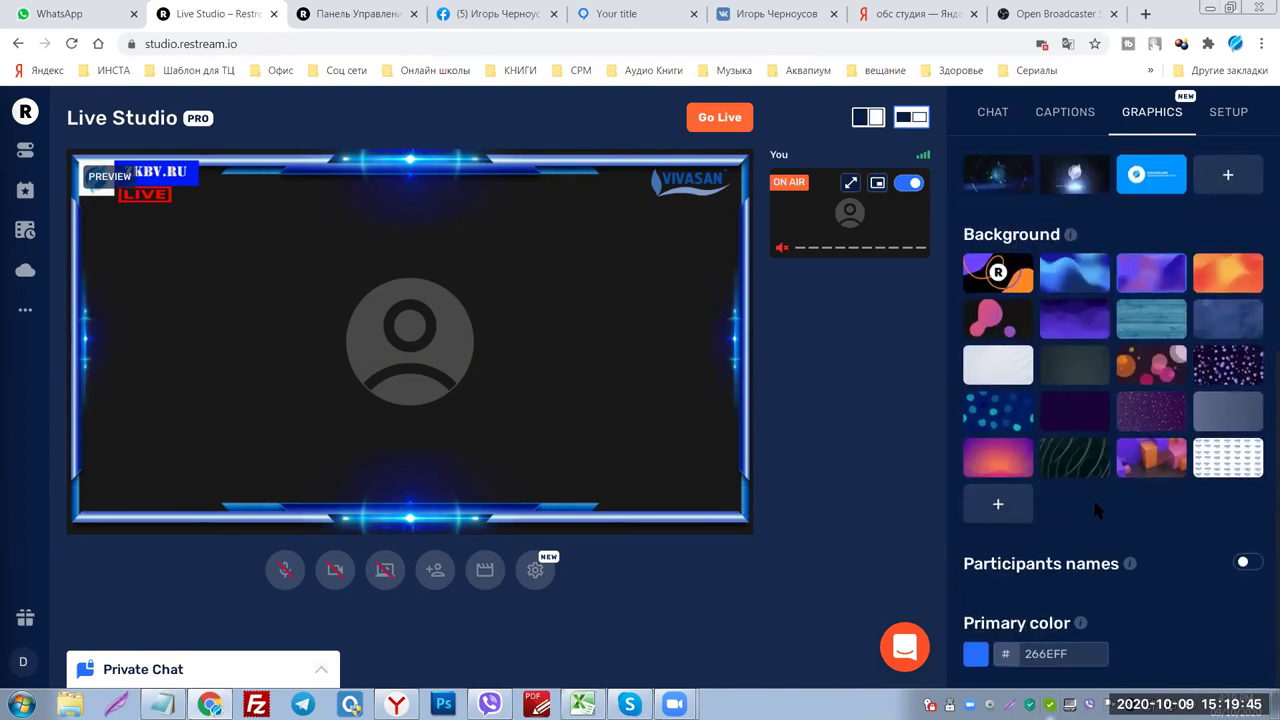
pyautogui.scroll(1, 1140, 510)
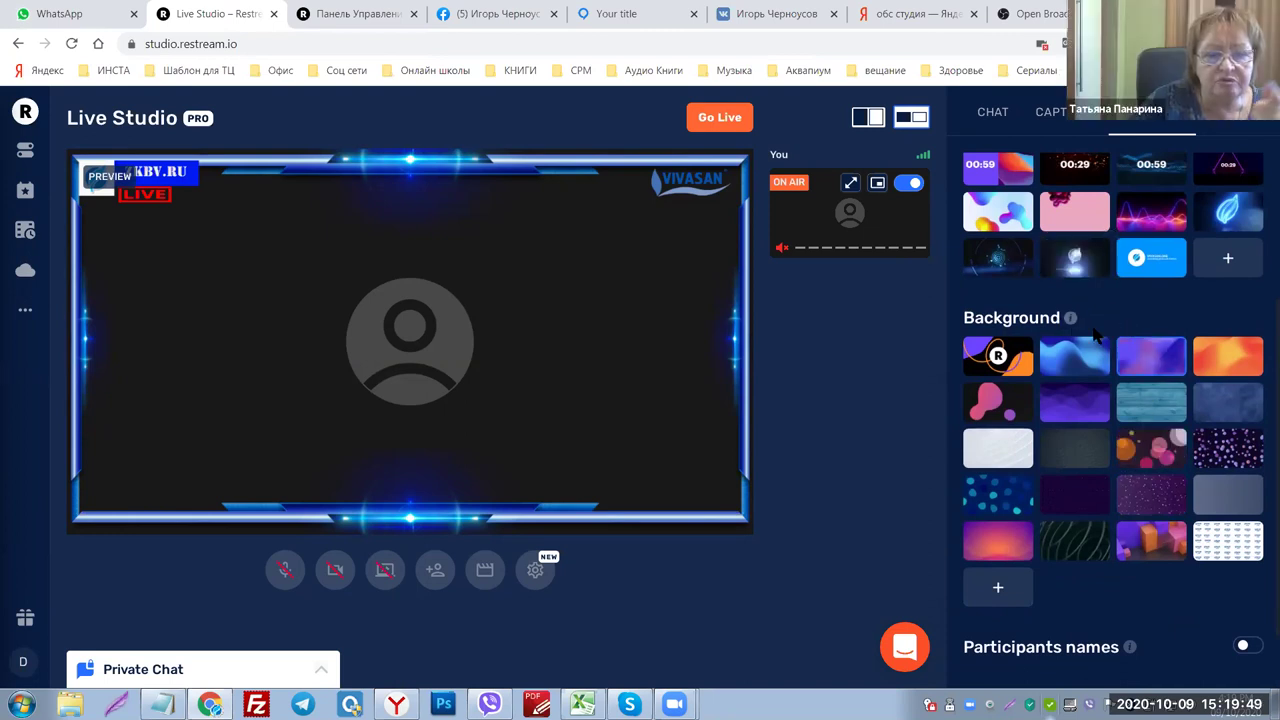
# Show the Restream logo on the stream and set the background to the orange and purple Restream design.
pyautogui.scroll(3, 1100, 322)
pyautogui.click(981, 200)
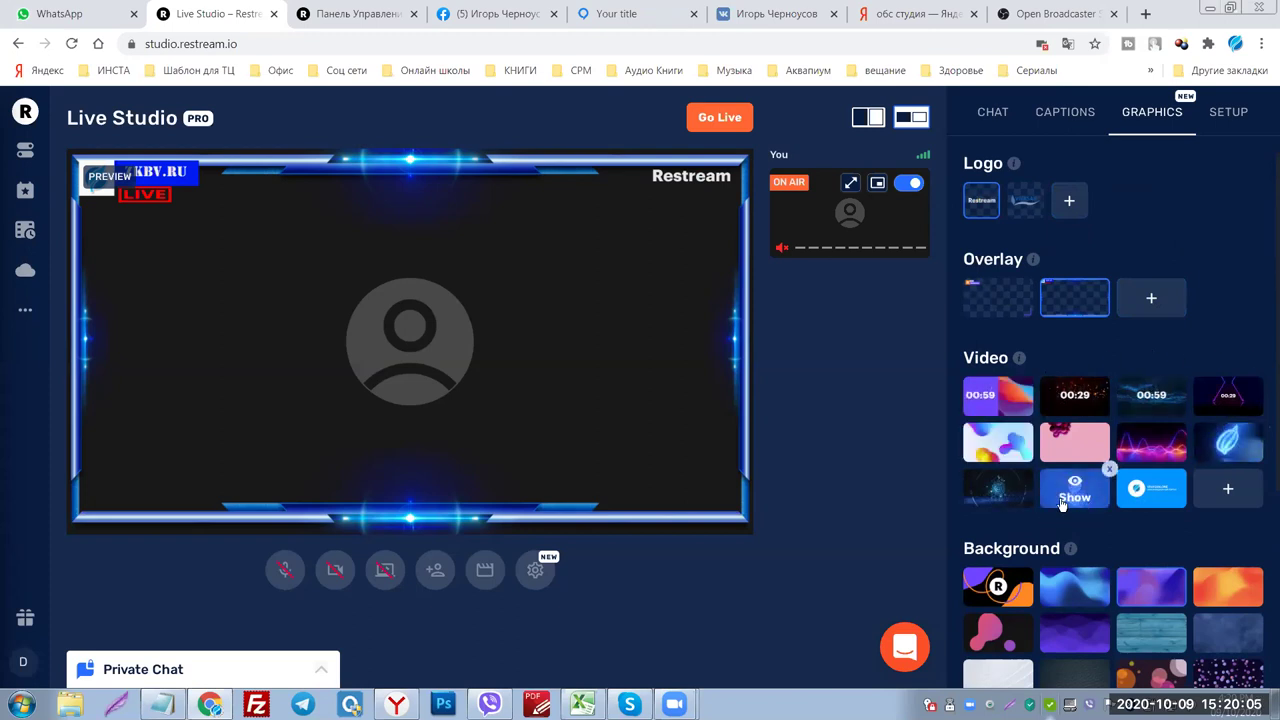
pyautogui.scroll(-2, 1108, 490)
pyautogui.scroll(-3, 1100, 490)
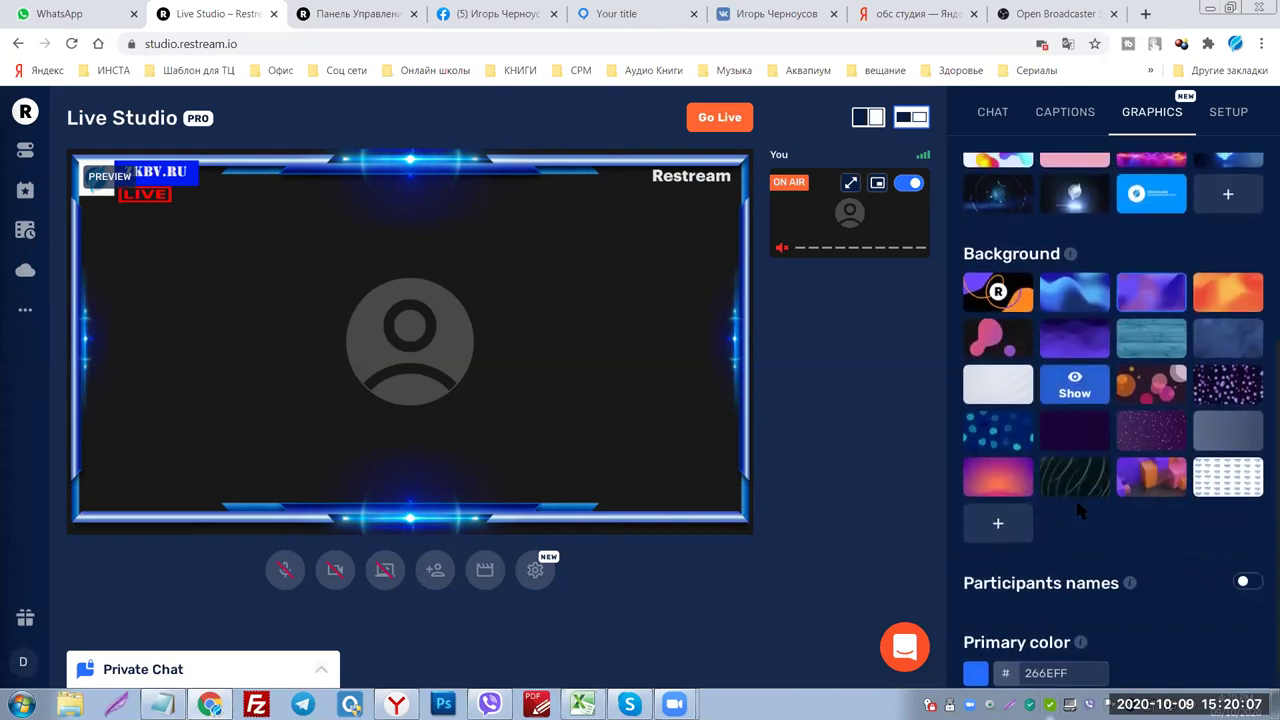
pyautogui.click(998, 278)
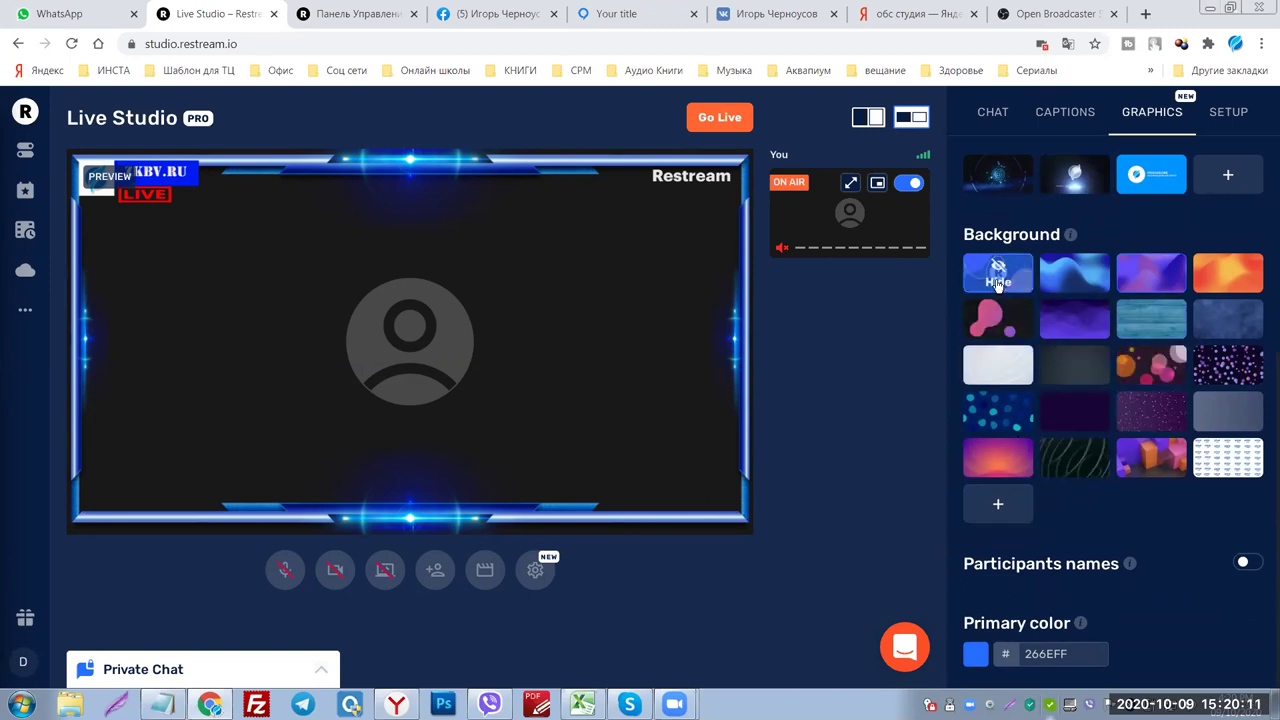
# Hide the orange and purple Restream background and look over the logo, overlay, video and background graphics.
pyautogui.click(1005, 283)
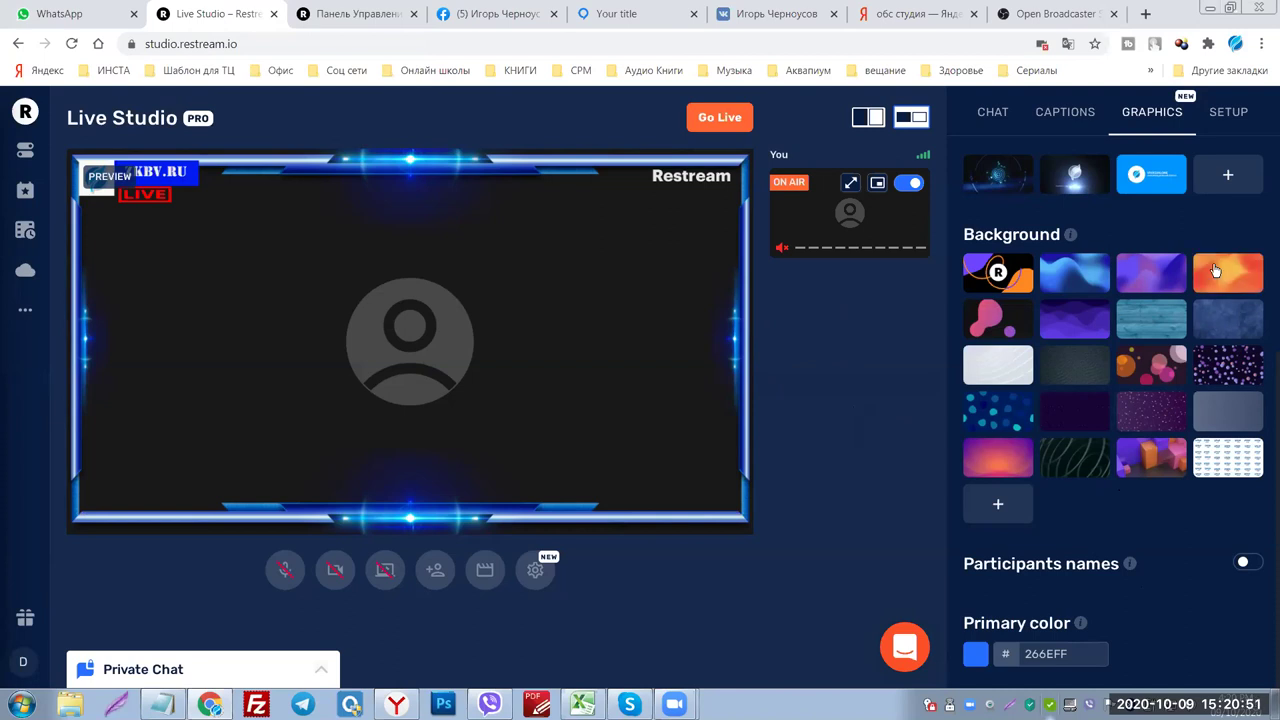
pyautogui.scroll(3, 1215, 270)
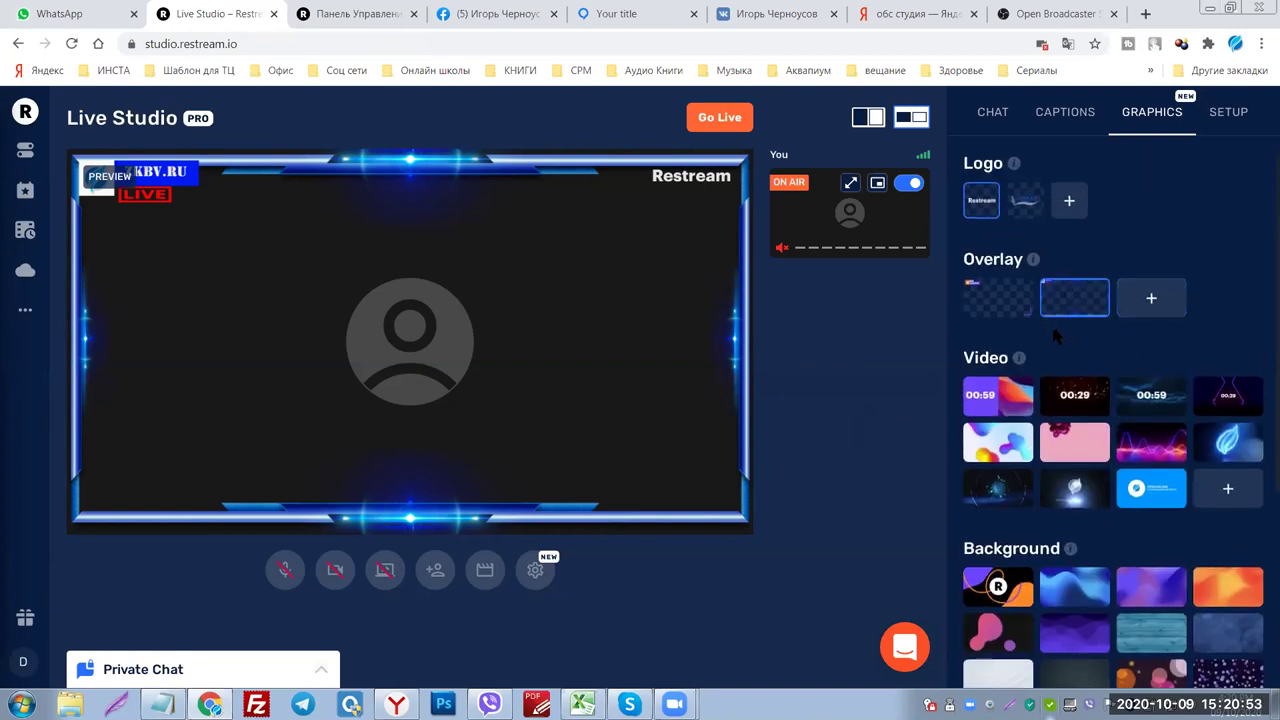
pyautogui.scroll(-3, 1052, 328)
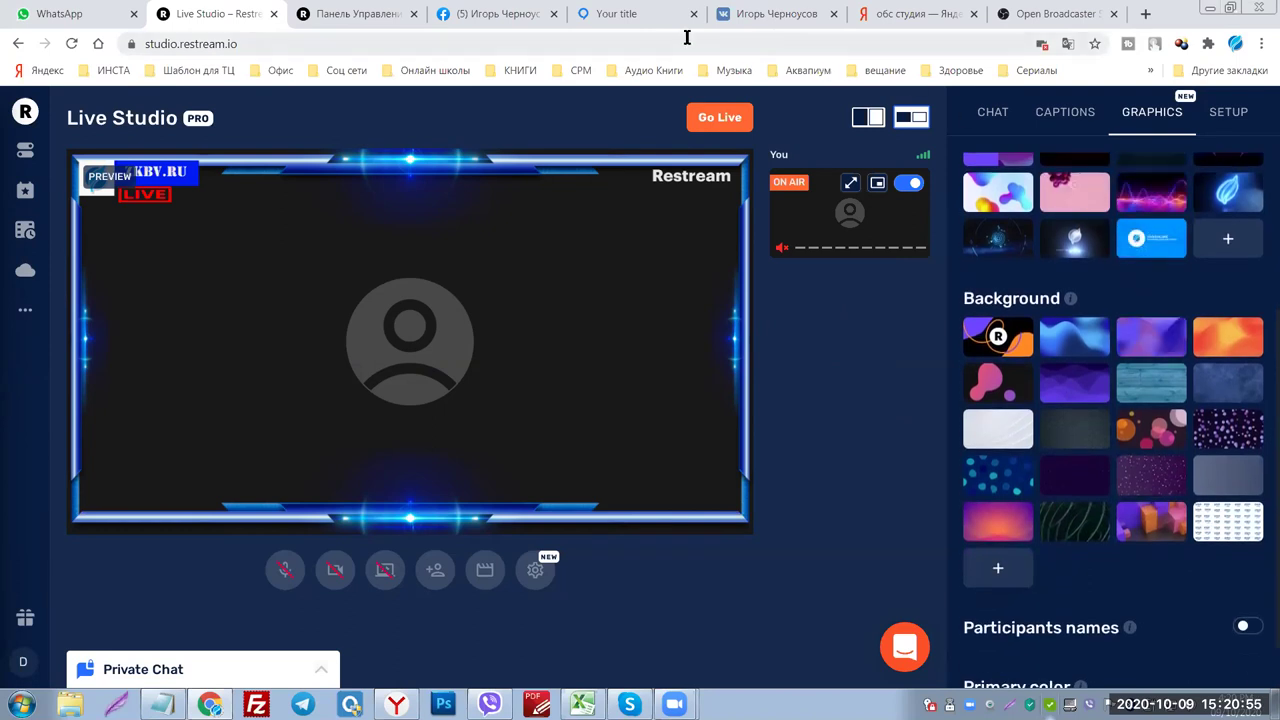
# Revisit the Facebook broadcast post, and close every browser page except WhatsApp and the Restream dashboard.
pyautogui.click(487, 15)
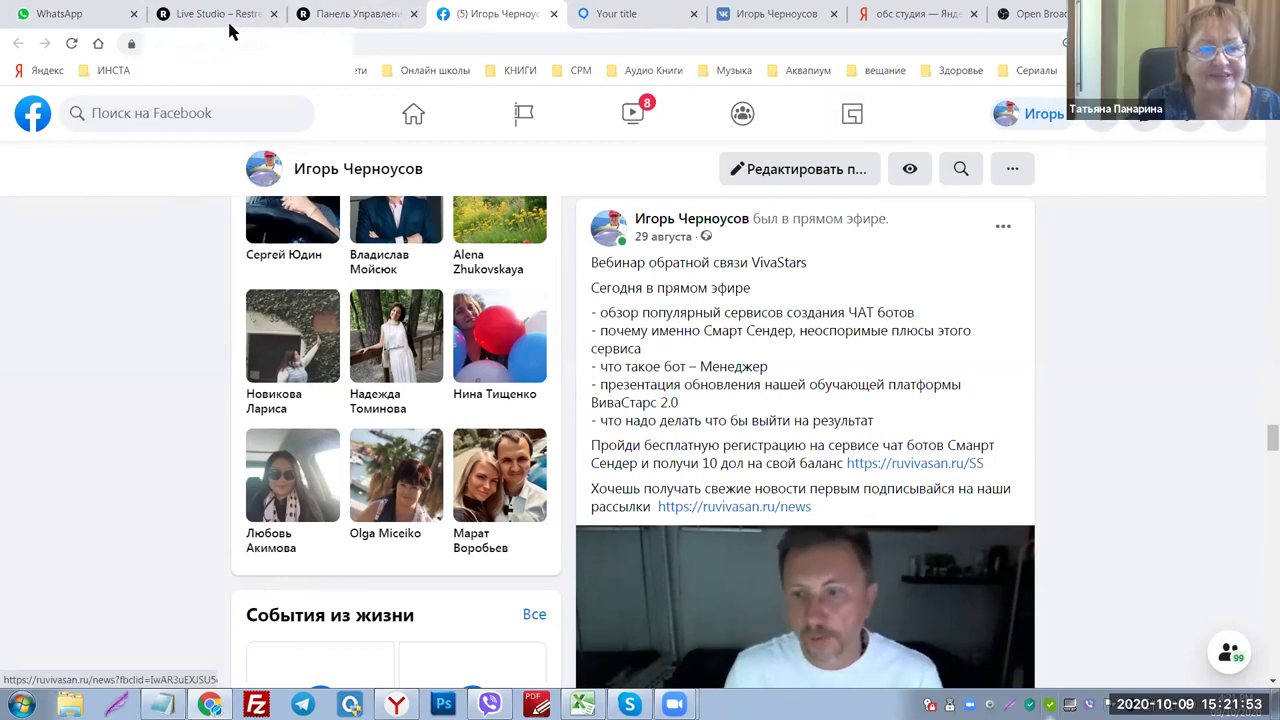
pyautogui.click(192, 16)
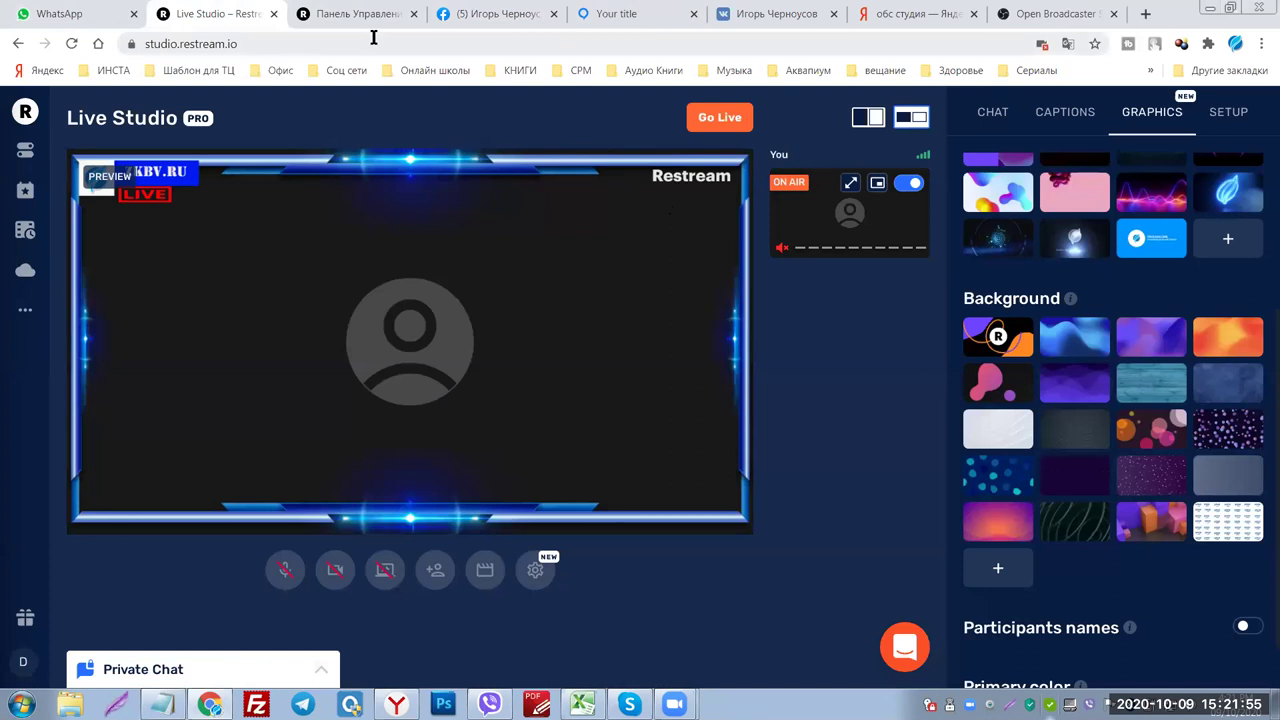
pyautogui.click(273, 14)
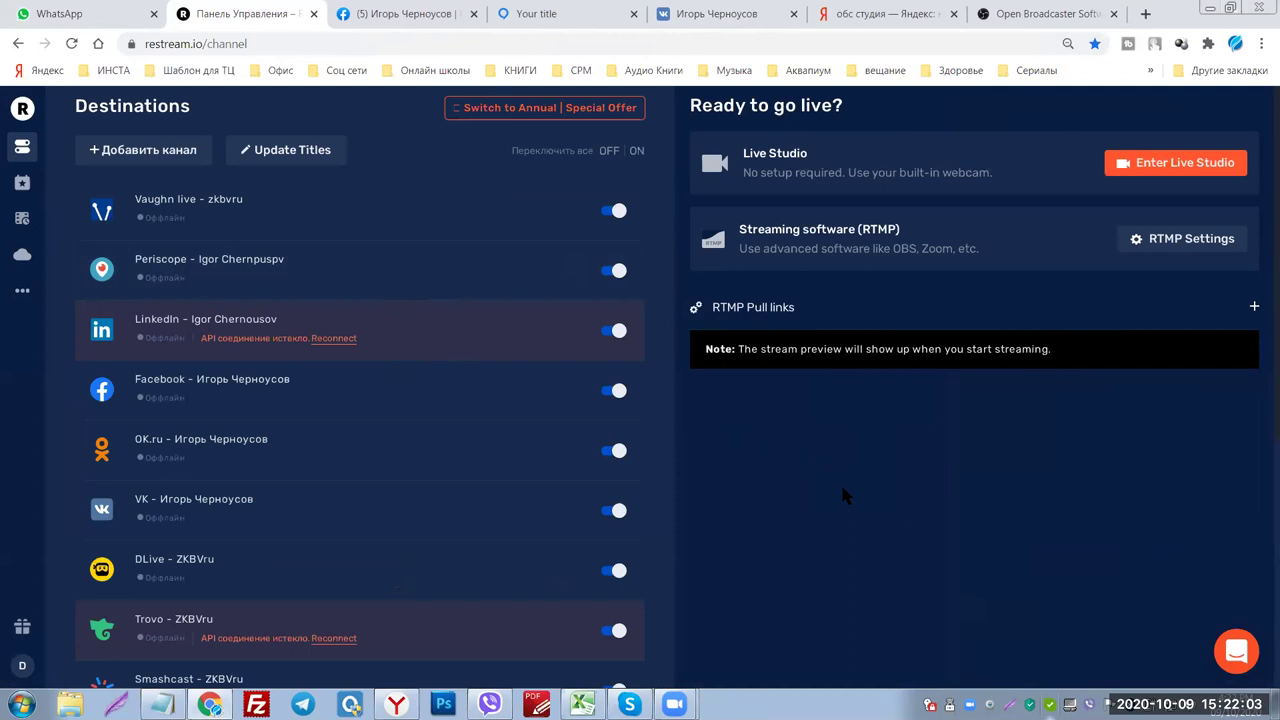
pyautogui.click(1090, 14)
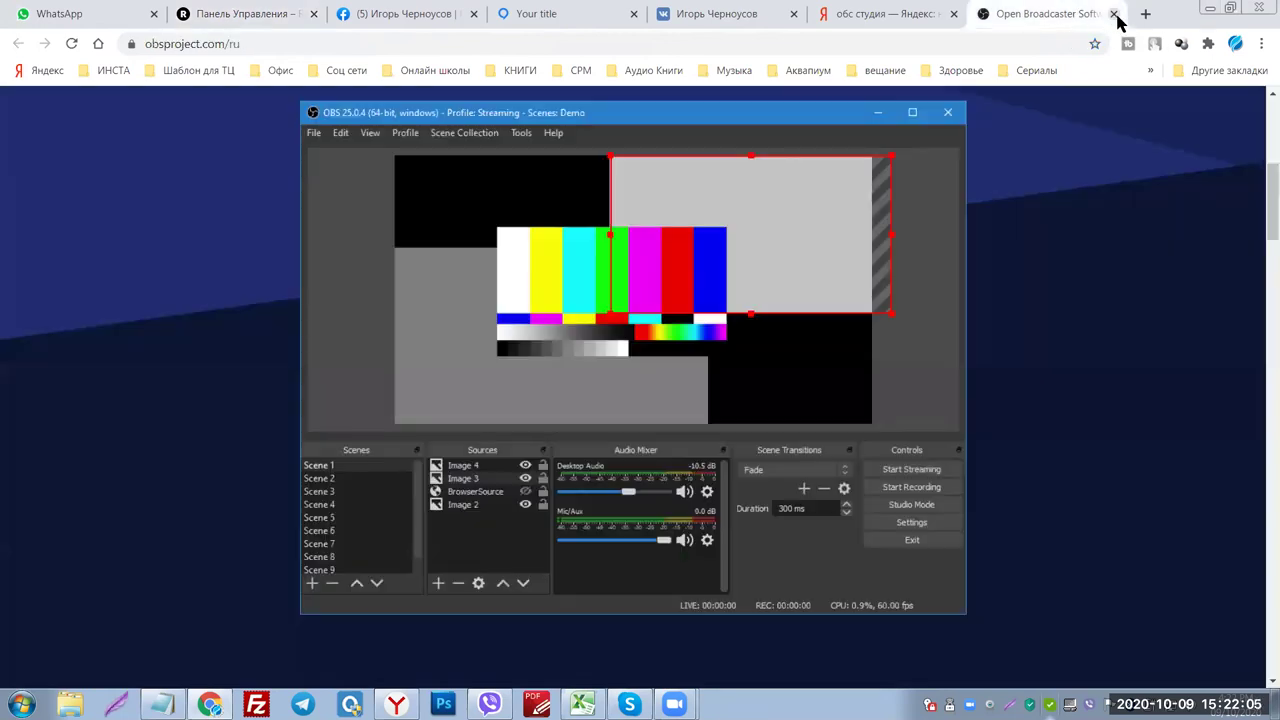
pyautogui.click(1115, 14)
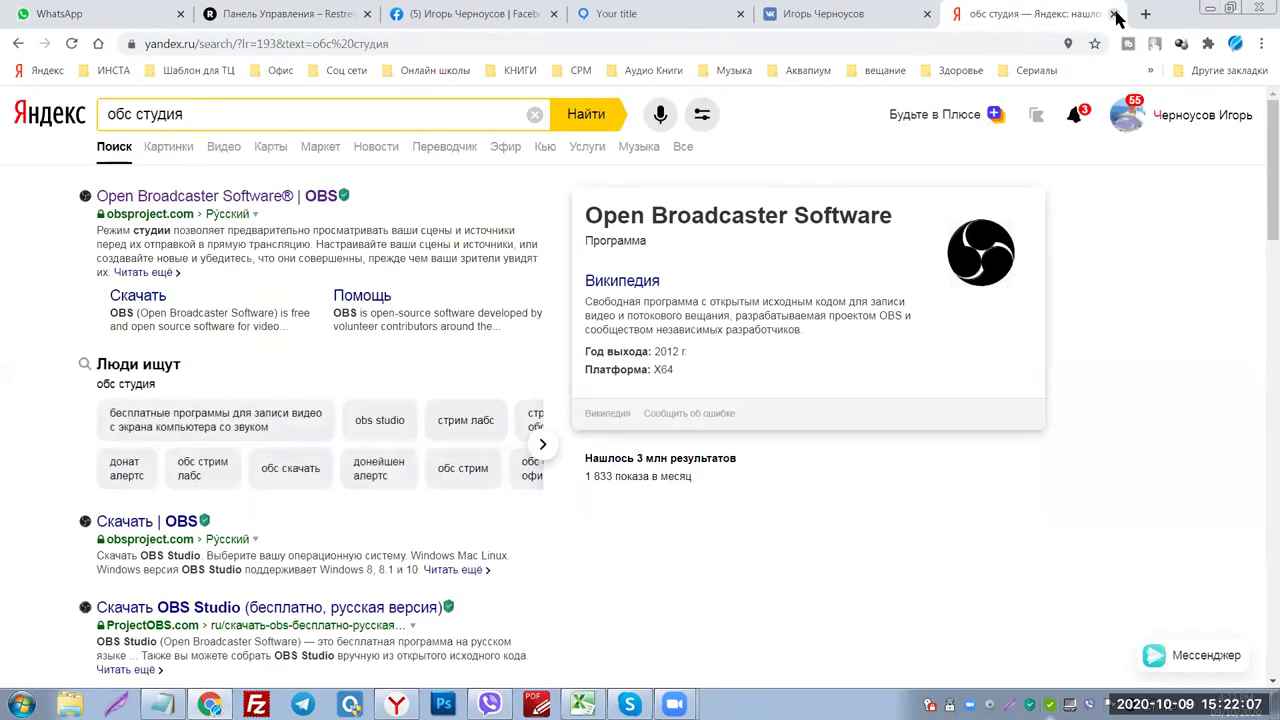
pyautogui.click(1116, 14)
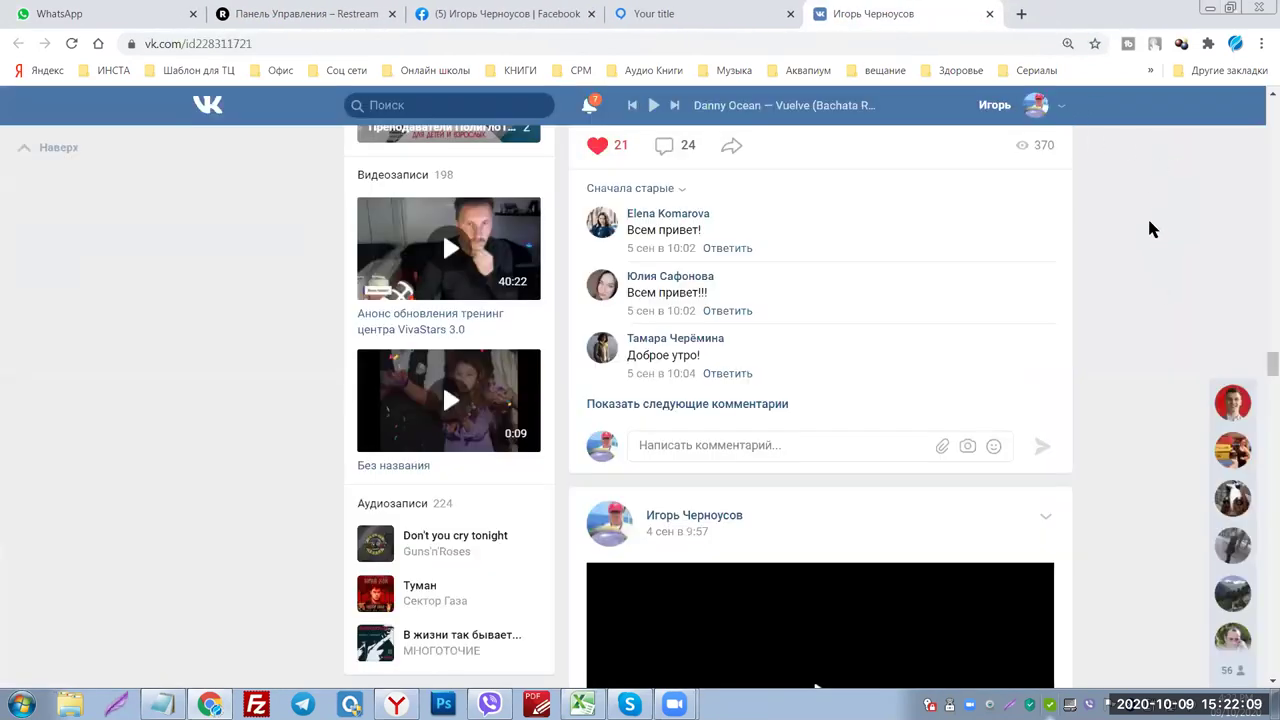
pyautogui.click(989, 14)
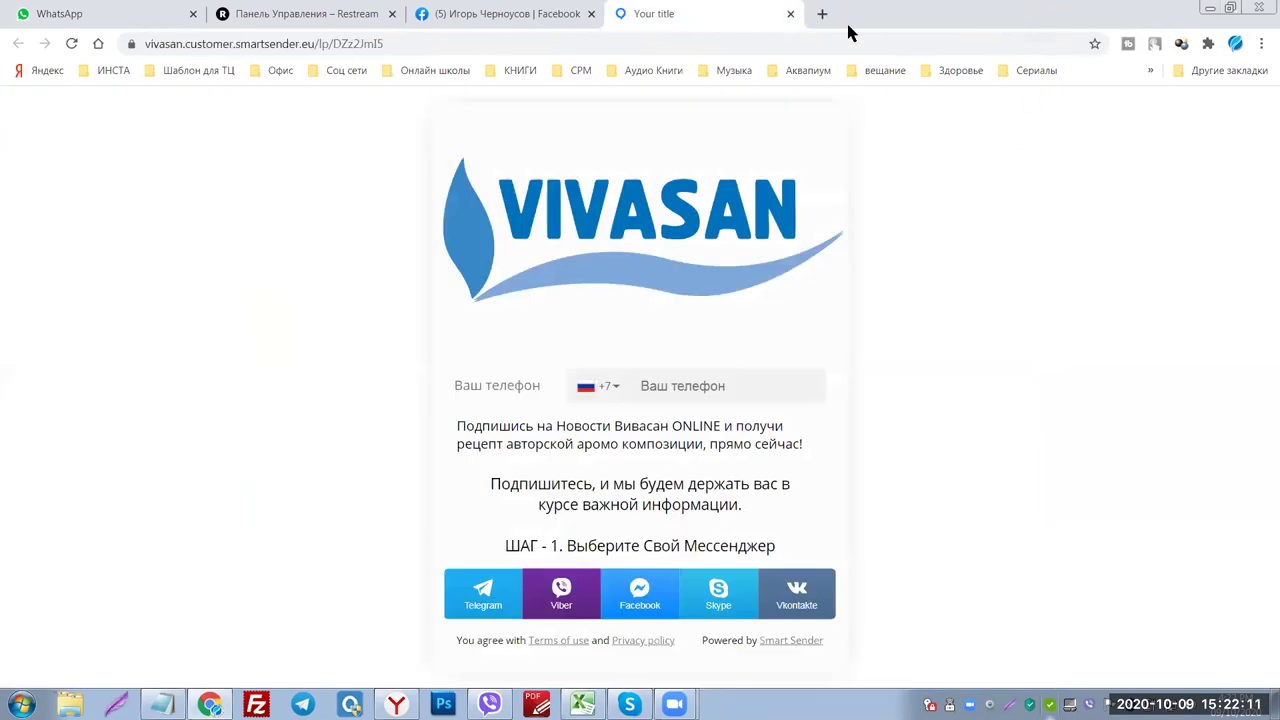
pyautogui.click(790, 14)
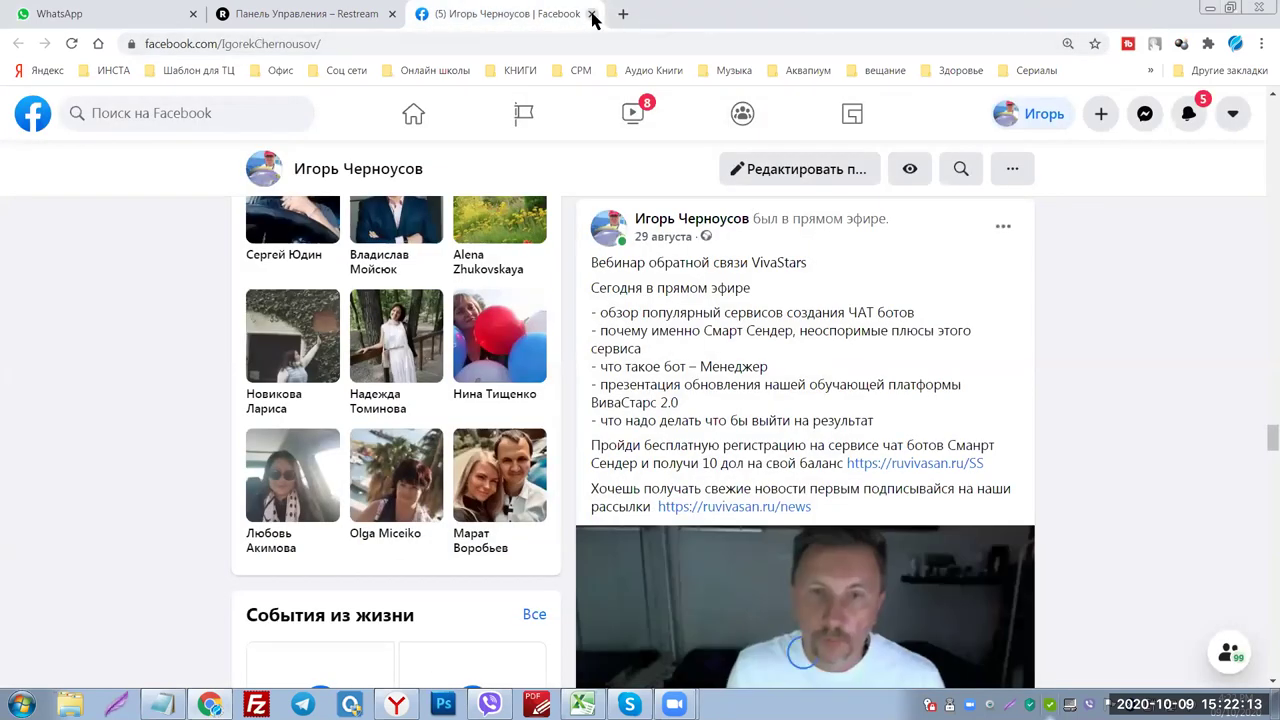
pyautogui.click(592, 14)
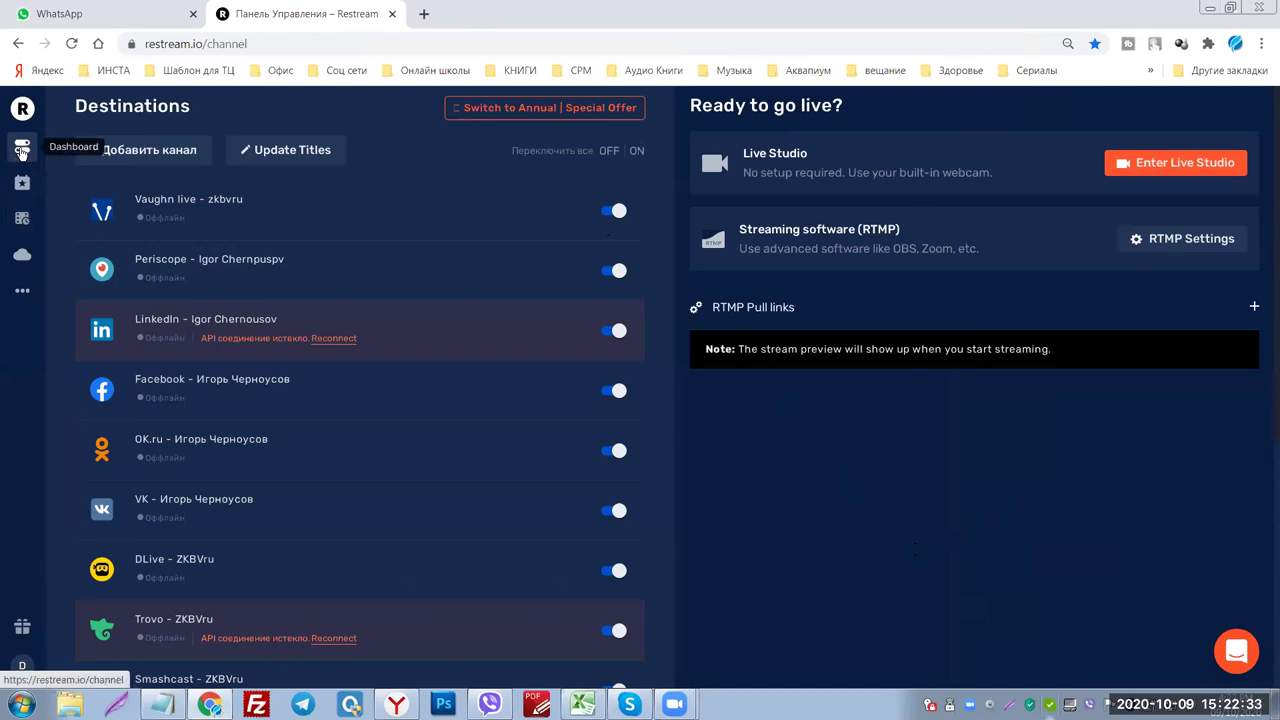
# Examine the platforms available for adding a channel, close that list and review the connected destinations.
pyautogui.click(153, 155)
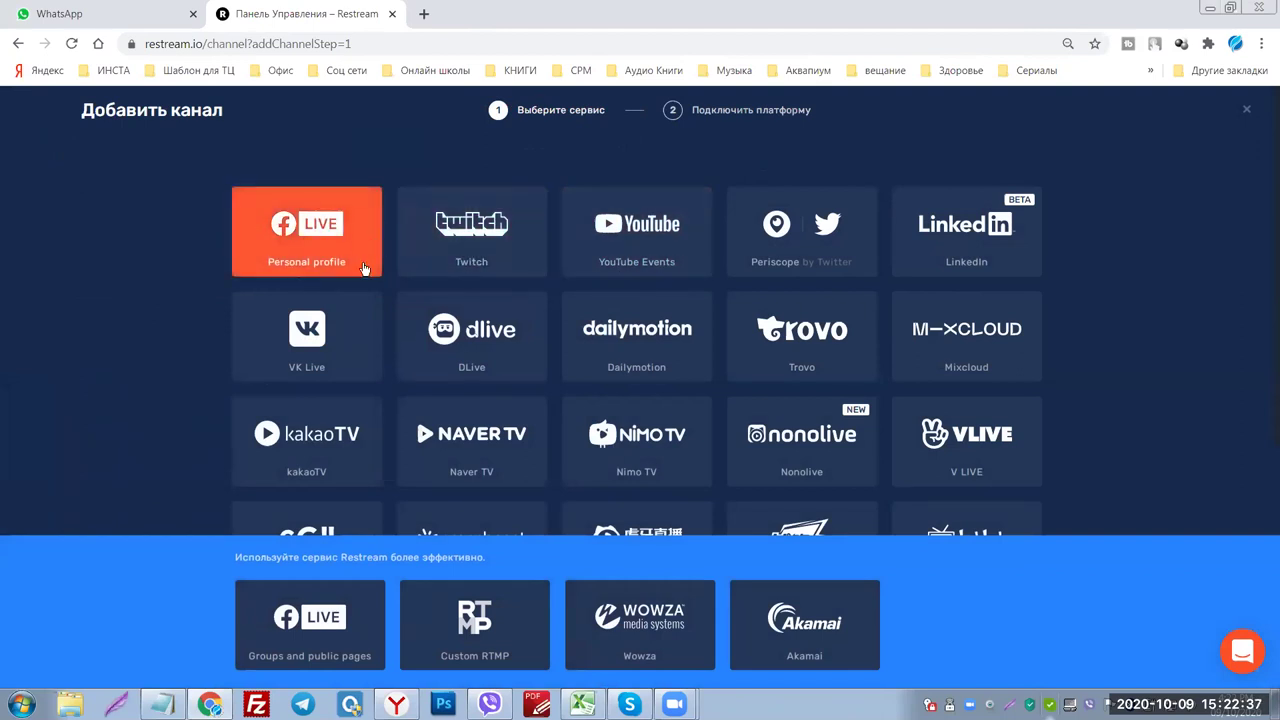
pyautogui.scroll(-4, 614, 366)
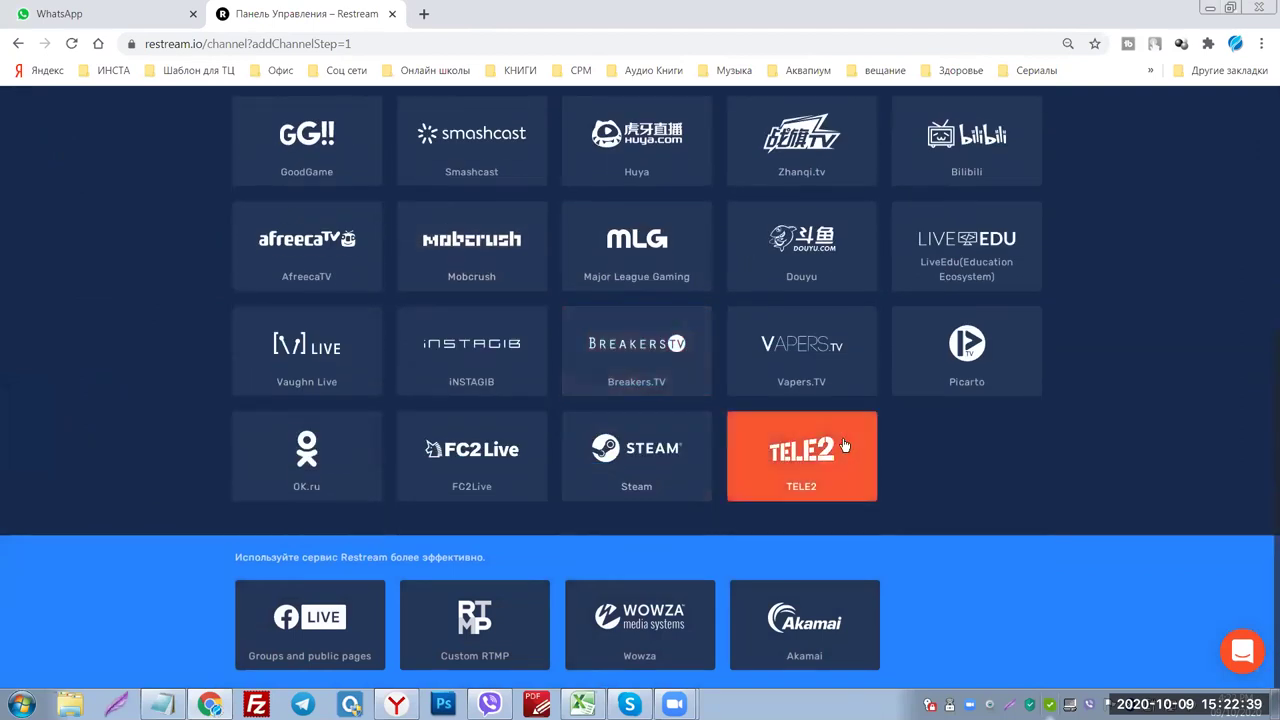
pyautogui.scroll(4, 844, 445)
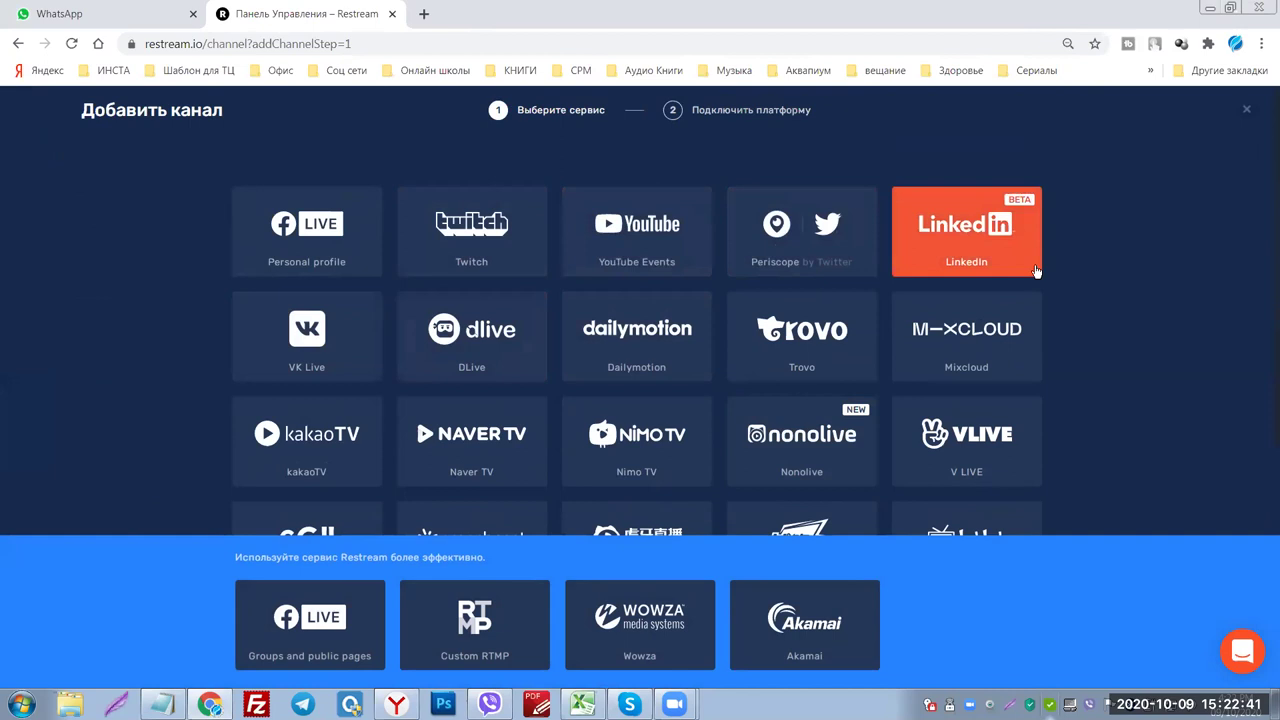
pyautogui.scroll(-4, 1036, 271)
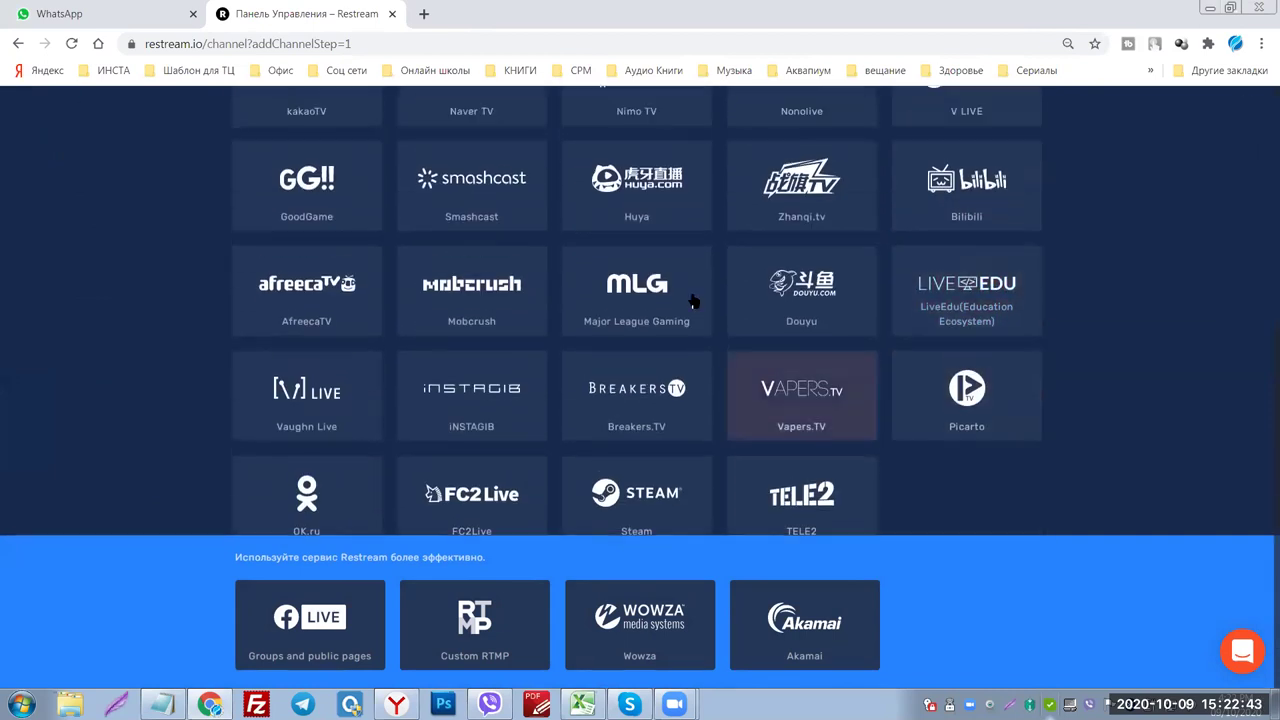
pyautogui.scroll(4, 693, 301)
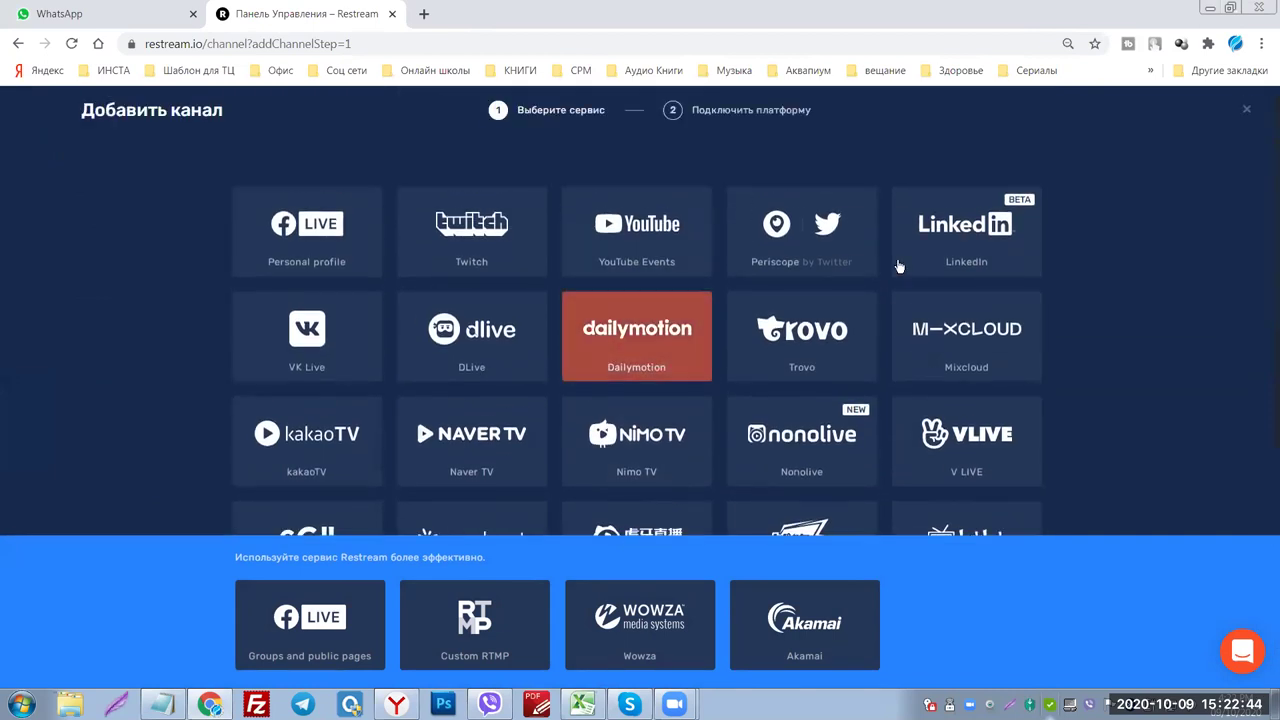
pyautogui.click(1246, 110)
pyautogui.scroll(-6, 390, 370)
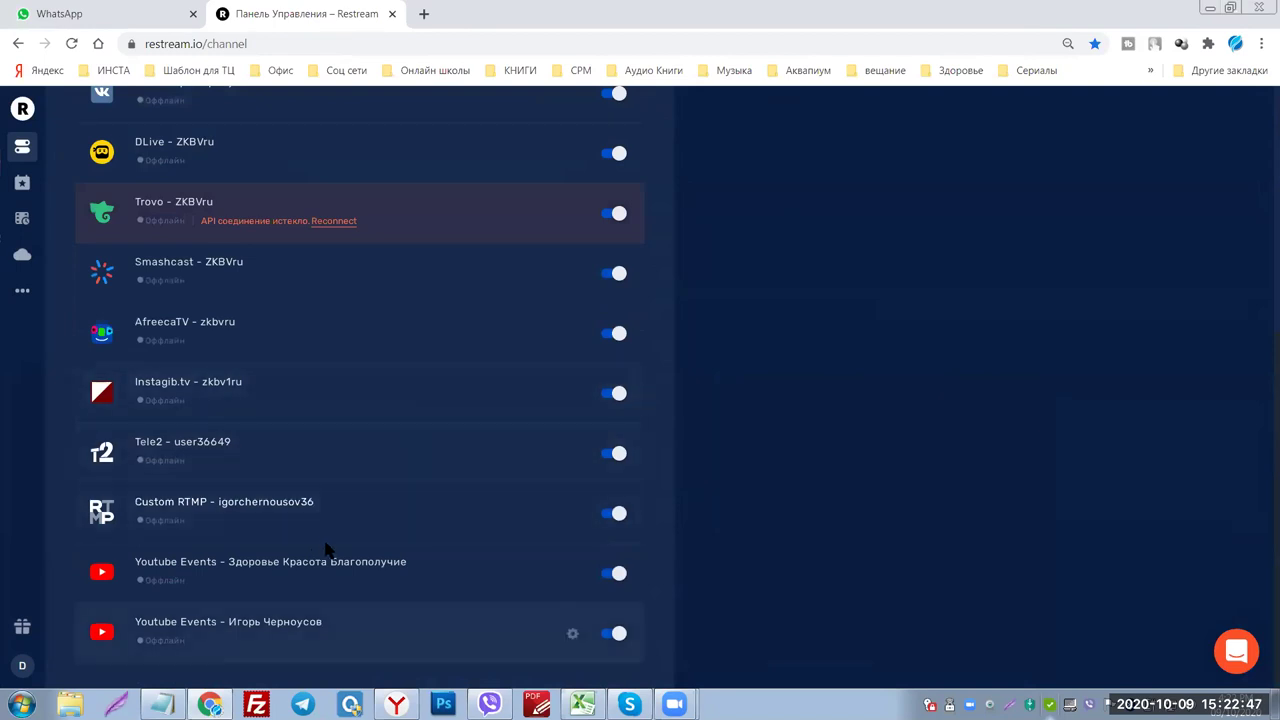
pyautogui.scroll(5, 325, 548)
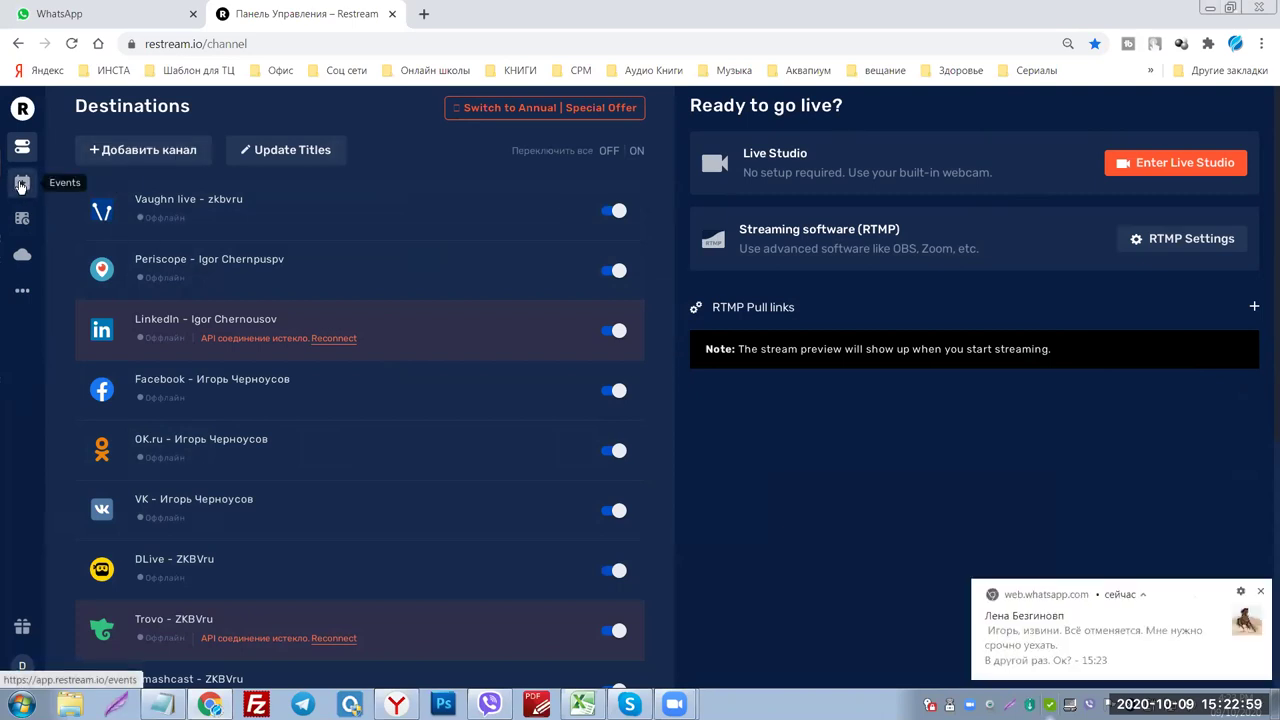
# Dismiss the WhatsApp notification and view the Events page and the Video Files Scheduler.
pyautogui.click(1260, 591)
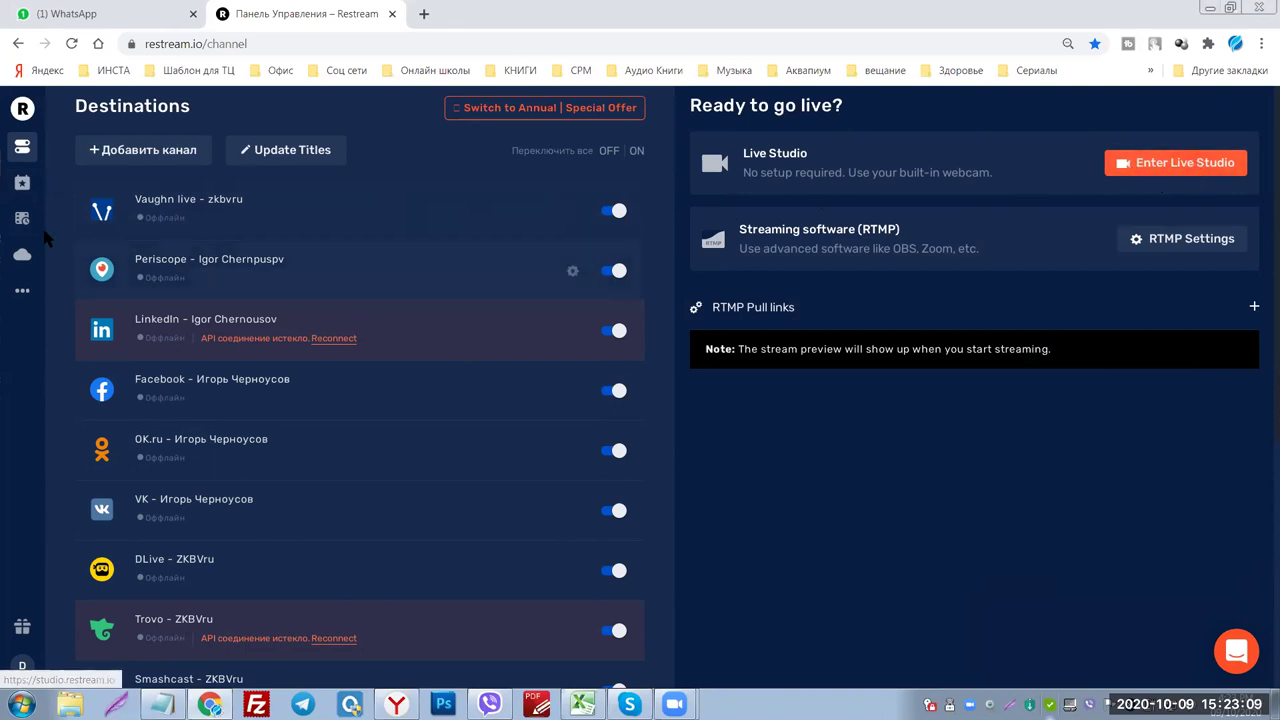
pyautogui.click(21, 183)
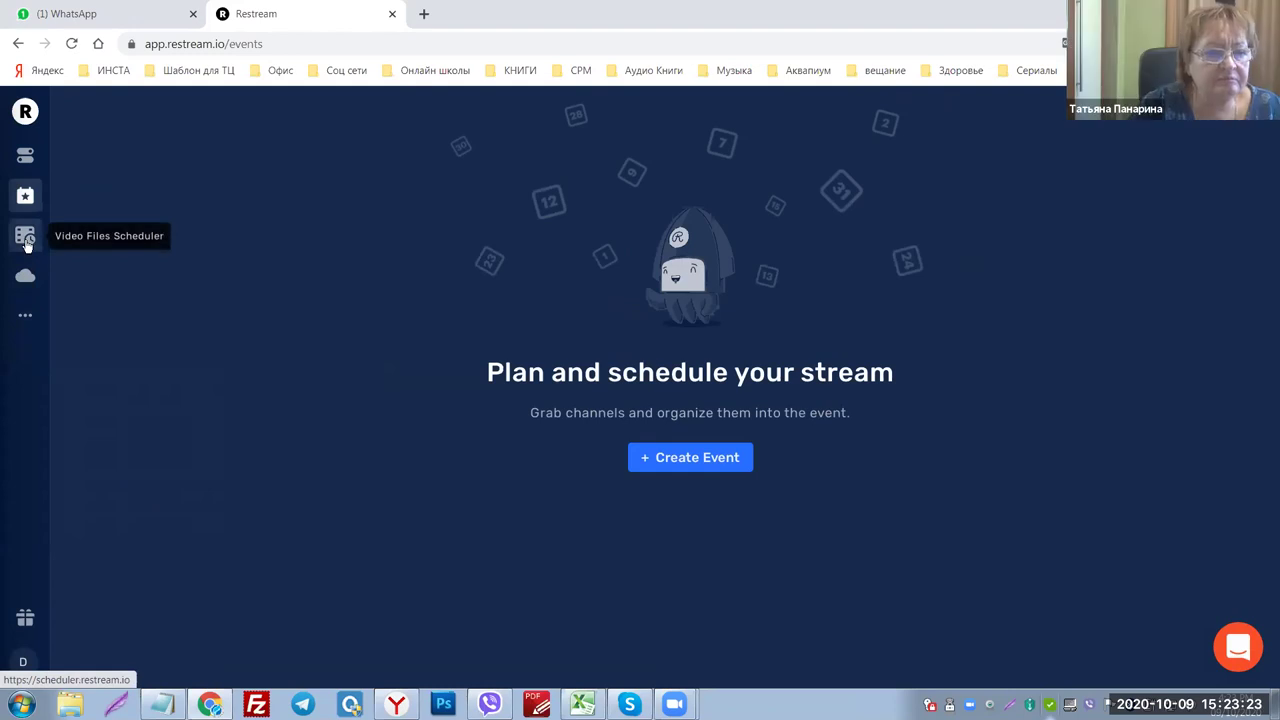
pyautogui.click(26, 240)
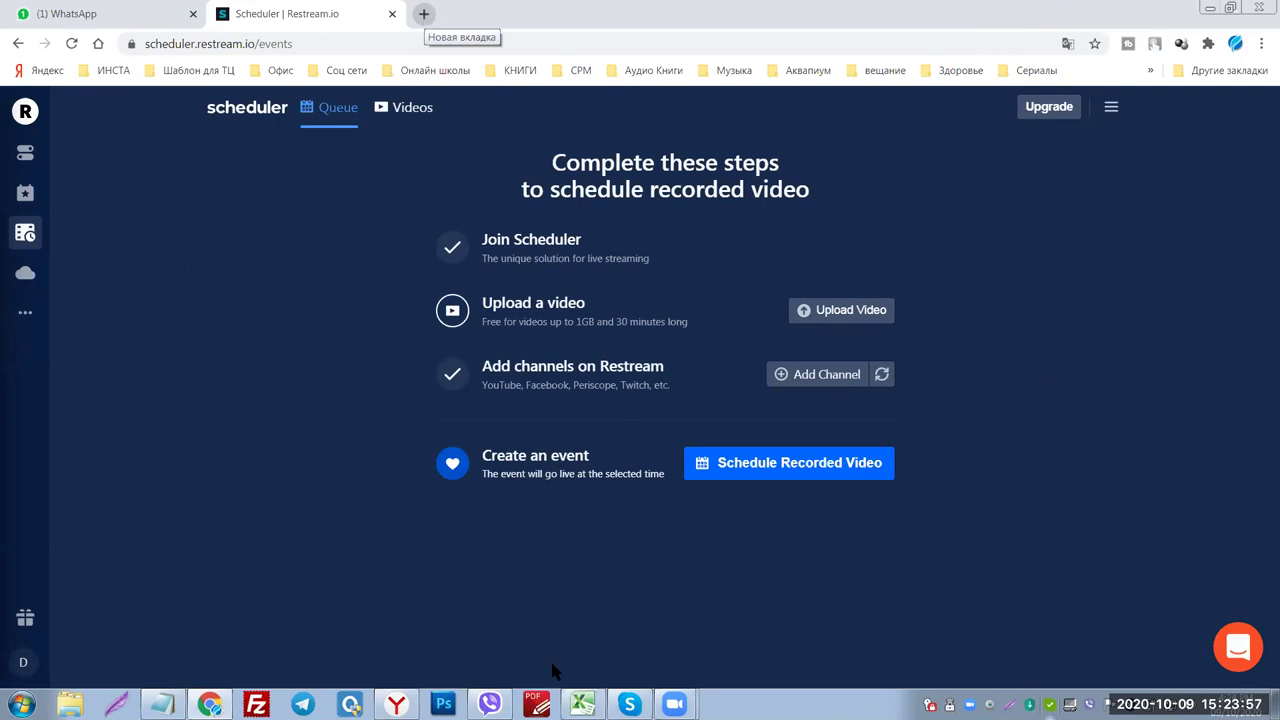
pyautogui.click(396, 704)
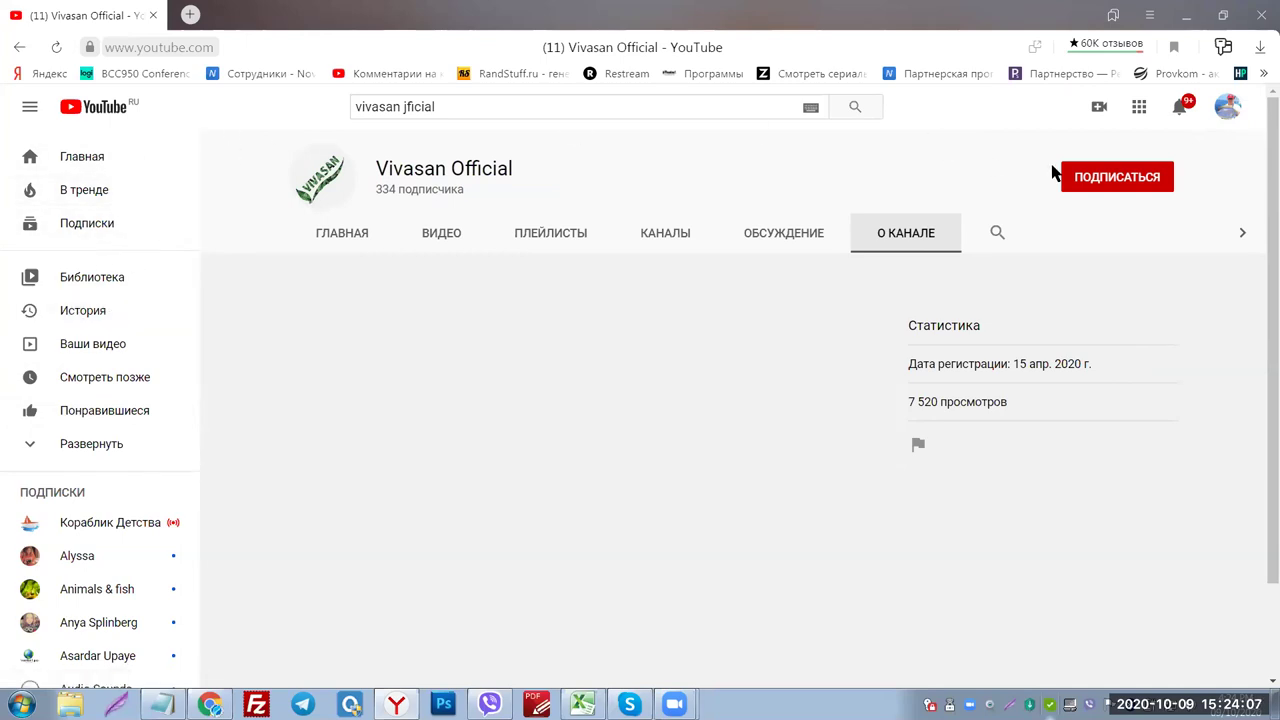
pyautogui.click(391, 76)
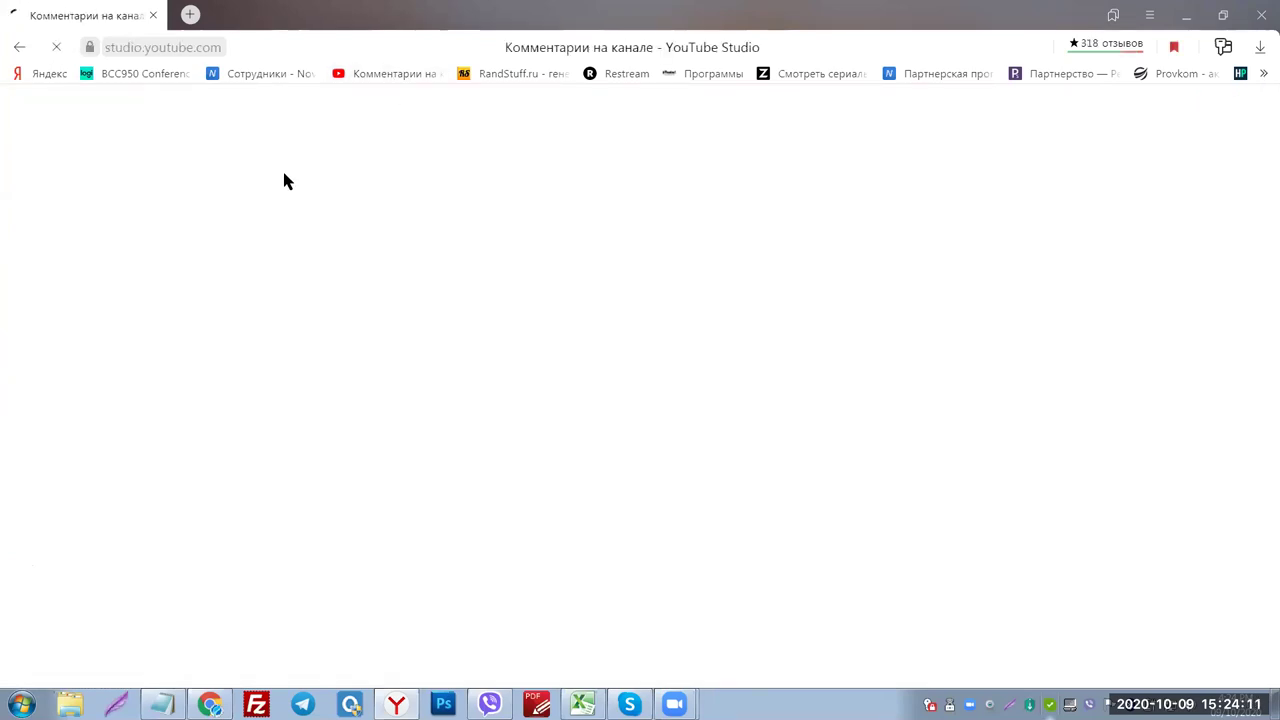
pyautogui.click(19, 47)
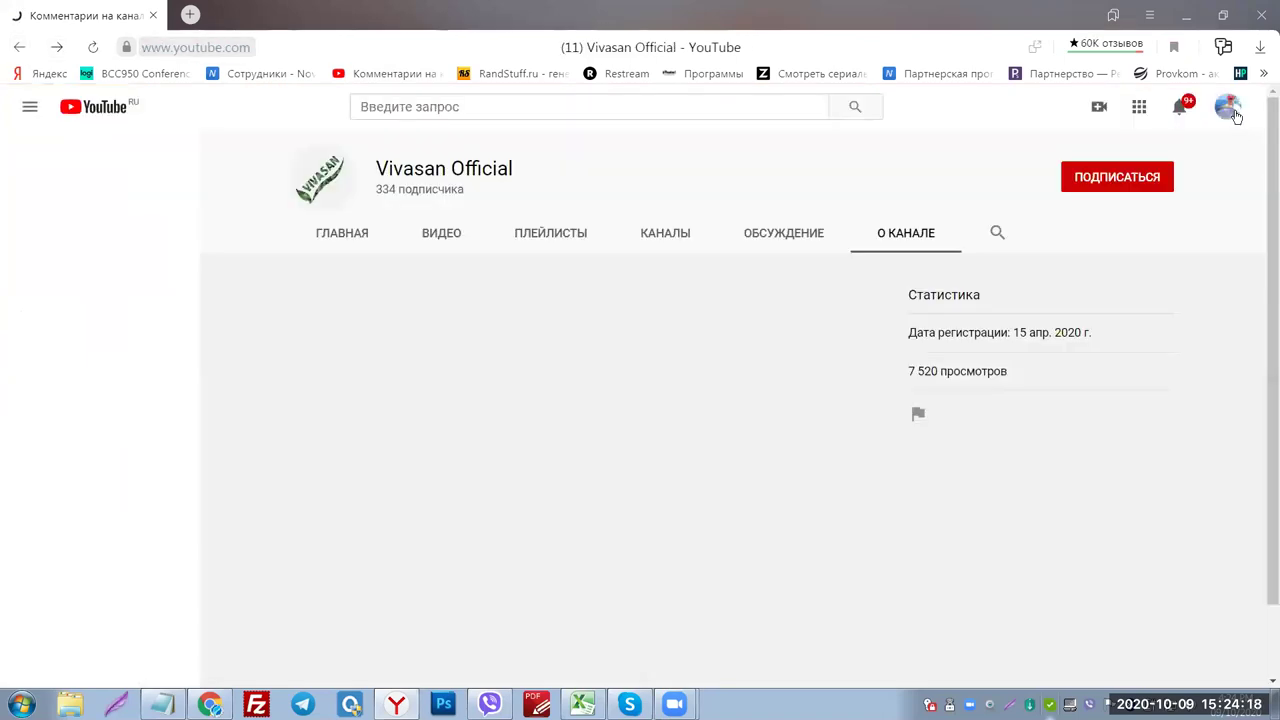
pyautogui.click(1234, 112)
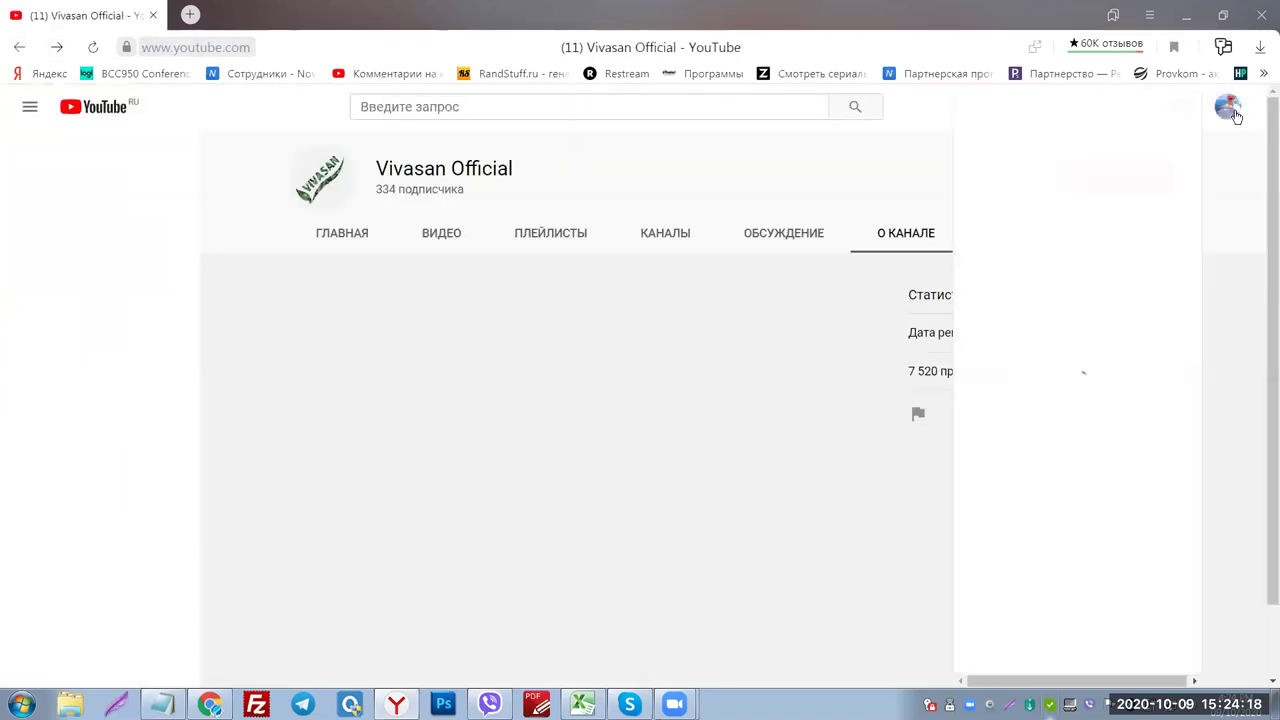
pyautogui.click(1262, 15)
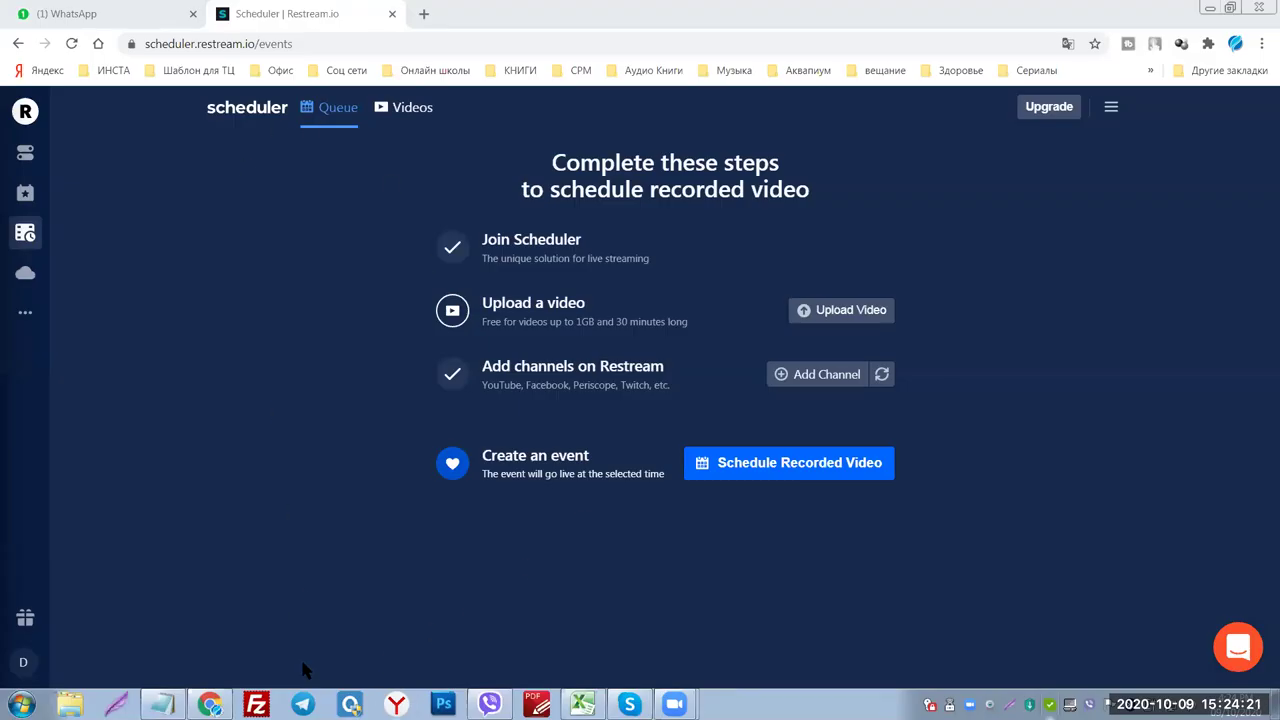
# Open YouTube in a new browser page, go to the account's own channel and close the mini player.
pyautogui.click(424, 14)
pyautogui.click(795, 415)
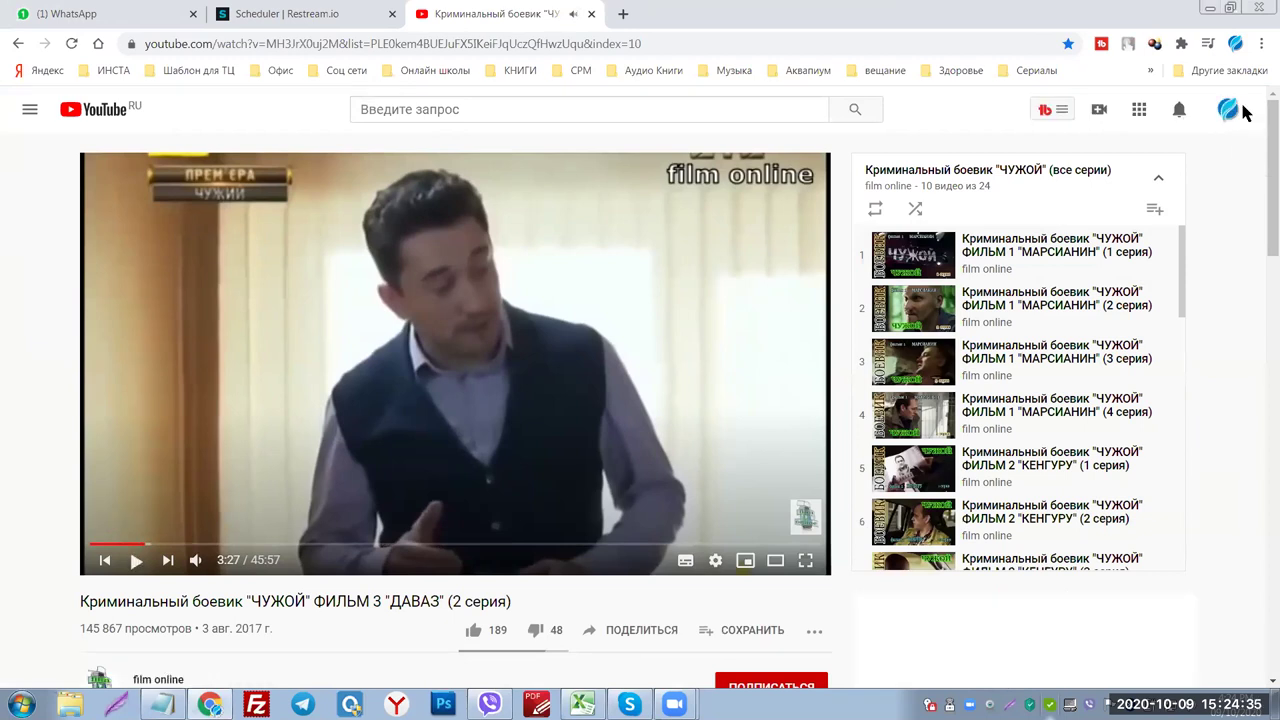
pyautogui.click(1230, 111)
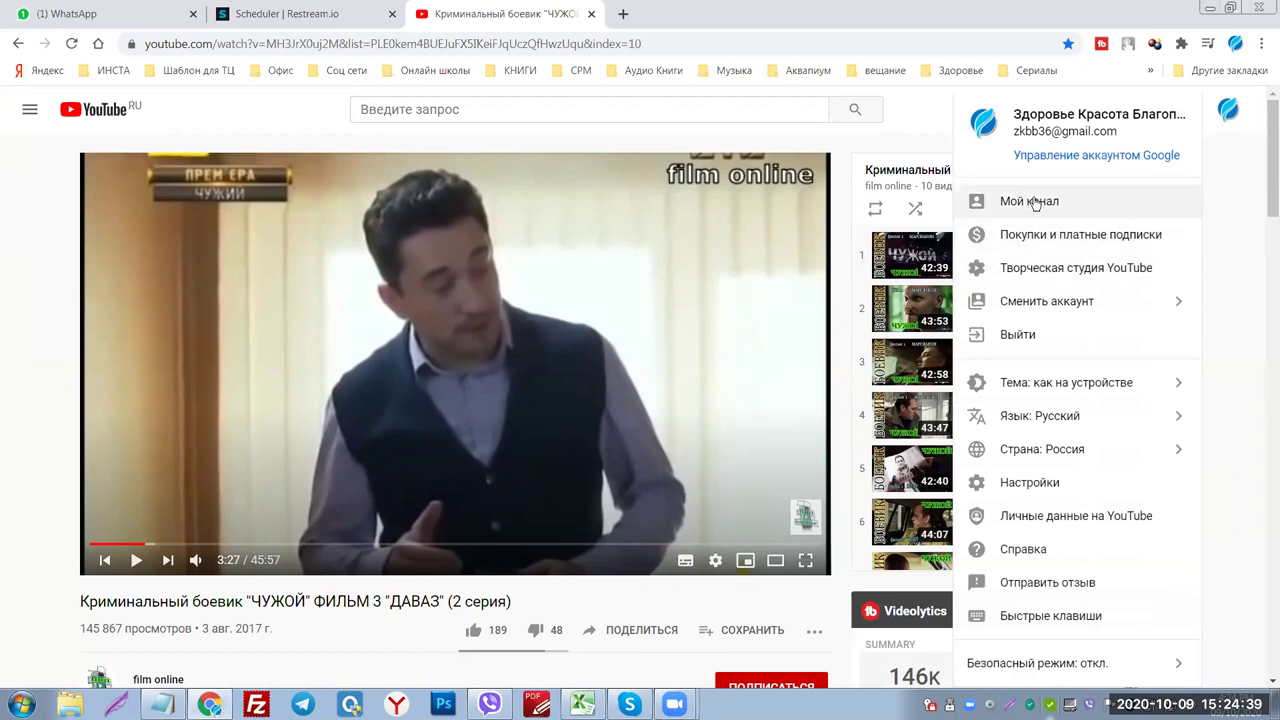
pyautogui.click(1012, 203)
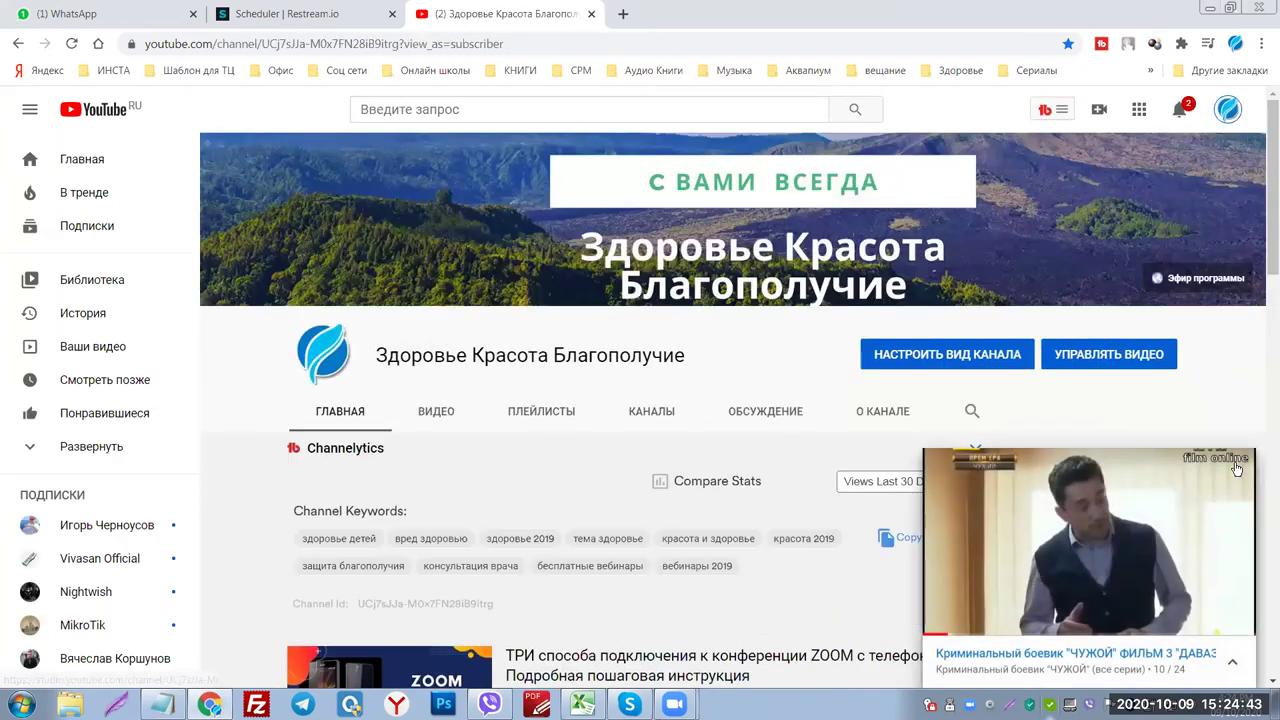
pyautogui.click(1240, 467)
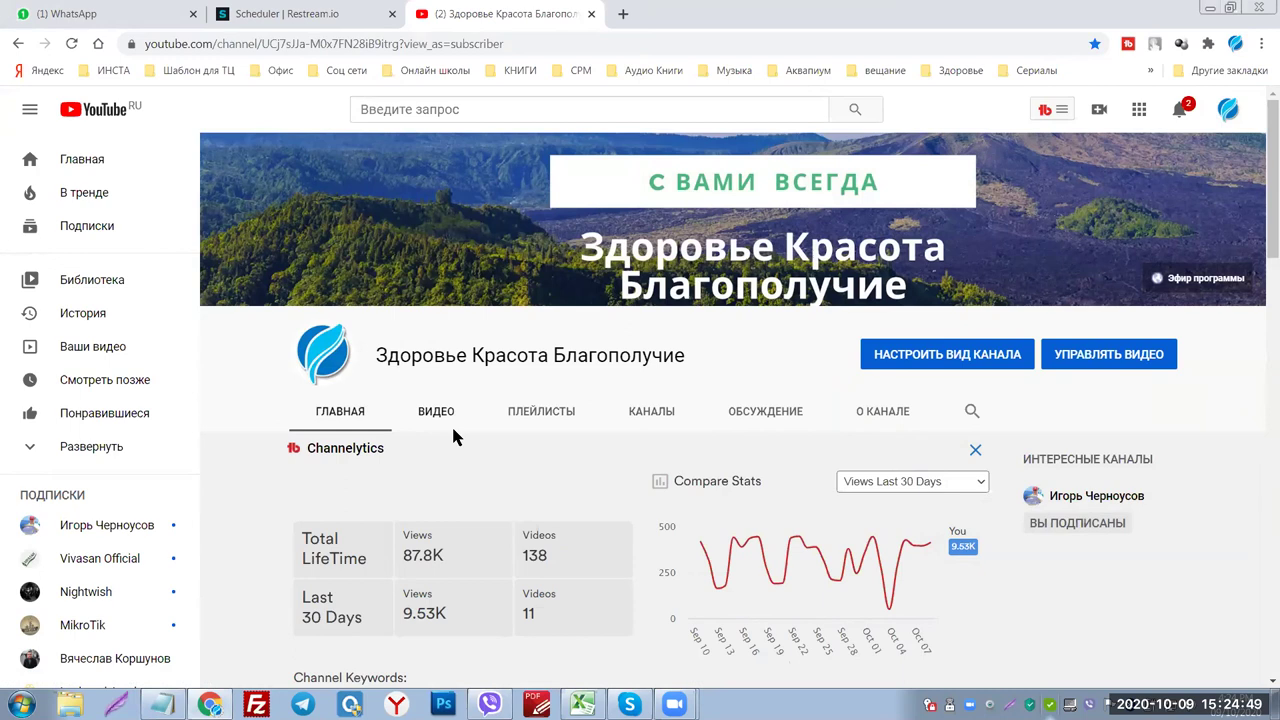
# Look through the channel's statistics, keywords and popular videos, and open its list of uploaded videos.
pyautogui.scroll(-3, 1175, 511)
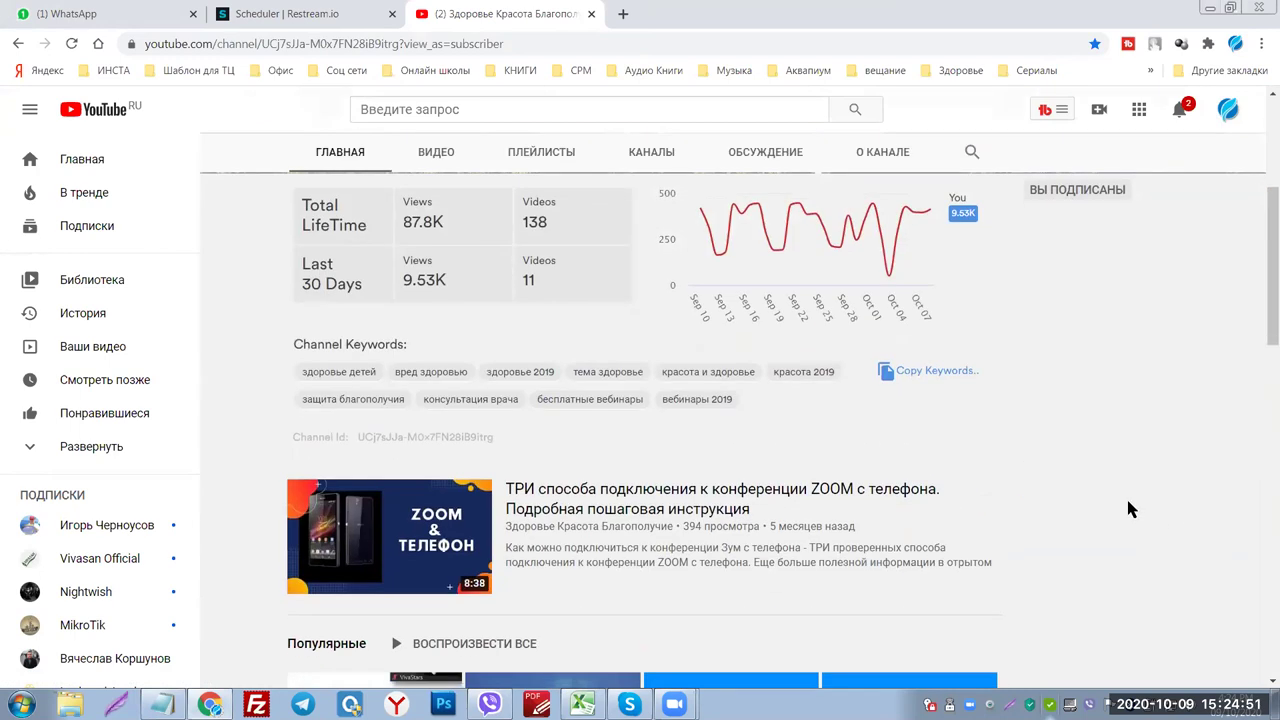
pyautogui.scroll(-3, 1150, 520)
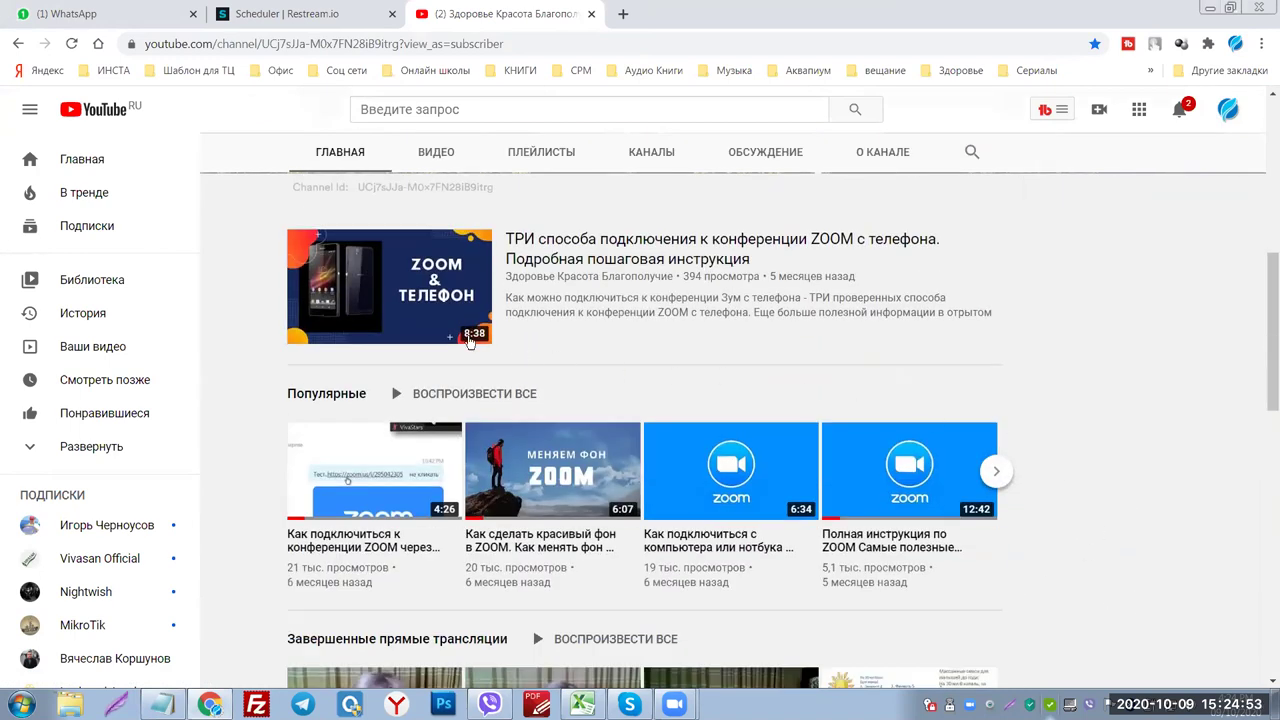
pyautogui.scroll(4, 480, 383)
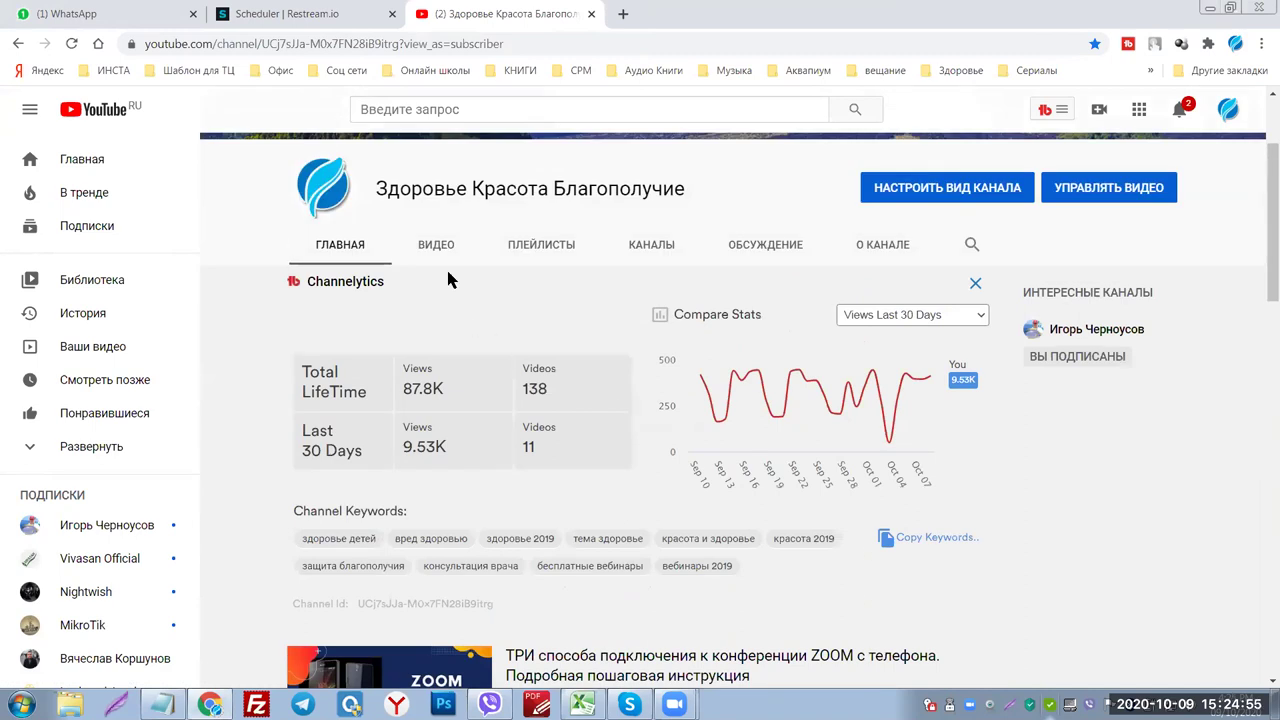
pyautogui.click(427, 250)
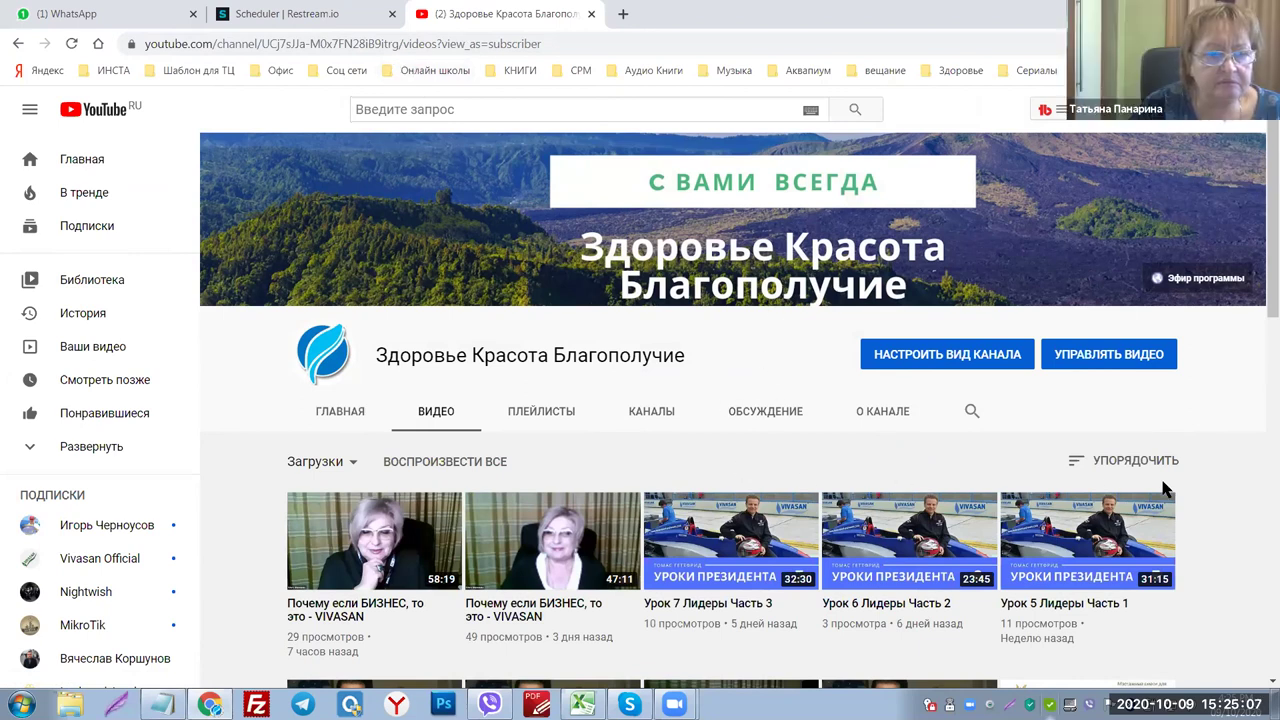
# Filter the channel's video list to show only live streams (Прямые трансляции).
pyautogui.scroll(-2, 393, 445)
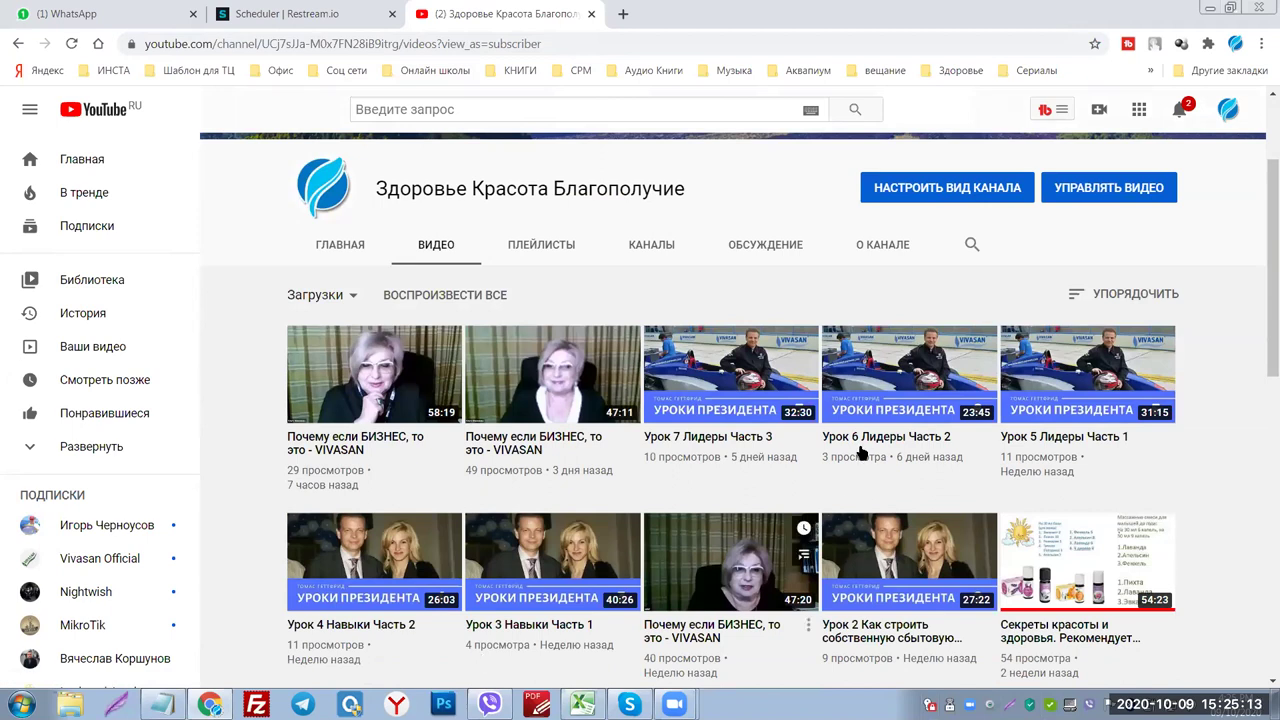
pyautogui.click(348, 298)
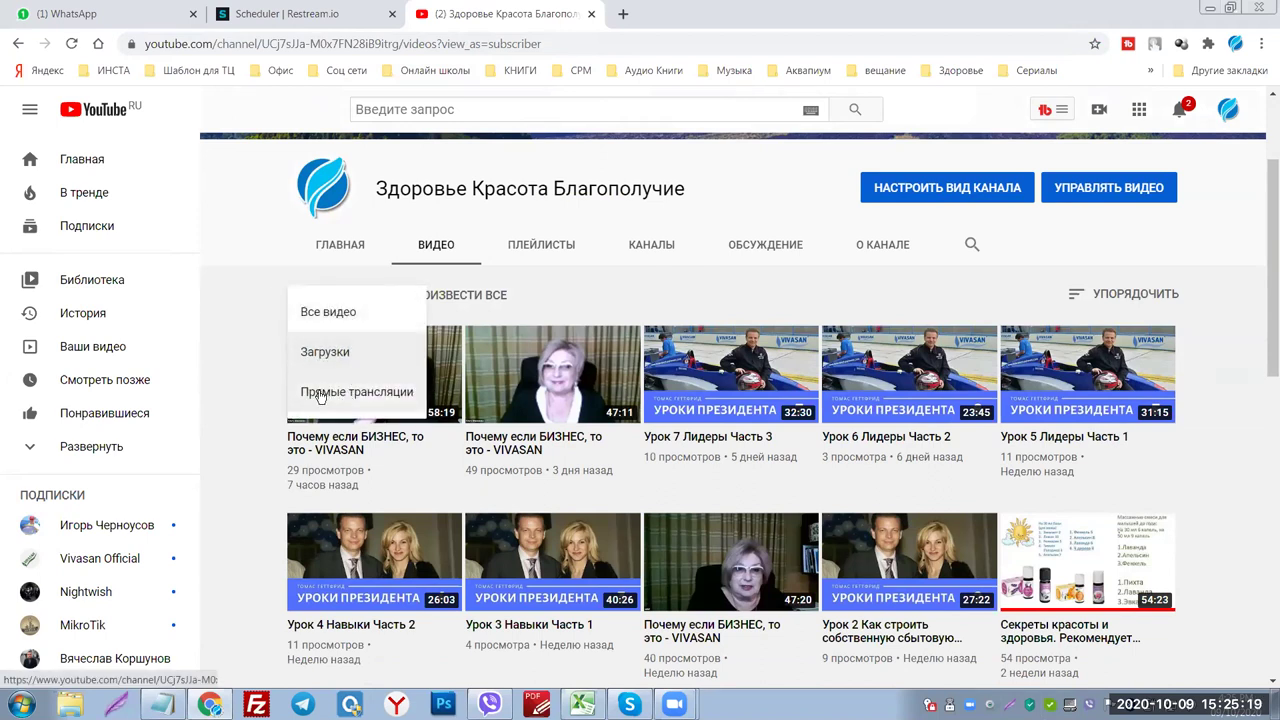
pyautogui.click(352, 393)
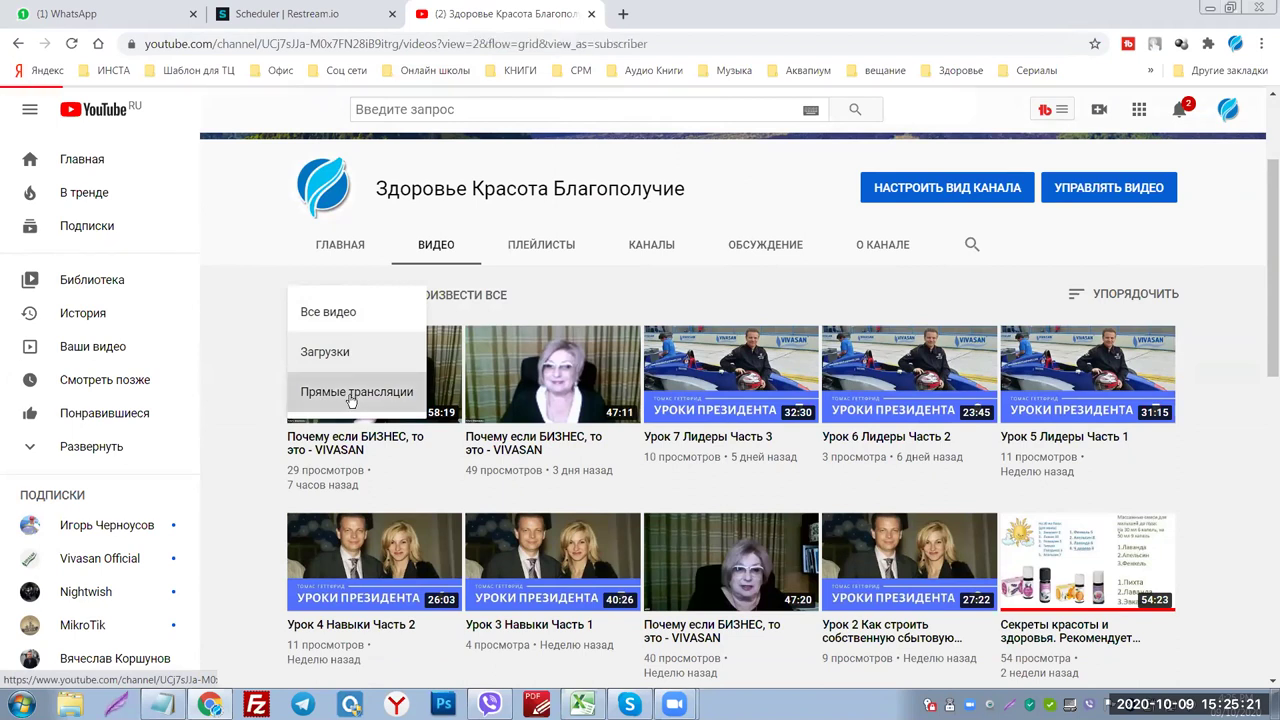
pyautogui.scroll(-2, 955, 493)
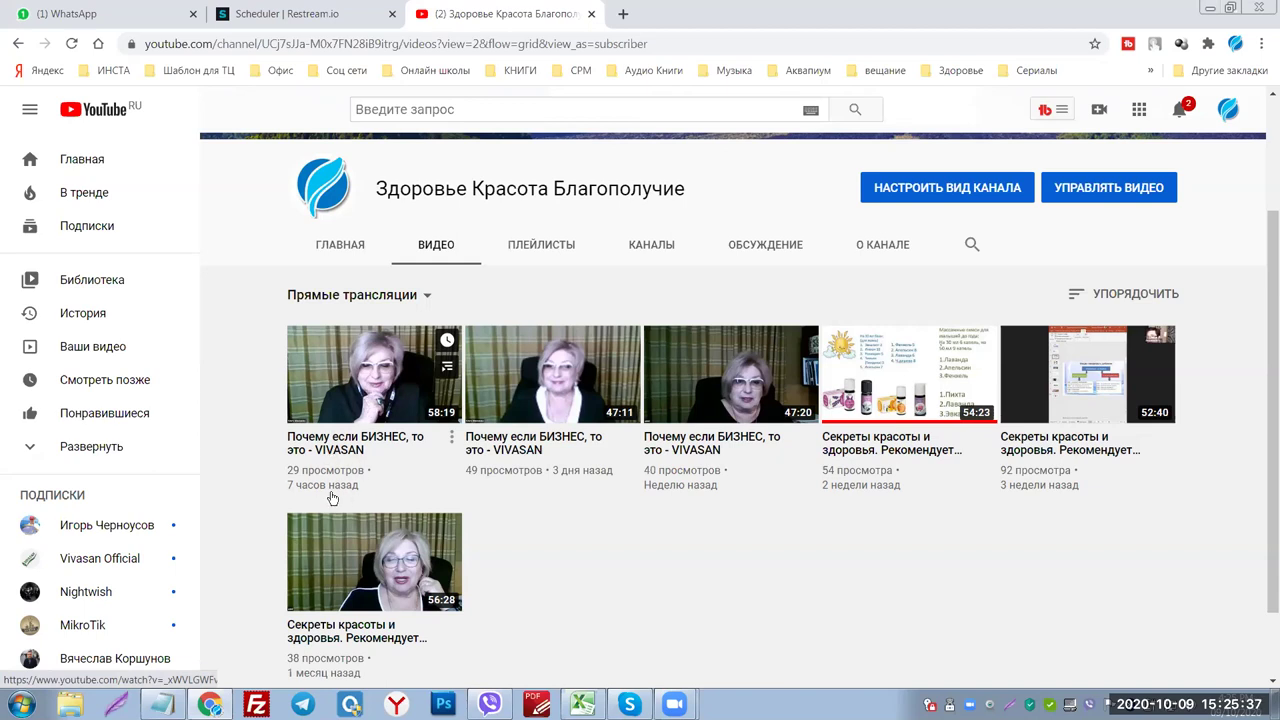
# Open and pause the newest stream, "Почему если БИЗНЕС, то это - VIVASAN", and load its address with "ss" added before youtube.com.
pyautogui.click(354, 370)
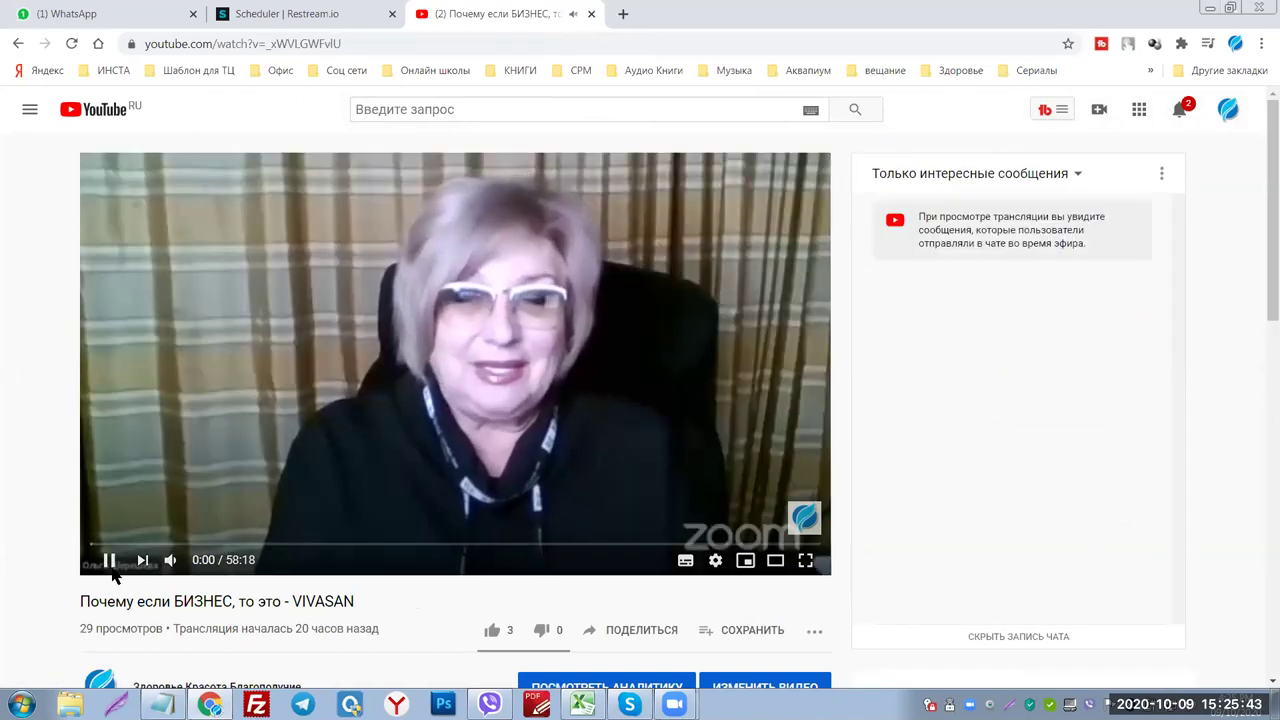
pyautogui.click(110, 561)
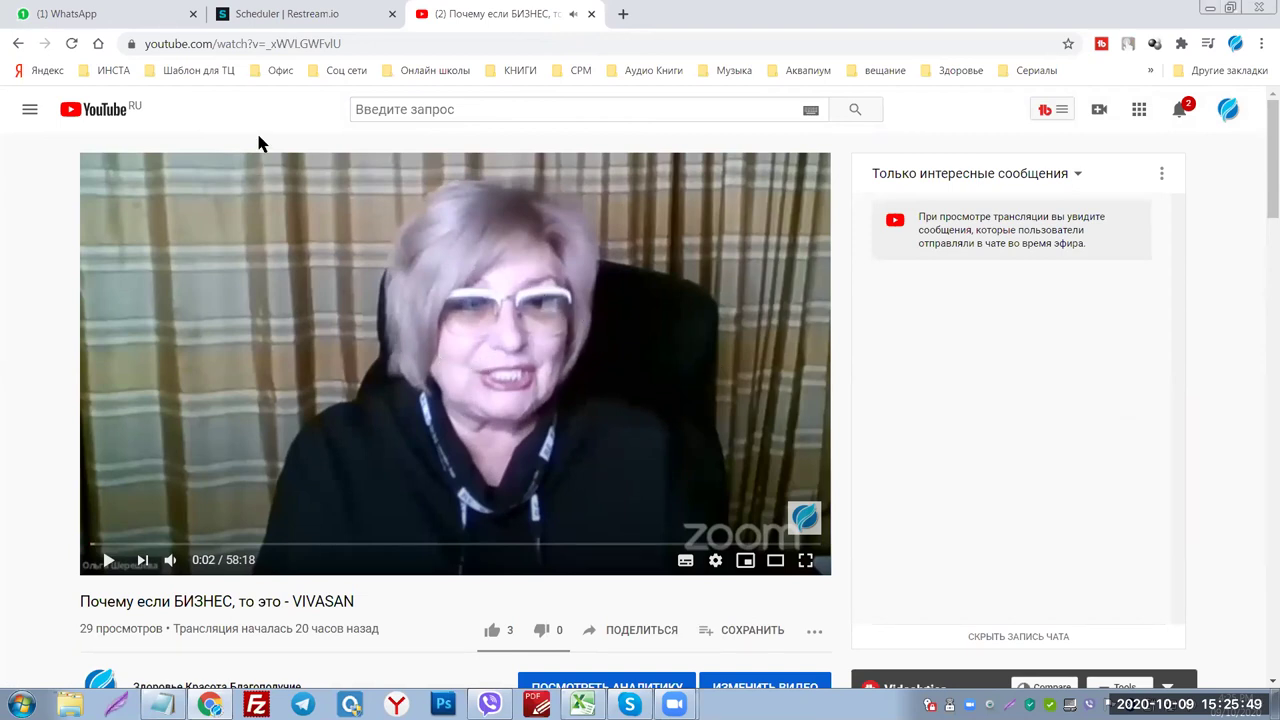
pyautogui.click(153, 44)
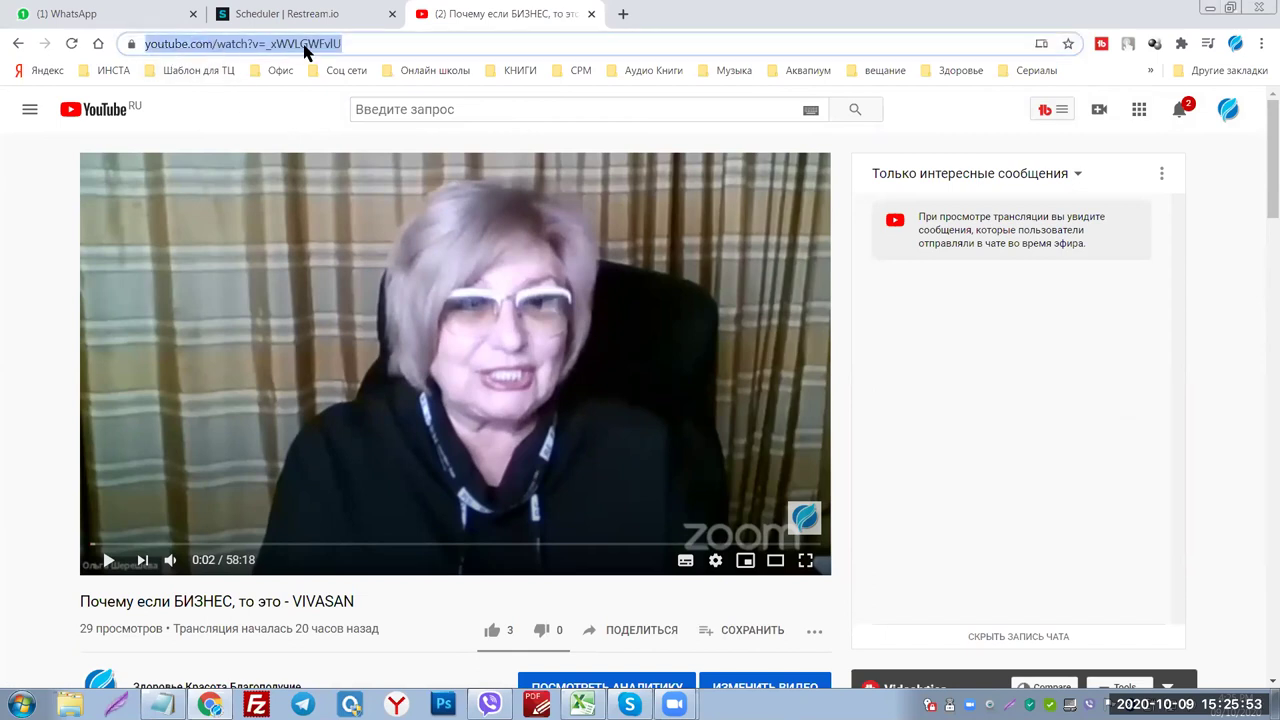
pyautogui.click(376, 46)
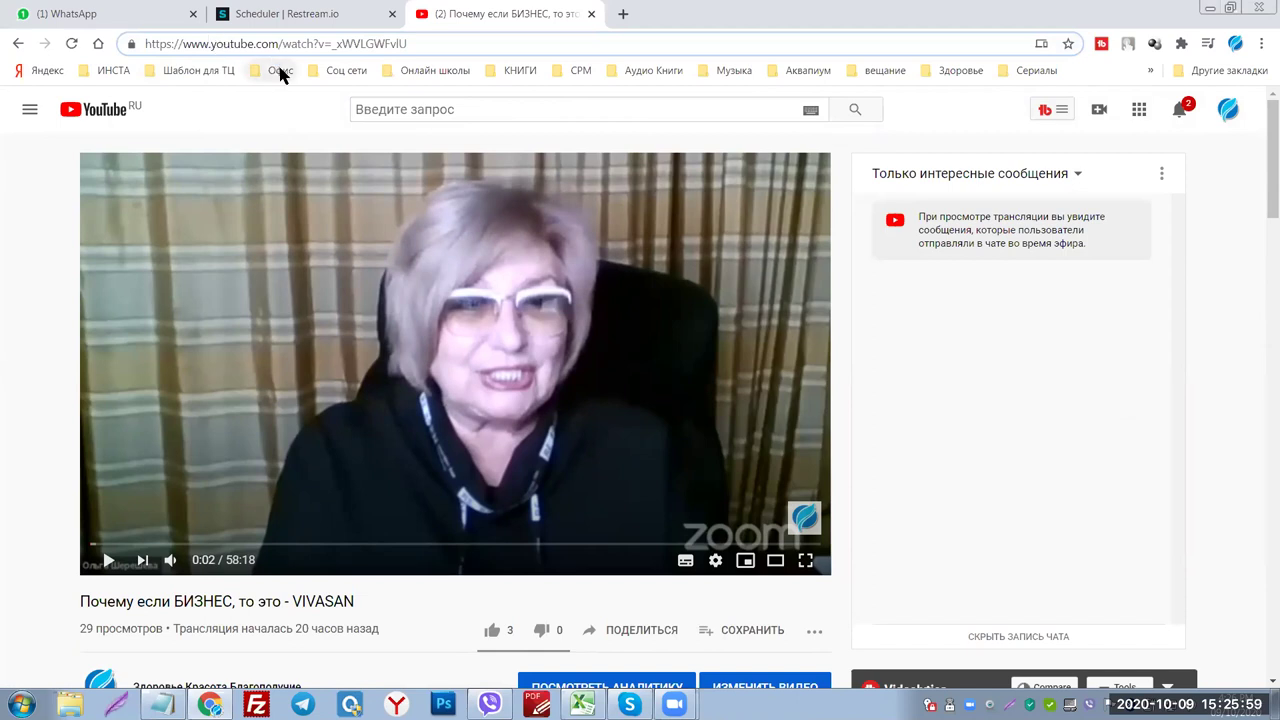
pyautogui.write('ss')
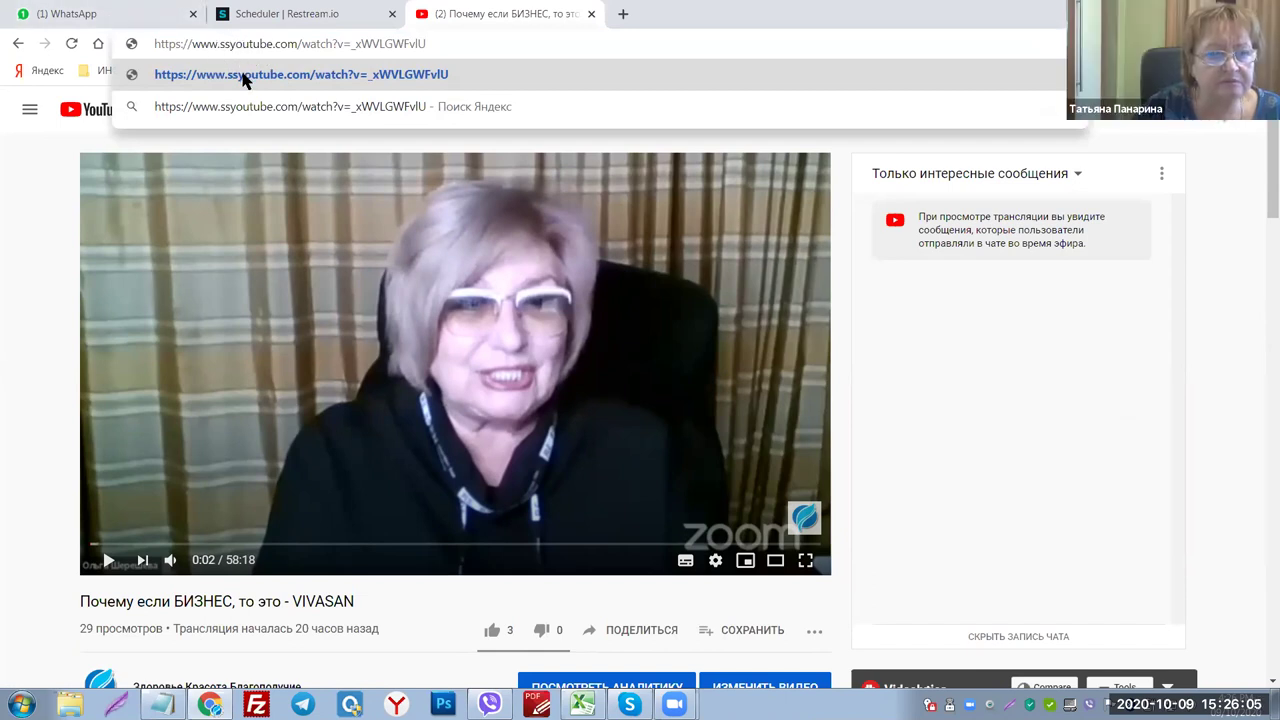
pyautogui.click(243, 78)
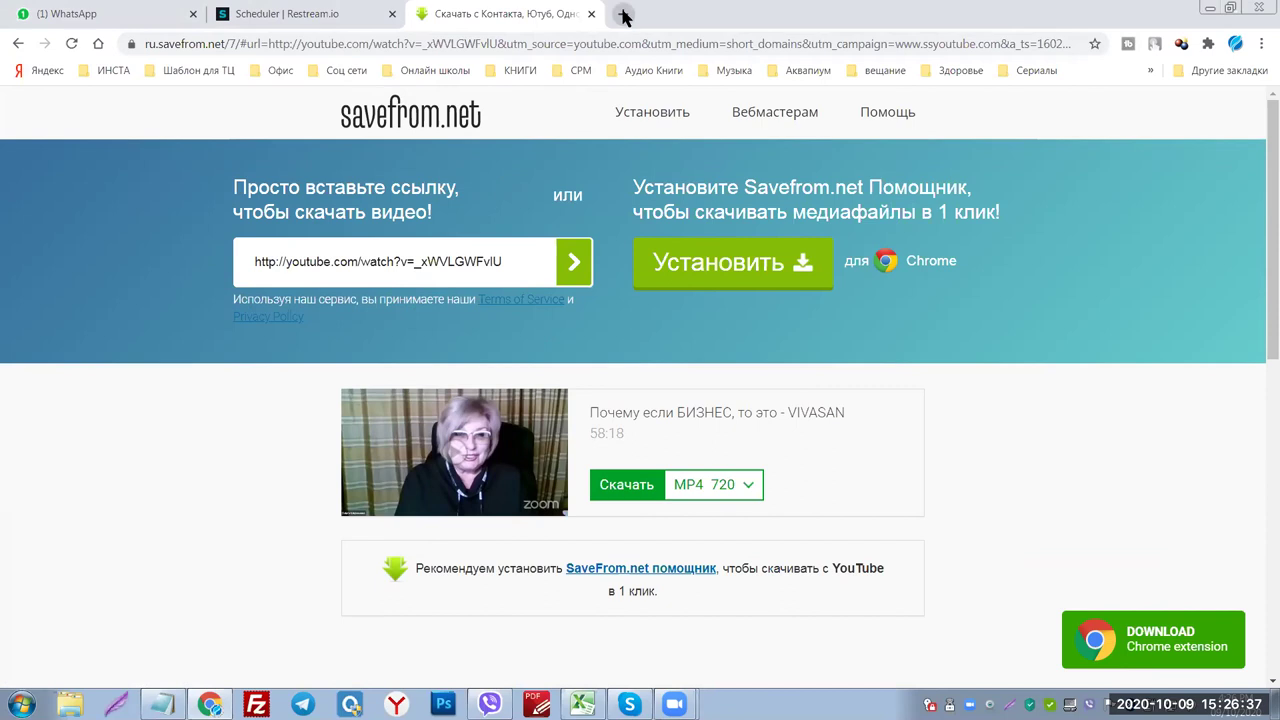
# Copy the YouTube link from the savefrom.net link field and open it in a new browser page.
pyautogui.tripleClick(523, 255)
pyautogui.hotkey('ctrl', 'c')
pyautogui.moveTo(458, 261); pyautogui.dragTo(400, 262)
pyautogui.rightClick(400, 260)
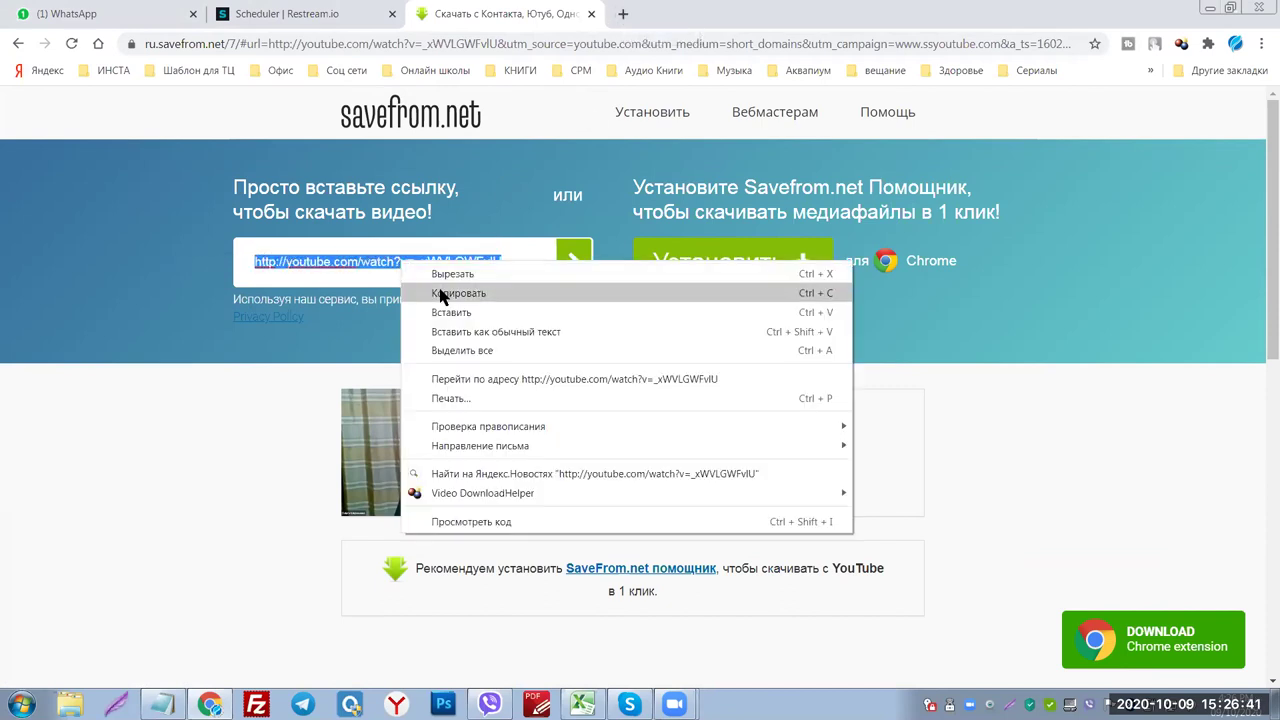
pyautogui.click(443, 289)
pyautogui.click(625, 13)
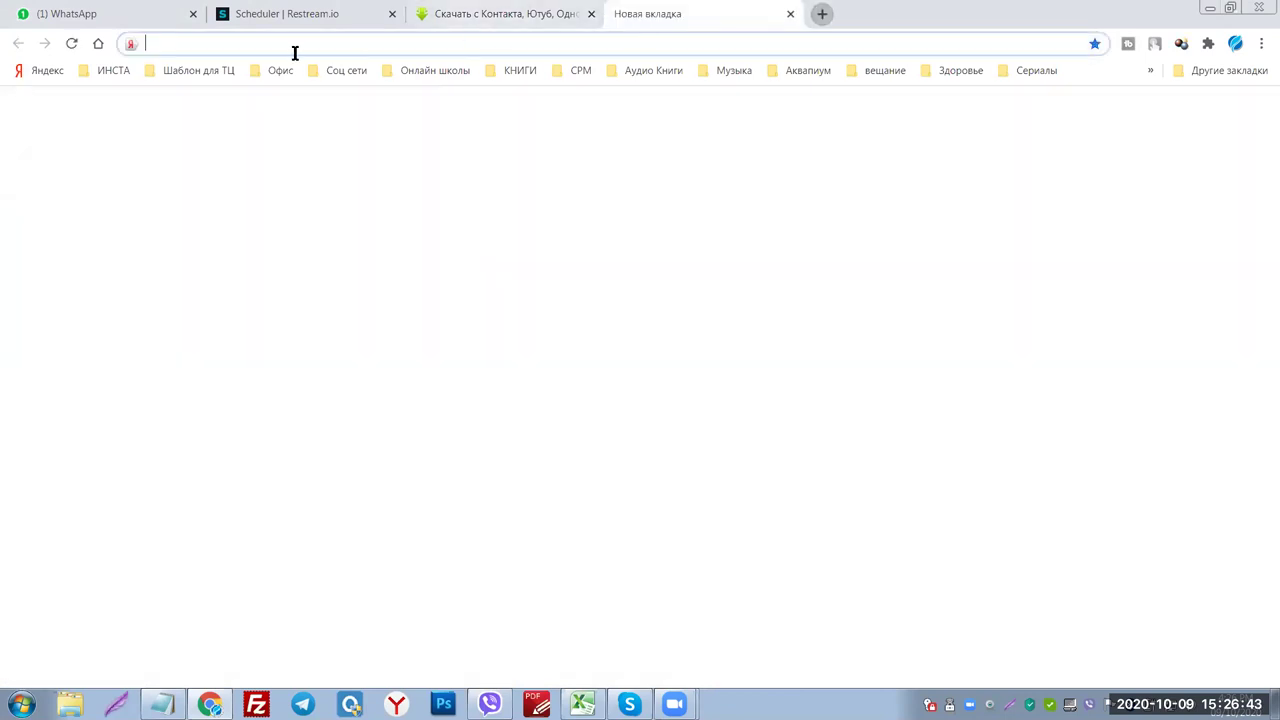
pyautogui.click(233, 43)
pyautogui.hotkey('ctrl', 'v')
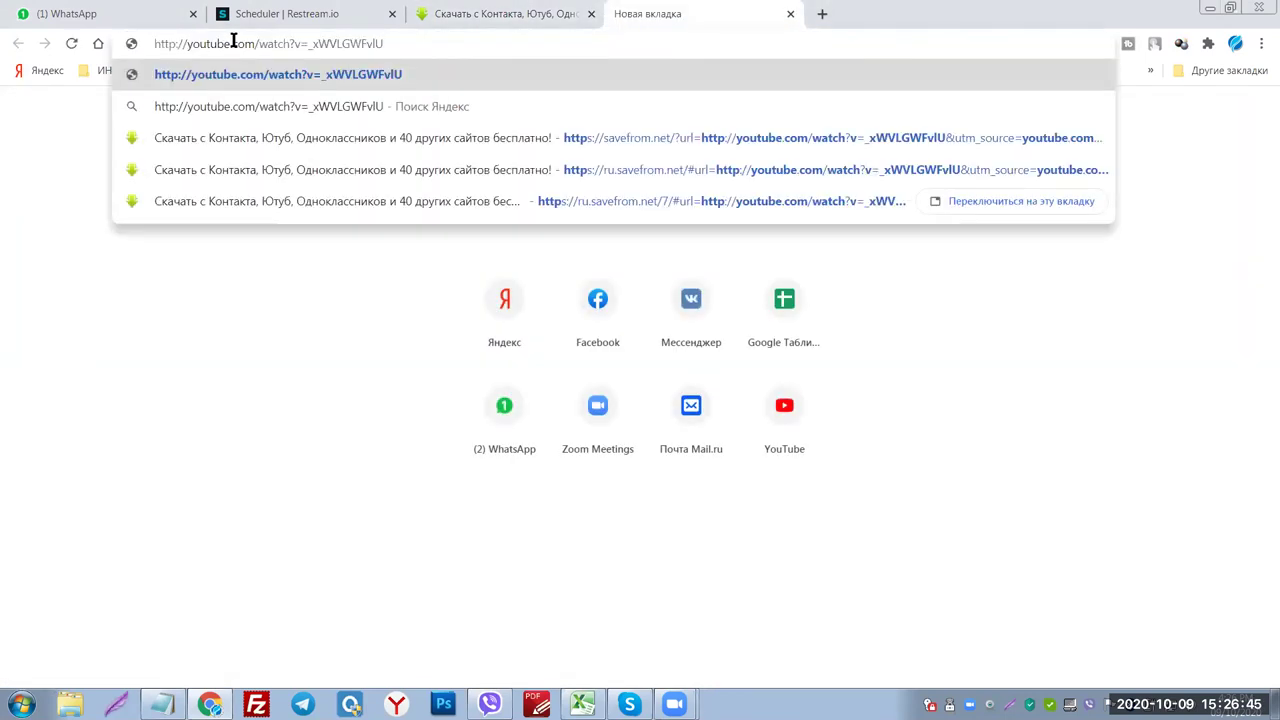
pyautogui.press('Return')
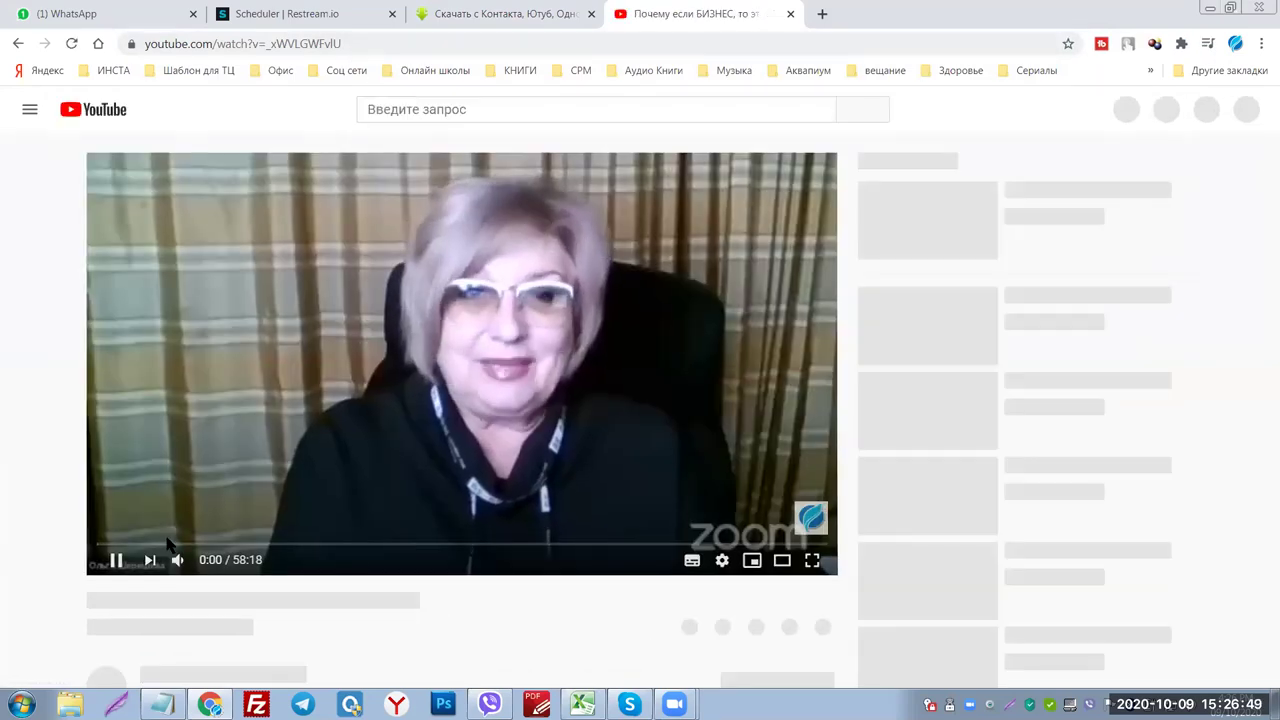
# Pause the reopened video and copy its web address.
pyautogui.click(110, 565)
pyautogui.click(272, 44)
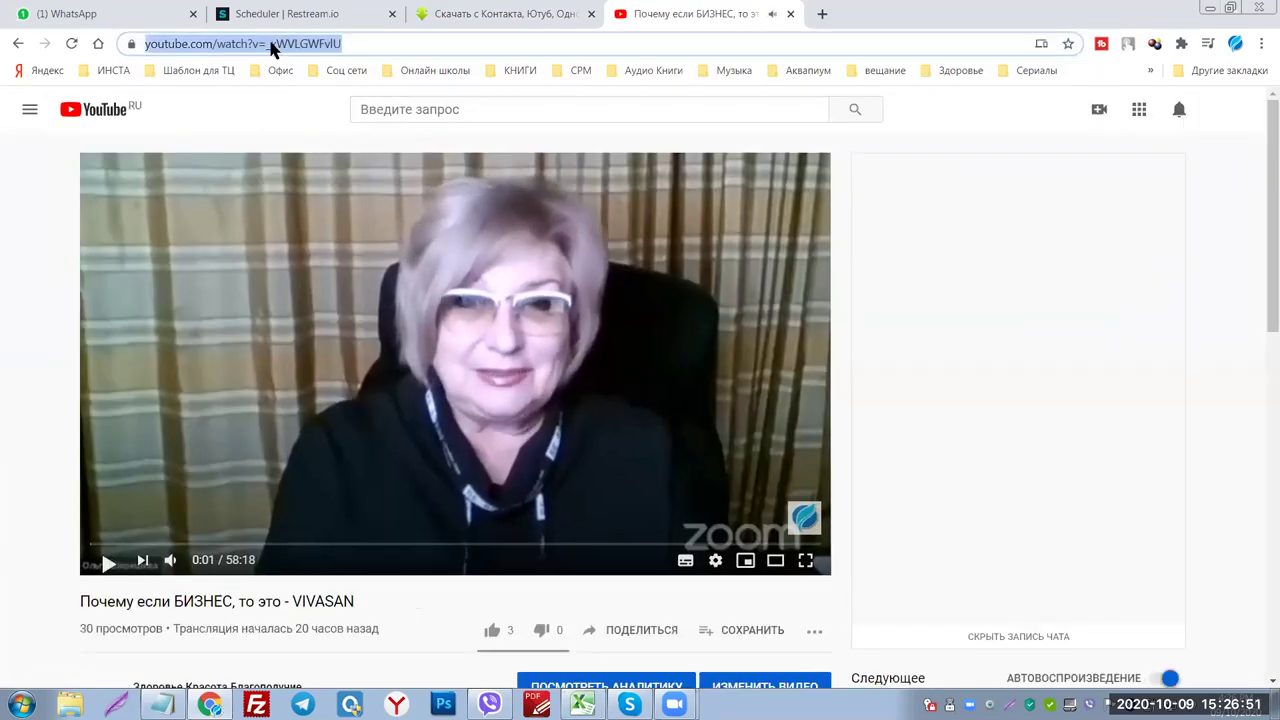
pyautogui.rightClick(272, 44)
pyautogui.click(322, 133)
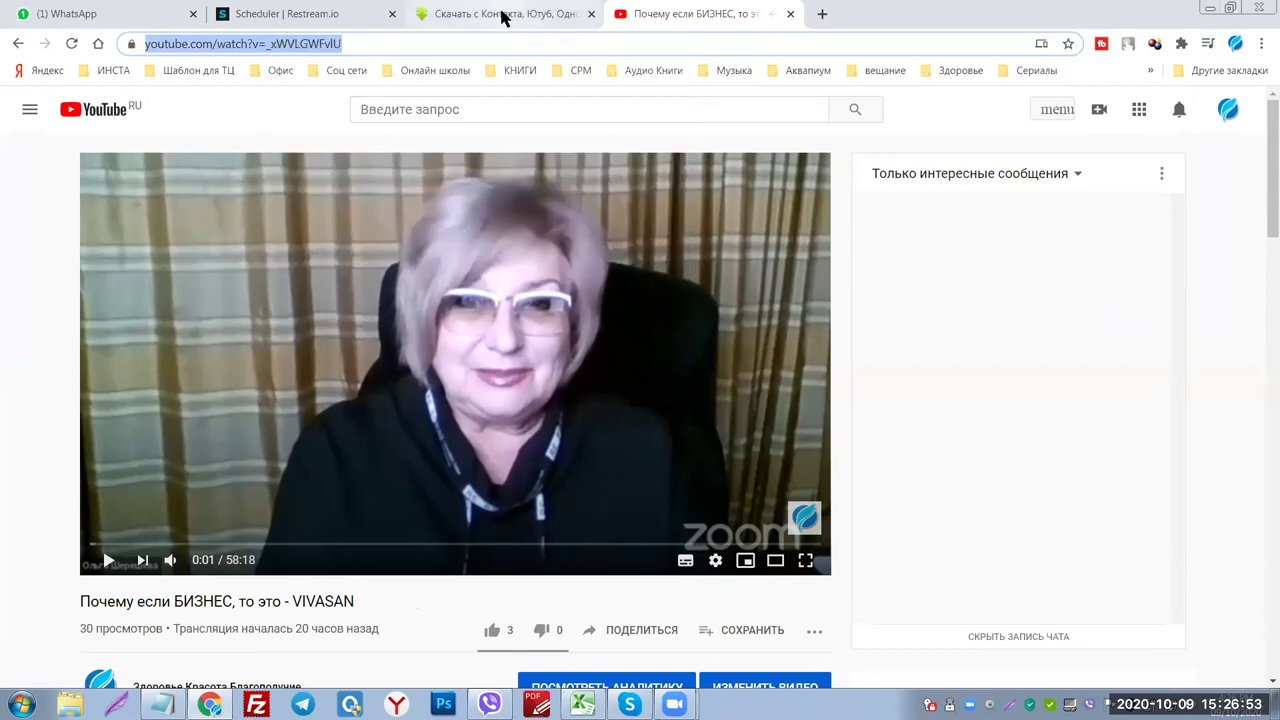
# Download the video from savefrom.net as MP4 720, and close the casino advertising page and the savefrom.net page.
pyautogui.click(500, 14)
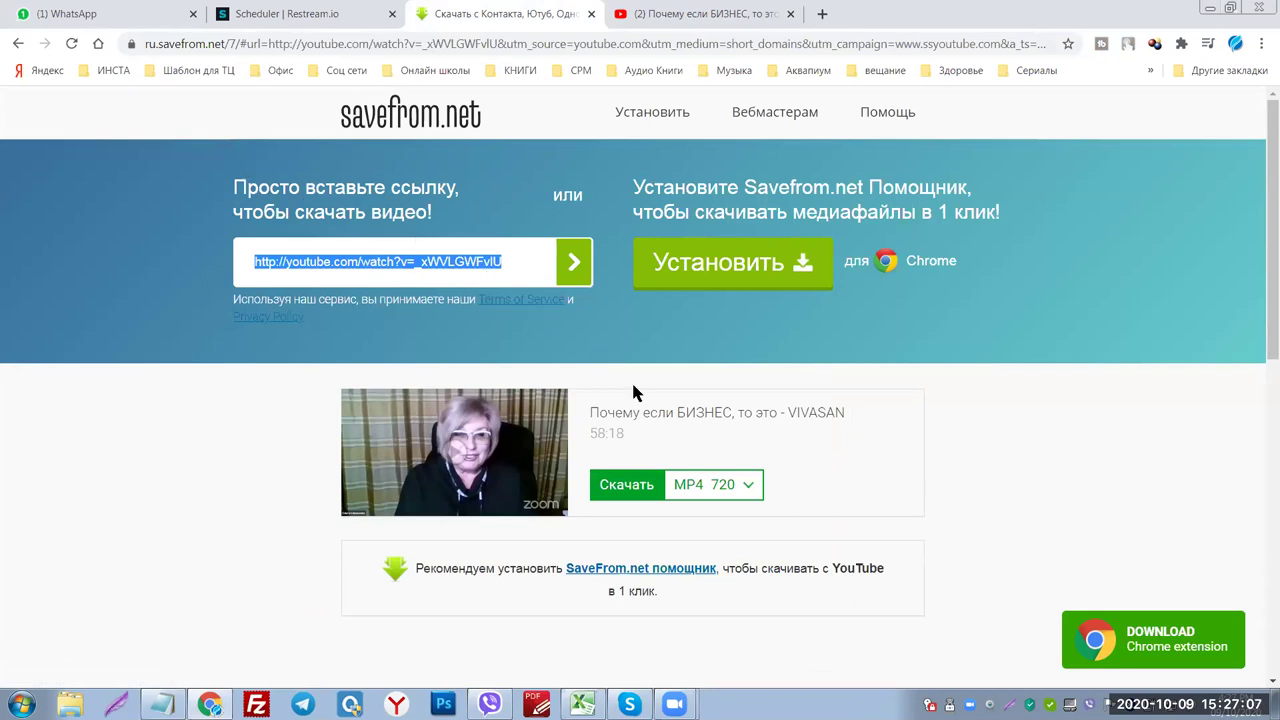
pyautogui.click(630, 488)
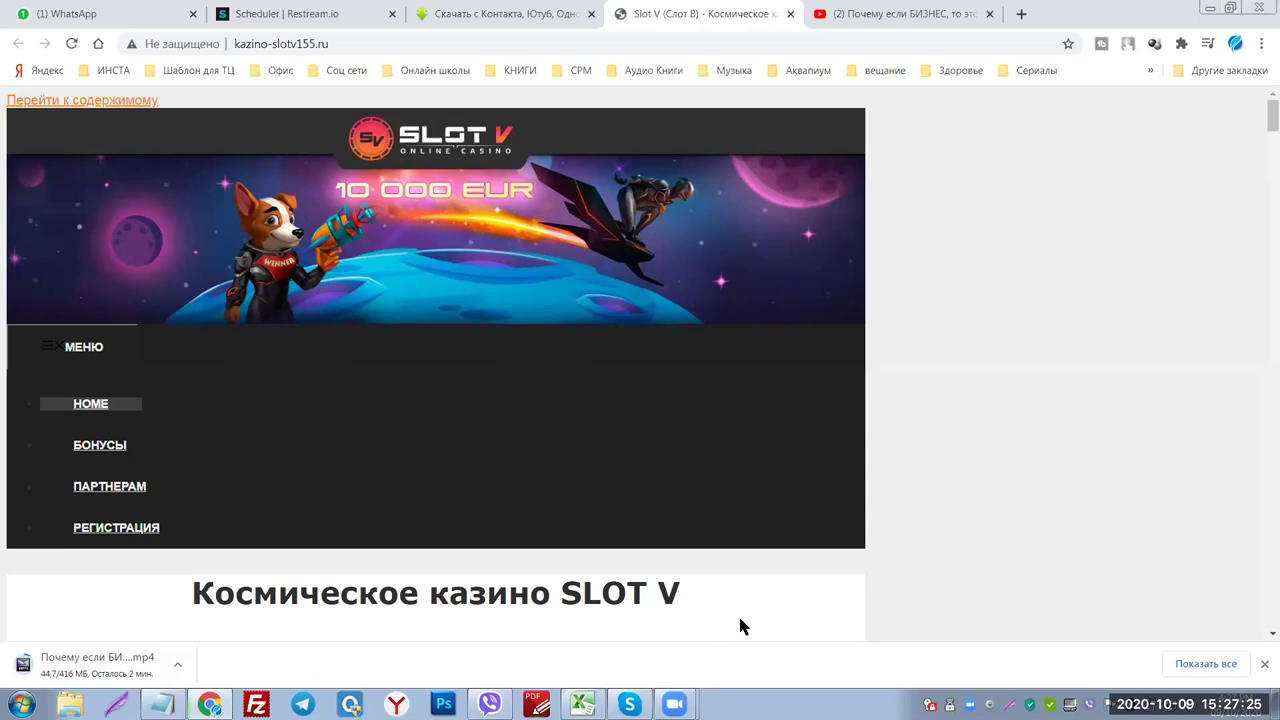
pyautogui.click(789, 15)
pyautogui.click(591, 14)
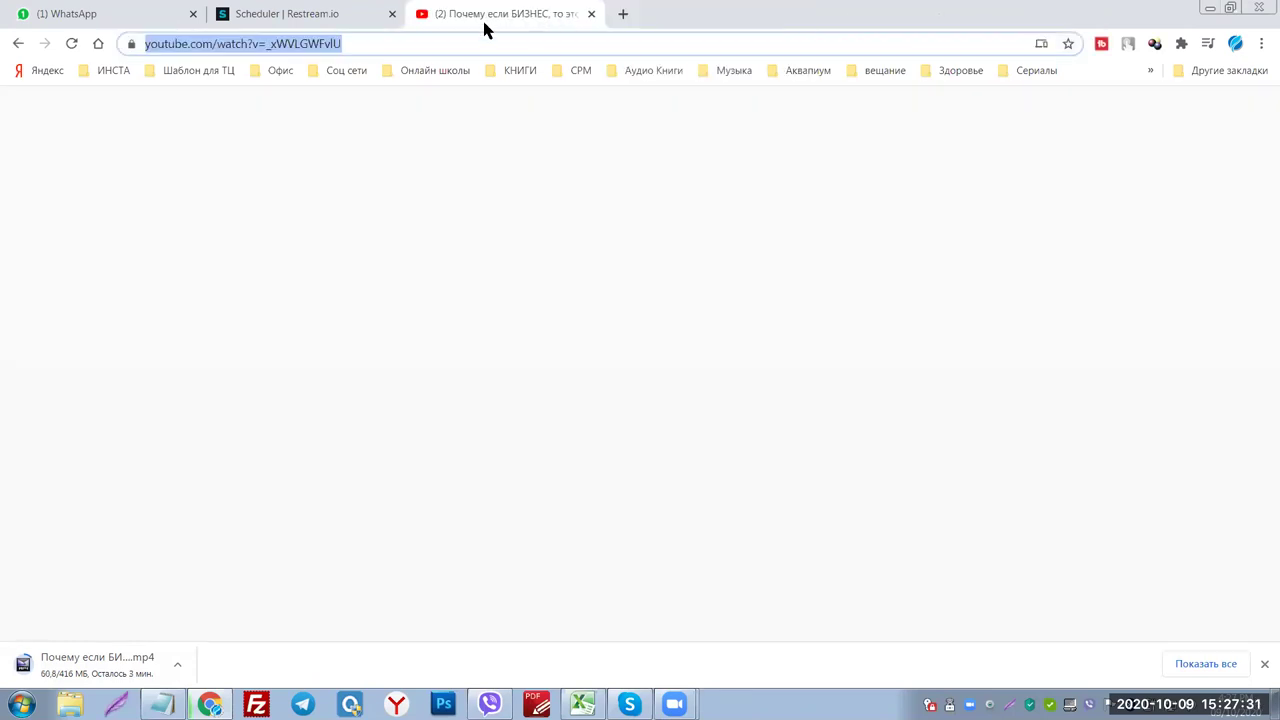
# Return to the Restream Scheduler, upload video_1863904_3159948.mp4 from the Downloads folder and dismiss the browser's download bar.
pyautogui.click(306, 13)
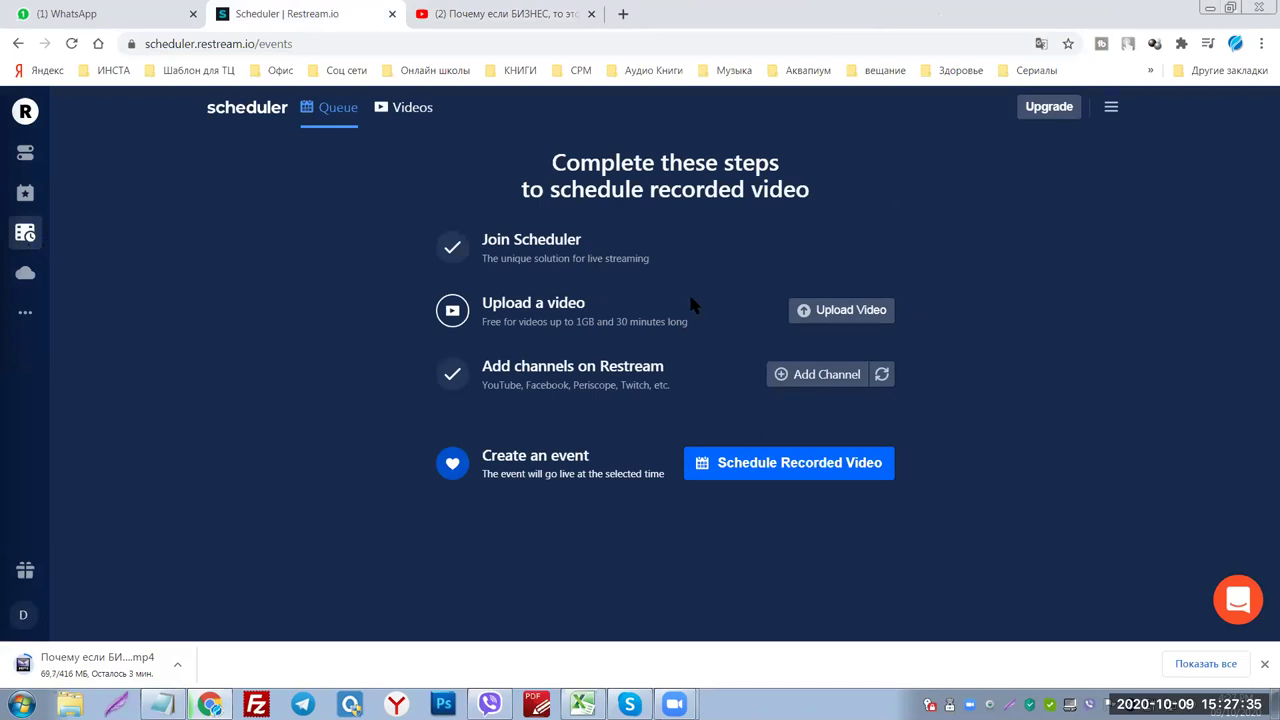
pyautogui.click(845, 312)
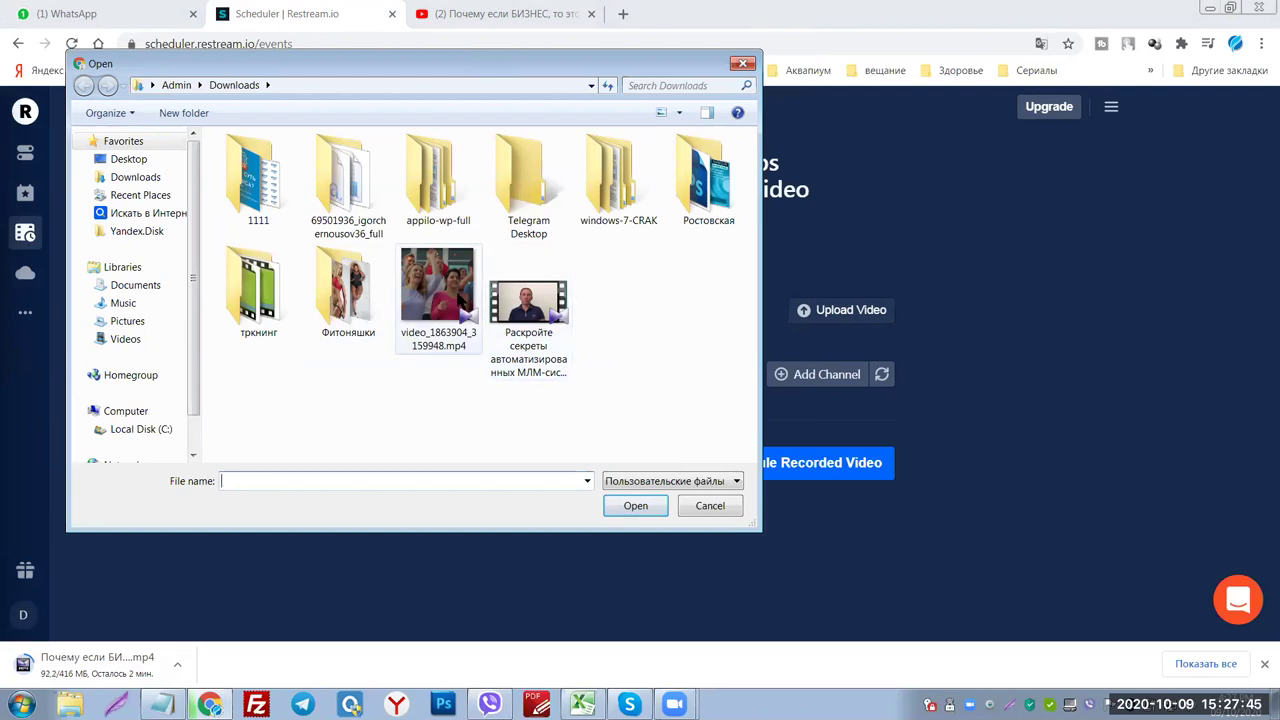
pyautogui.click(450, 285)
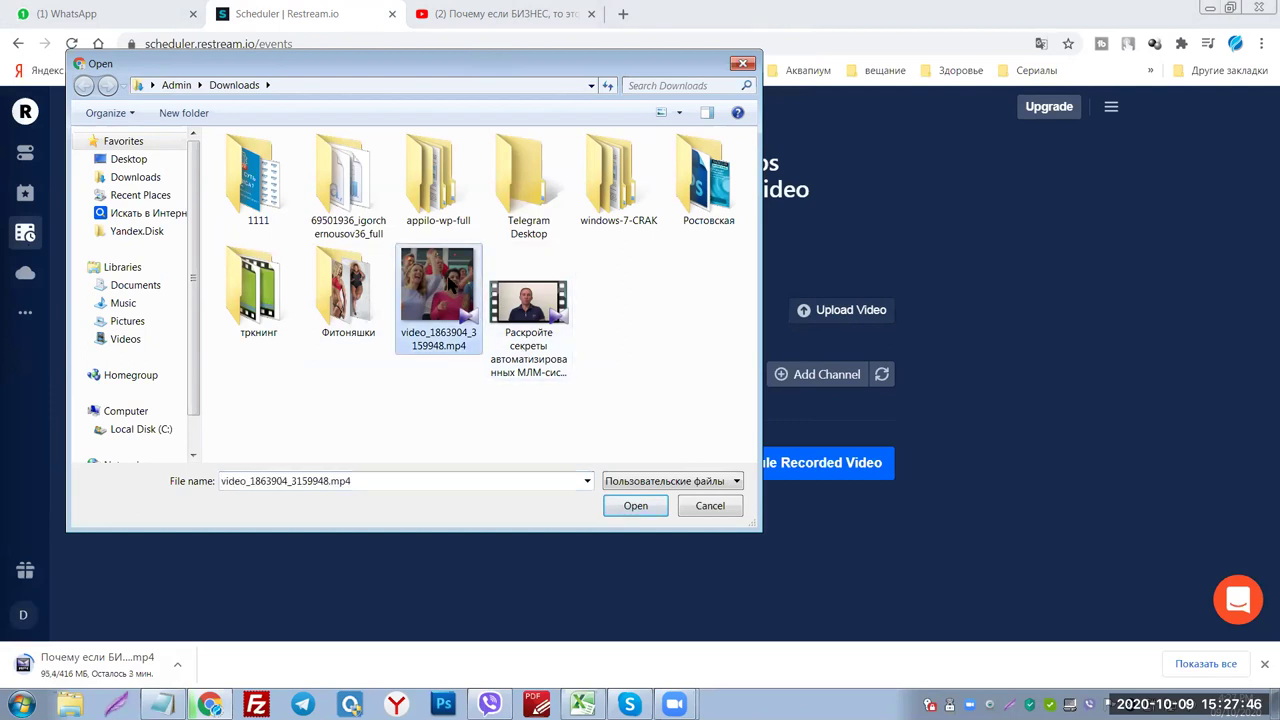
pyautogui.click(635, 505)
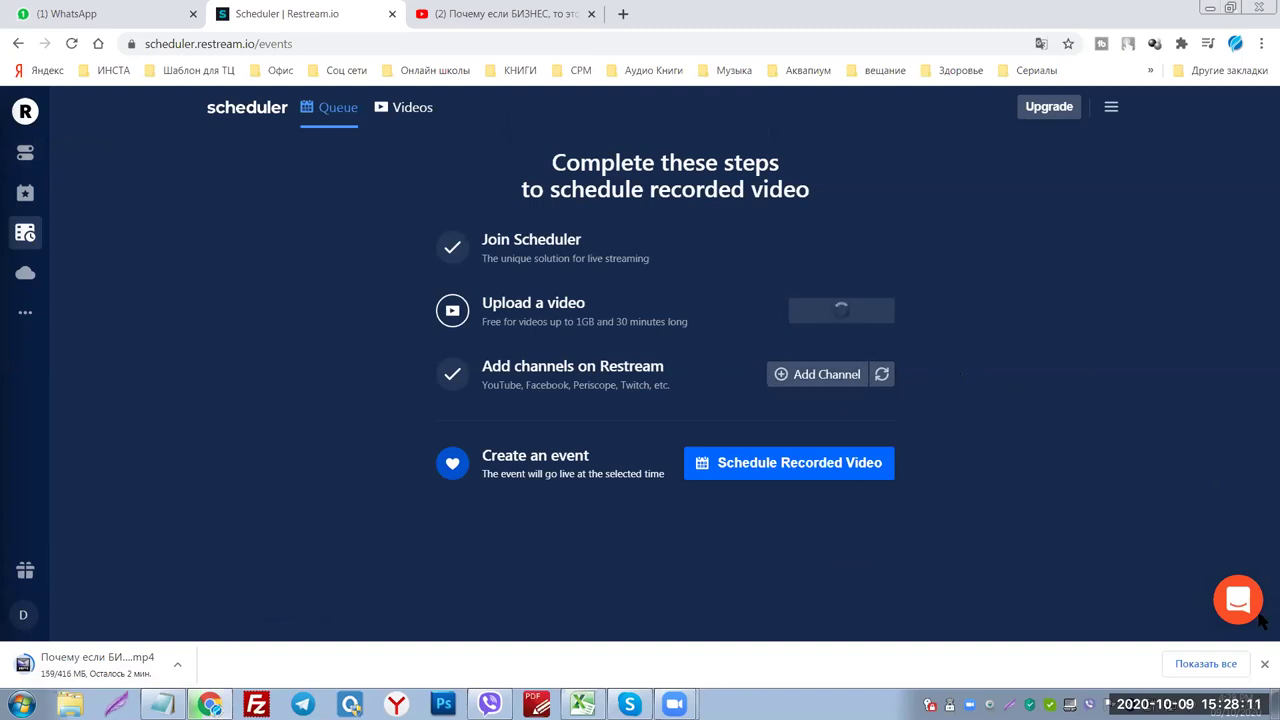
pyautogui.click(1262, 666)
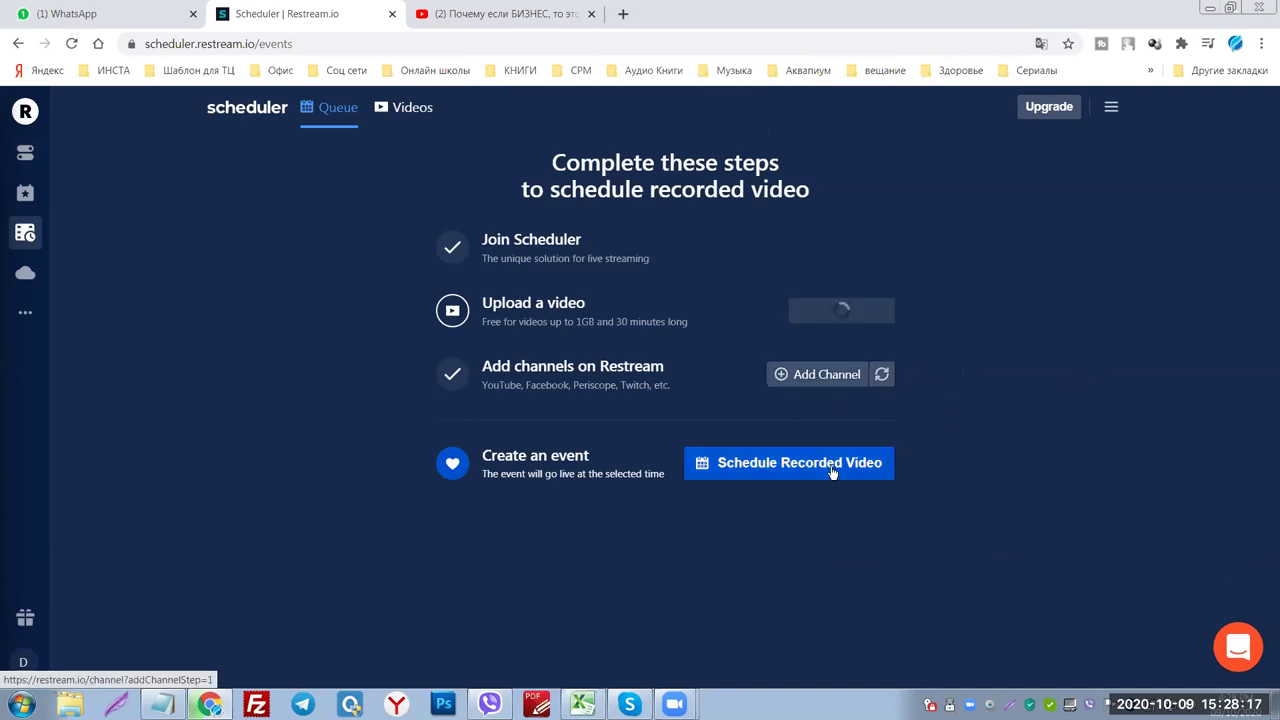
# Try to schedule a recorded video, cancel the upload request and reload the Scheduler page.
pyautogui.click(748, 470)
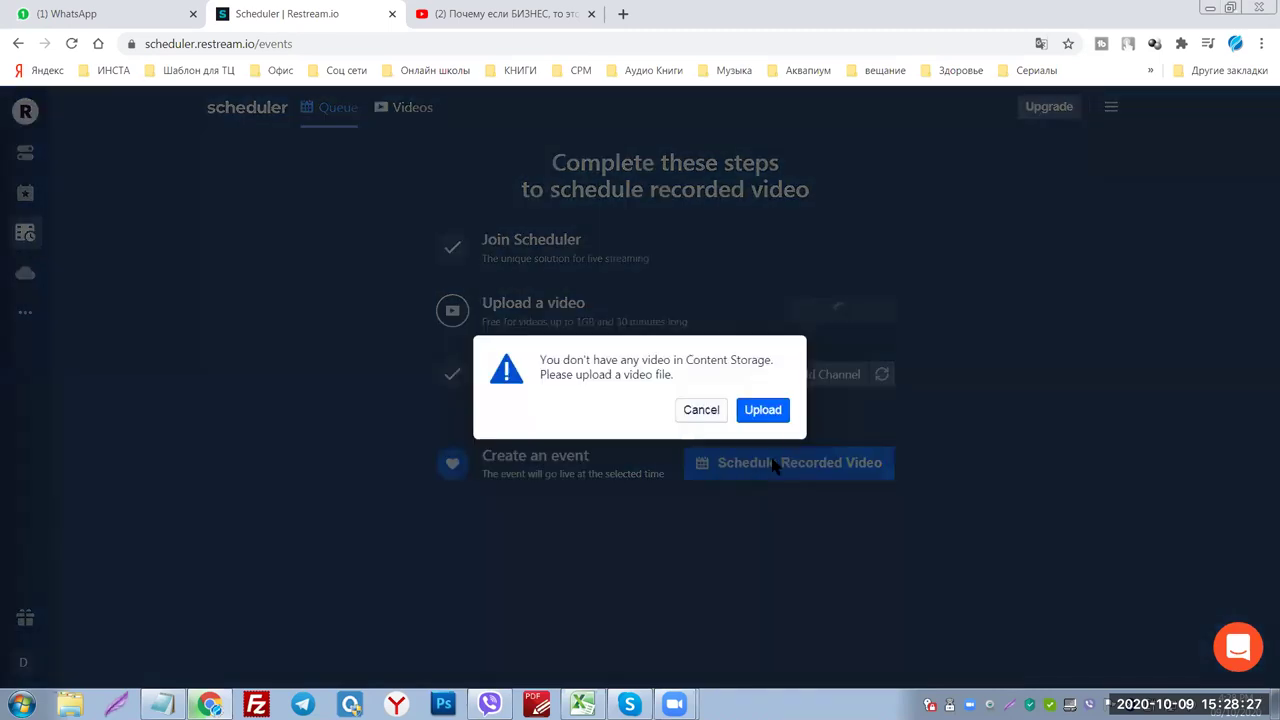
pyautogui.click(701, 411)
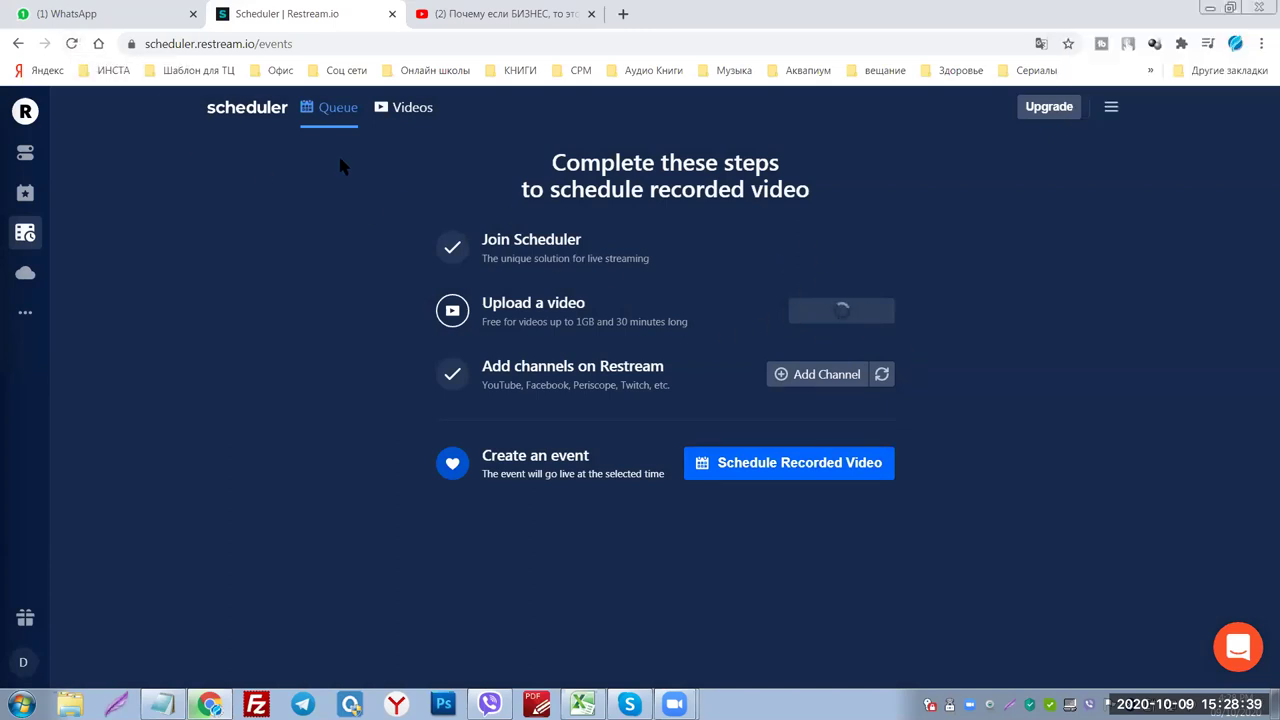
pyautogui.click(71, 44)
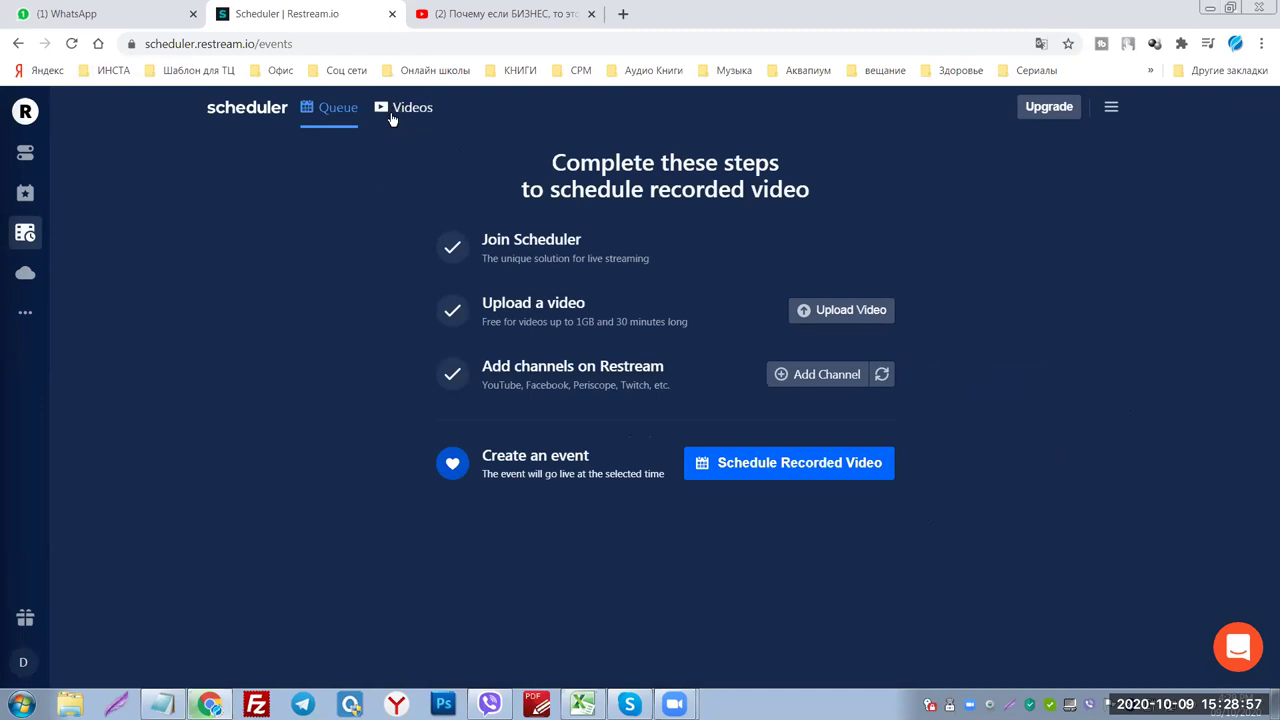
# Check the uploaded video's details in the Scheduler's video list and go back to the queue.
pyautogui.click(414, 112)
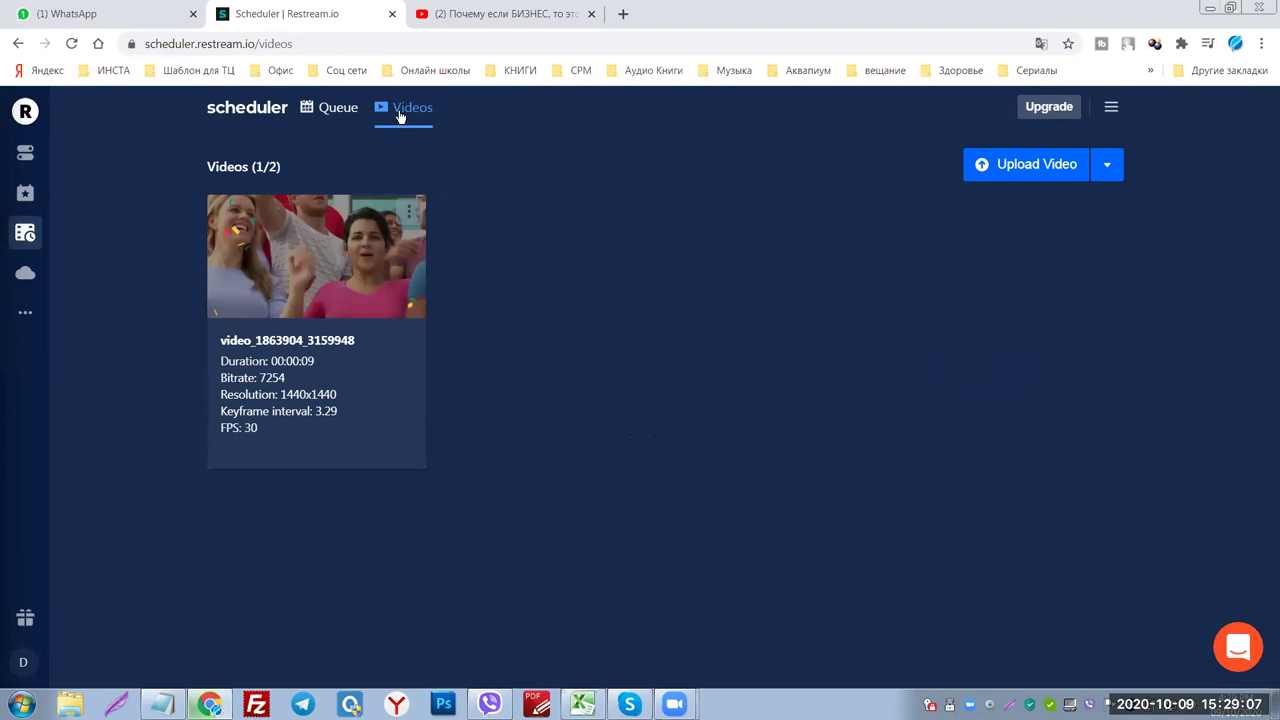
pyautogui.click(338, 108)
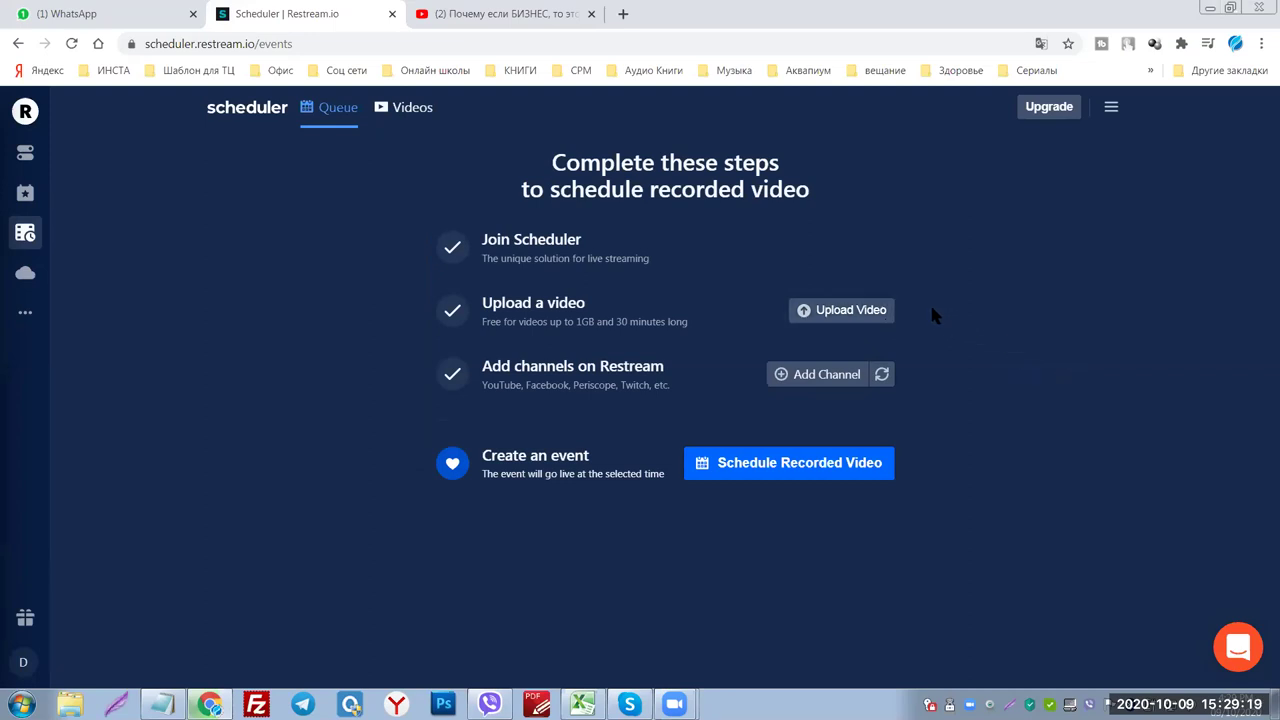
pyautogui.click(411, 112)
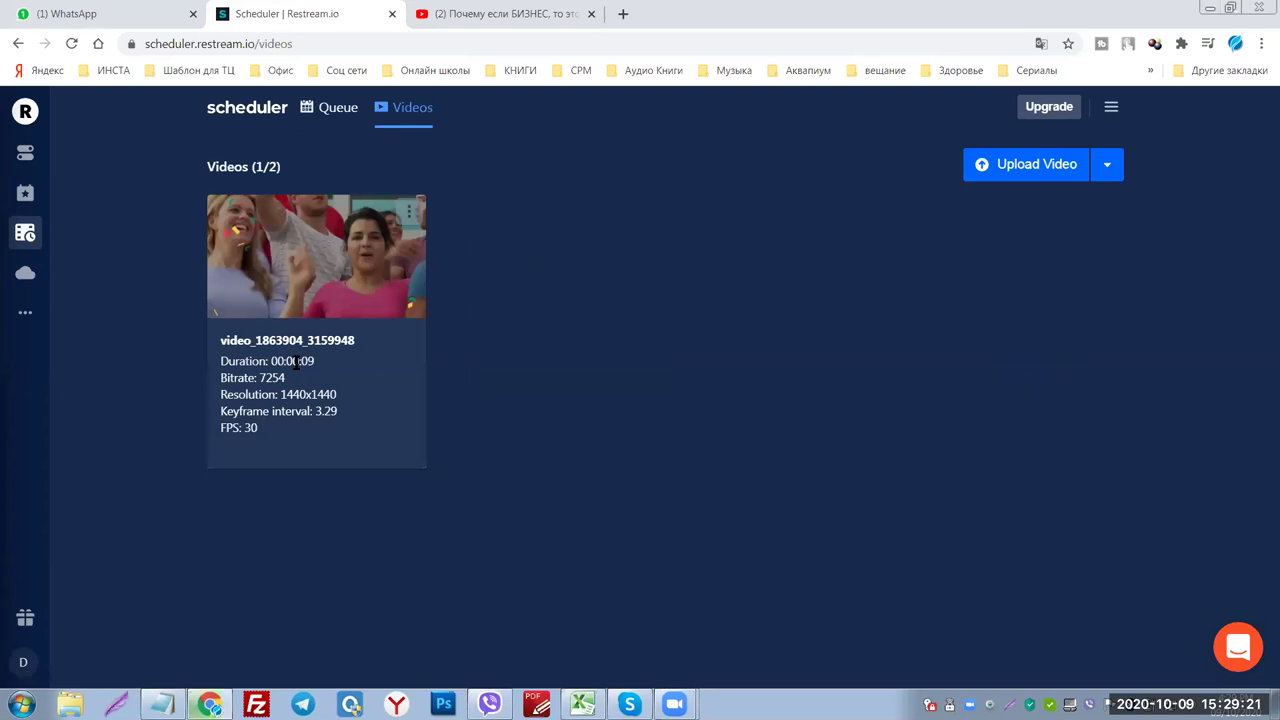
pyautogui.click(327, 112)
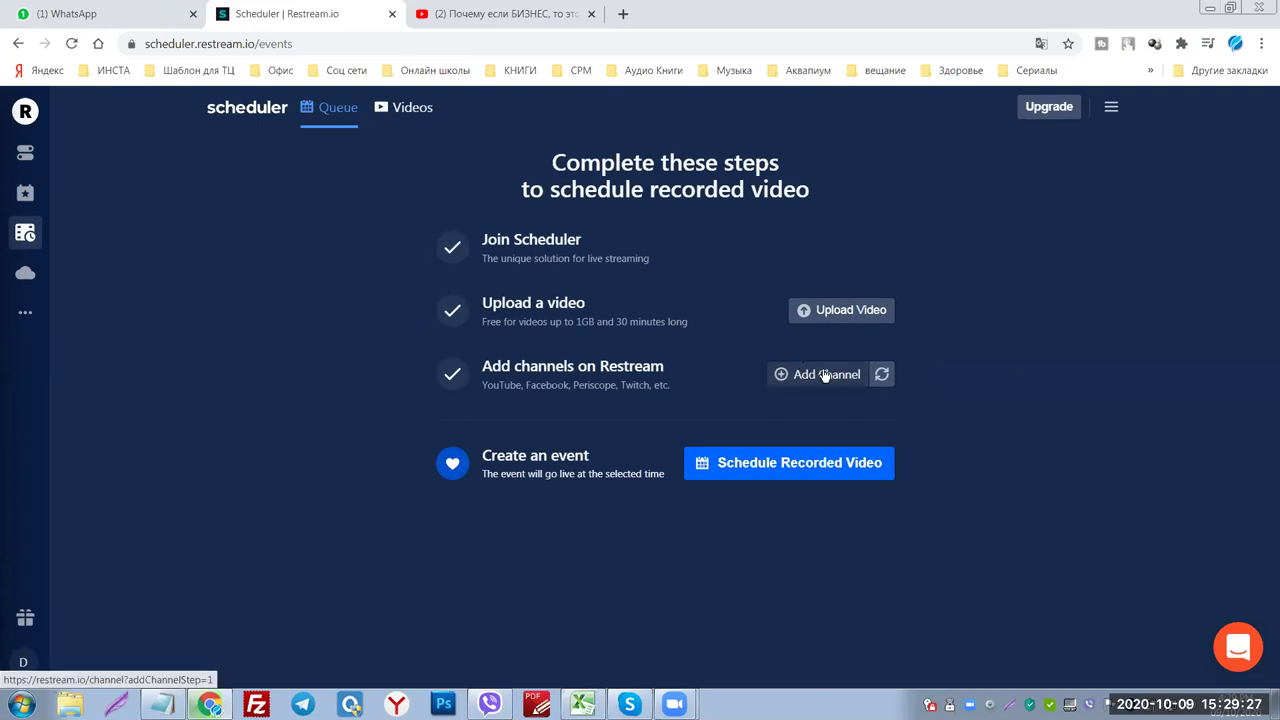
# Start a new queue slot for the recorded video video_1863904_3159948 and replace its title with "czvzxb sdgsdhdh".
pyautogui.click(785, 468)
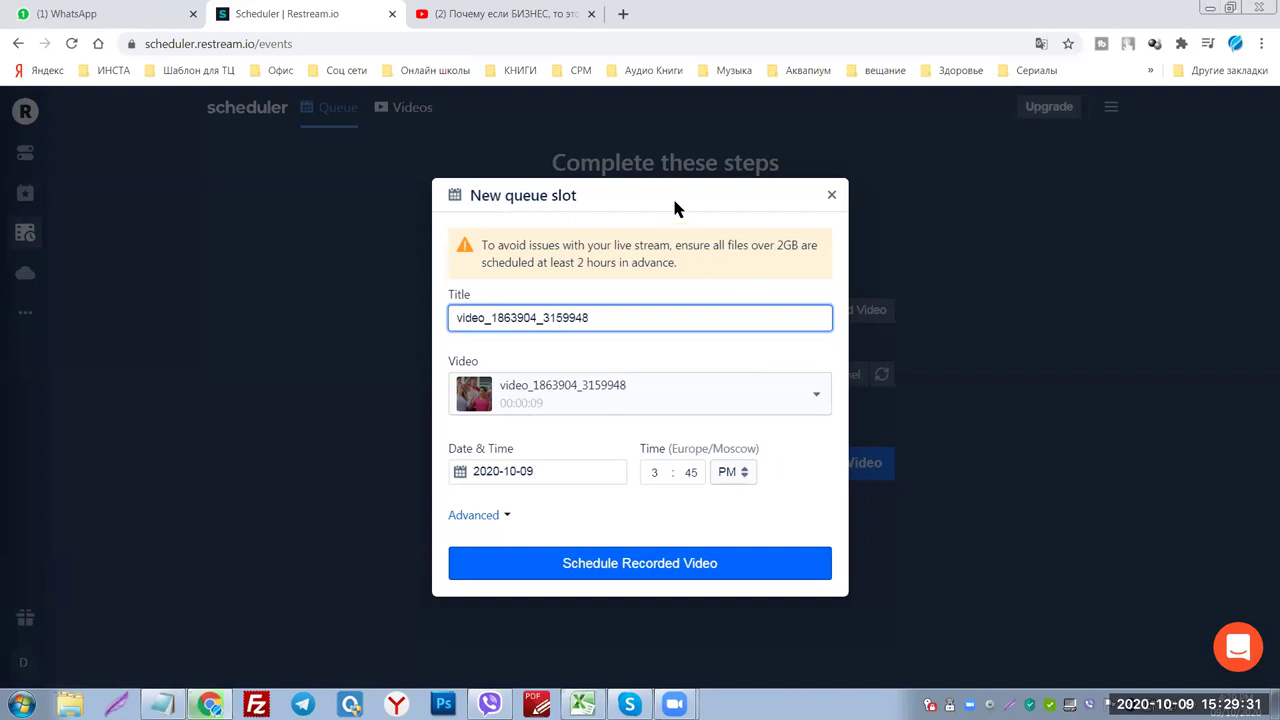
pyautogui.tripleClick(672, 195)
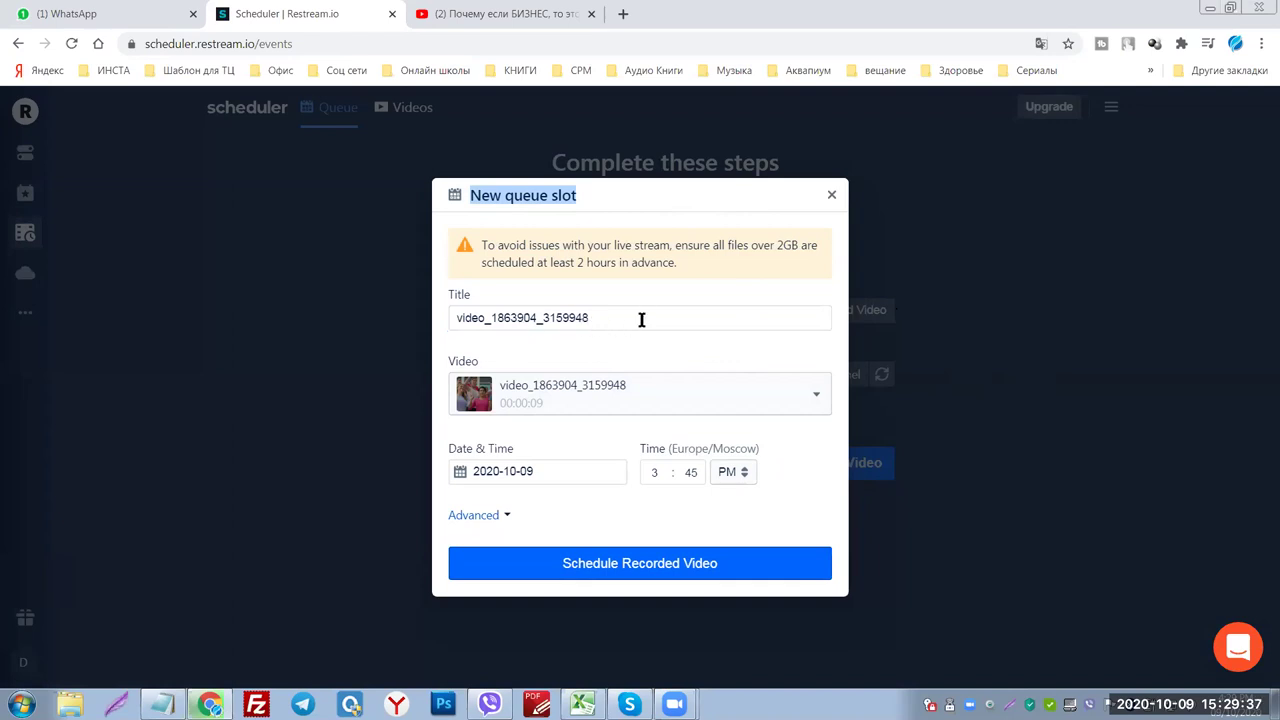
pyautogui.click(818, 398)
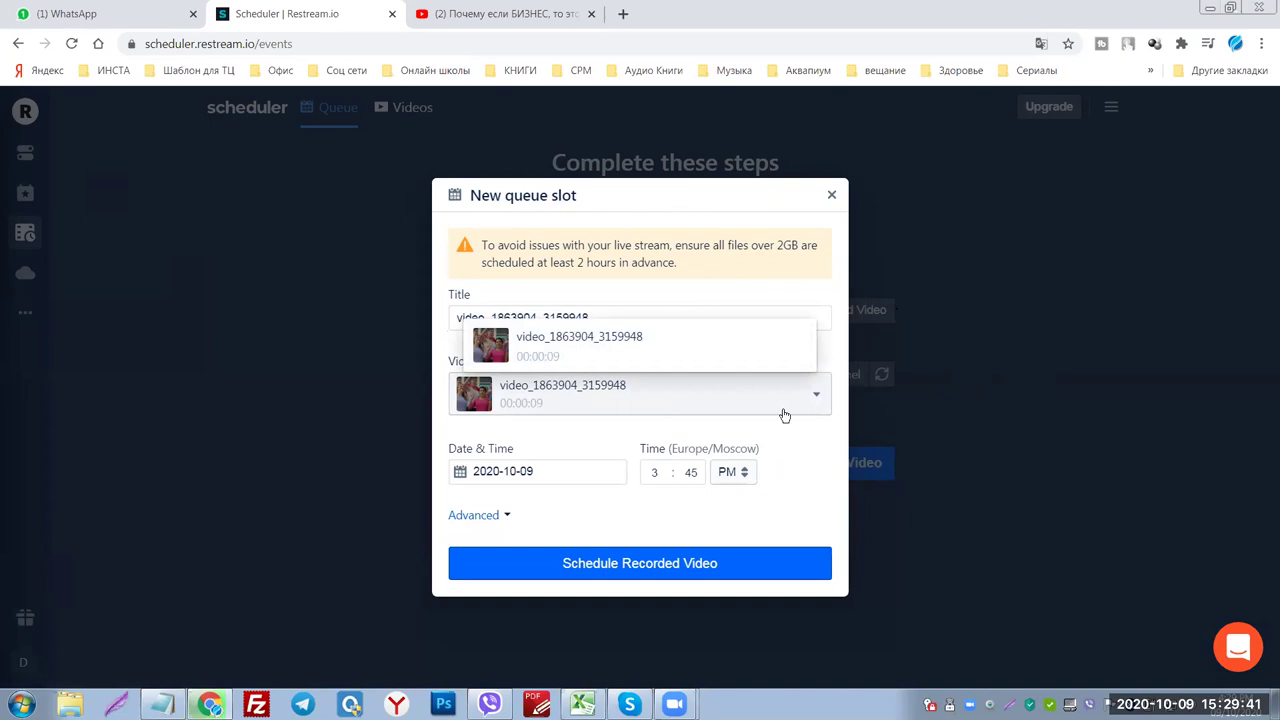
pyautogui.click(503, 403)
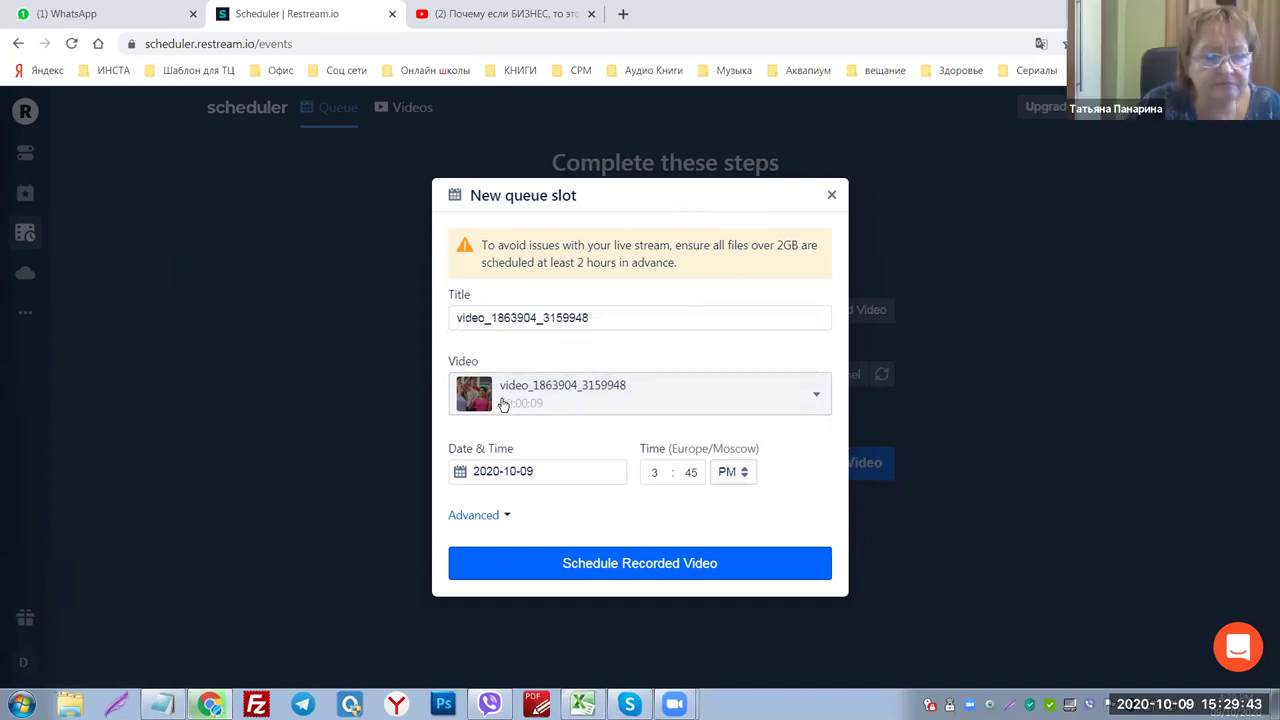
pyautogui.click(597, 317)
pyautogui.hotkey('ctrl', 'a')
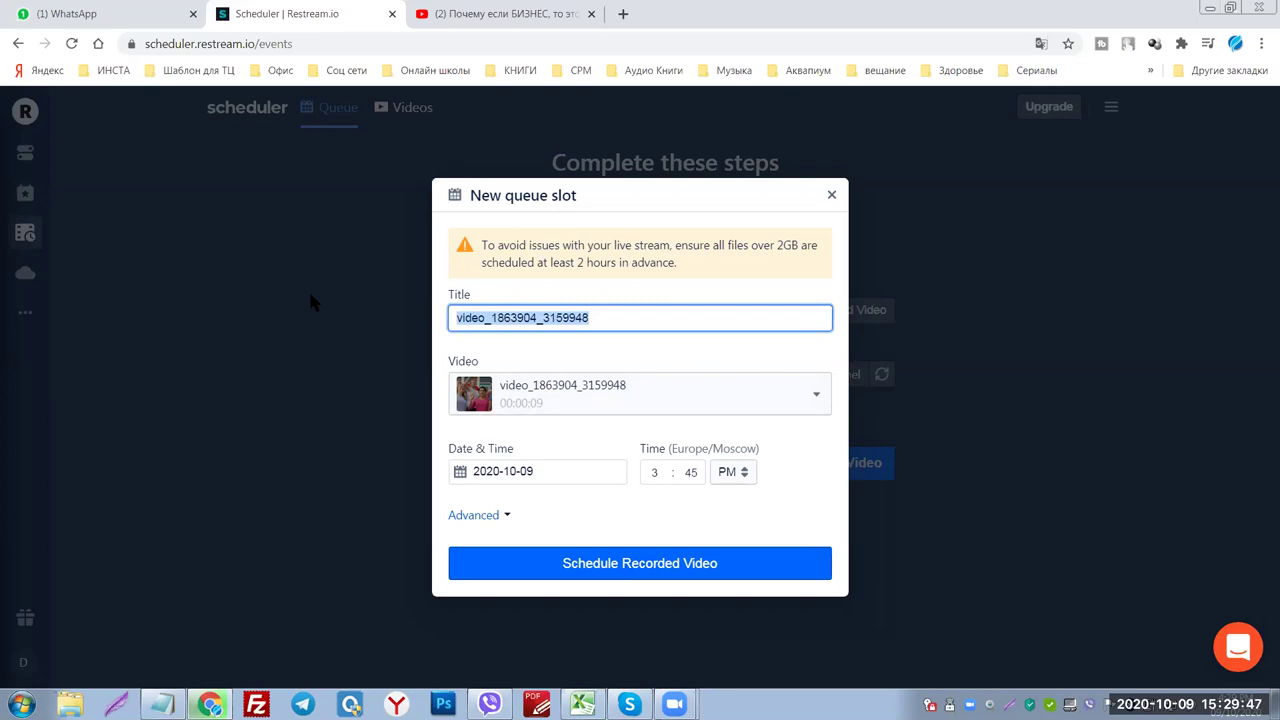
pyautogui.press('BackSpace')
pyautogui.write('czvzxb sdgsdhdh')
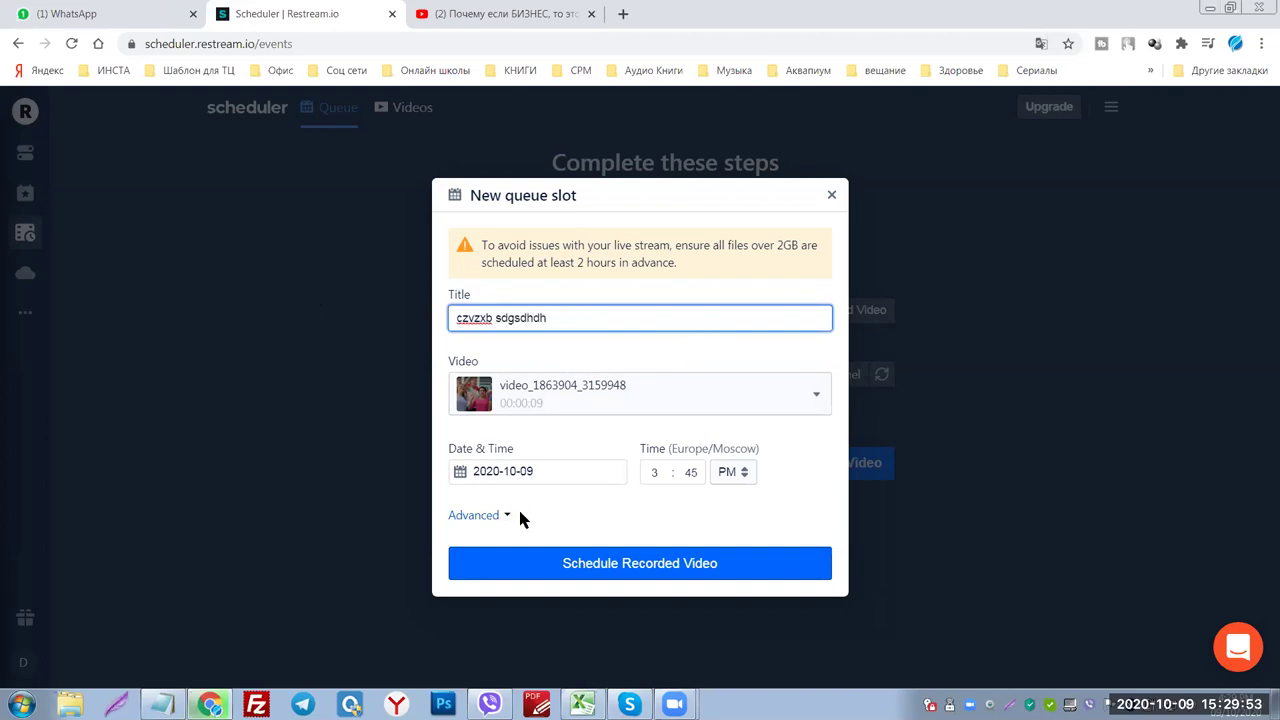
# Examine the queue slot's advanced options, including the channel list, repeats and streaming ingest, and close the slot without scheduling it.
pyautogui.click(507, 517)
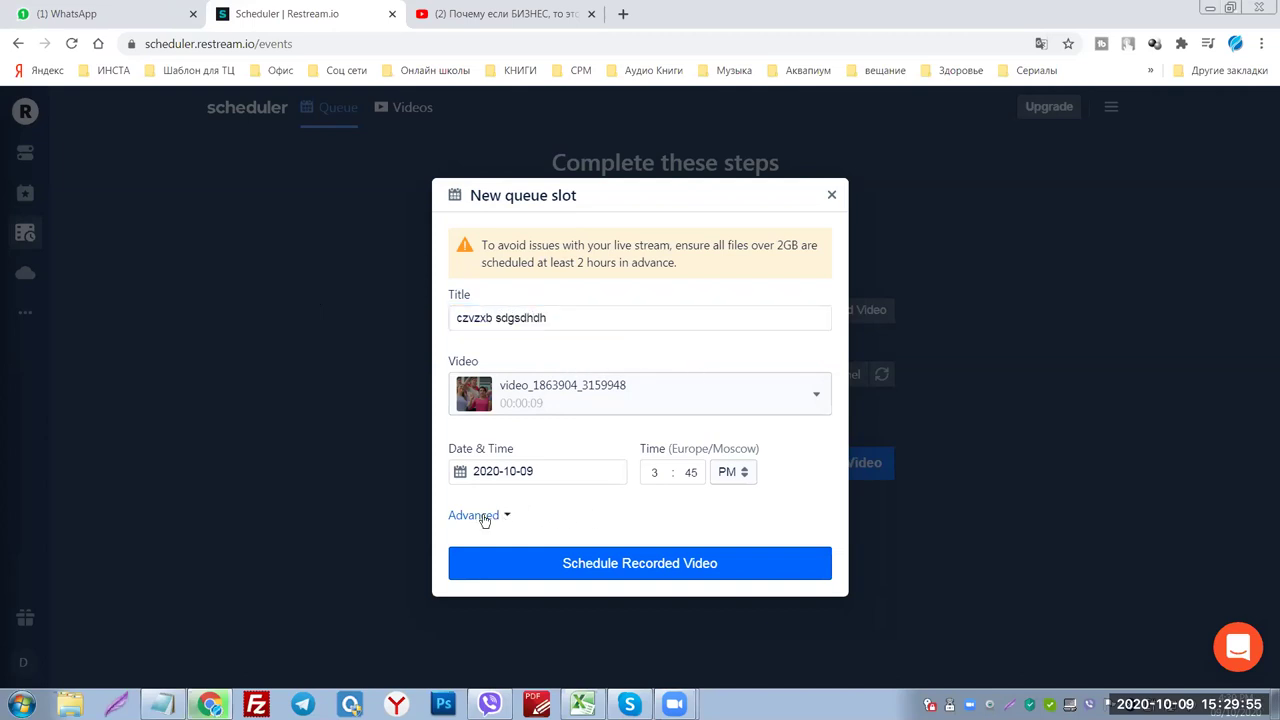
pyautogui.click(487, 516)
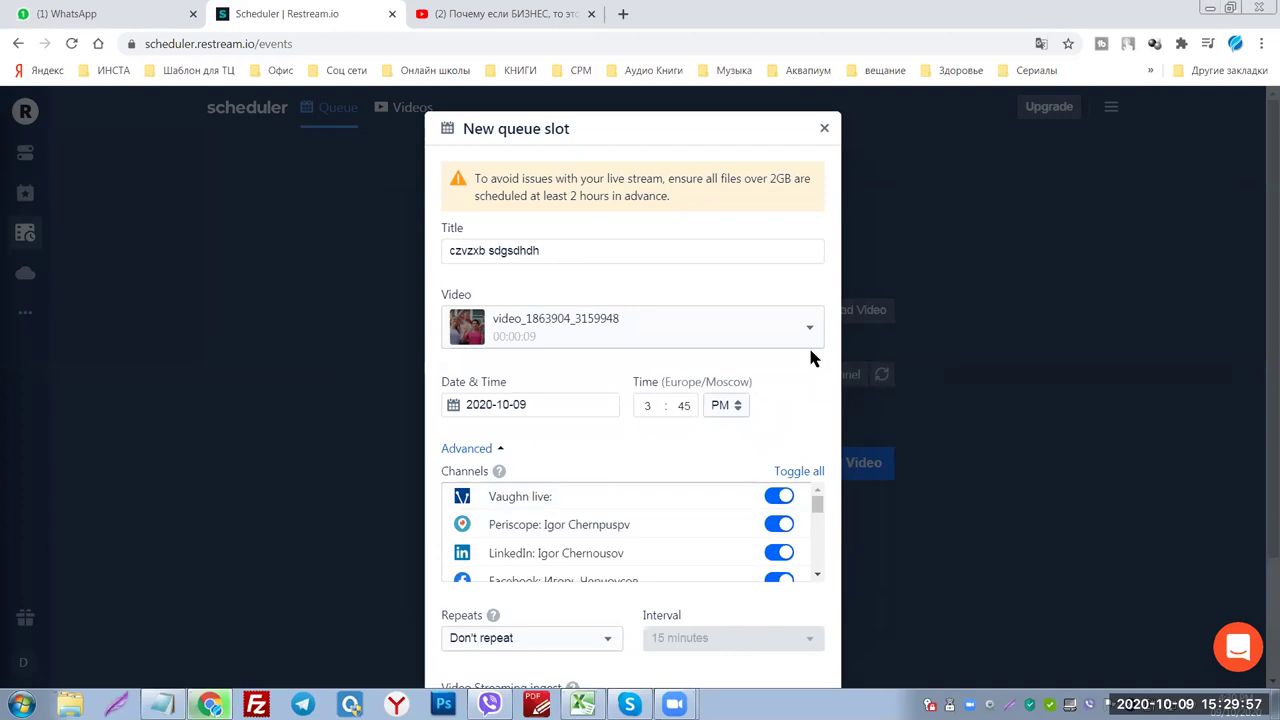
pyautogui.scroll(-3, 805, 410)
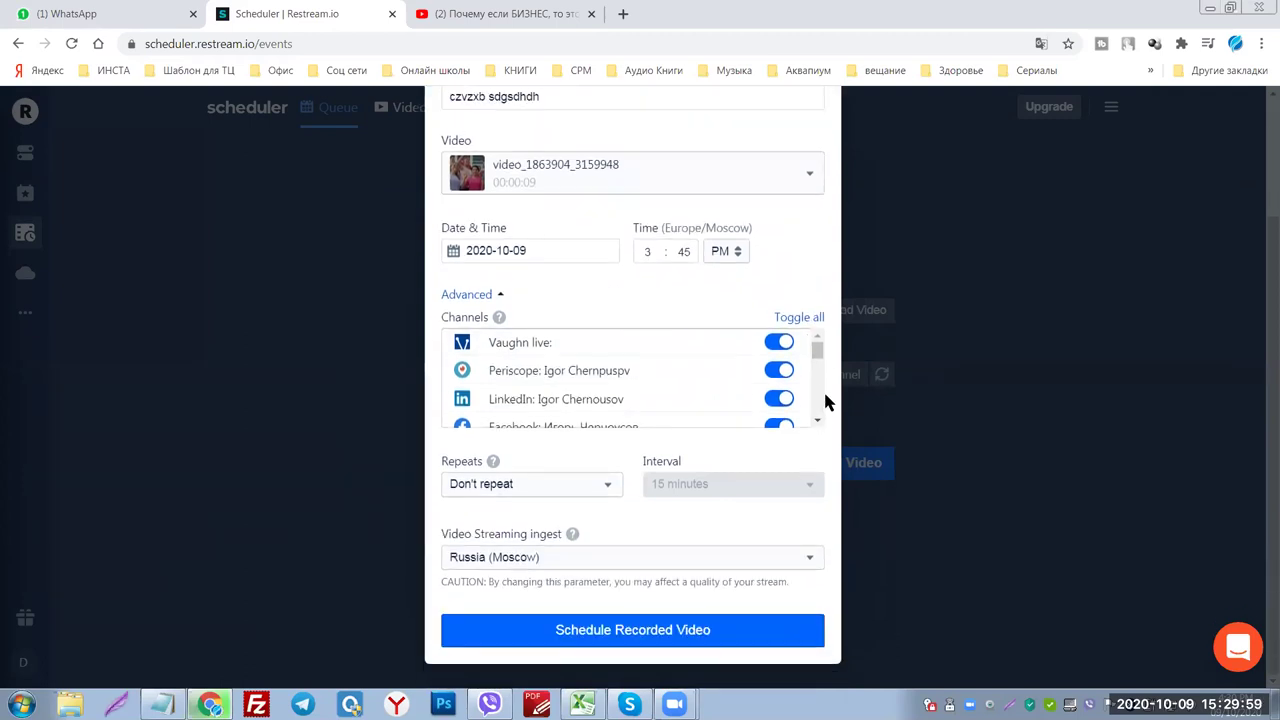
pyautogui.moveTo(818, 352)
pyautogui.mouseDown()
pyautogui.moveTo(820, 425)
pyautogui.moveTo(818, 342)
pyautogui.mouseUp()
pyautogui.moveTo(814, 345); pyautogui.dragTo(820, 423)
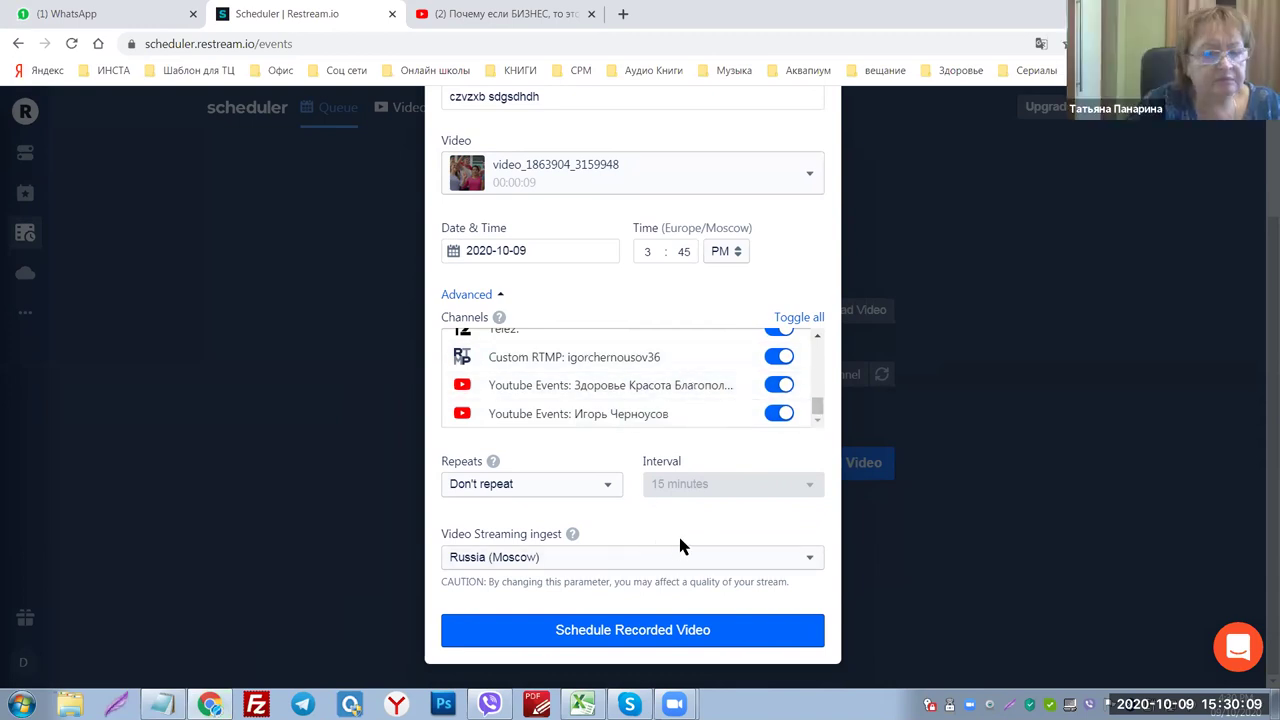
pyautogui.scroll(3, 820, 360)
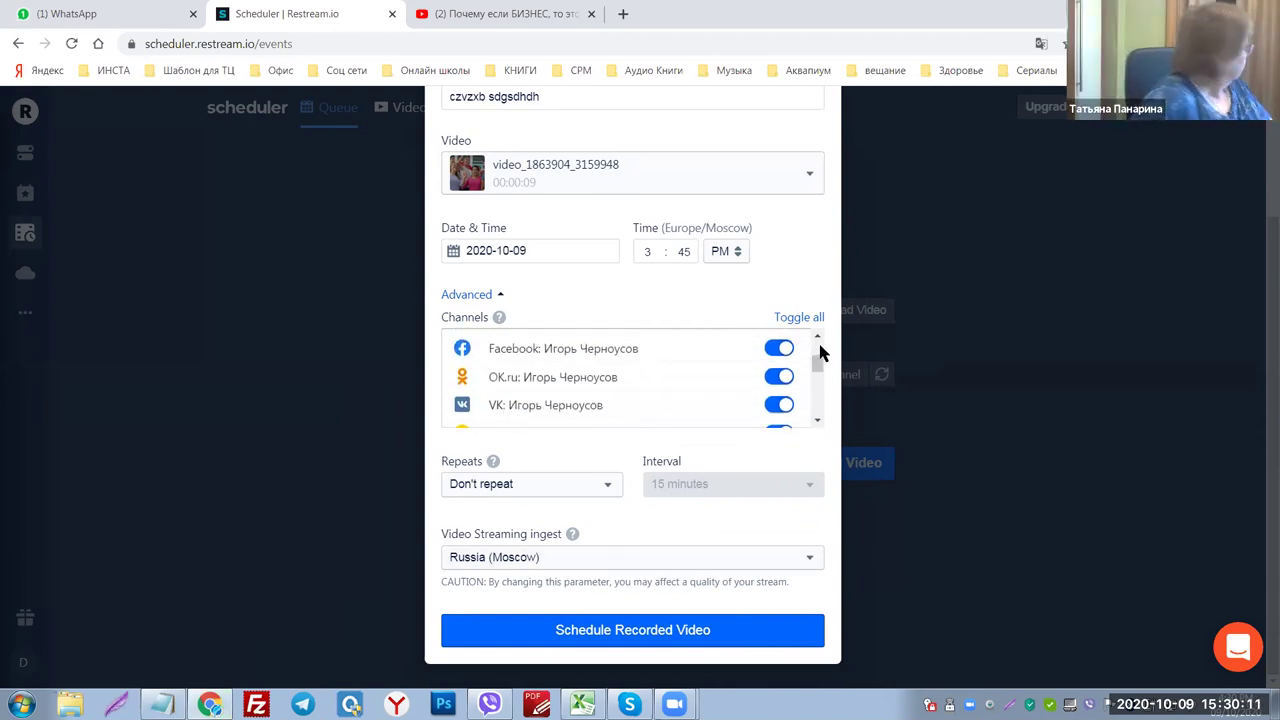
pyautogui.scroll(1, 766, 269)
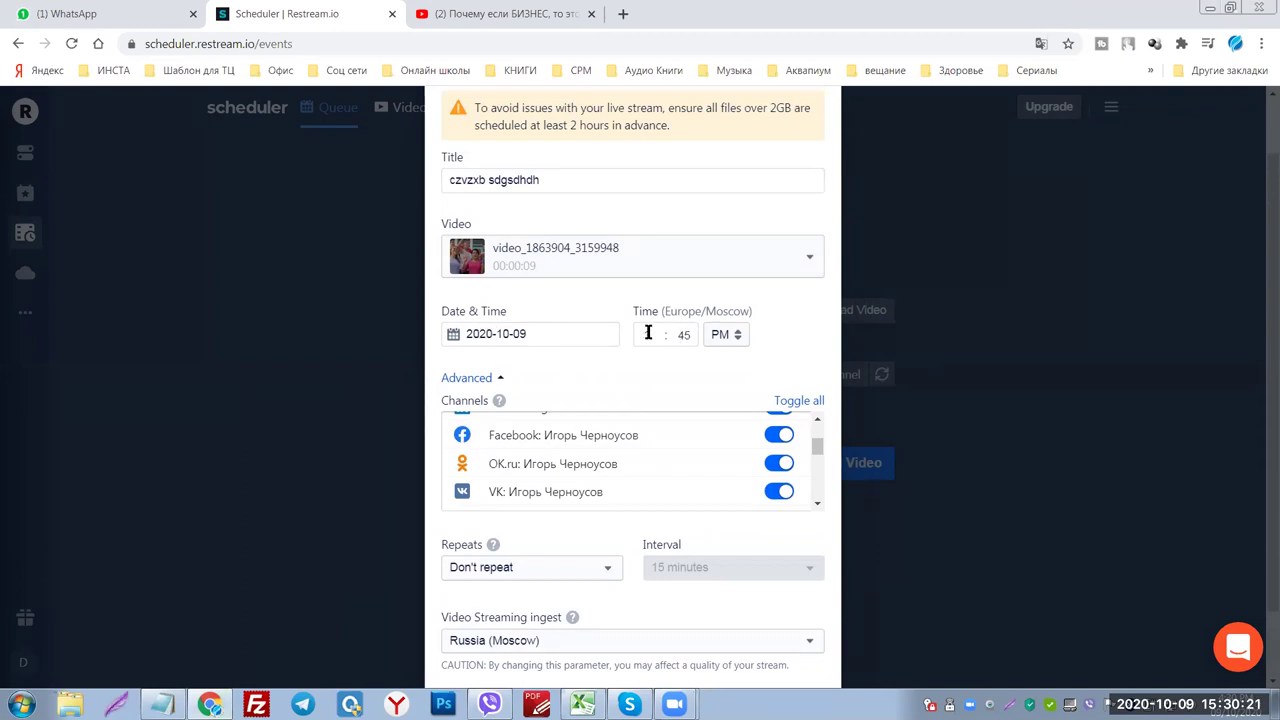
pyautogui.scroll(-2, 770, 350)
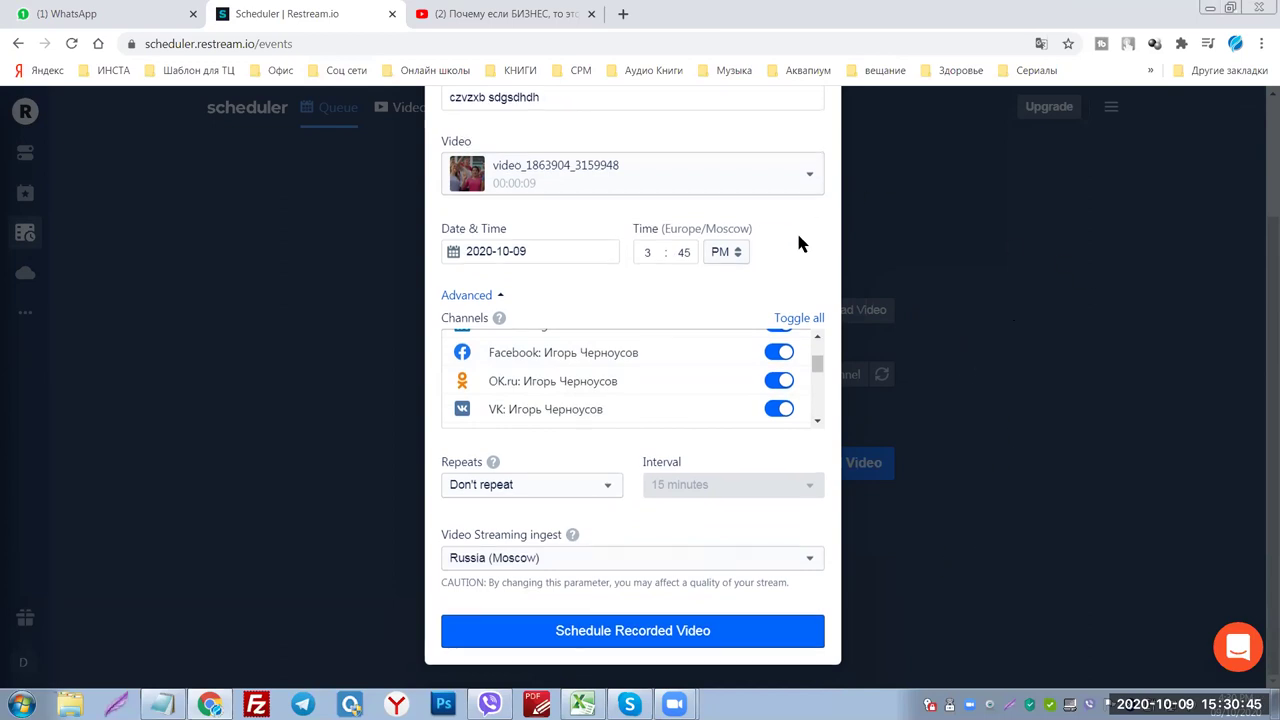
pyautogui.scroll(2, 798, 240)
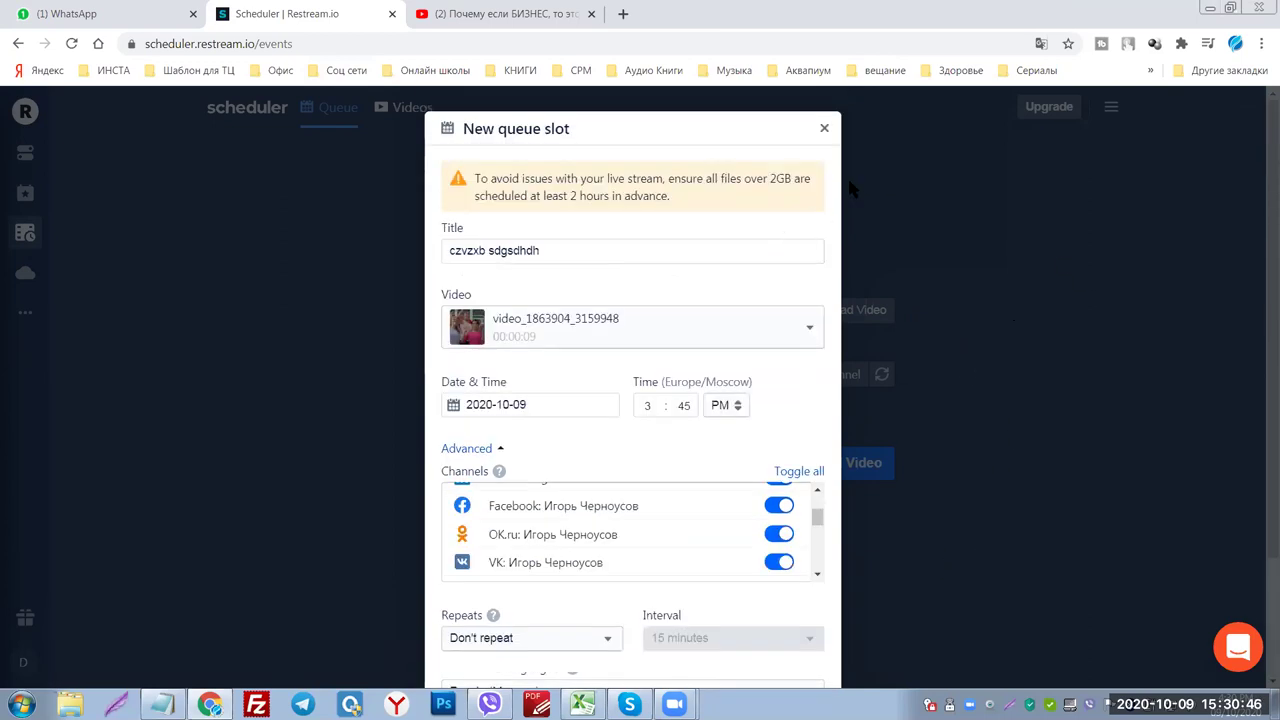
pyautogui.click(822, 128)
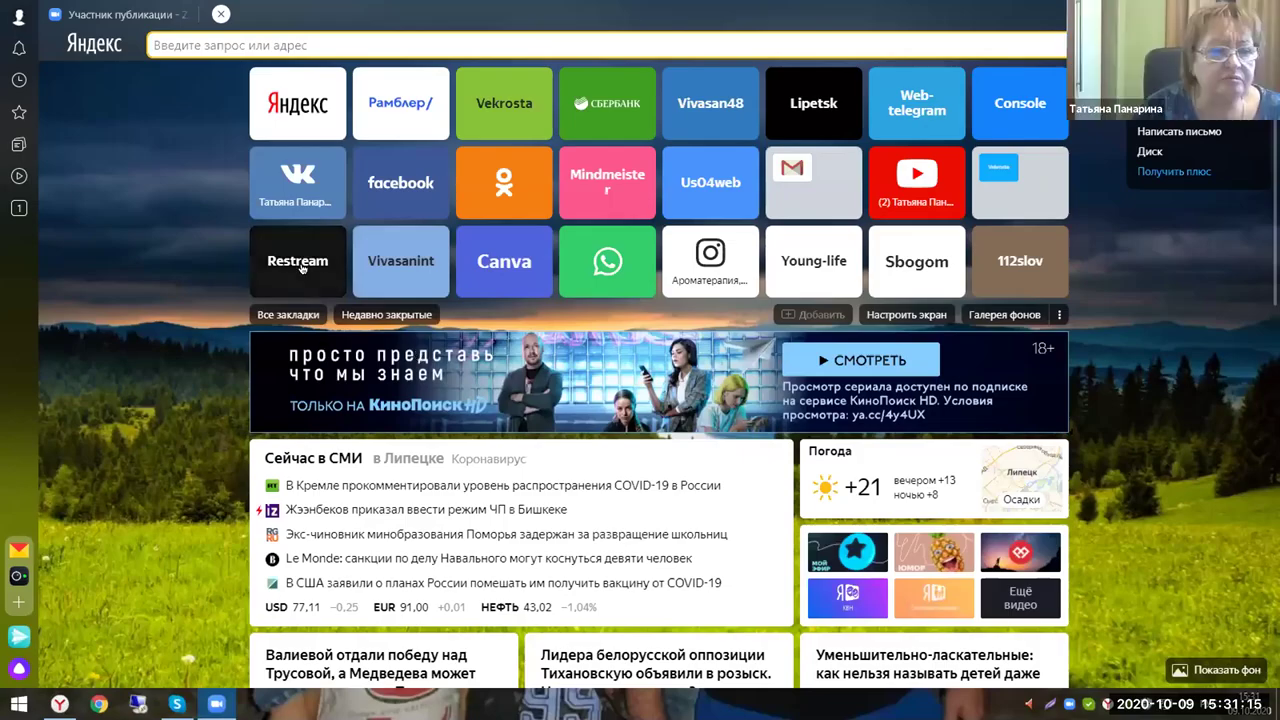
# Open Restream from the Yandex Browser start page and enter Live Studio.
pyautogui.click(300, 272)
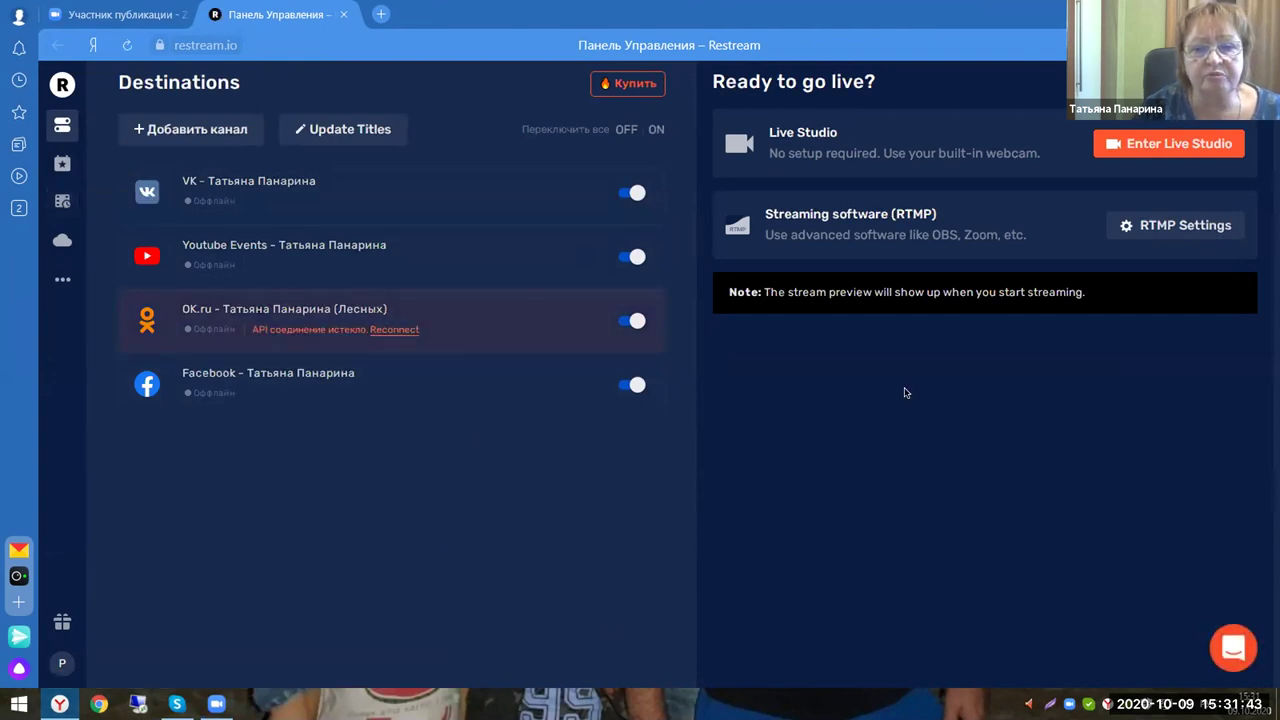
pyautogui.click(1131, 148)
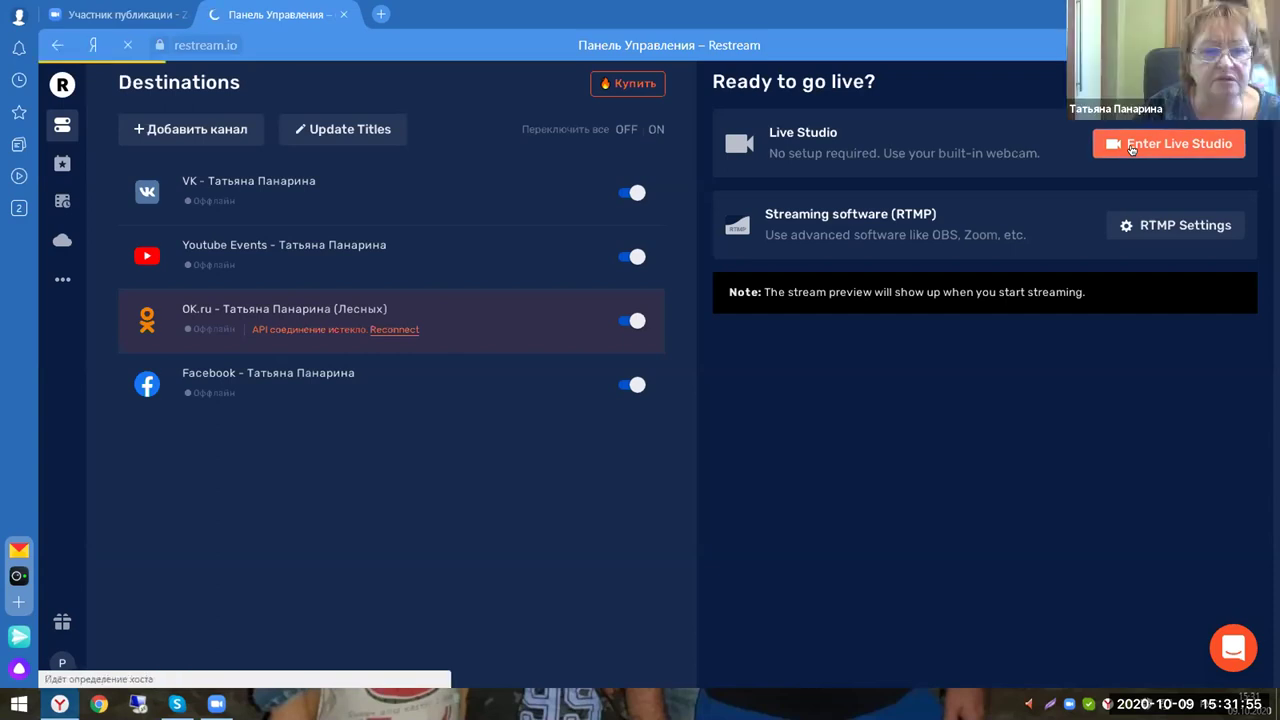